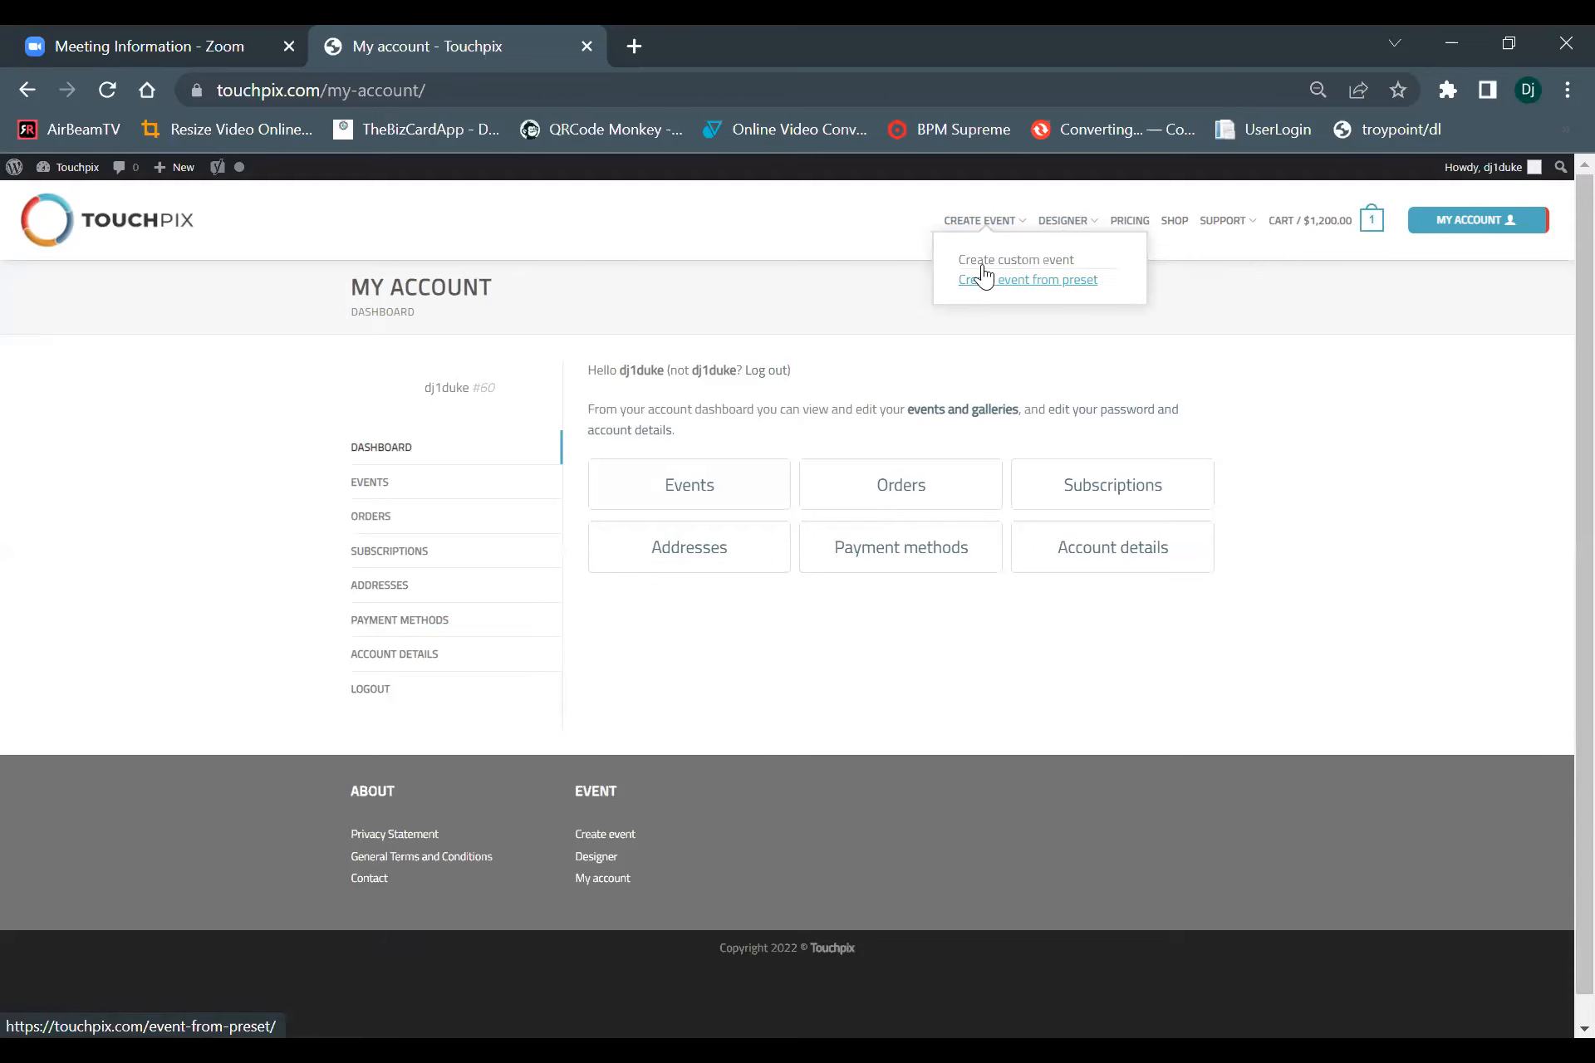
# Look through the available event presets on the event-from-preset page.
pyautogui.scroll(-1, 697, 673)
pyautogui.scroll(-3, 712, 666)
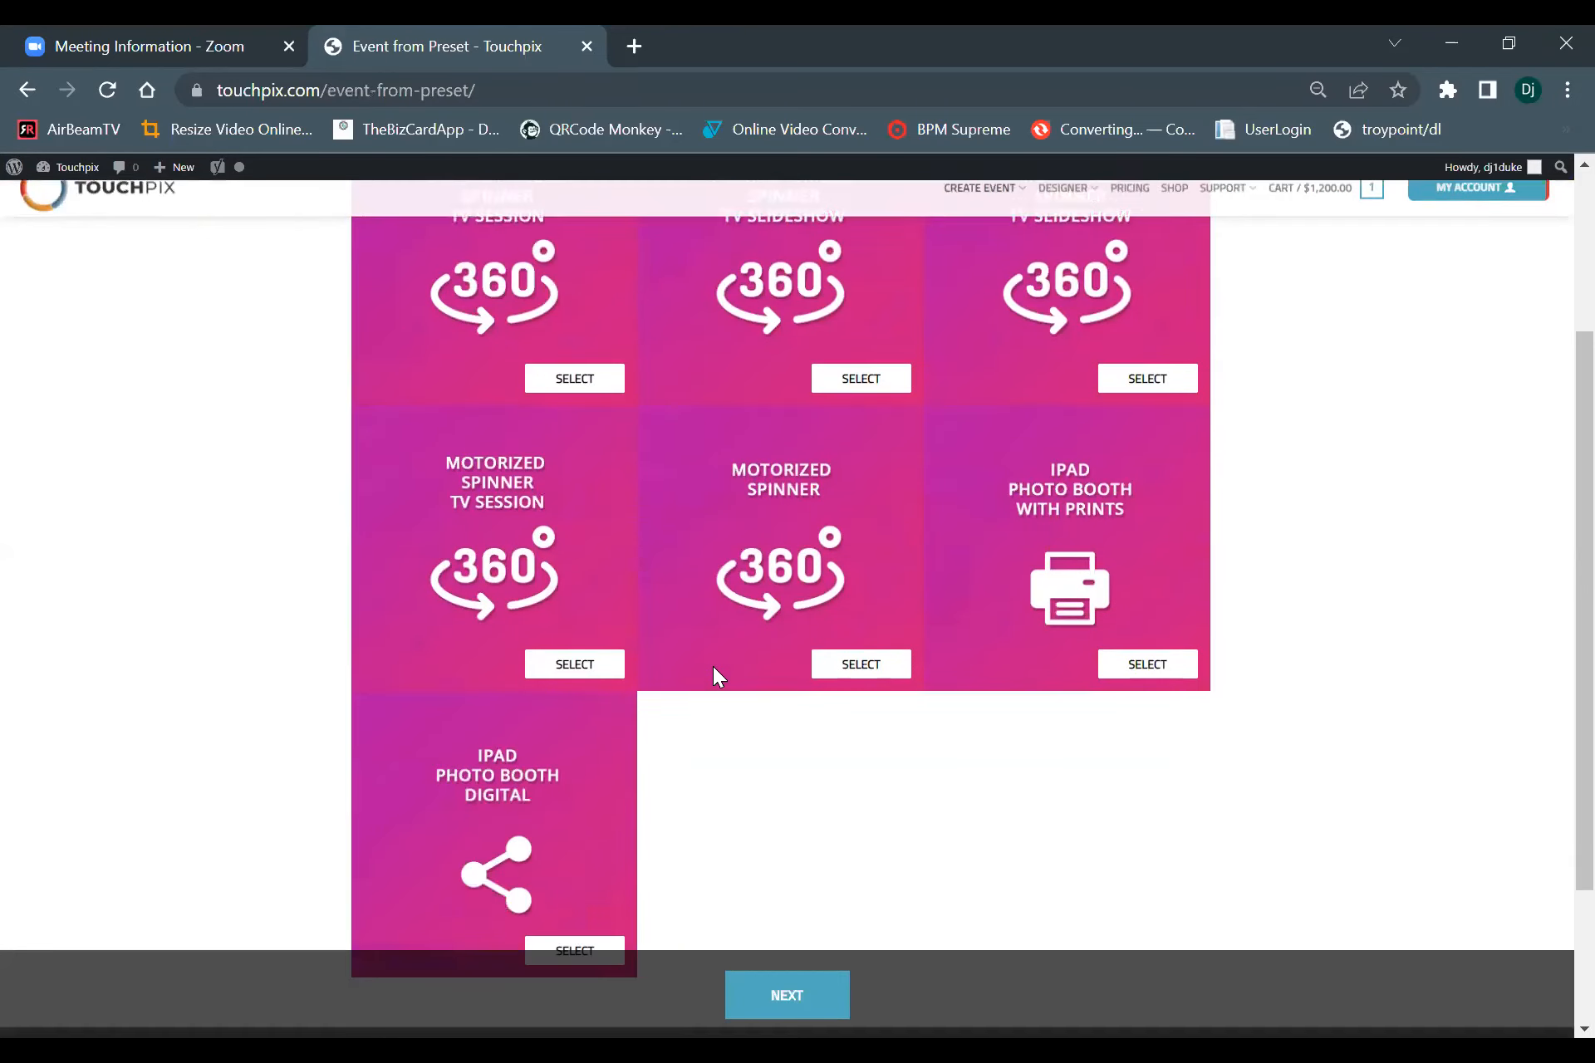
pyautogui.scroll(5, 716, 664)
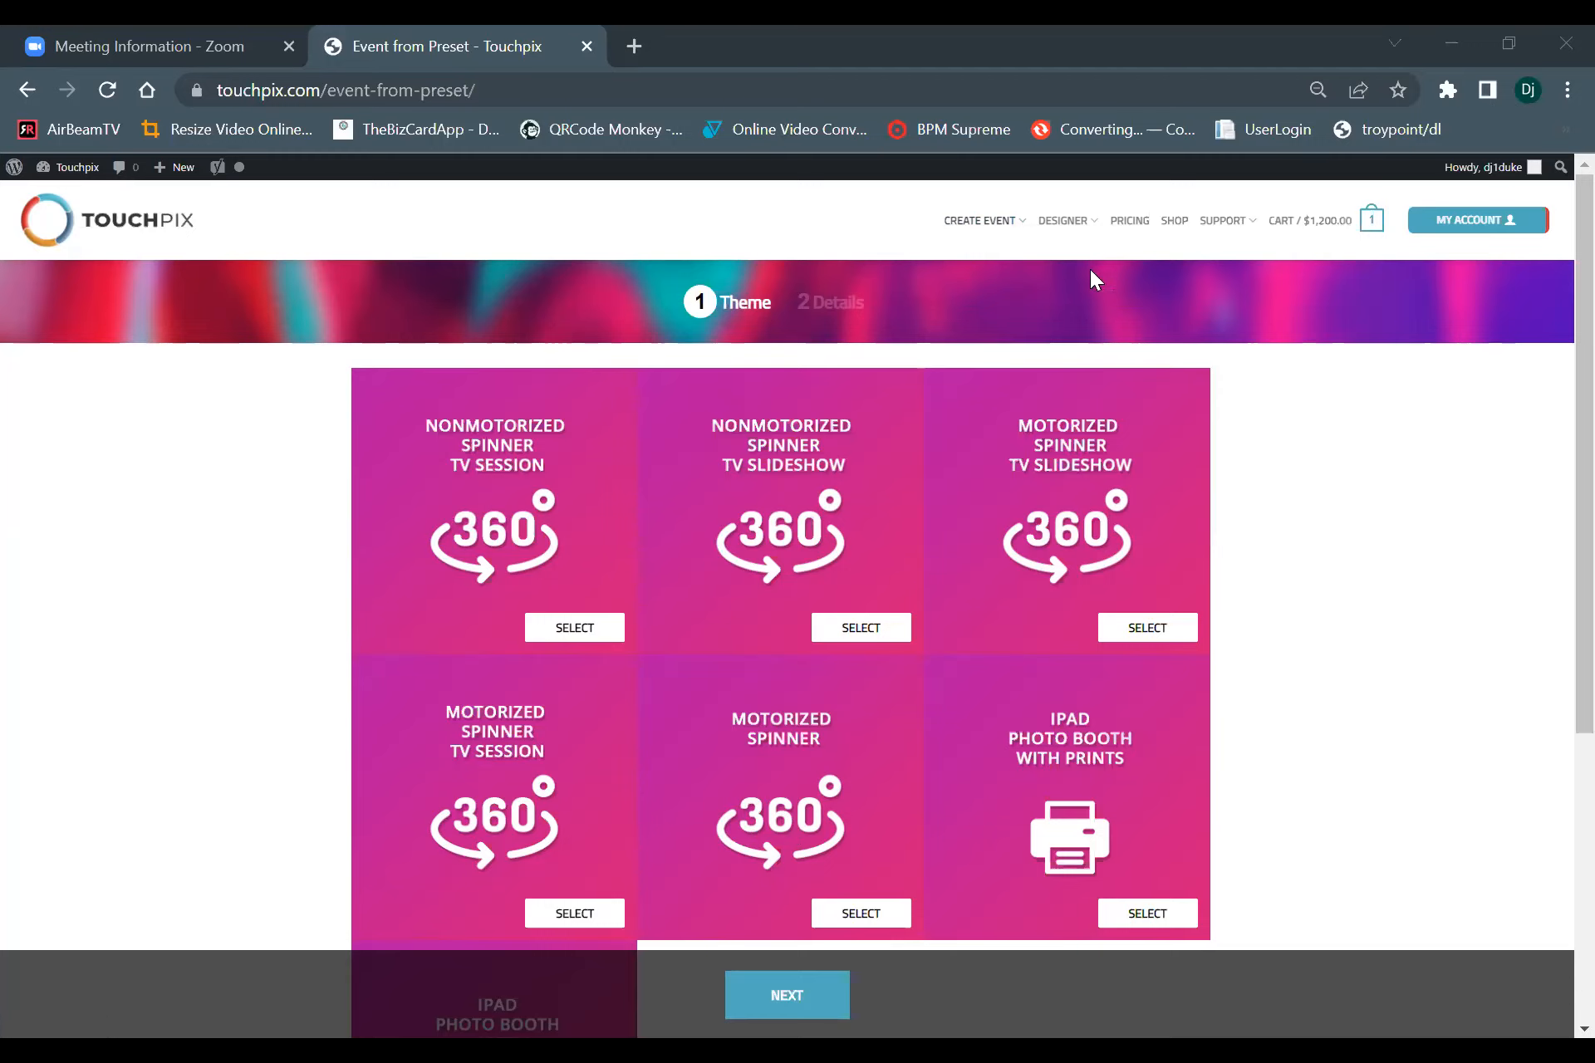
# Start a new custom event and look over its settings form.
pyautogui.moveTo(980, 220)
pyautogui.click(980, 264)
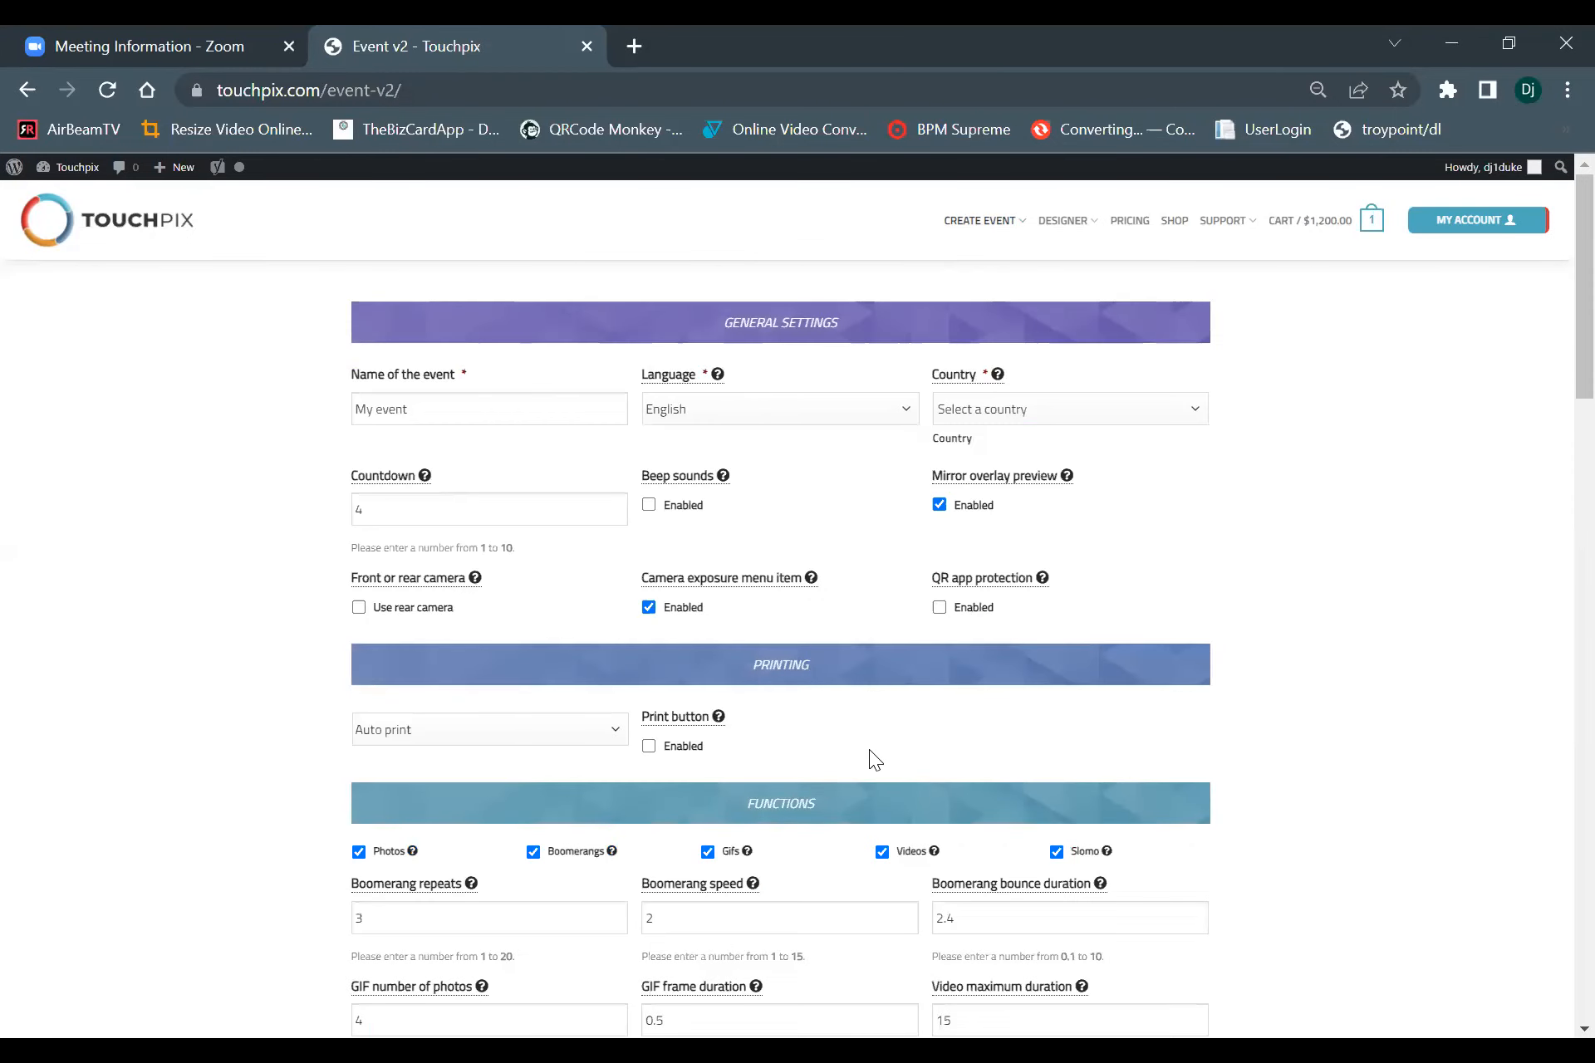
pyautogui.scroll(-20, 962, 765)
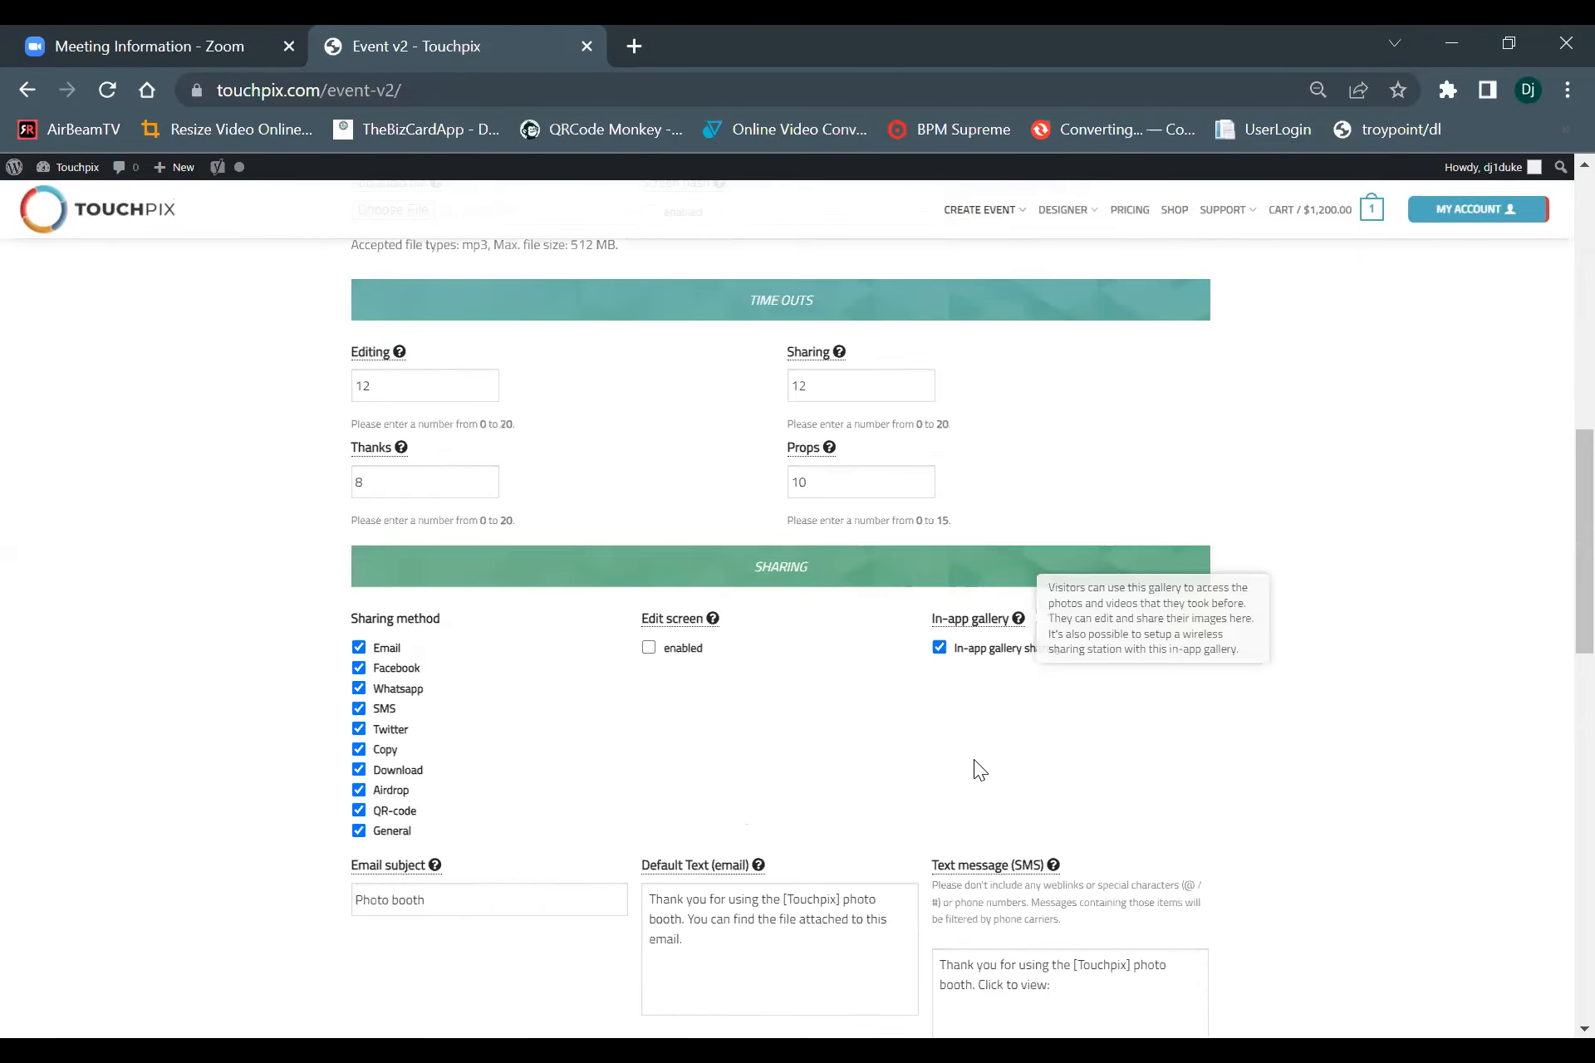
pyautogui.scroll(-7, 964, 765)
pyautogui.scroll(20, 942, 784)
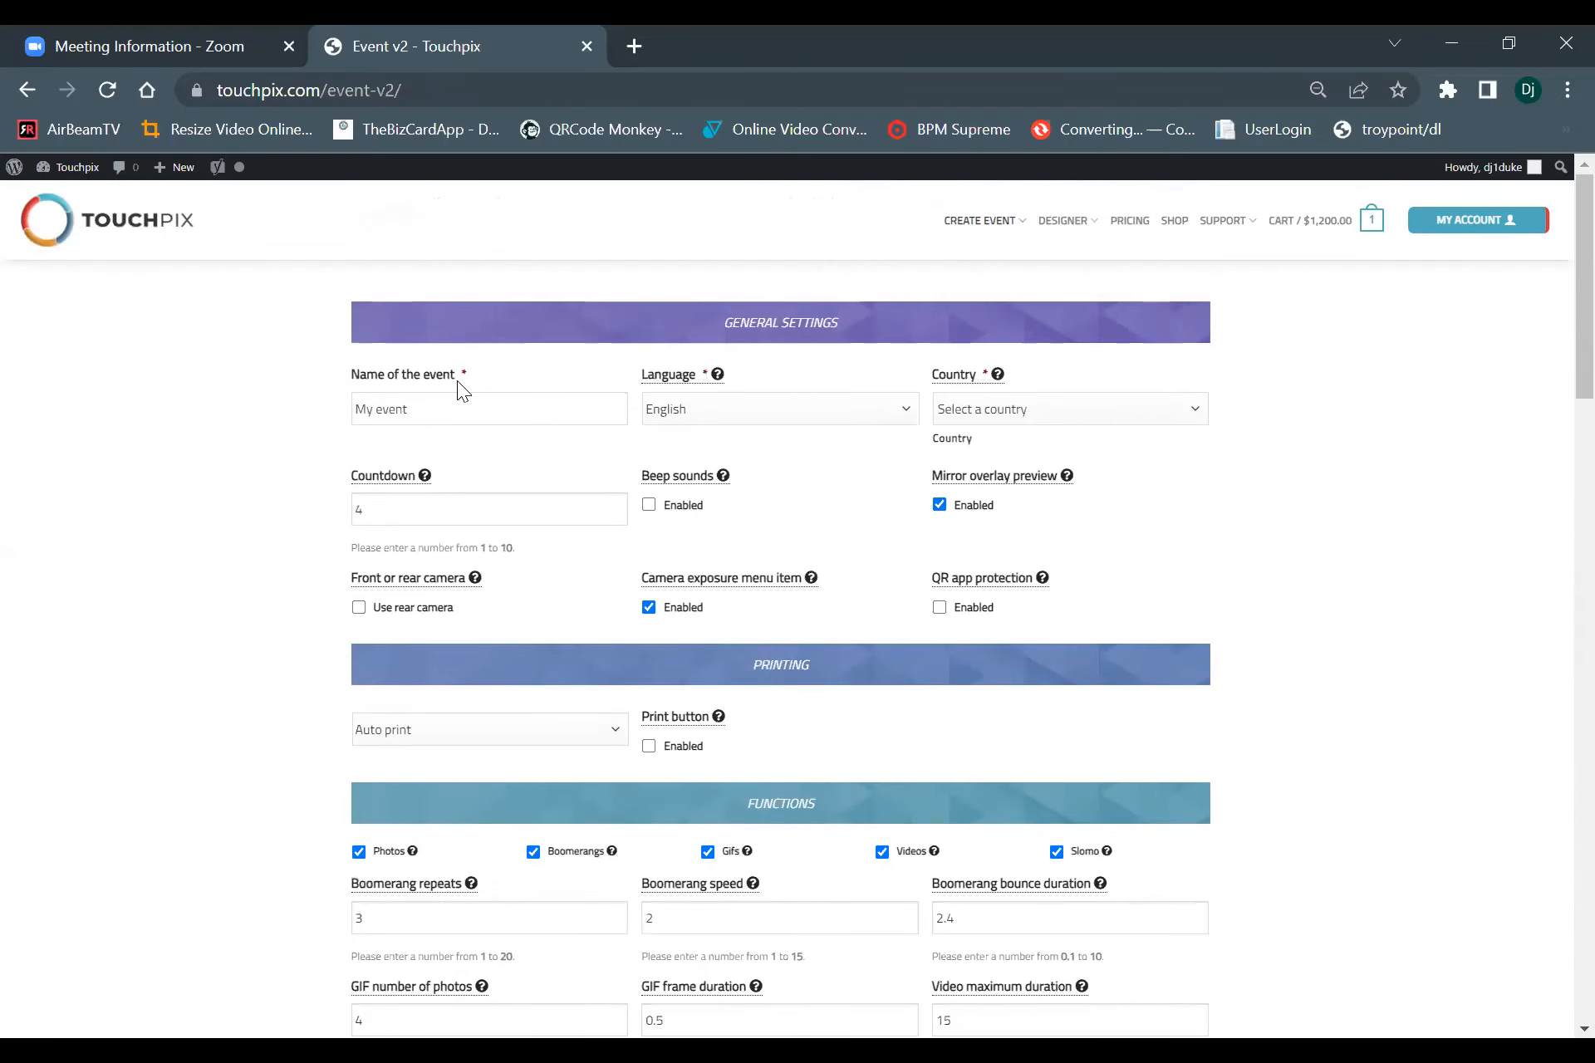
# Name the event "webinar scanpix" and set its country to United States.
pyautogui.moveTo(445, 401); pyautogui.dragTo(106, 438)
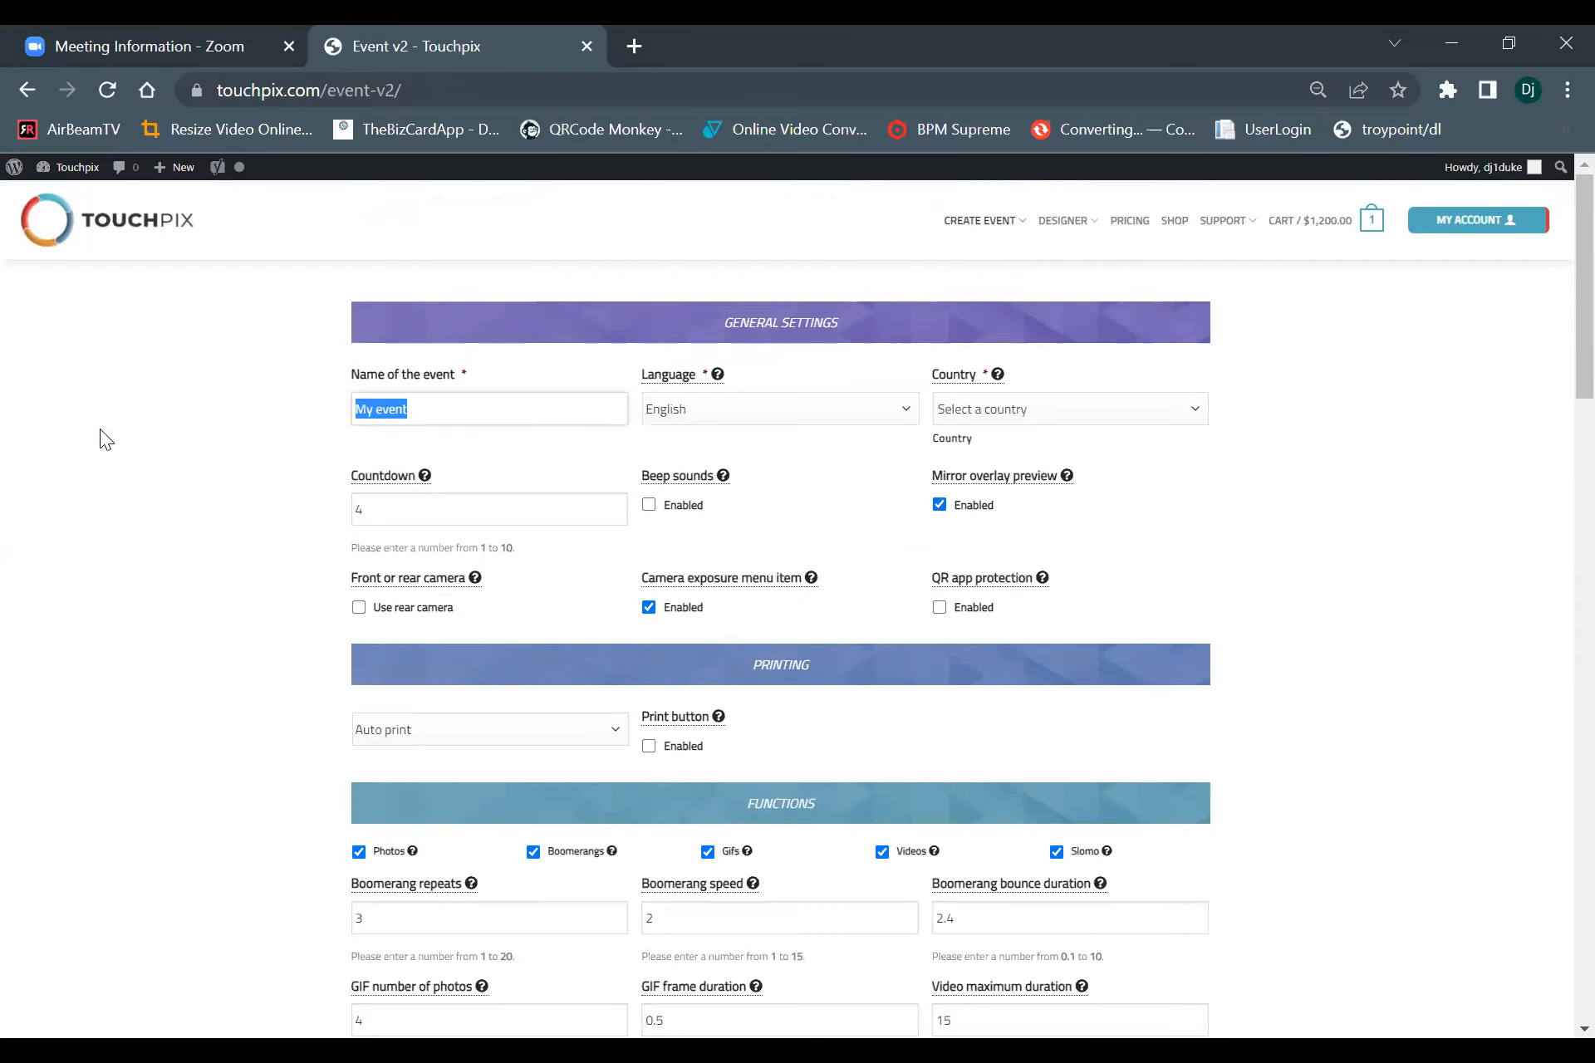
pyautogui.write('webinar scanpix')
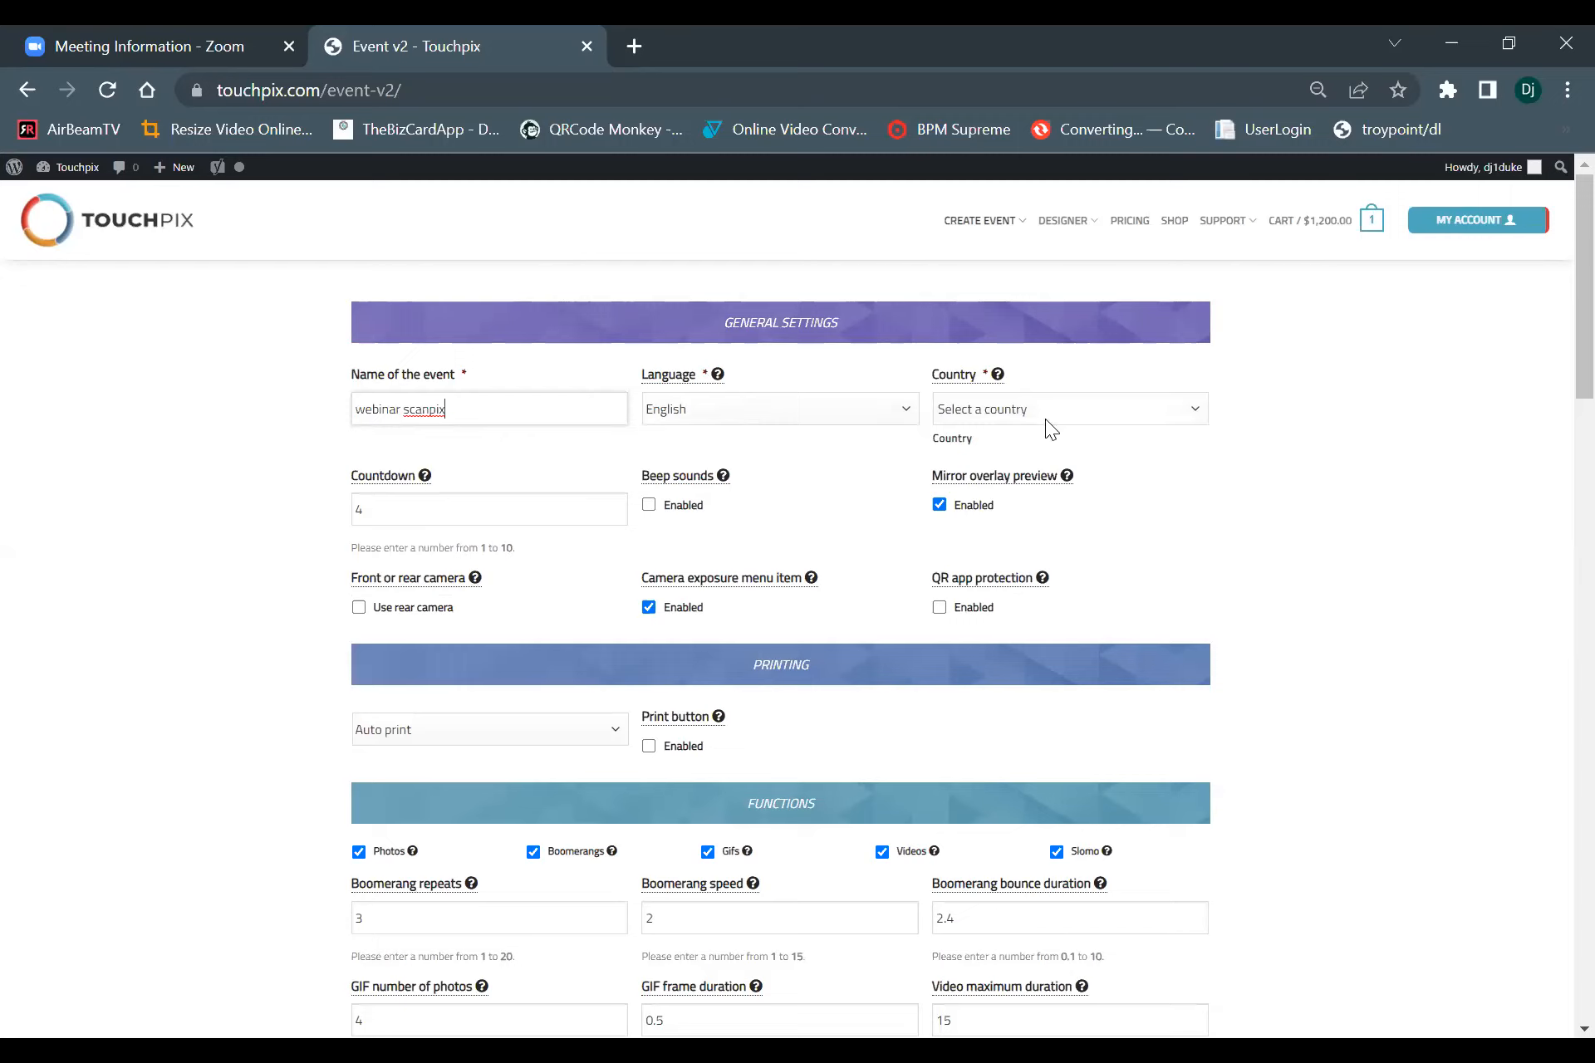
pyautogui.click(1022, 412)
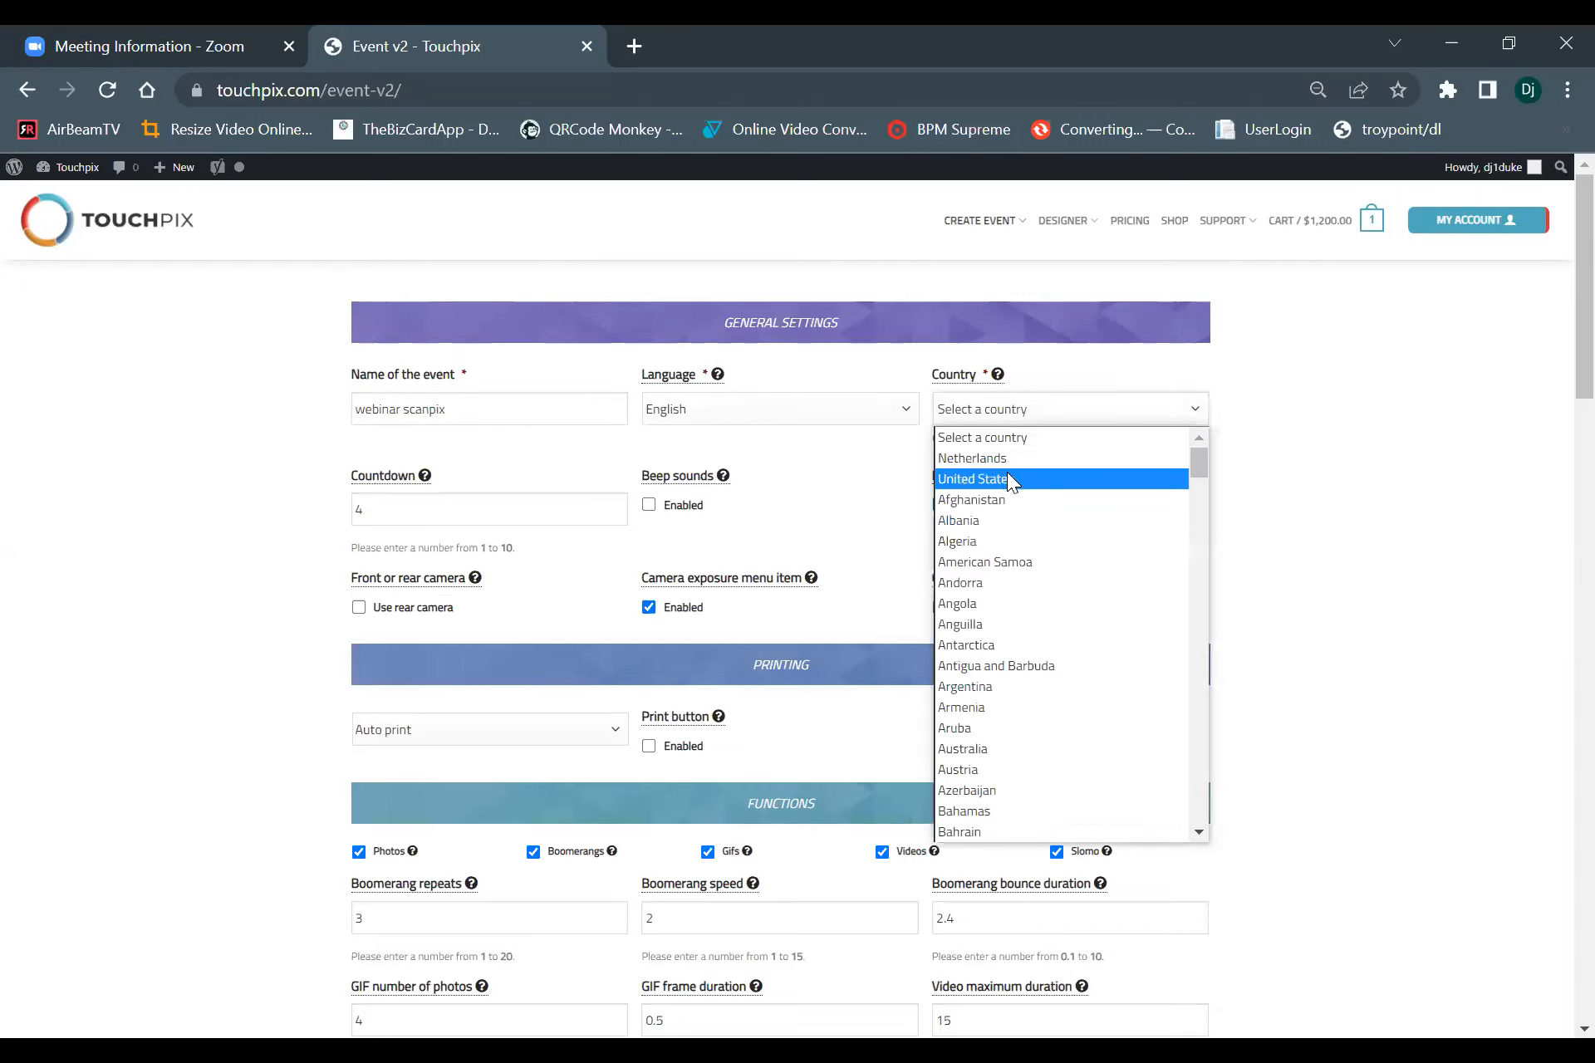
pyautogui.click(1005, 478)
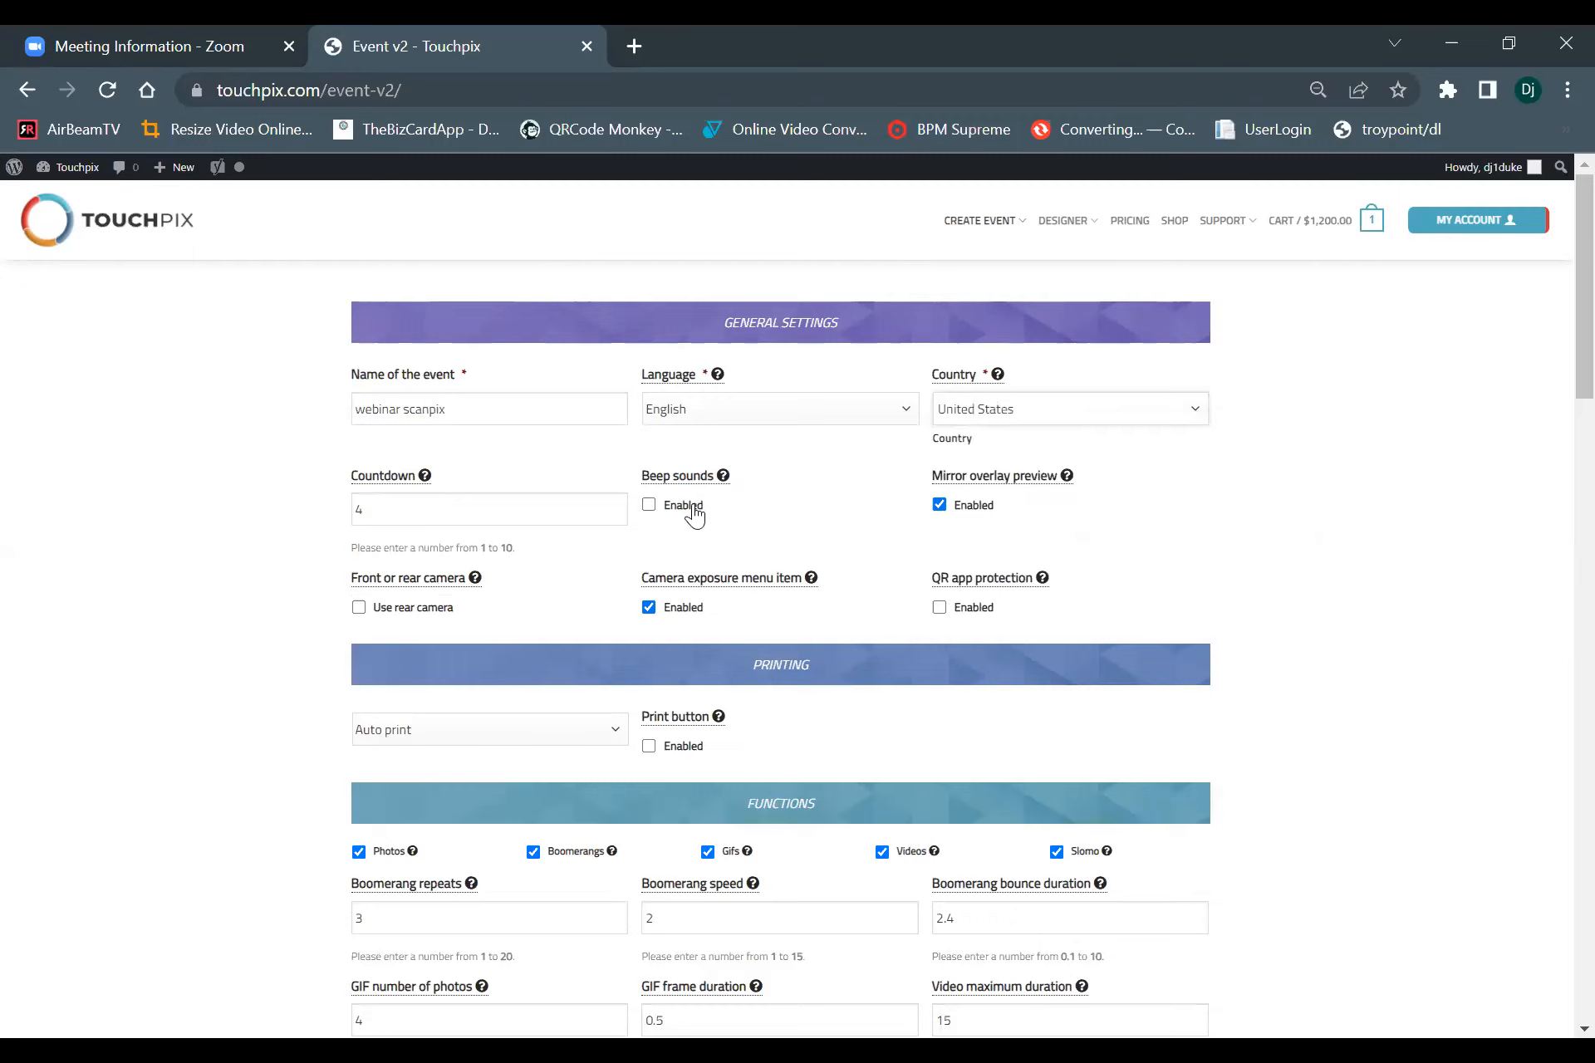
# Set the event's countdown to 2 and enable beep sounds.
pyautogui.click(421, 517)
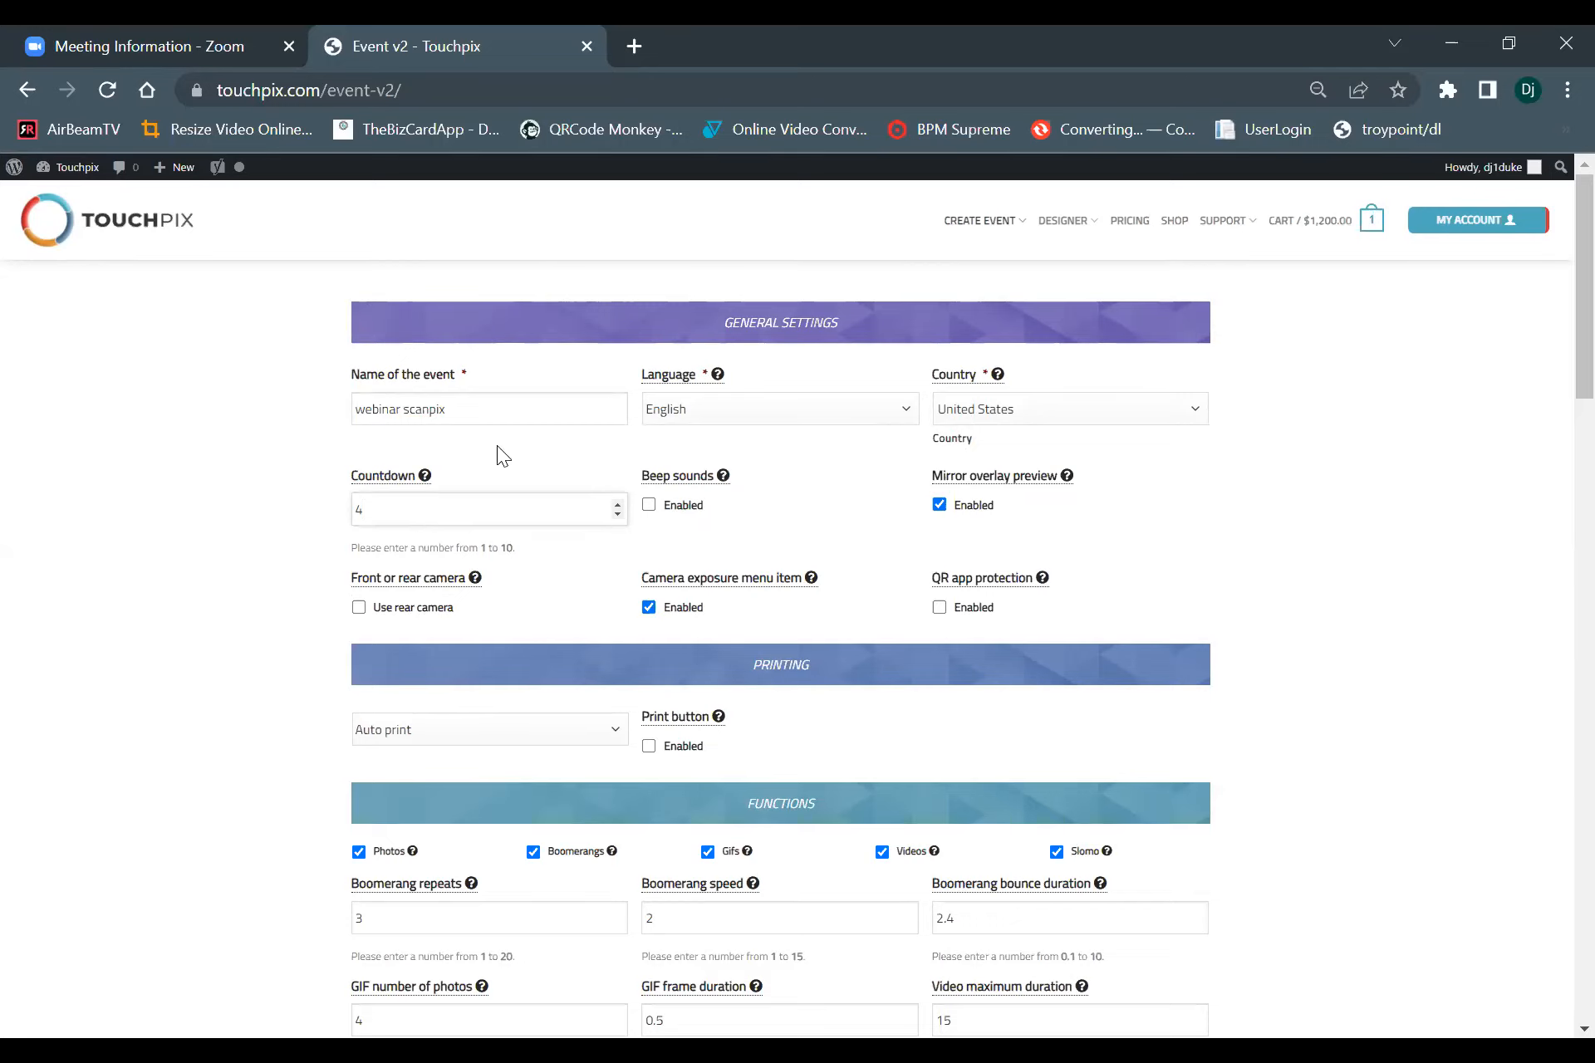
pyautogui.doubleClick(618, 513)
pyautogui.click(651, 505)
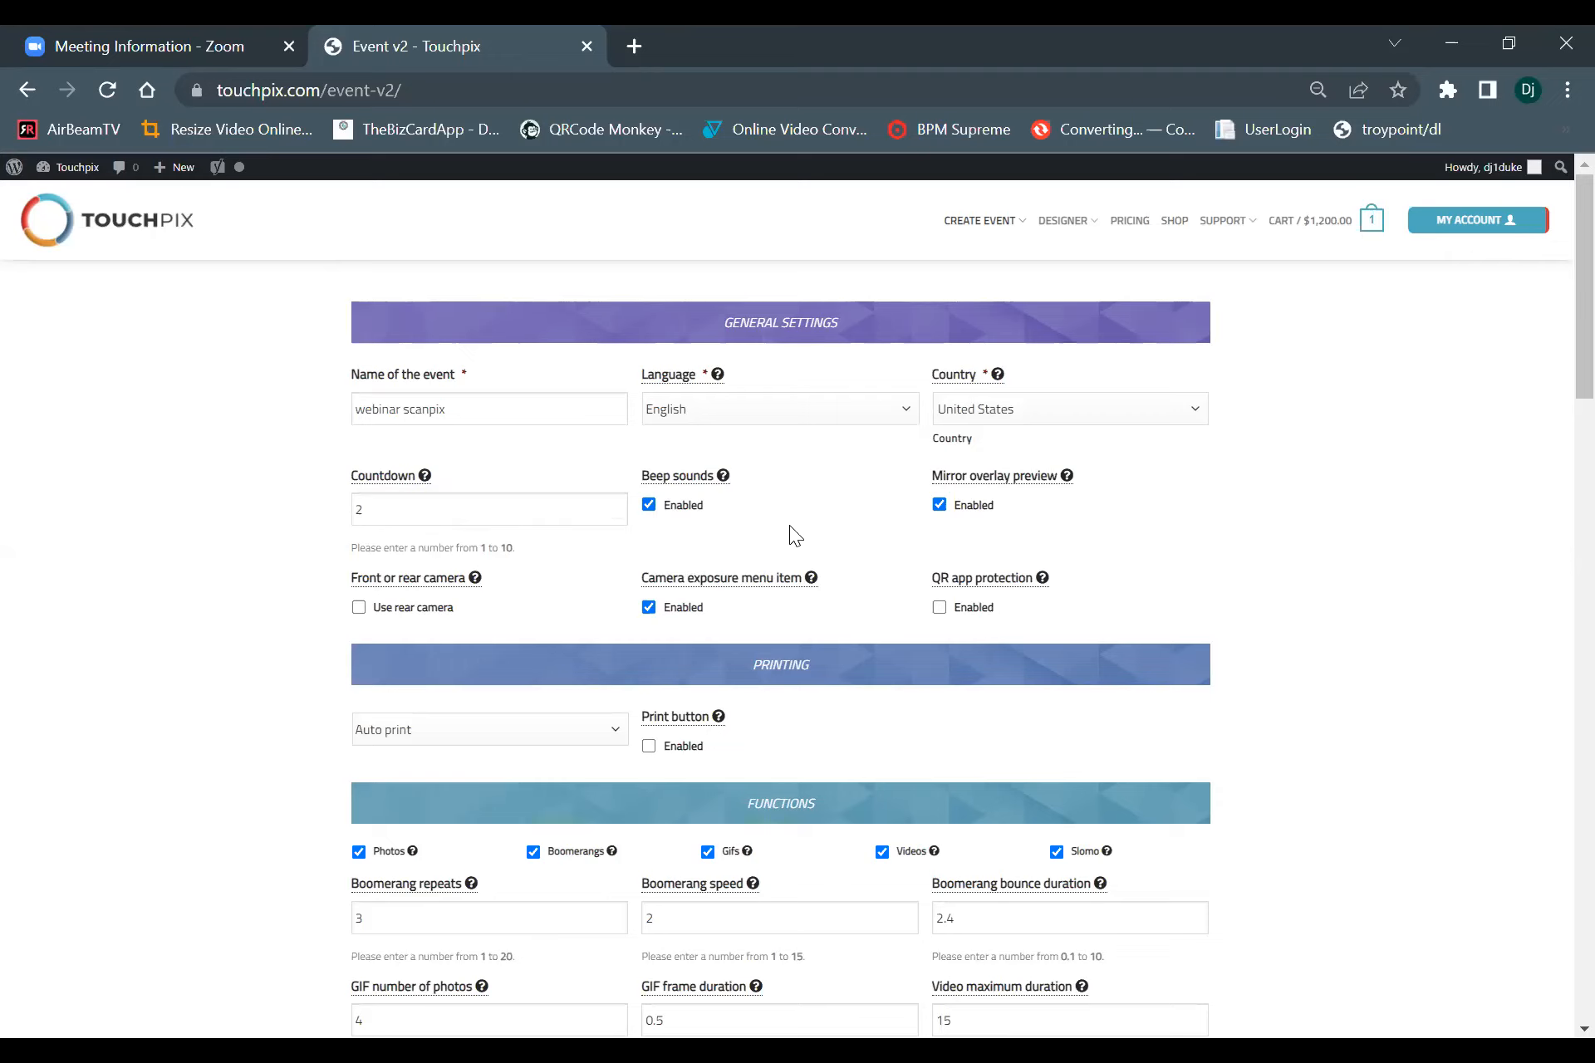
# Turn off the mirror overlay preview and set the event to use the rear camera.
pyautogui.click(938, 509)
pyautogui.moveTo(951, 498)
pyautogui.moveTo(440, 585)
pyautogui.click(361, 609)
# Set the event's printing option to No printing.
pyautogui.scroll(-5, 872, 609)
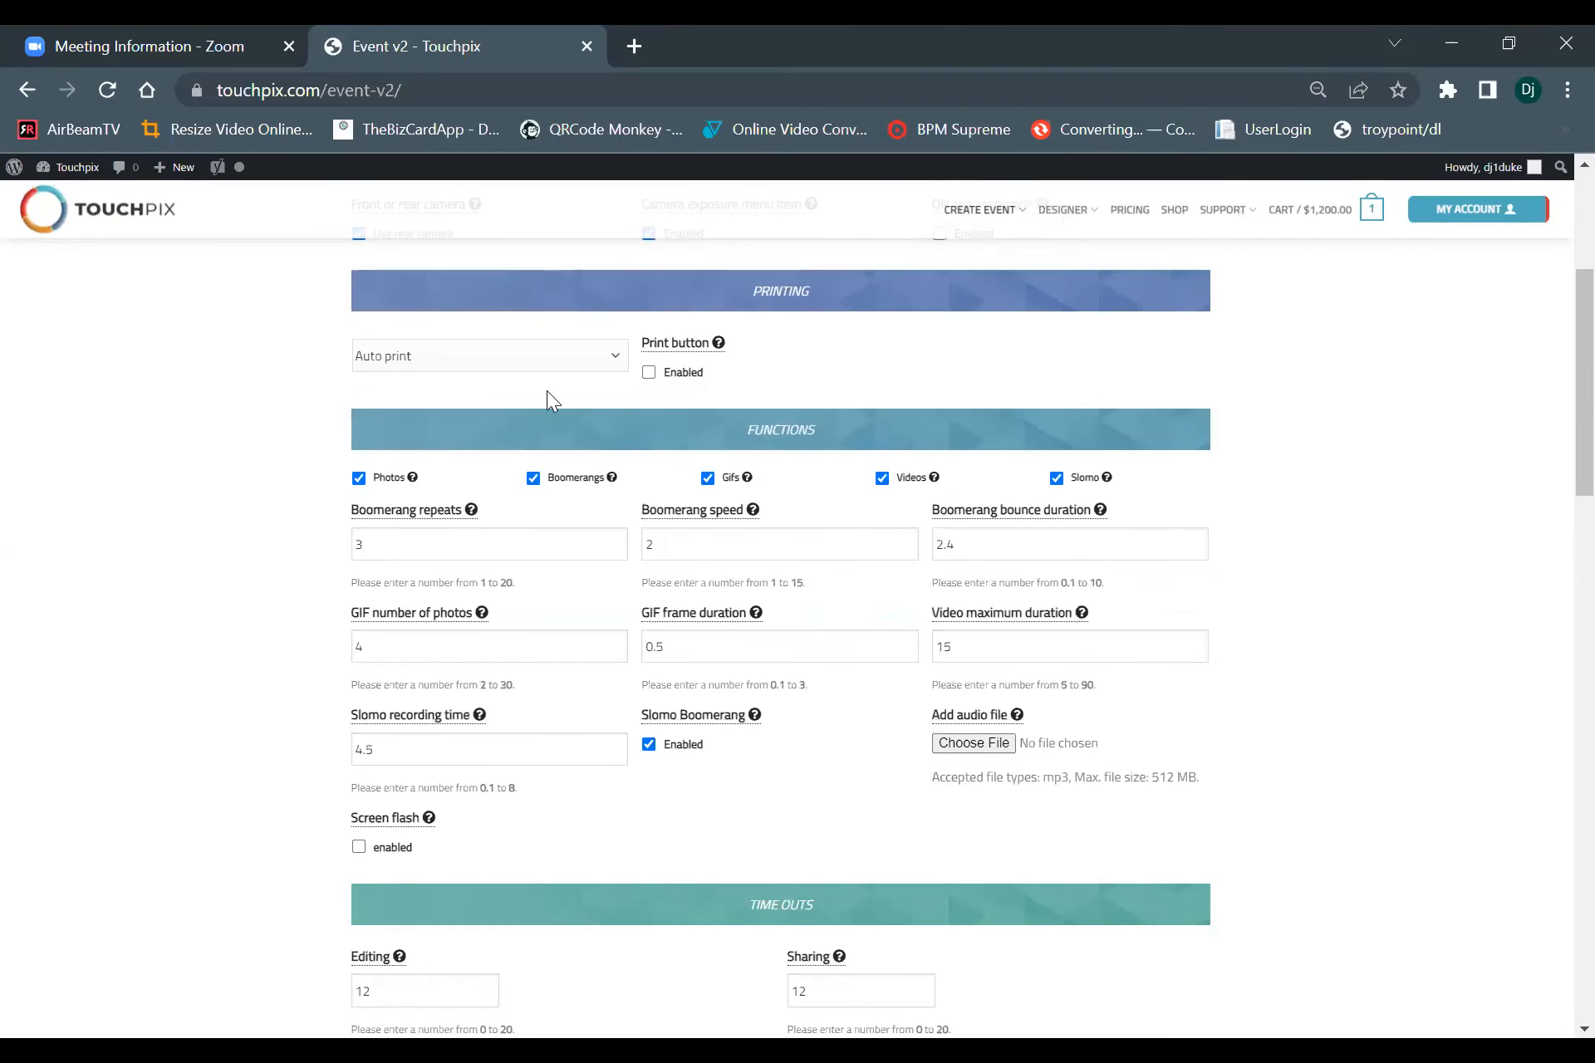
pyautogui.click(554, 362)
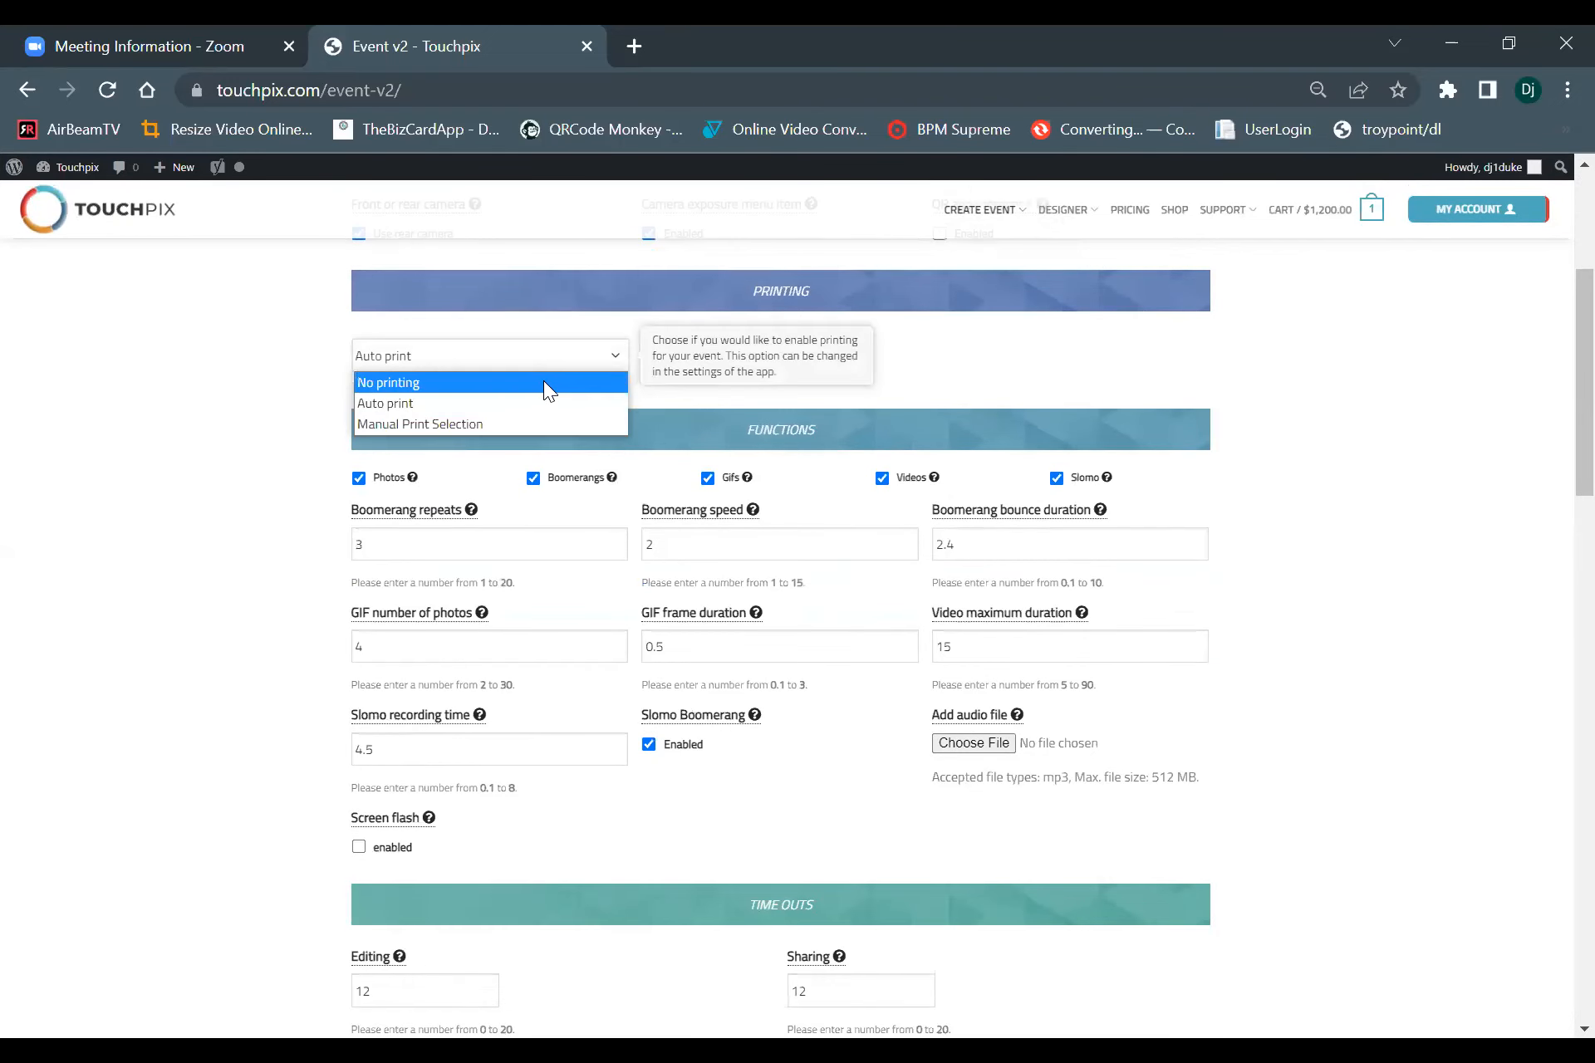
pyautogui.click(562, 379)
# Disable the Photos, Boomerangs, Gifs and Videos functions, keeping only Slomo enabled.
pyautogui.scroll(-2, 568, 380)
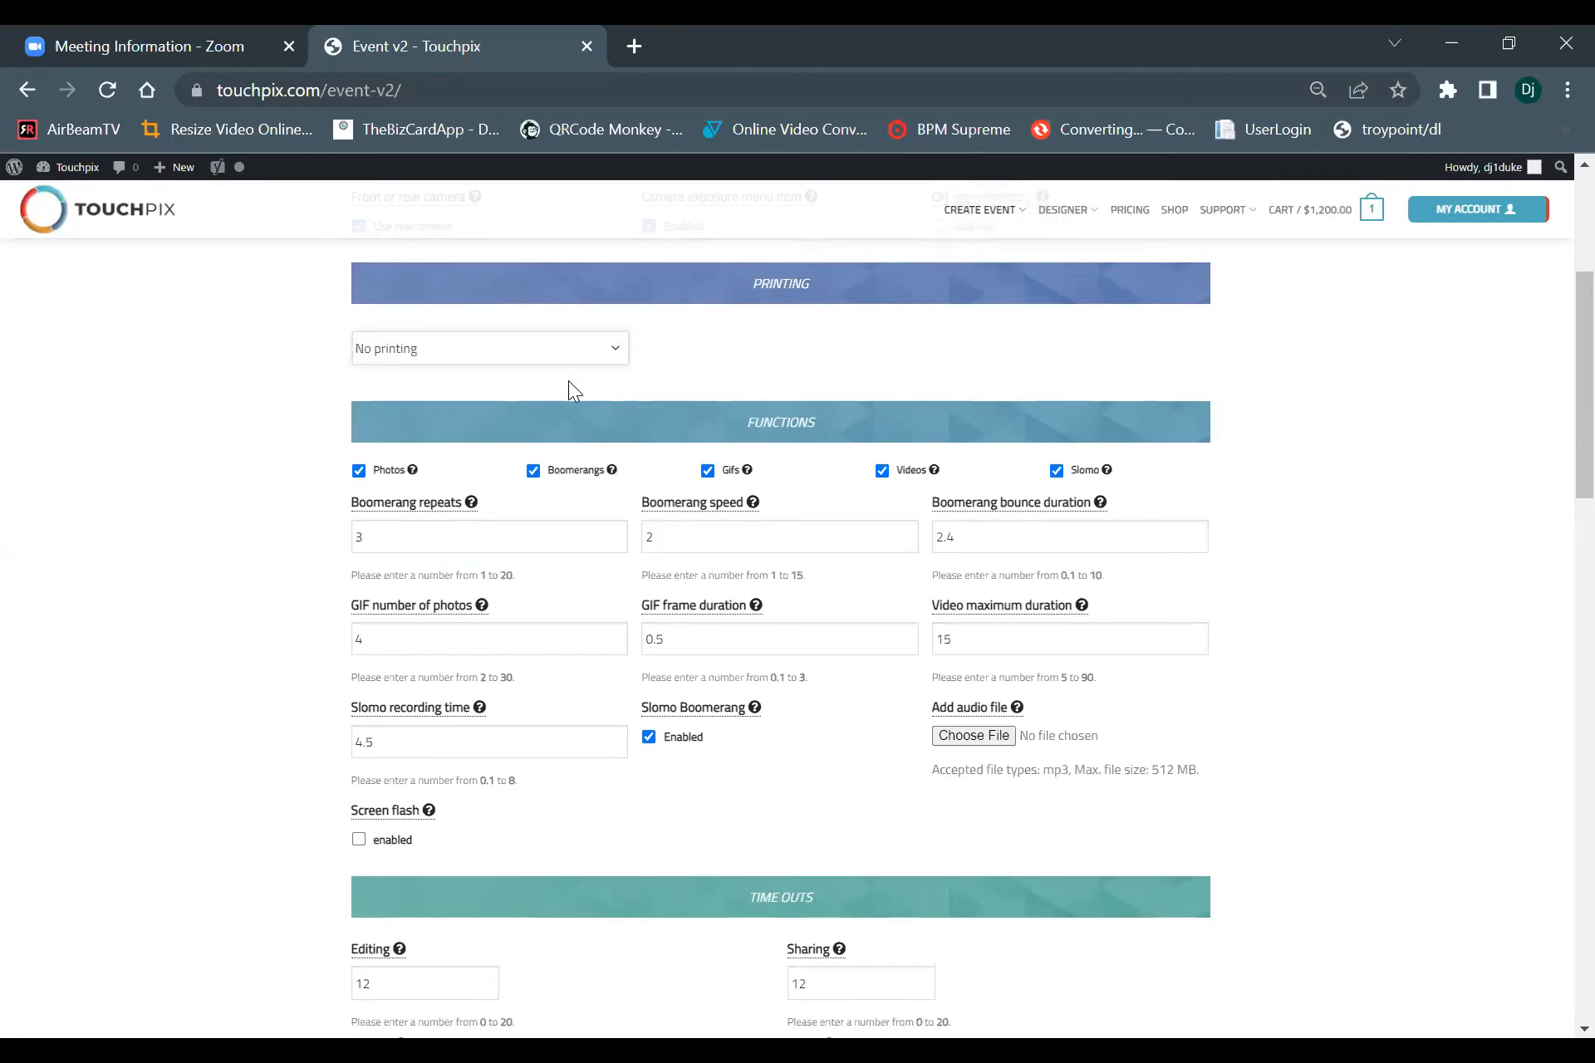
pyautogui.click(357, 355)
pyautogui.click(533, 355)
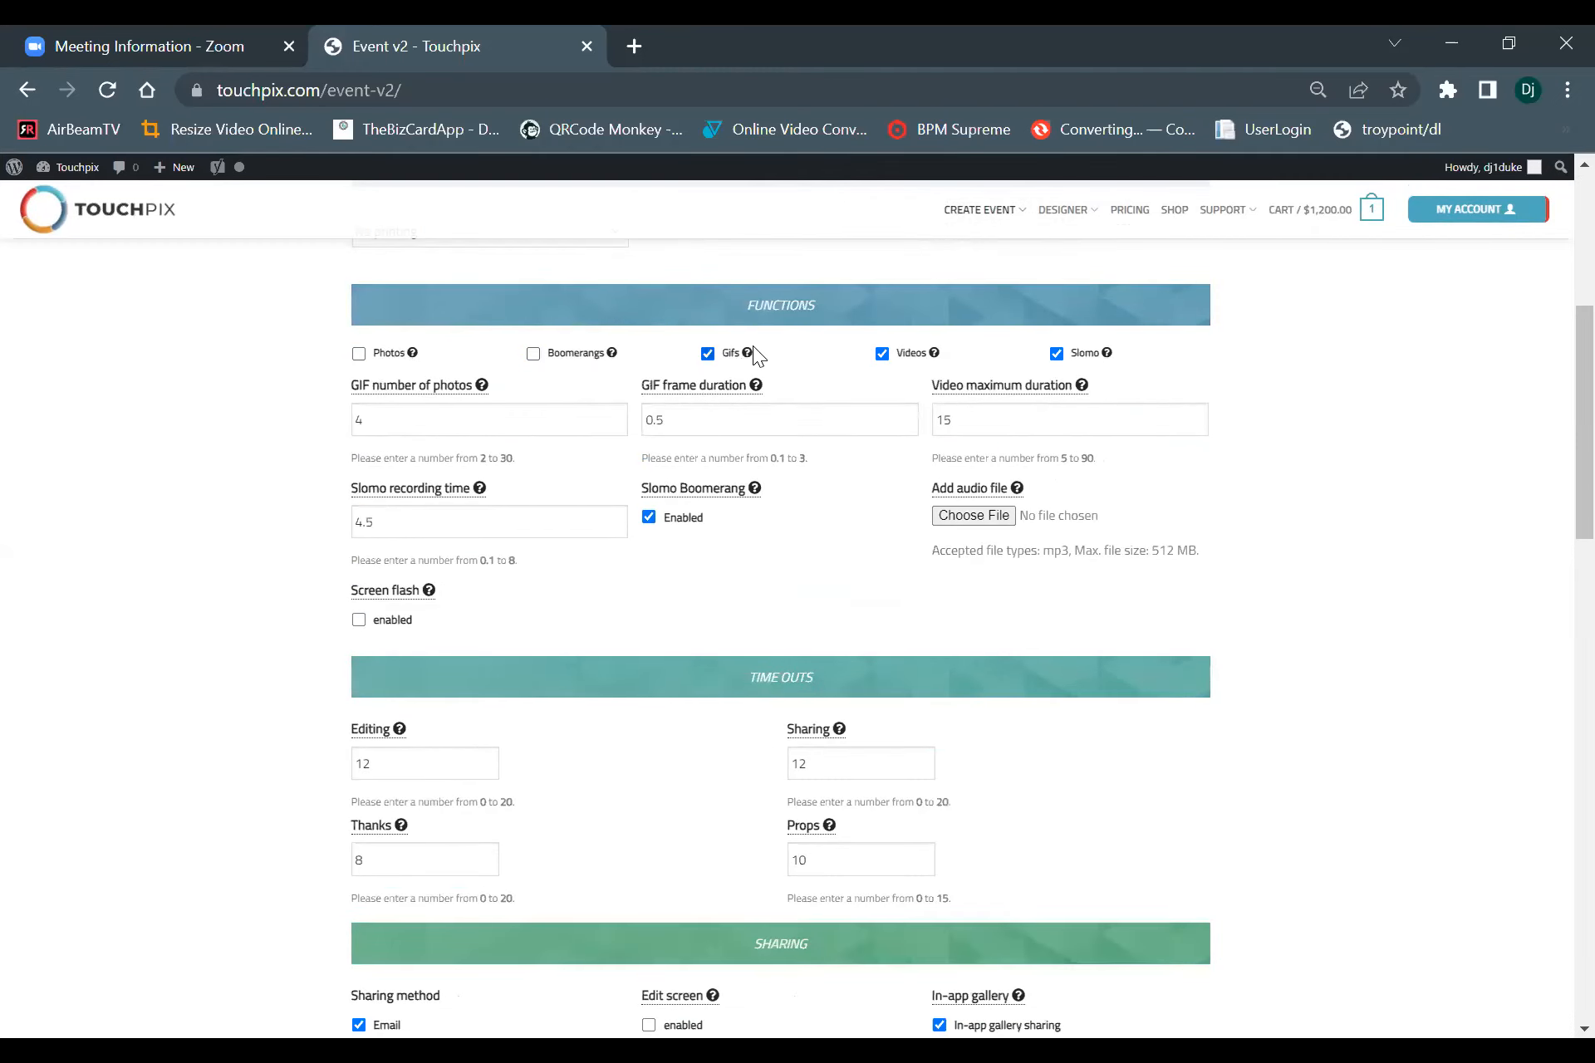
pyautogui.click(710, 355)
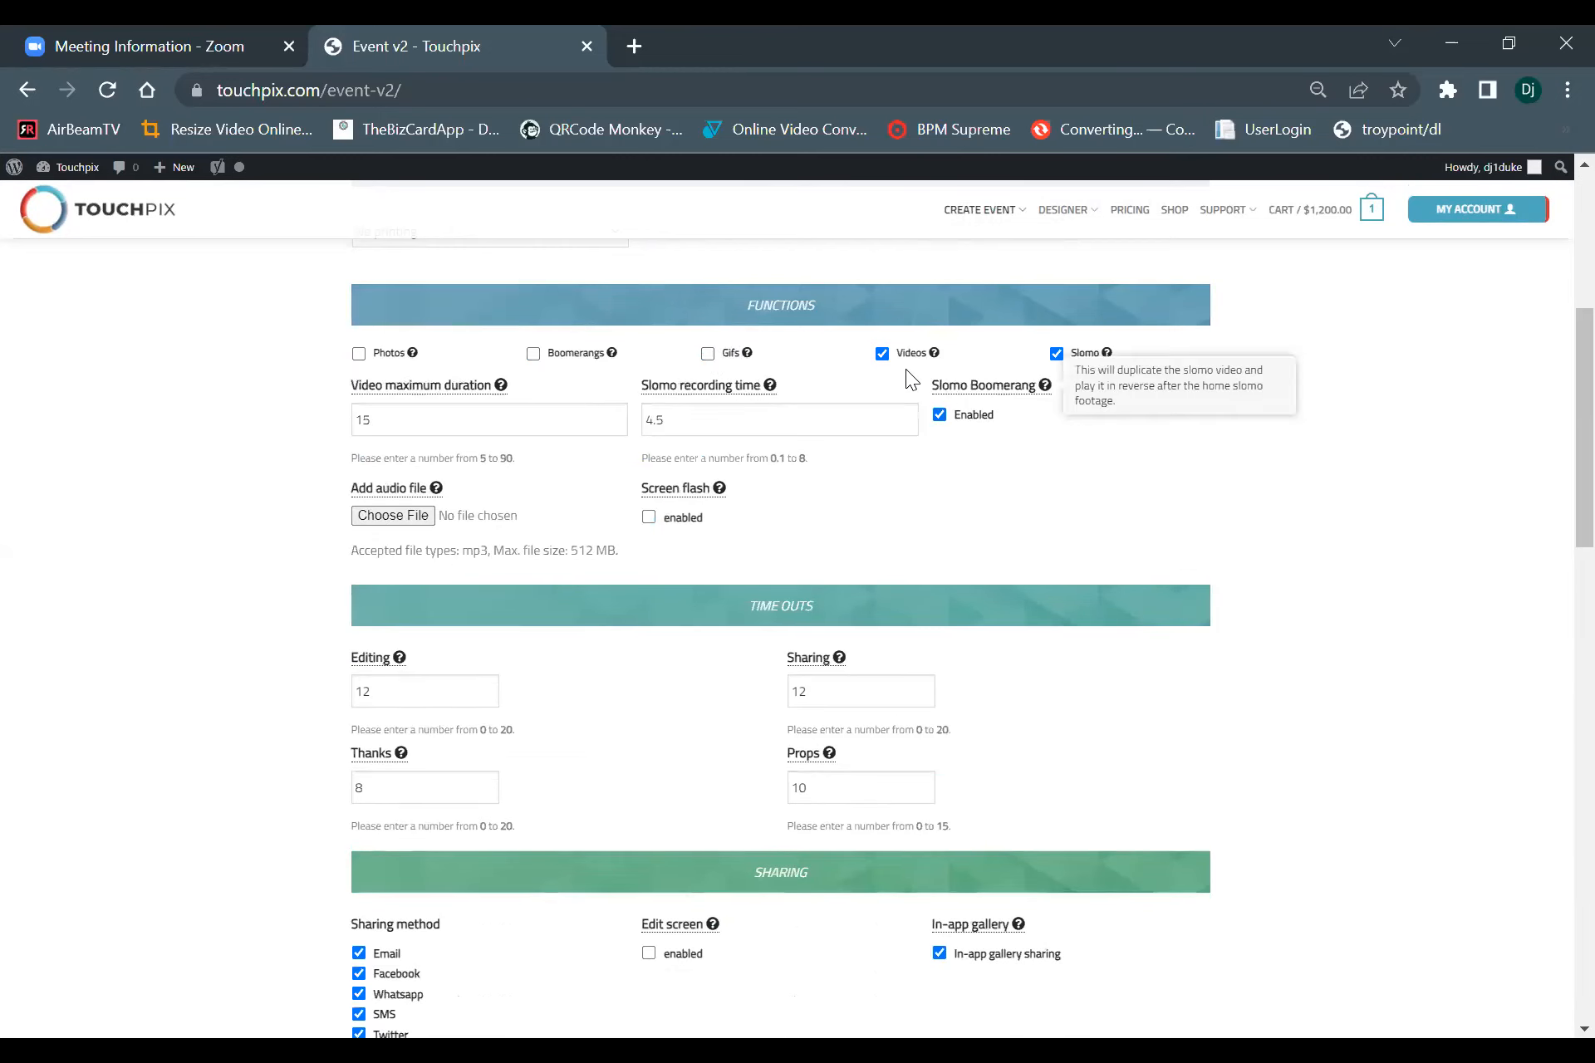
pyautogui.click(881, 353)
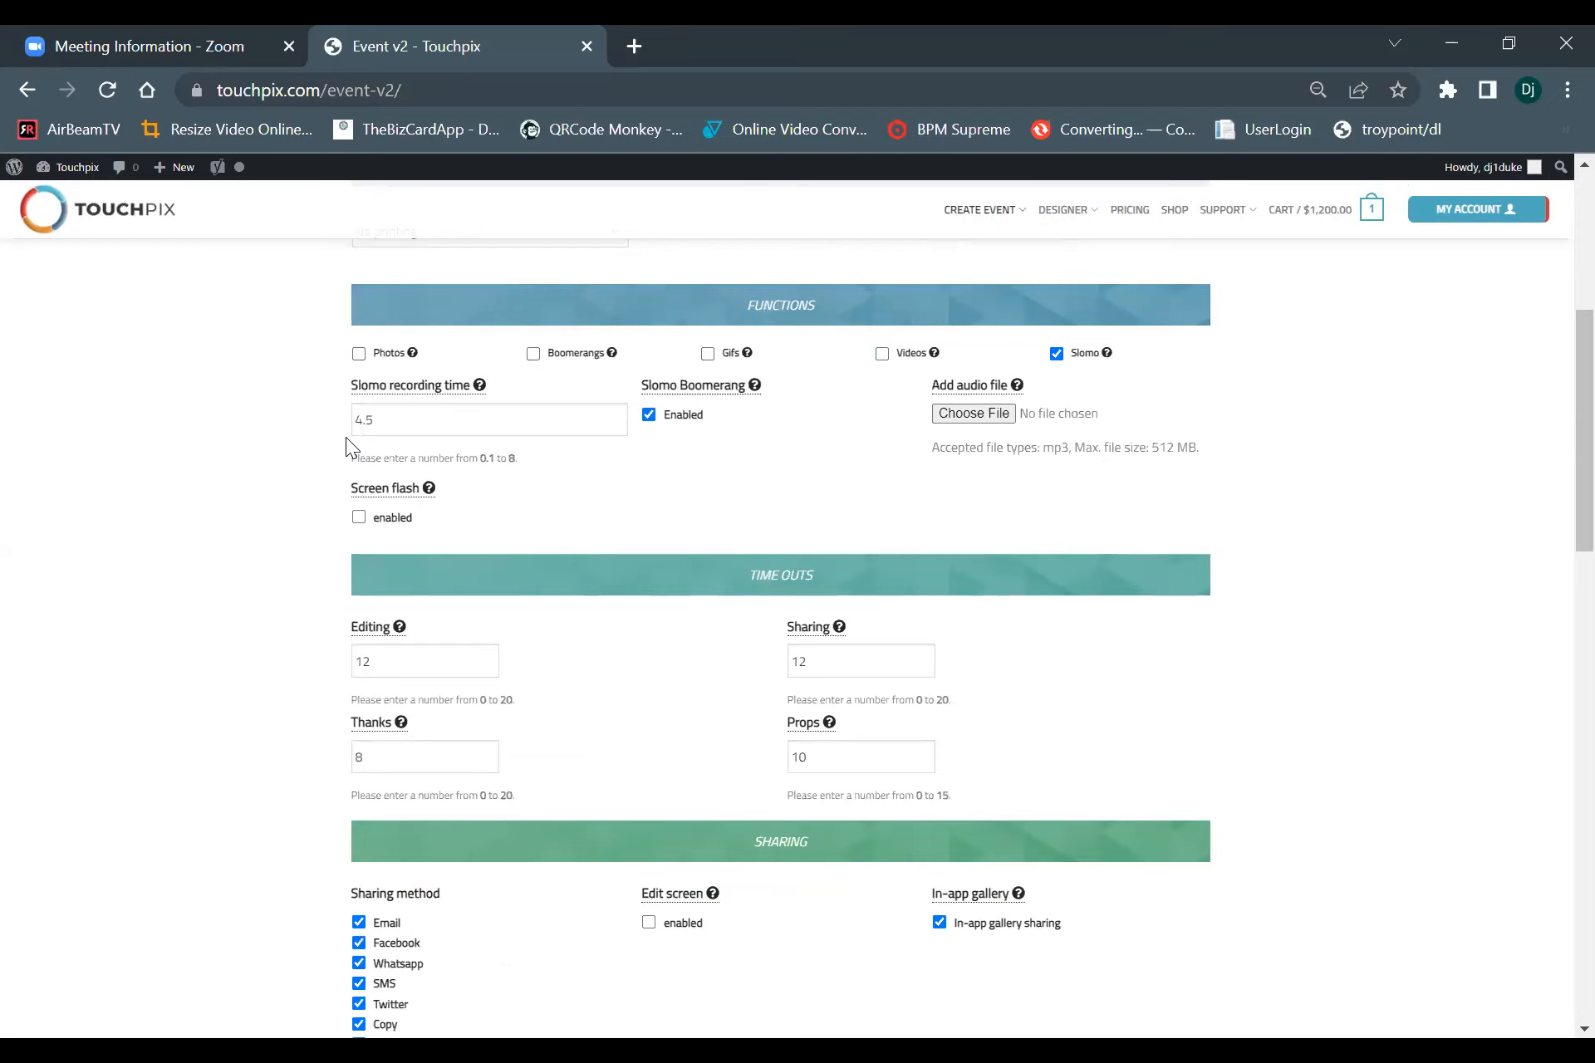
# Examine the slomo recording time, the Slomo Boomerang option and the accepted audio file type and size.
pyautogui.click(373, 428)
pyautogui.moveTo(650, 385)
pyautogui.moveTo(1045, 449); pyautogui.dragTo(1202, 451)
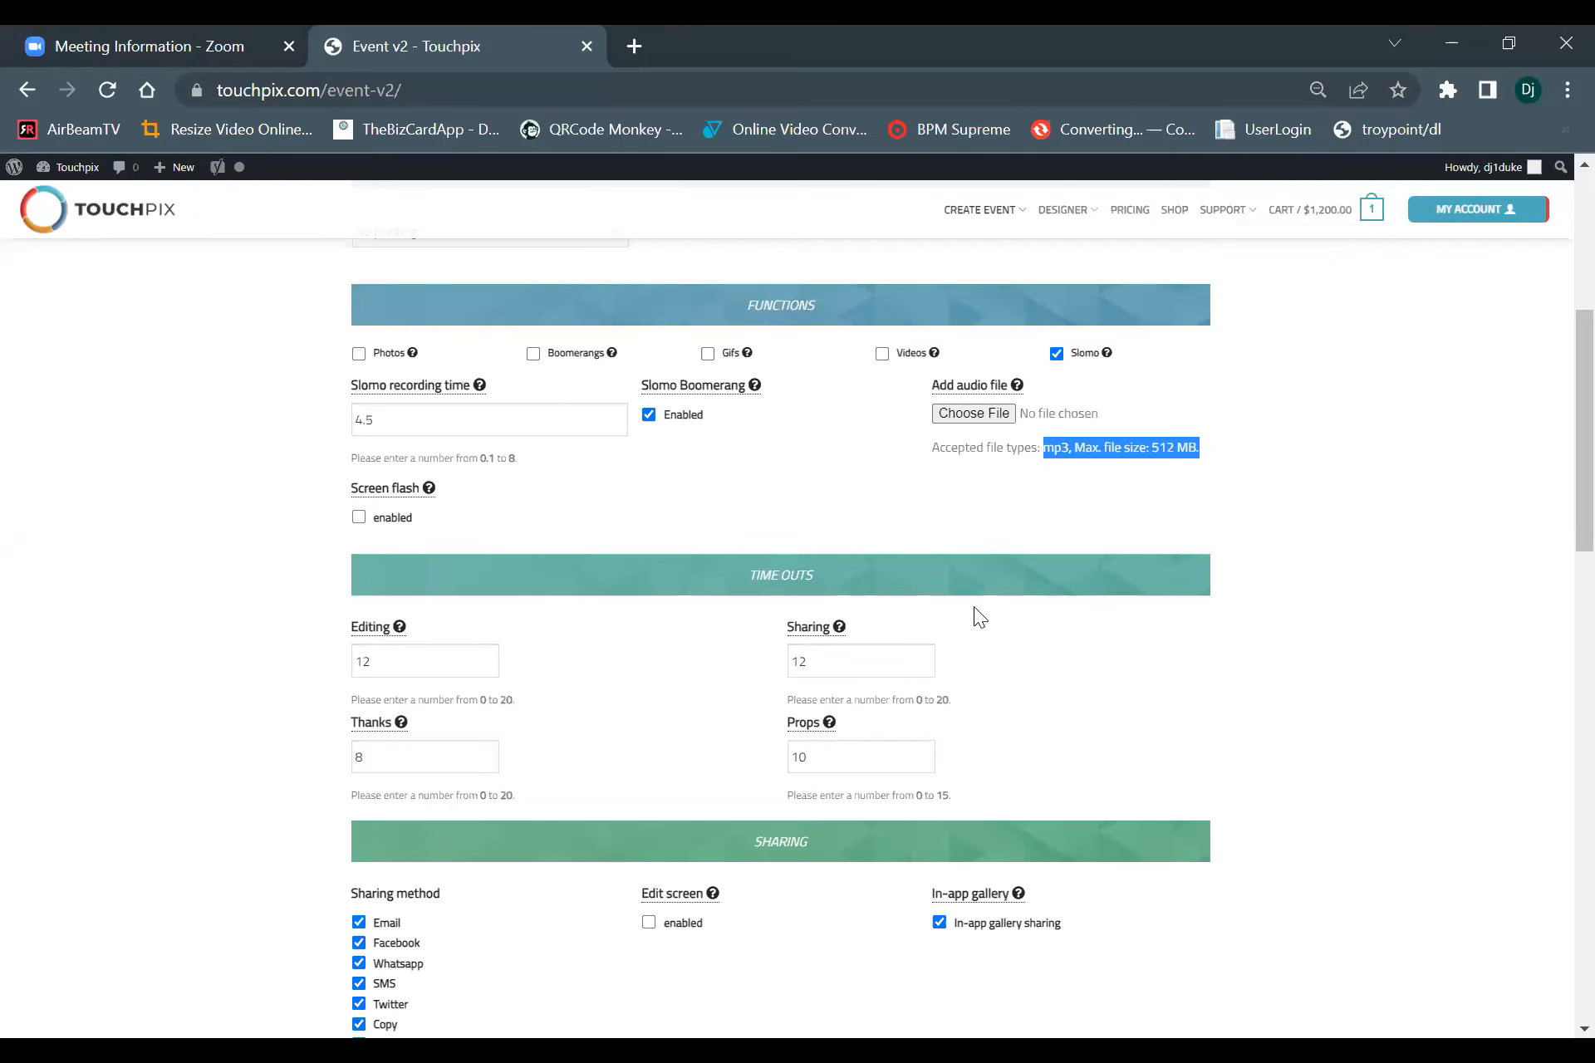
# Start choosing an audio file for the slomo function and browse to the Desktop's touchpix files folder.
pyautogui.click(973, 412)
pyautogui.scroll(-3, 447, 395)
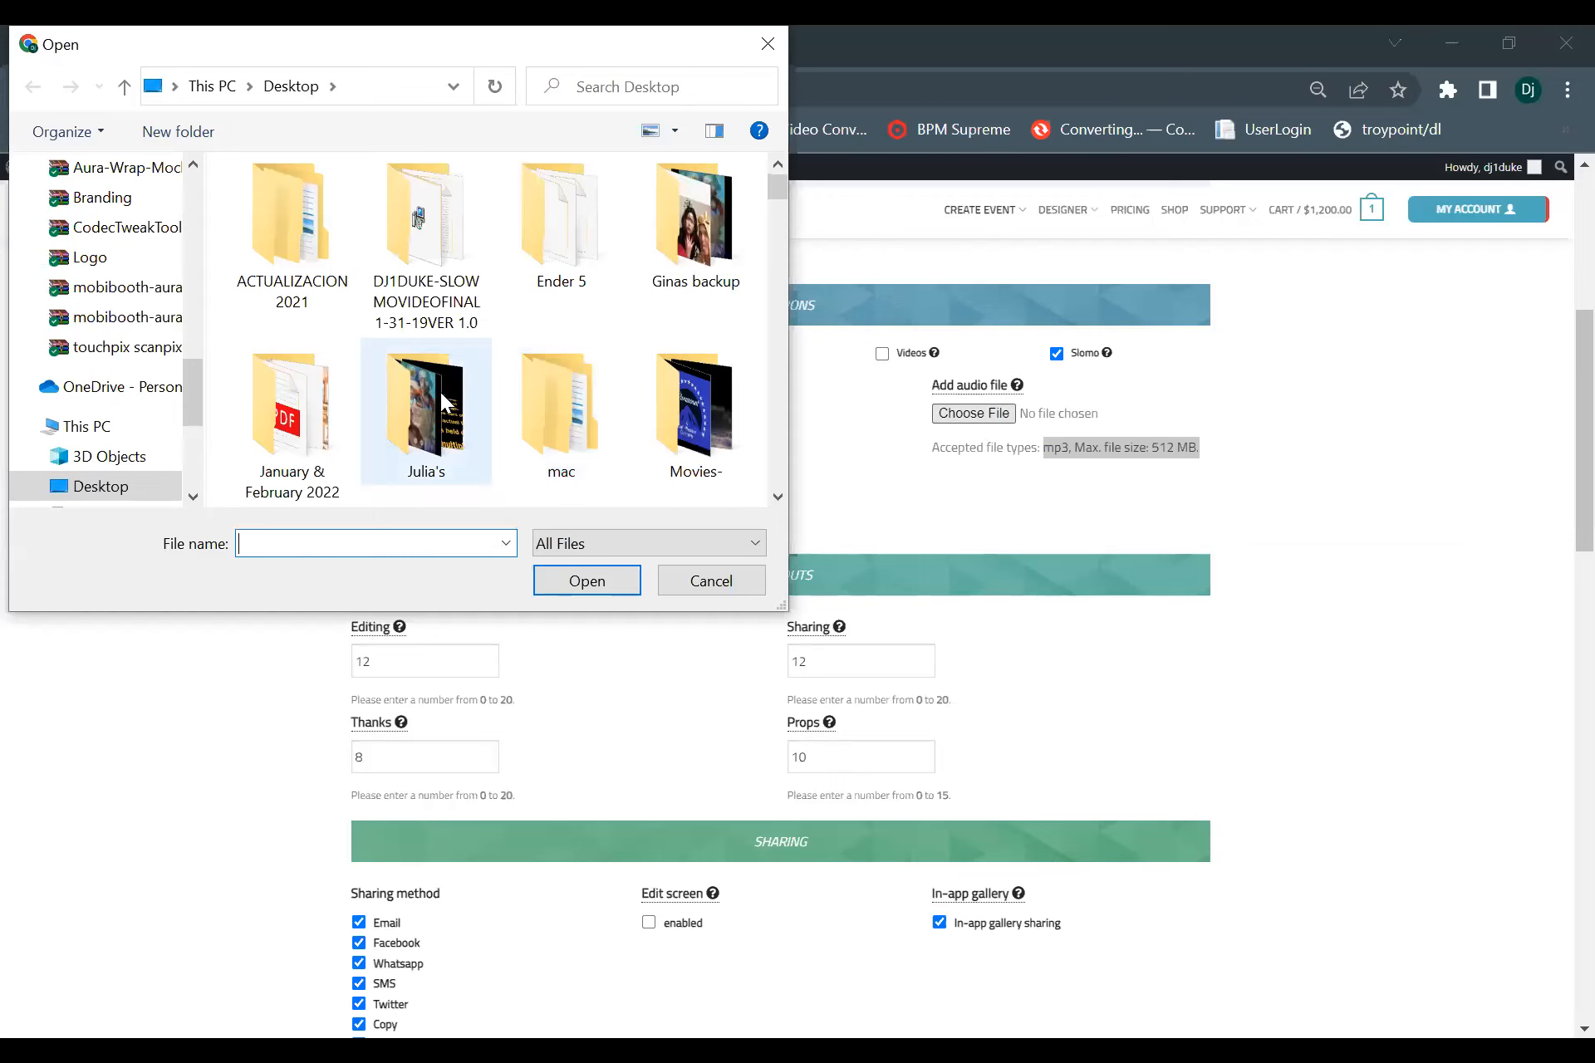
pyautogui.scroll(-3, 447, 394)
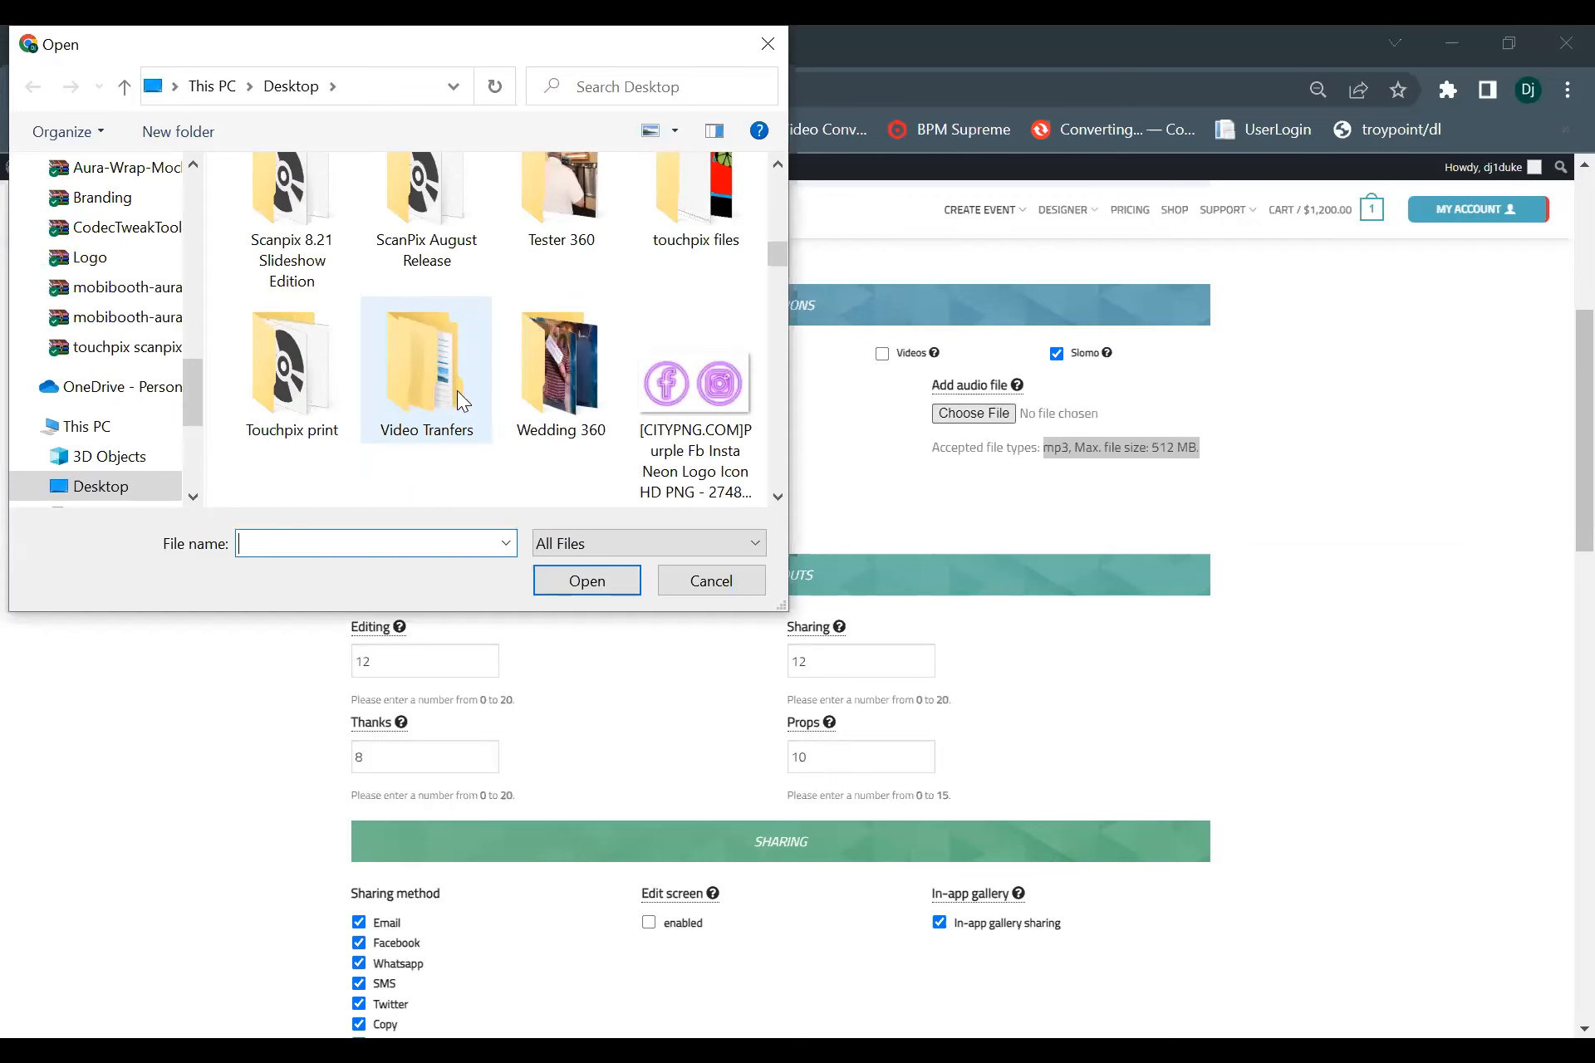
pyautogui.scroll(3, 470, 391)
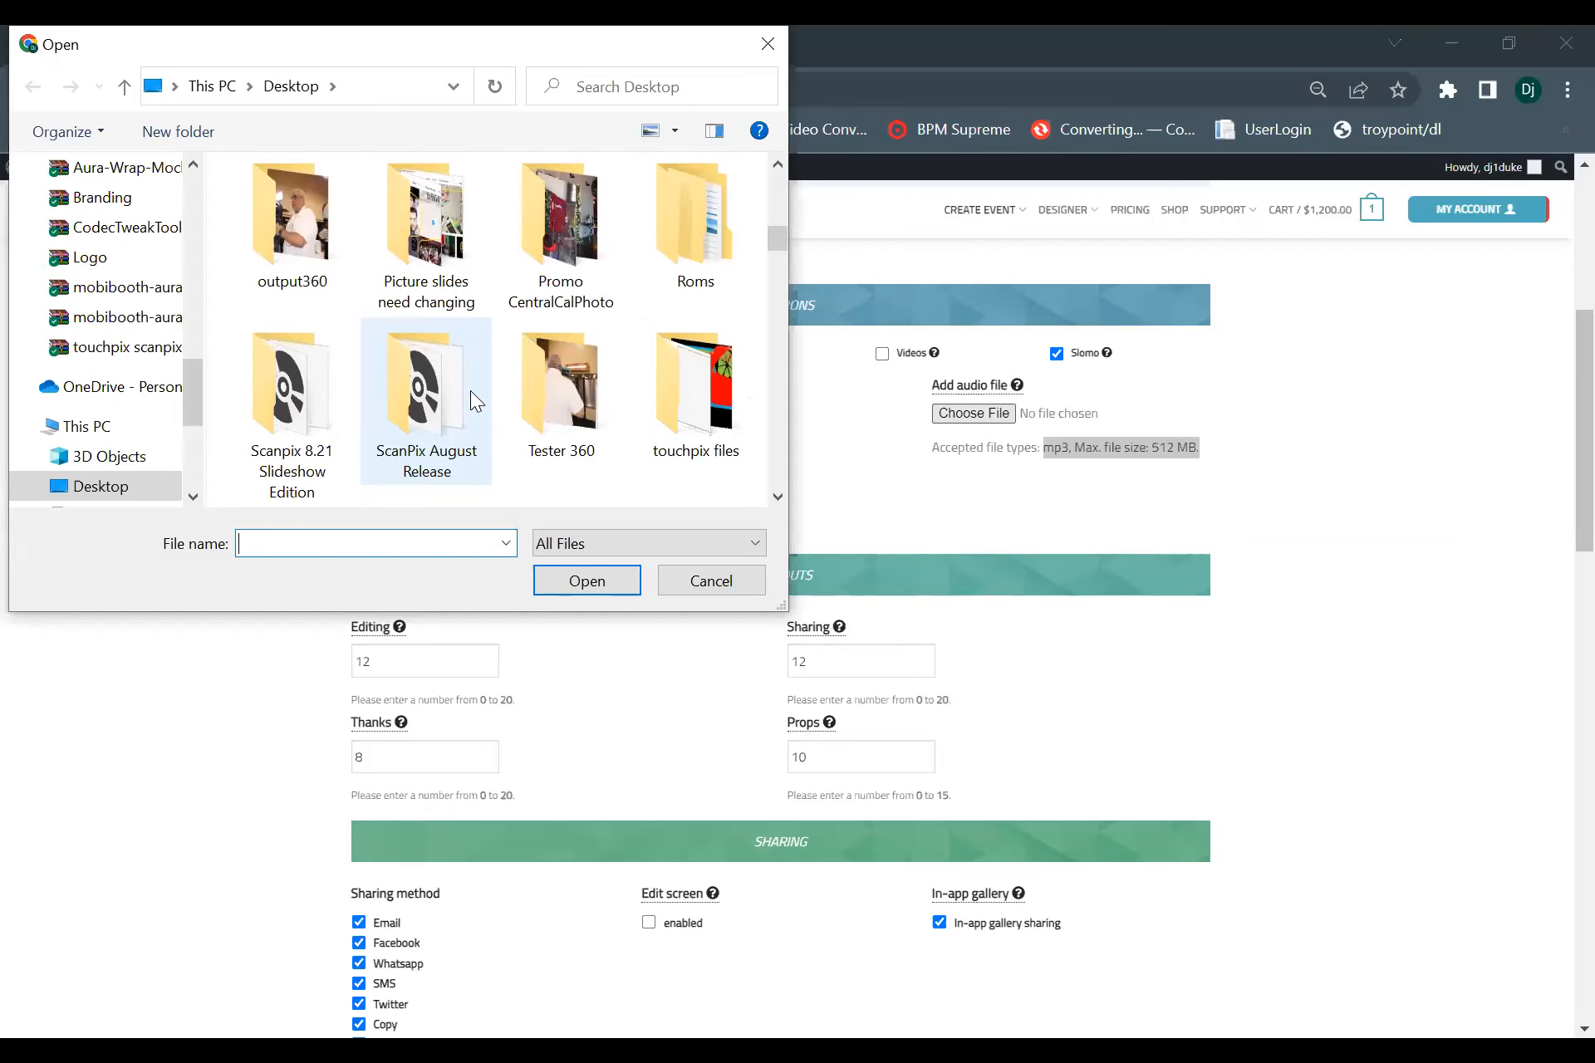
pyautogui.scroll(-3, 470, 390)
pyautogui.scroll(-1, 99, 428)
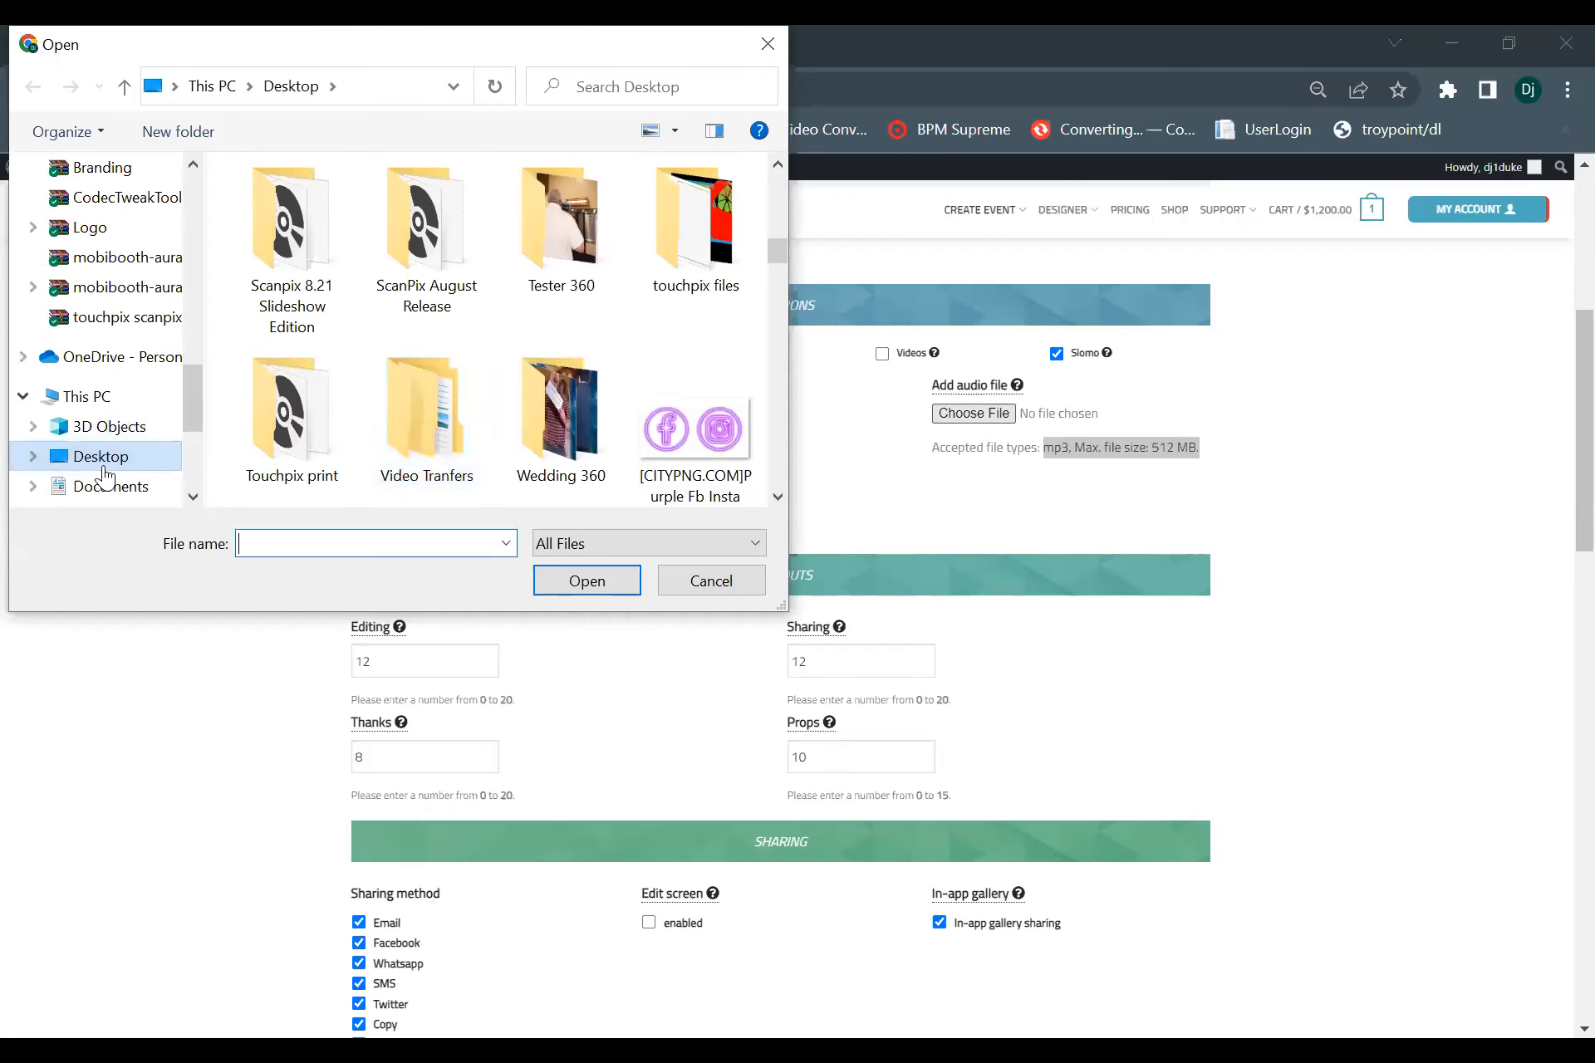
pyautogui.doubleClick(696, 285)
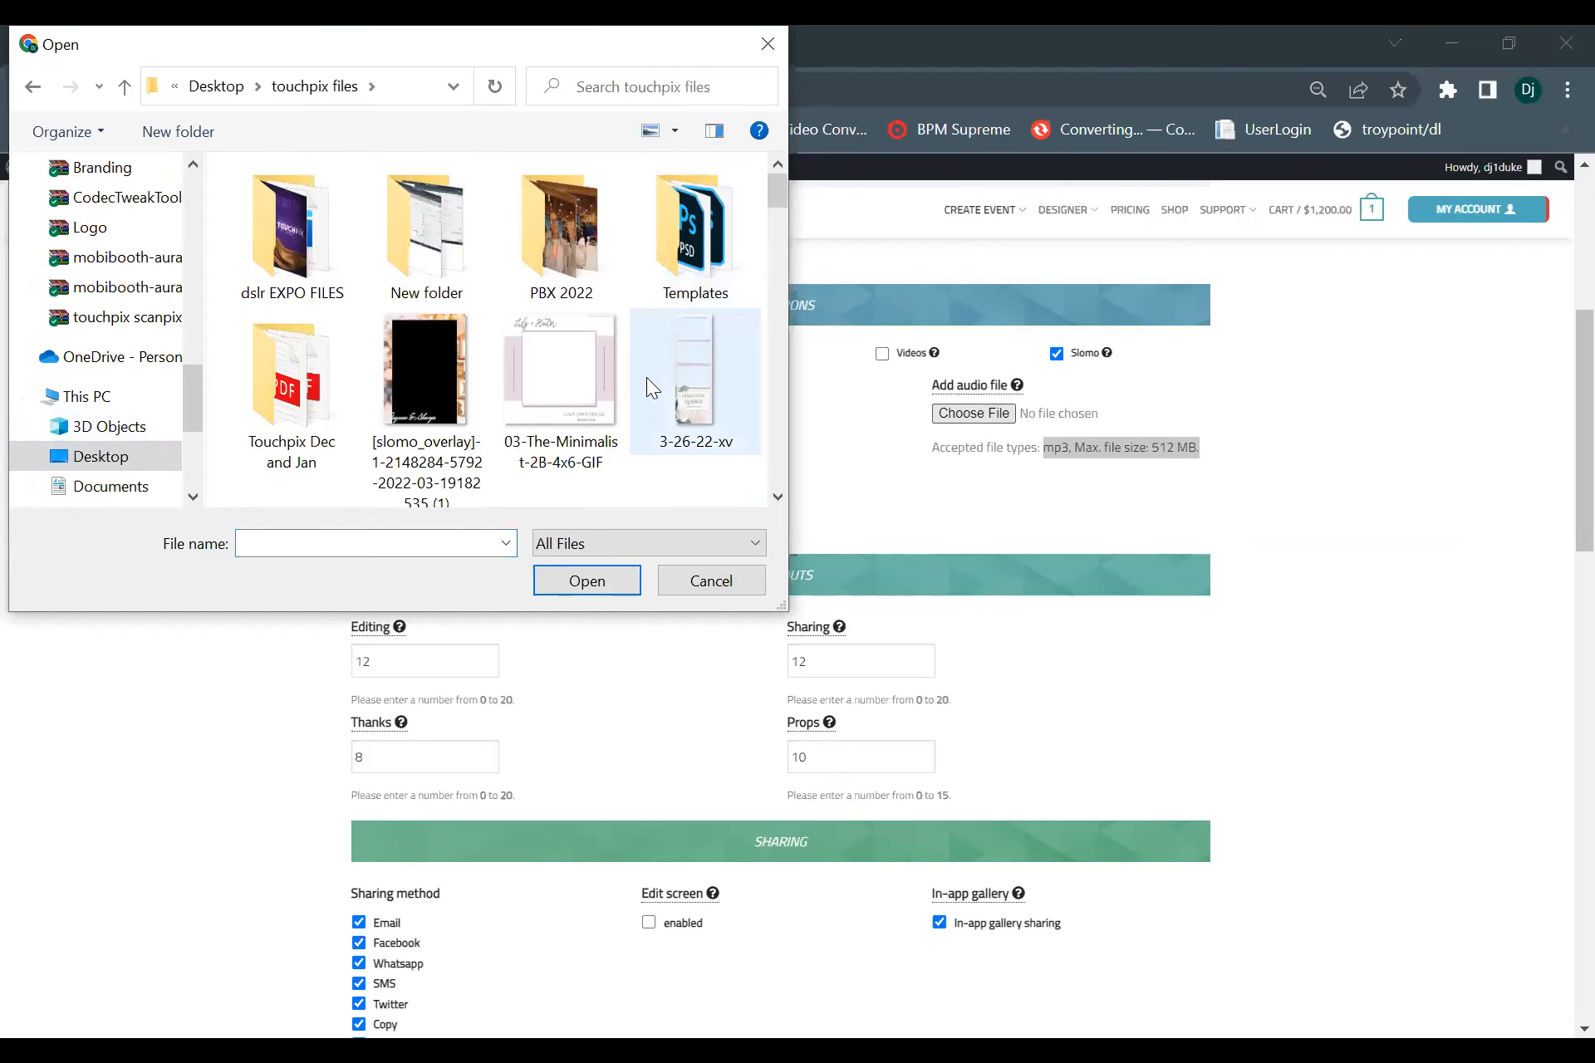
# Add the LATIN JOINT edit mp3 from the touchpix files folder as the slomo audio file.
pyautogui.scroll(-3, 538, 364)
pyautogui.scroll(3, 542, 364)
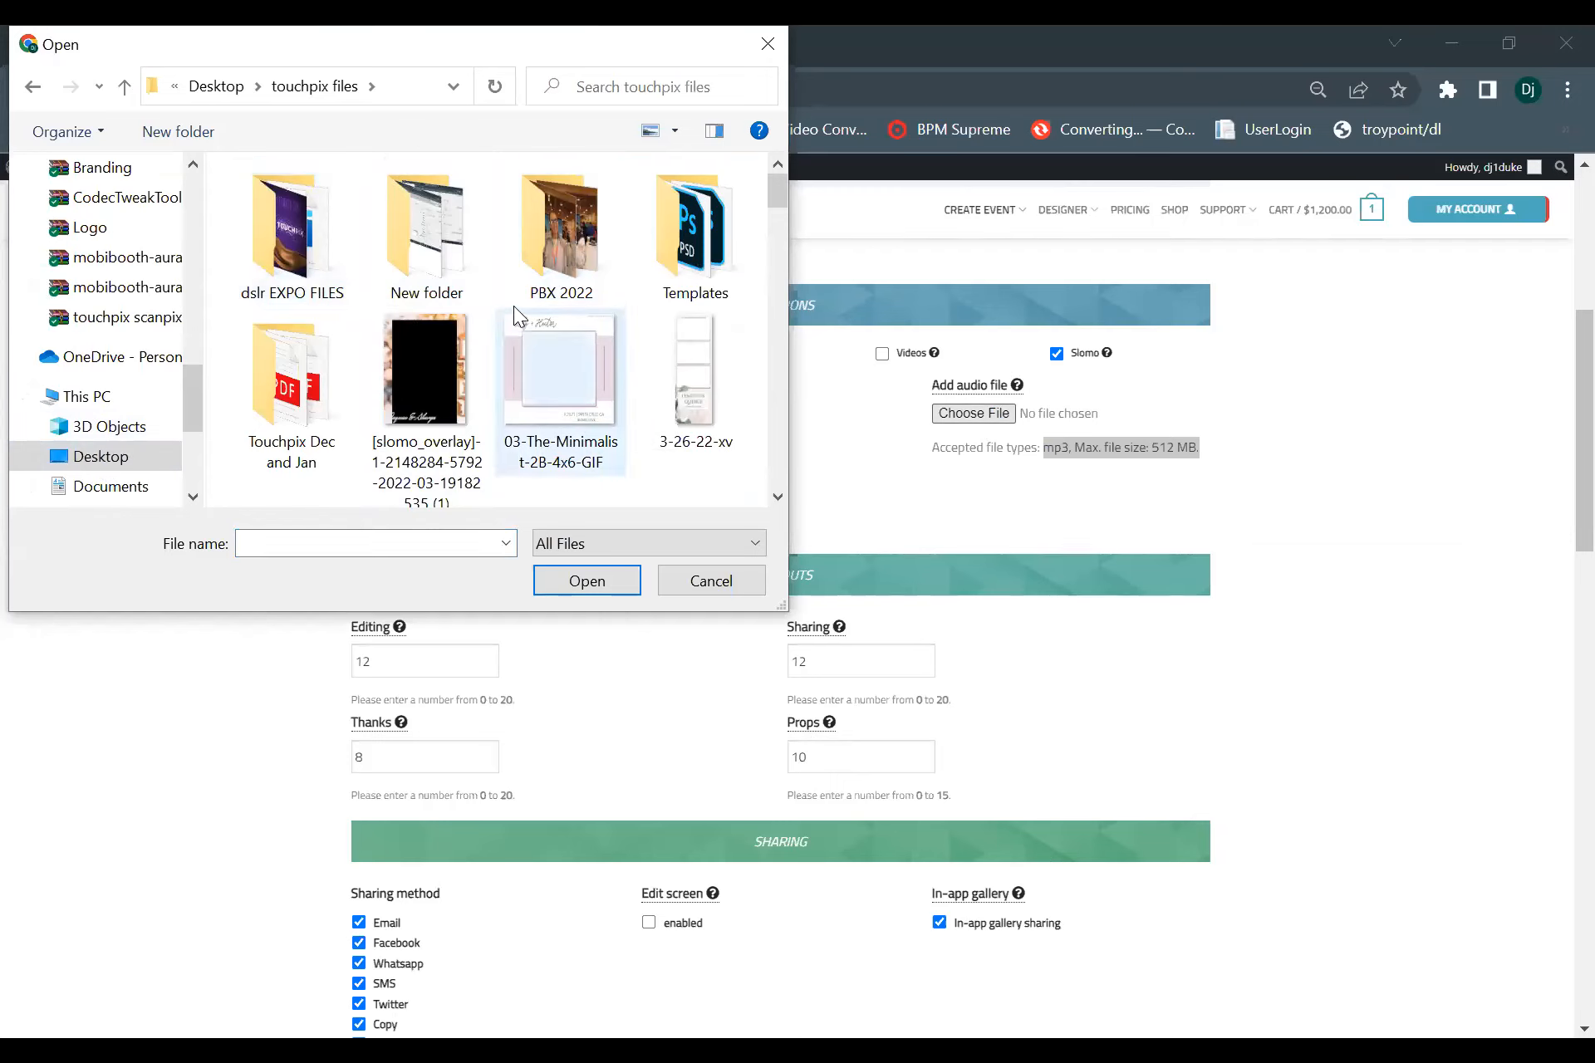
pyautogui.scroll(-3, 480, 344)
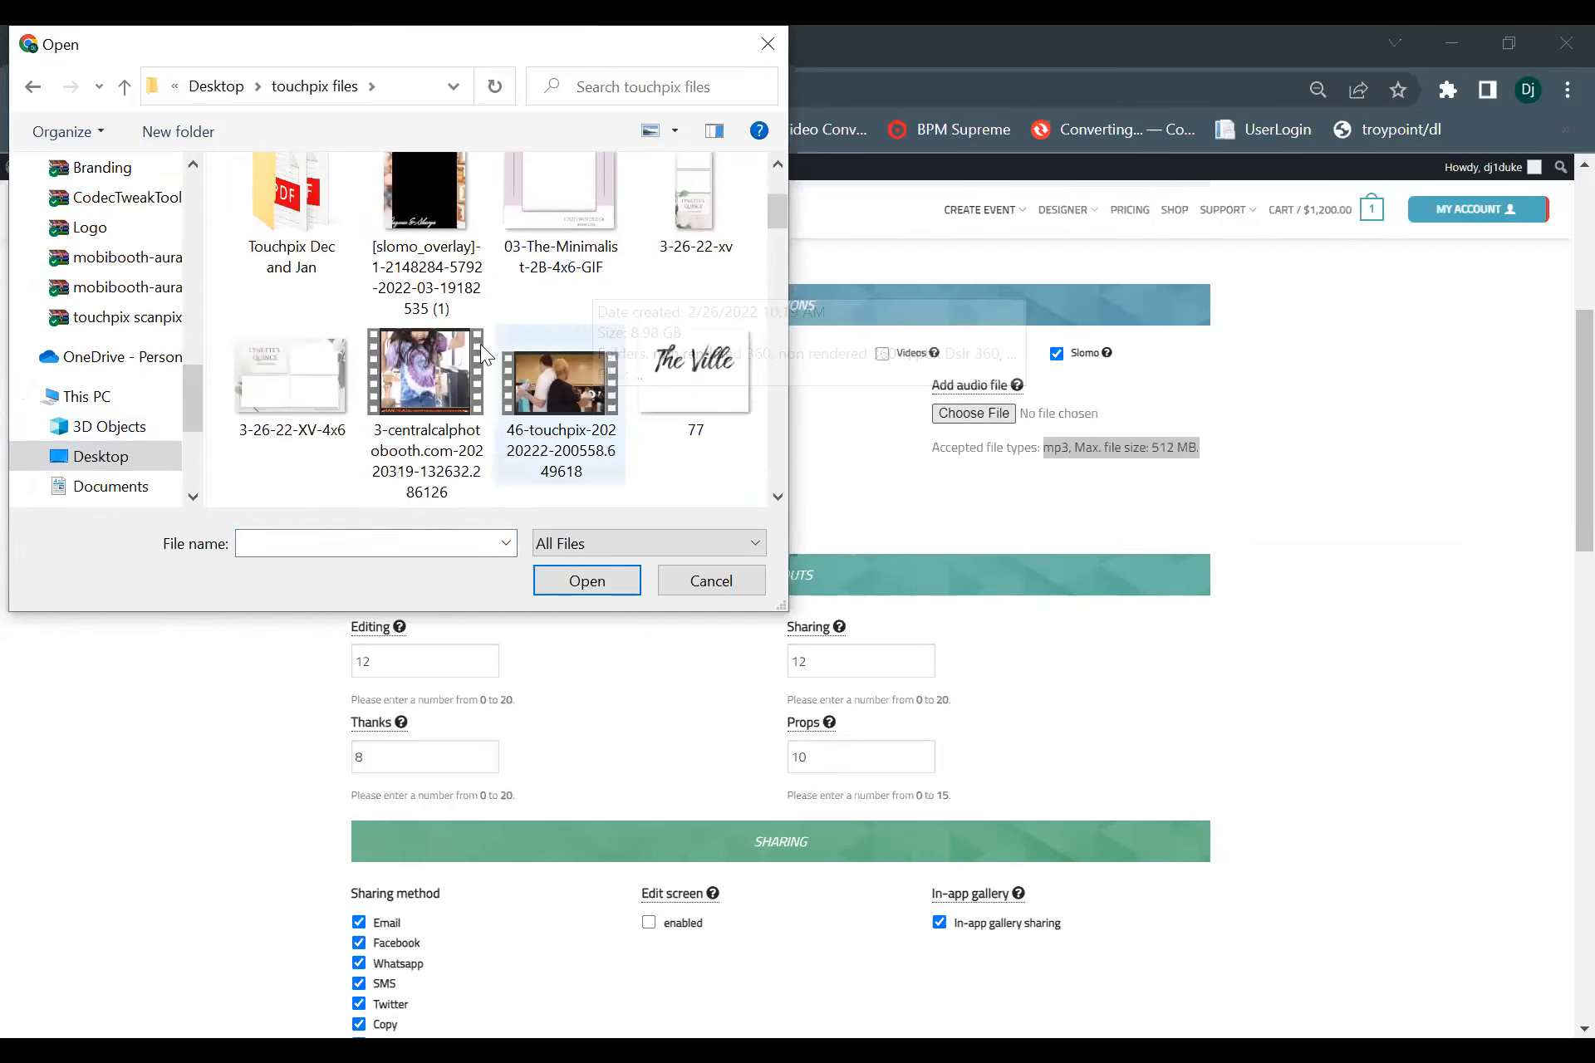
pyautogui.scroll(-5, 449, 362)
pyautogui.scroll(3, 454, 364)
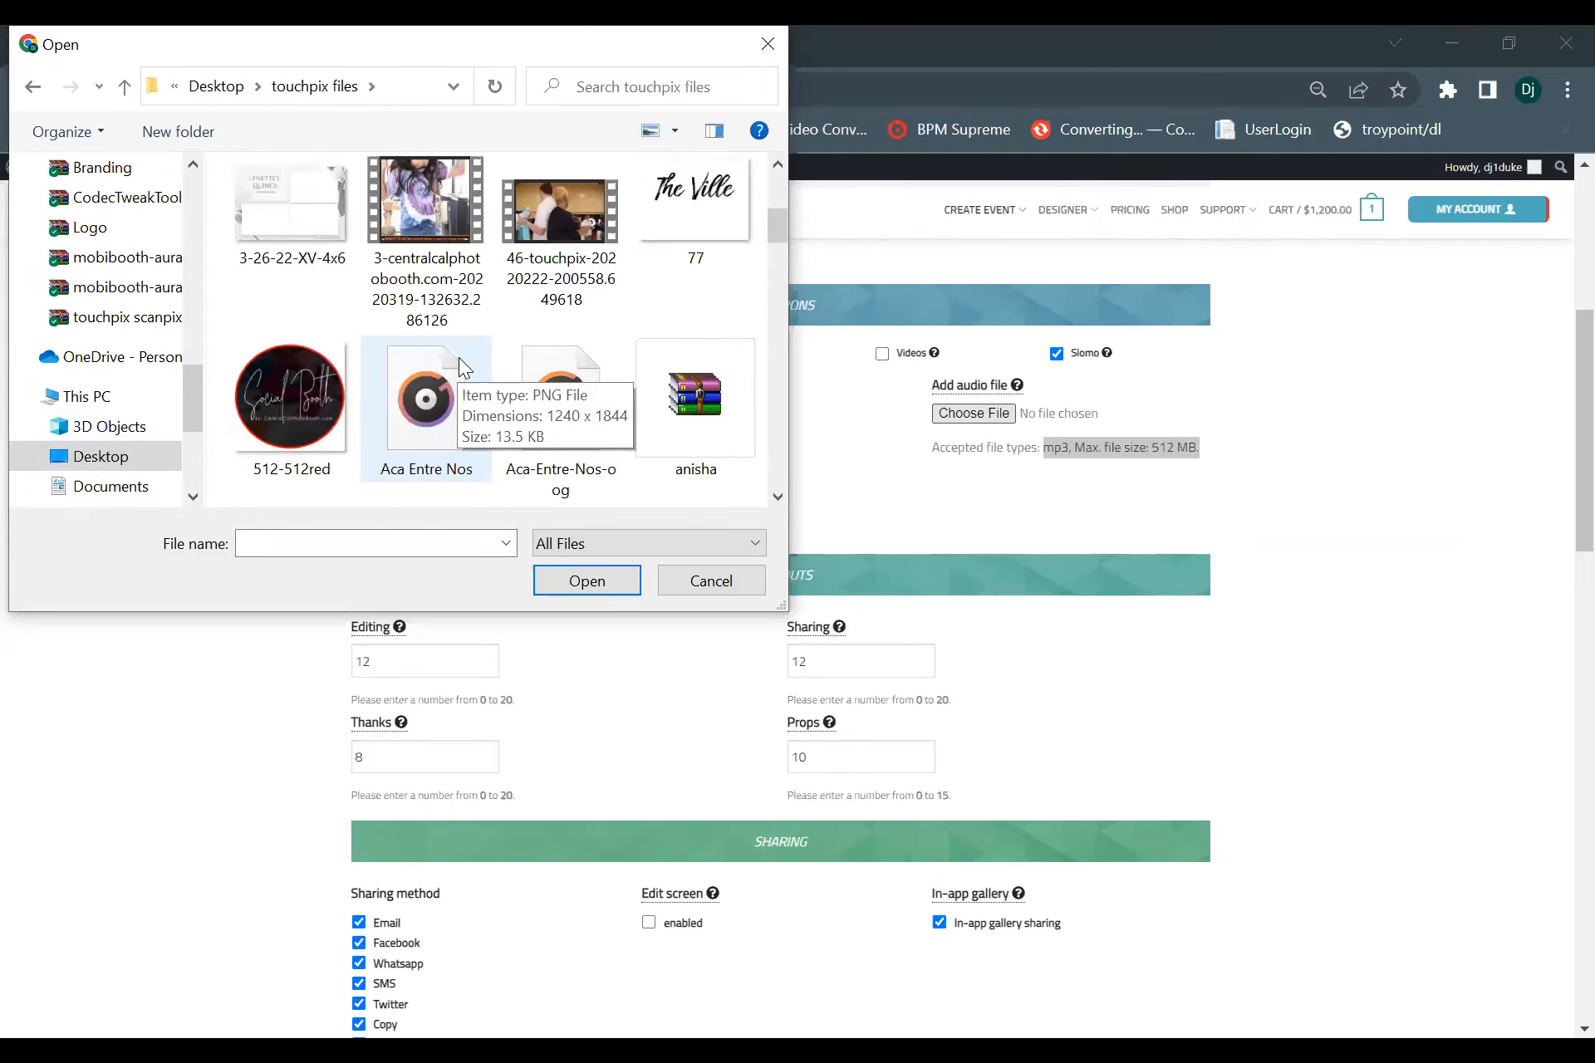
pyautogui.scroll(-10, 485, 363)
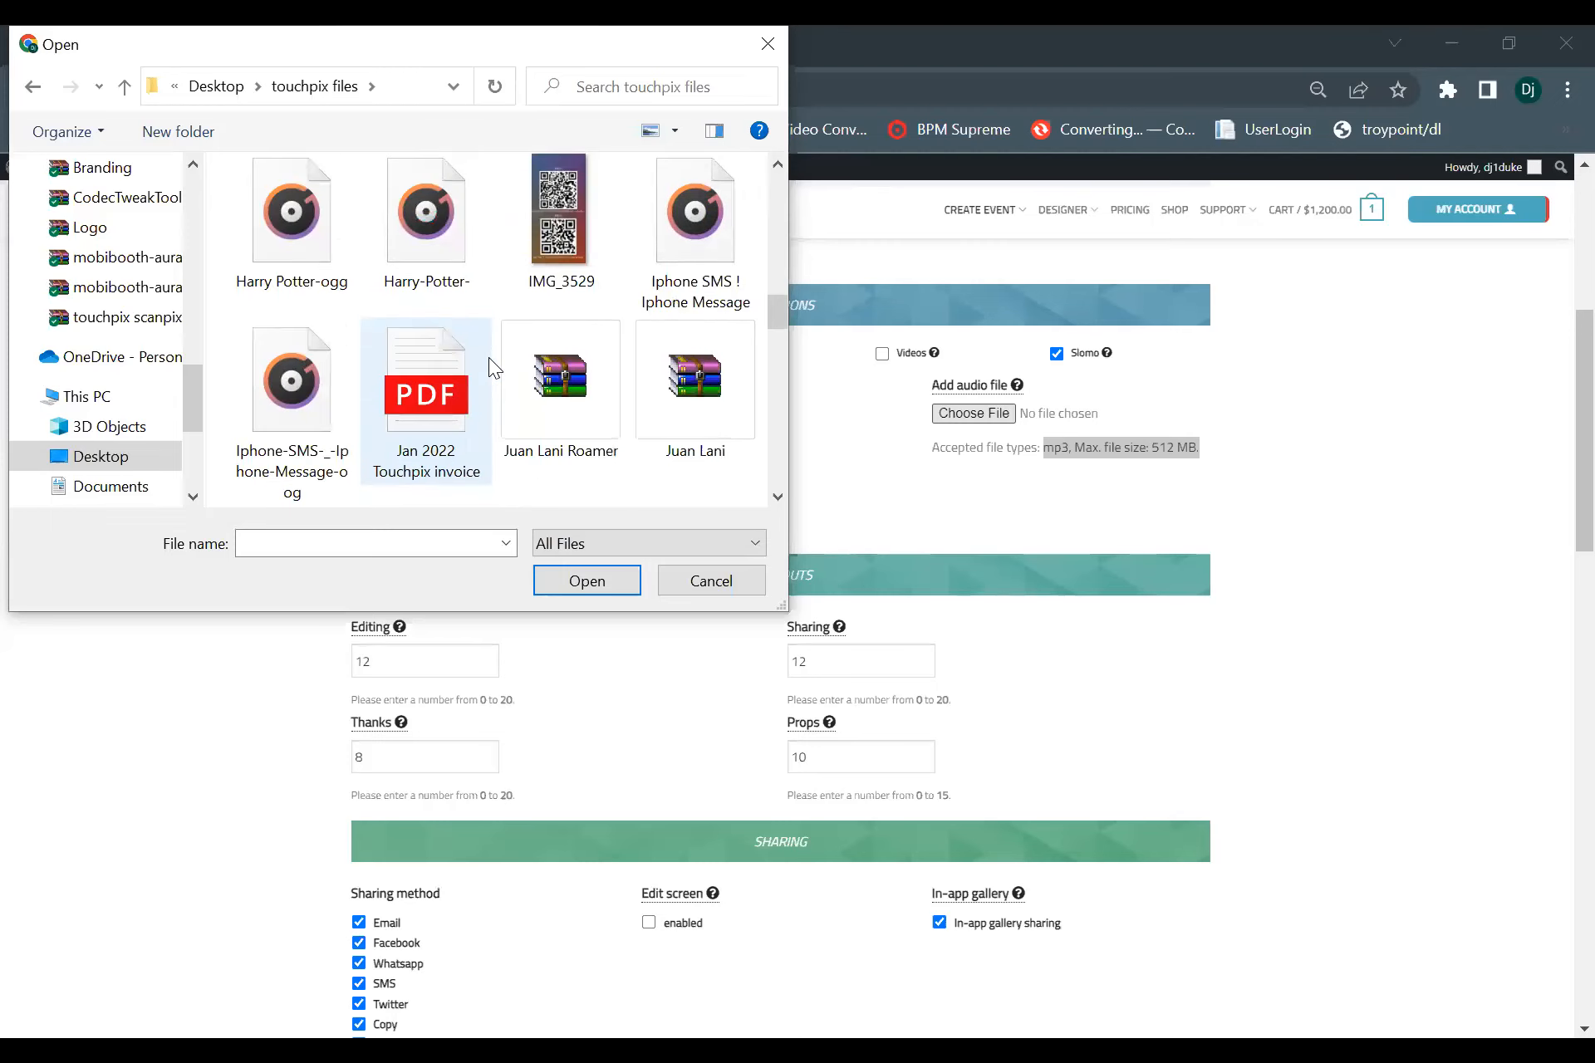
pyautogui.scroll(2, 490, 348)
pyautogui.scroll(-2, 490, 349)
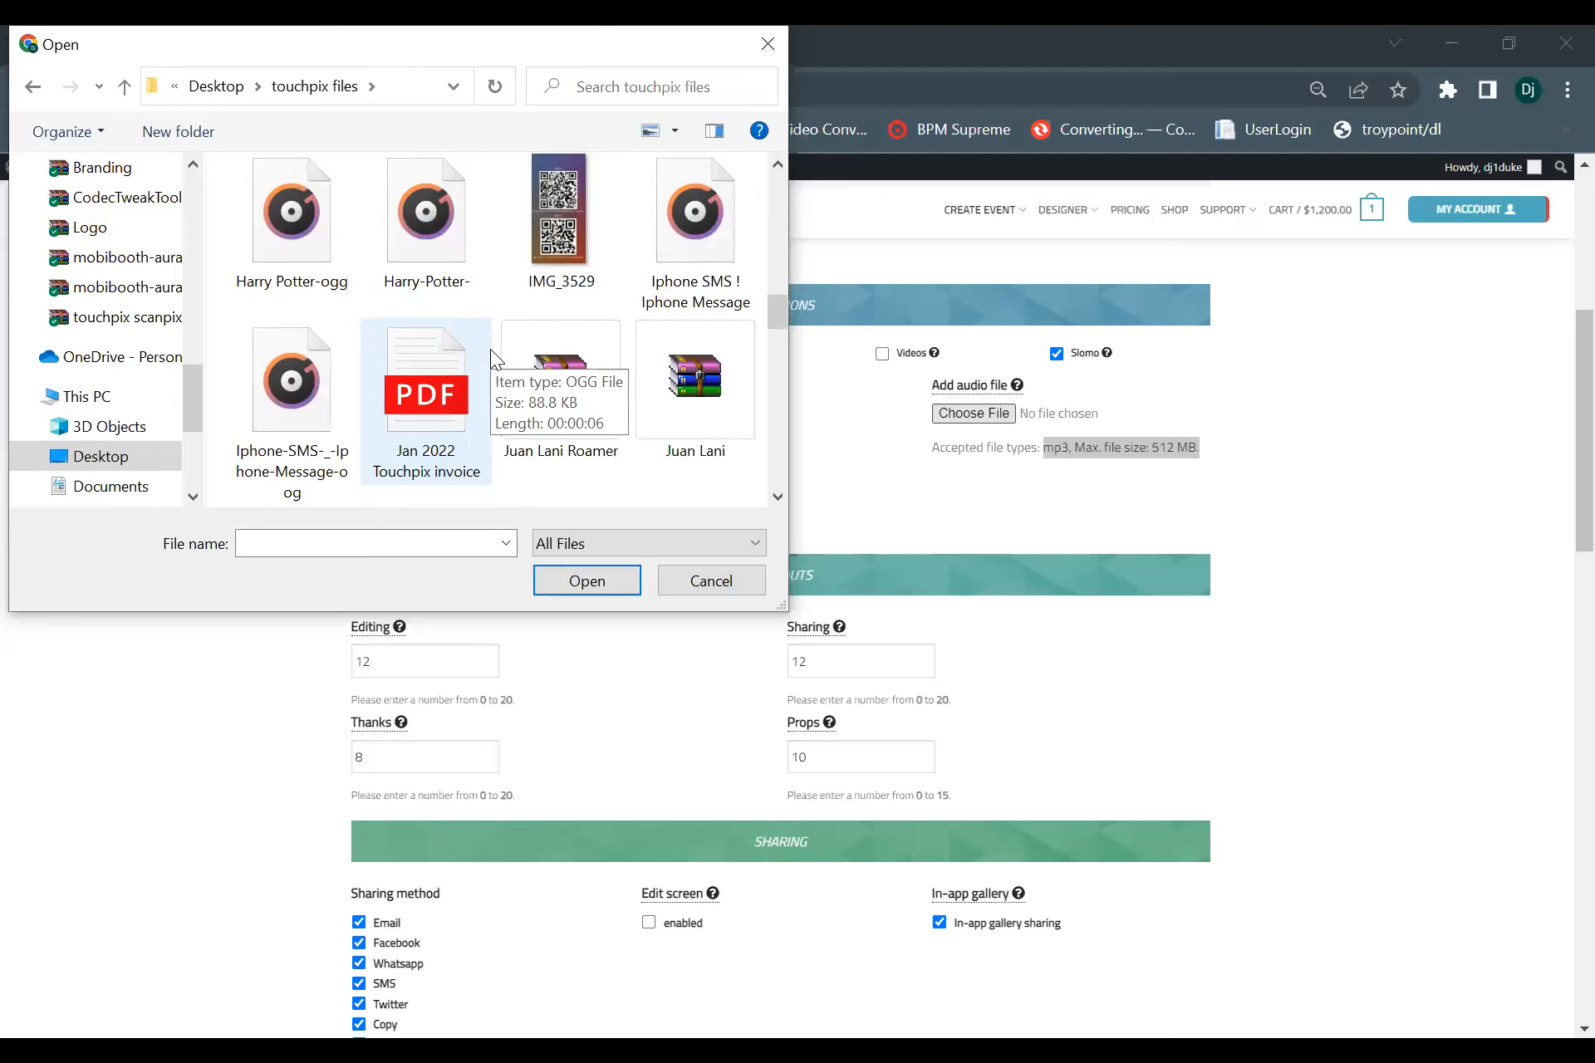
pyautogui.scroll(-4, 490, 349)
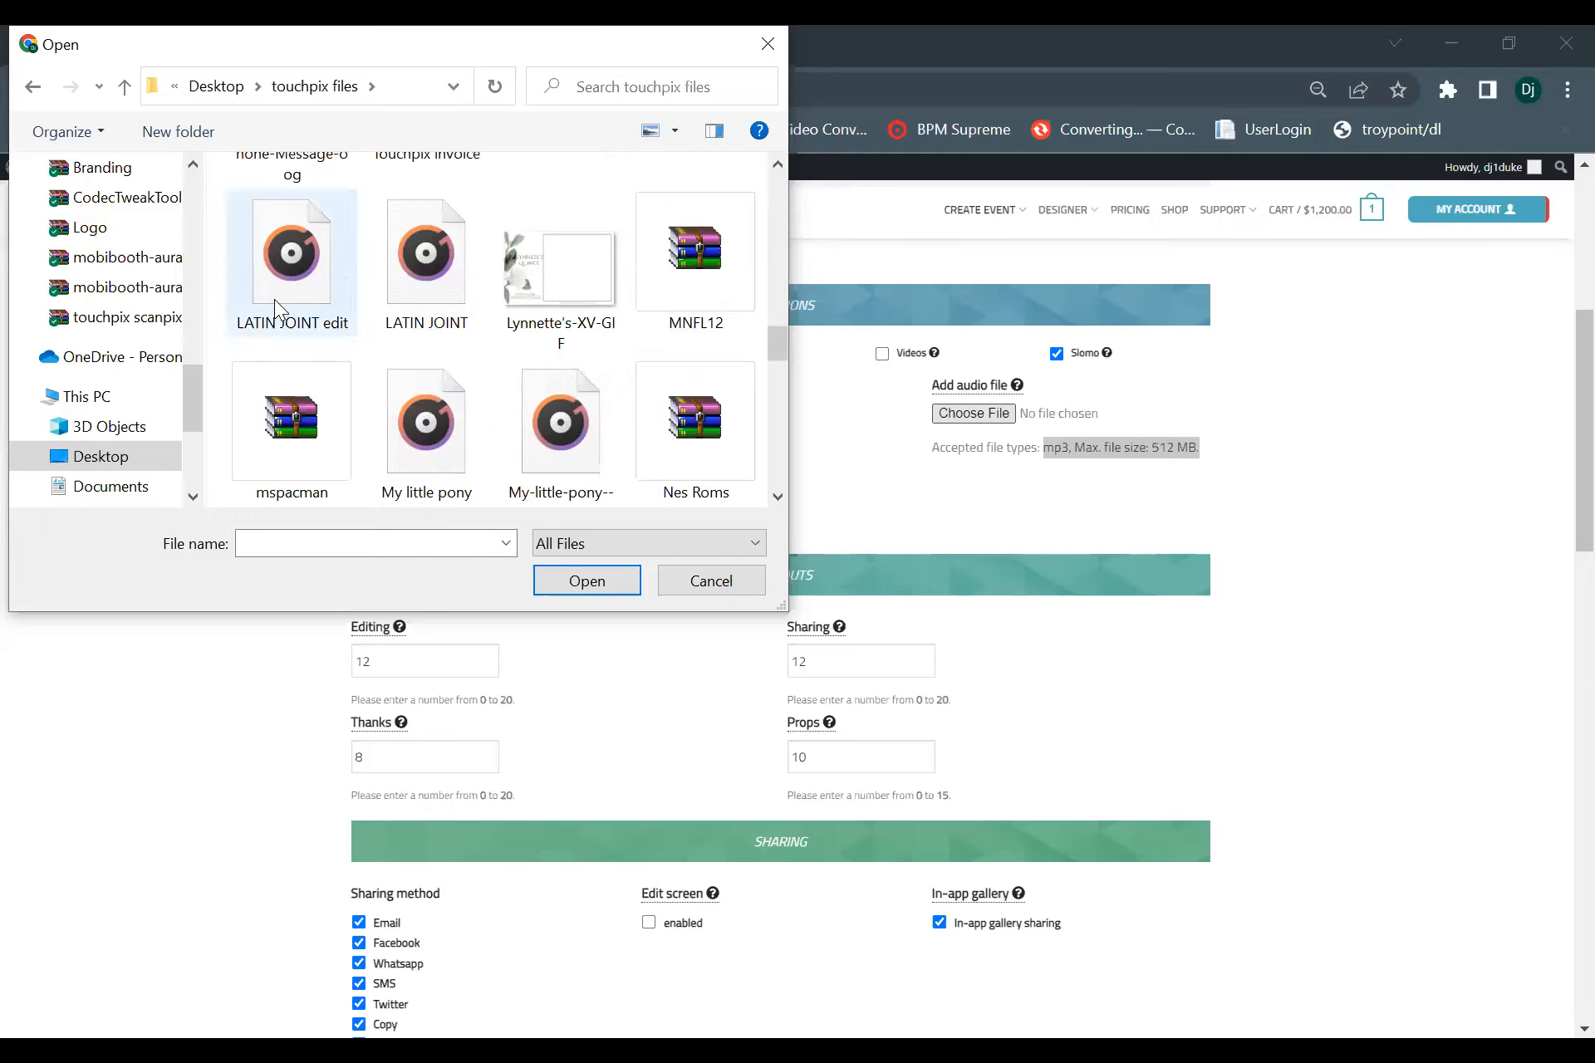
pyautogui.click(274, 299)
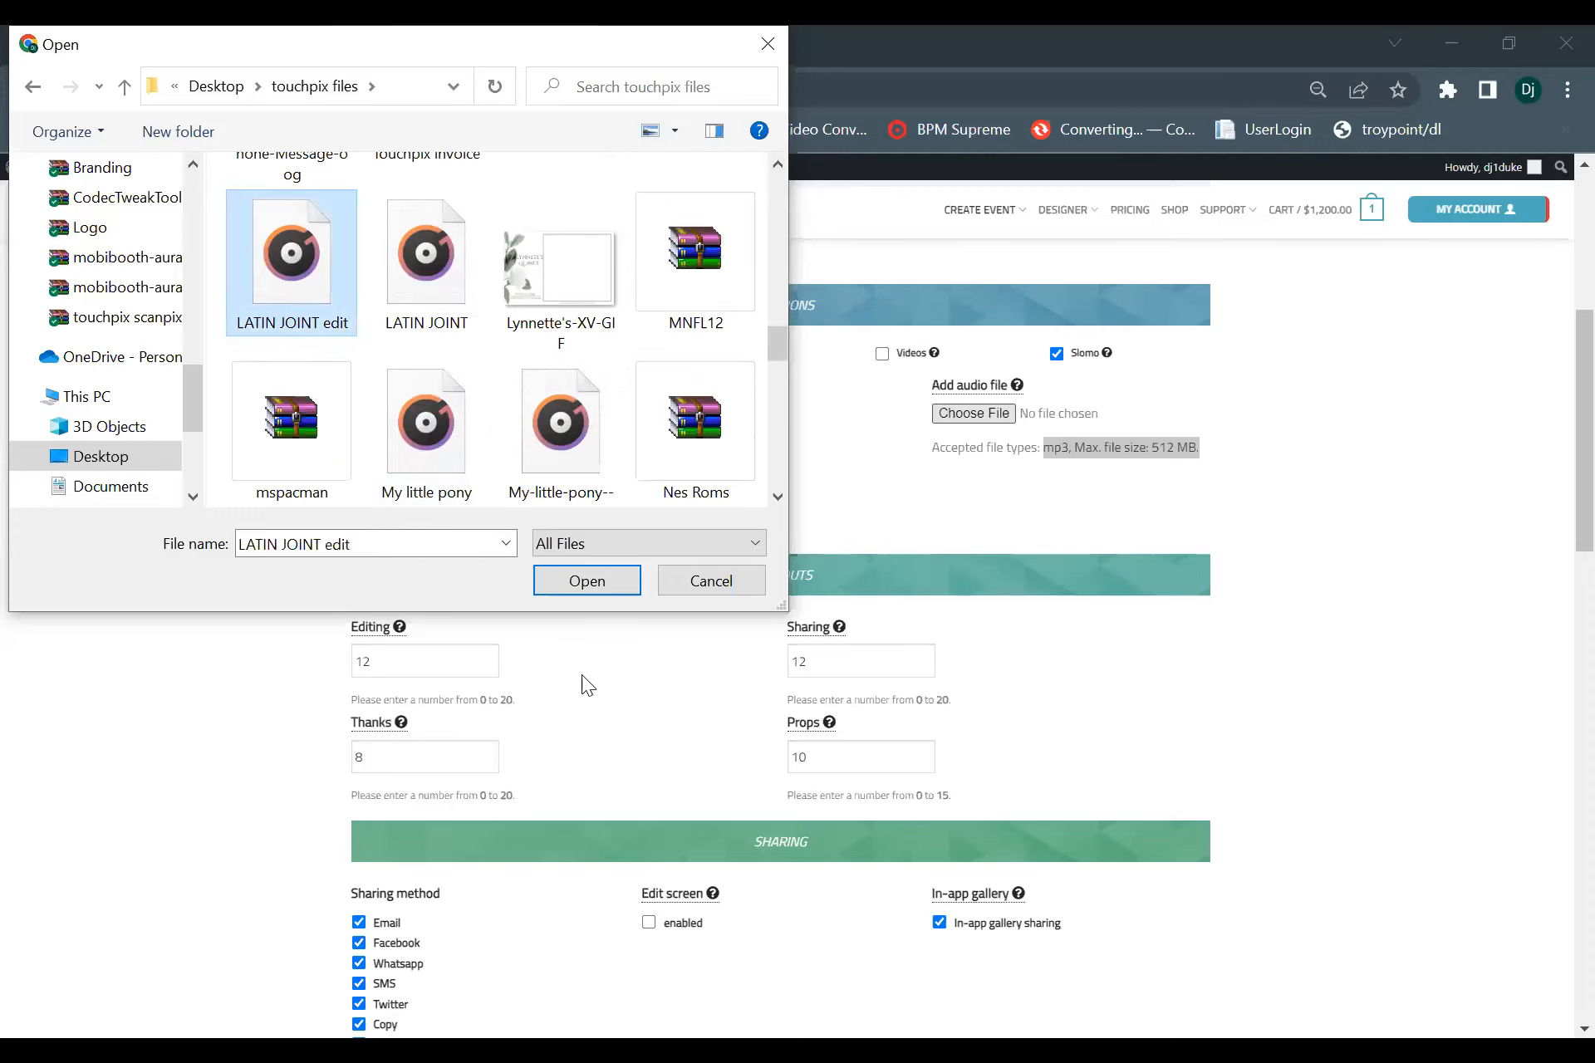
pyautogui.click(598, 583)
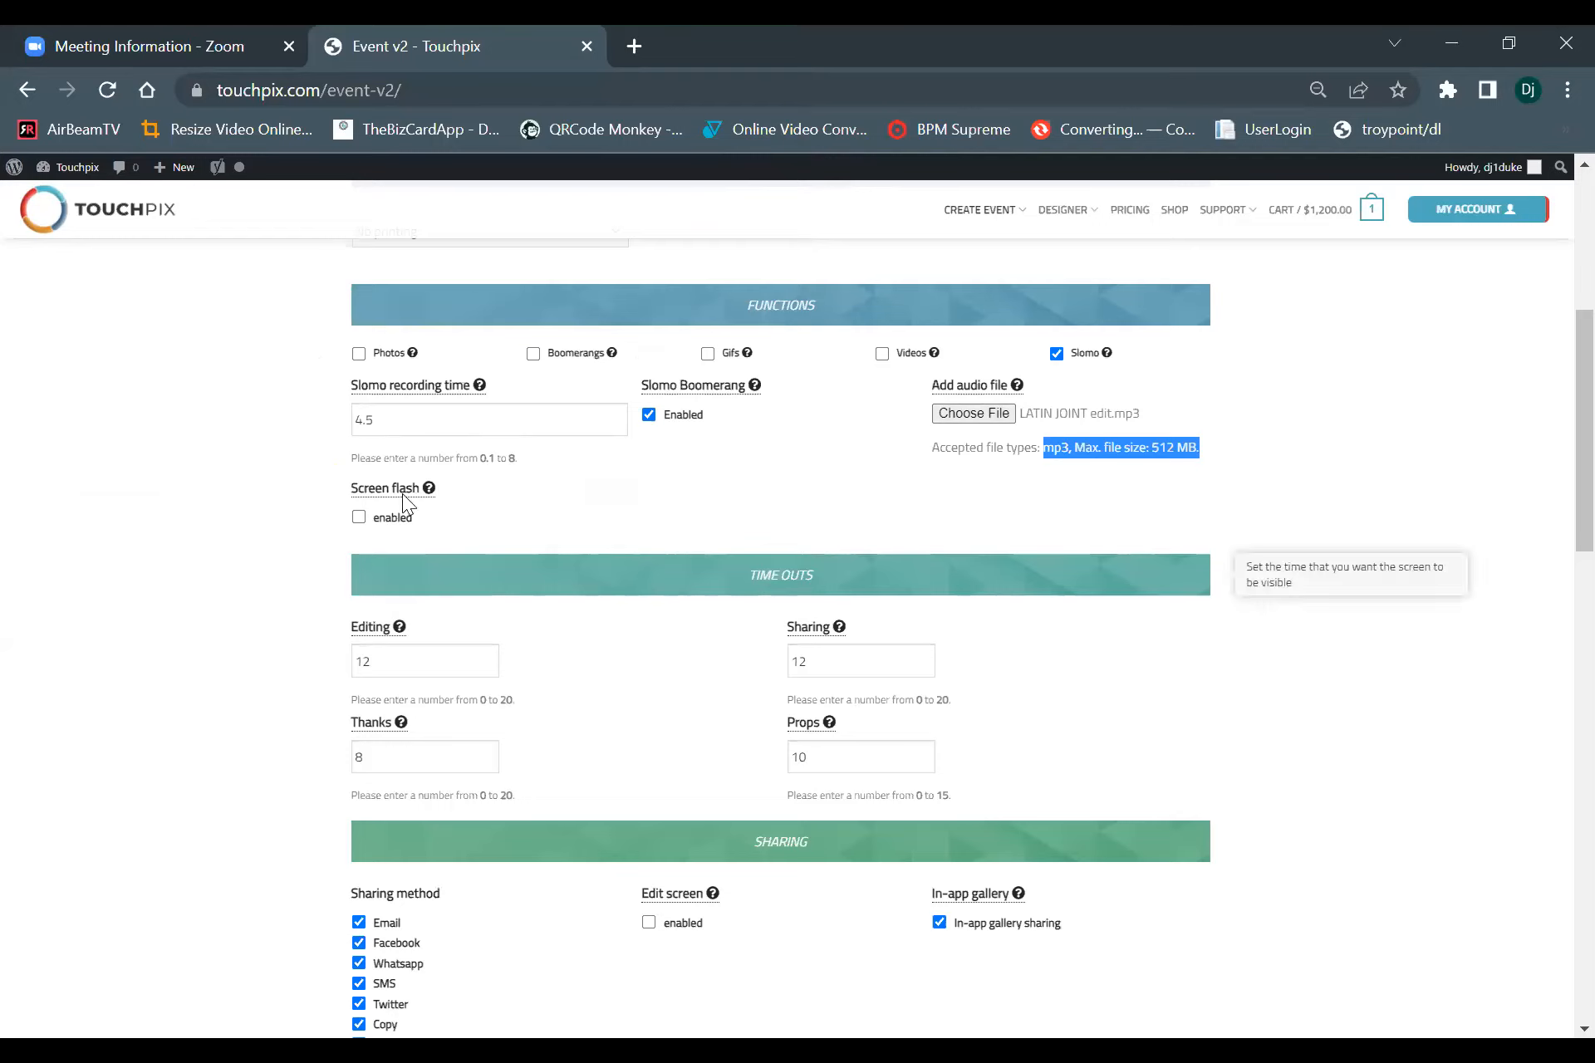
# Set the Editing, Thanks and Props time outs to 0.
pyautogui.scroll(-3, 596, 565)
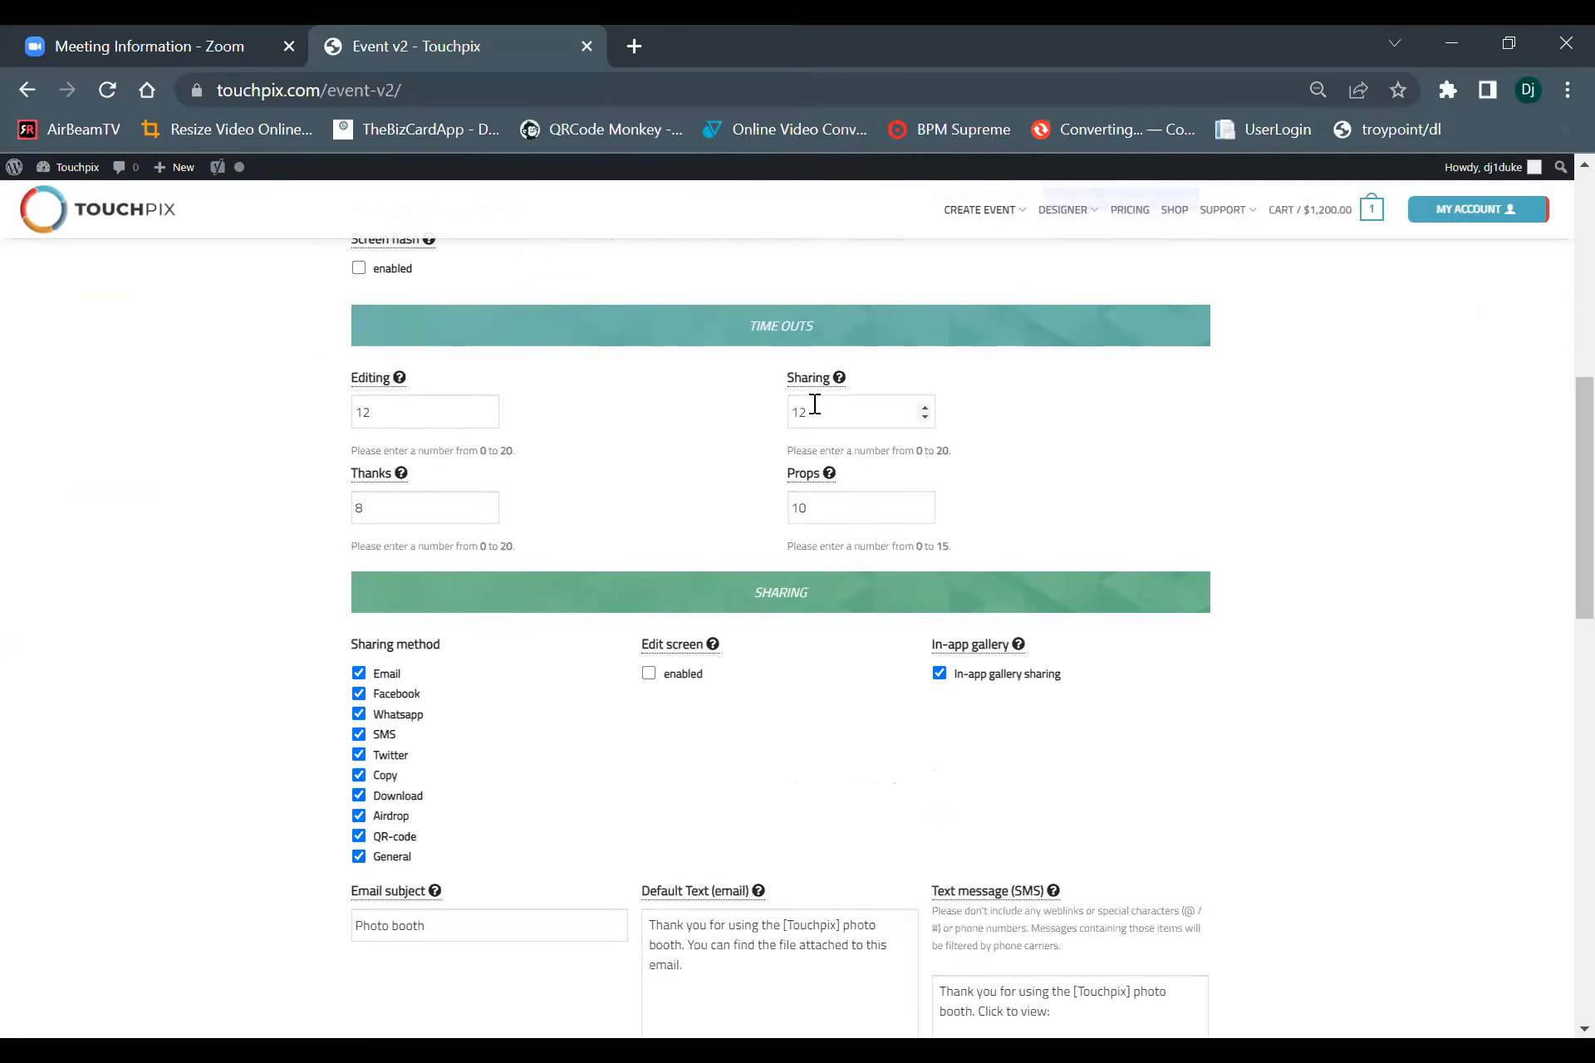
pyautogui.moveTo(362, 463)
pyautogui.moveTo(384, 419); pyautogui.dragTo(236, 430)
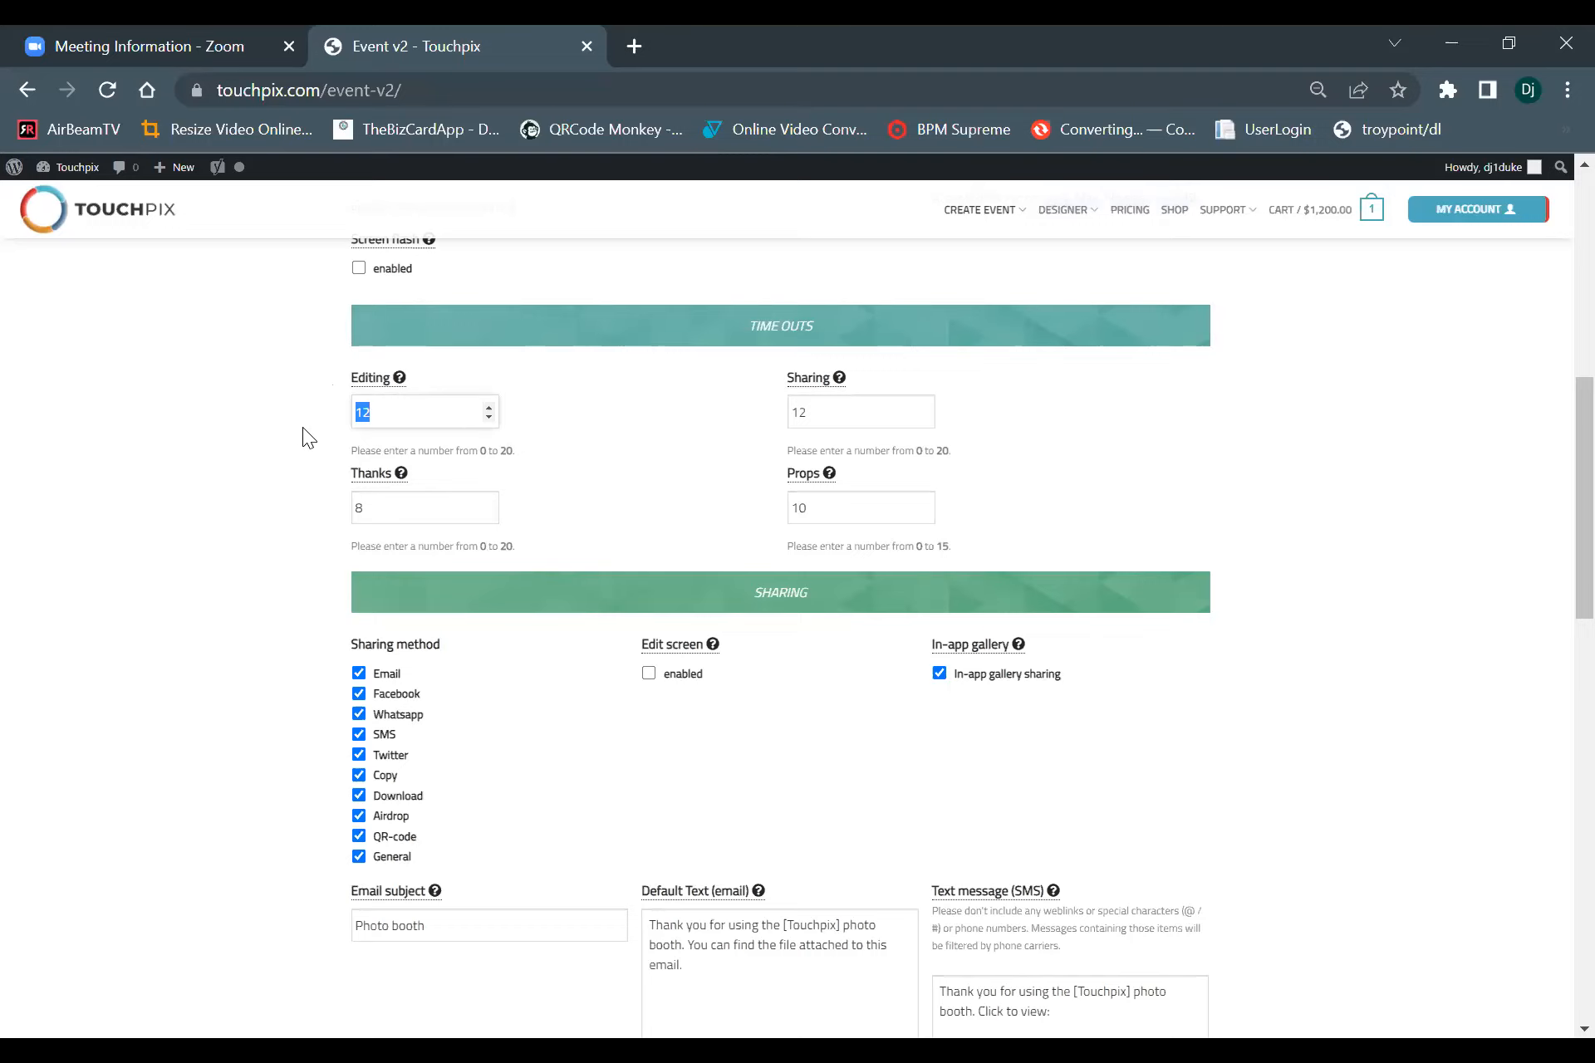
pyautogui.write('0')
pyautogui.click(365, 511)
pyautogui.moveTo(829, 515); pyautogui.dragTo(681, 496)
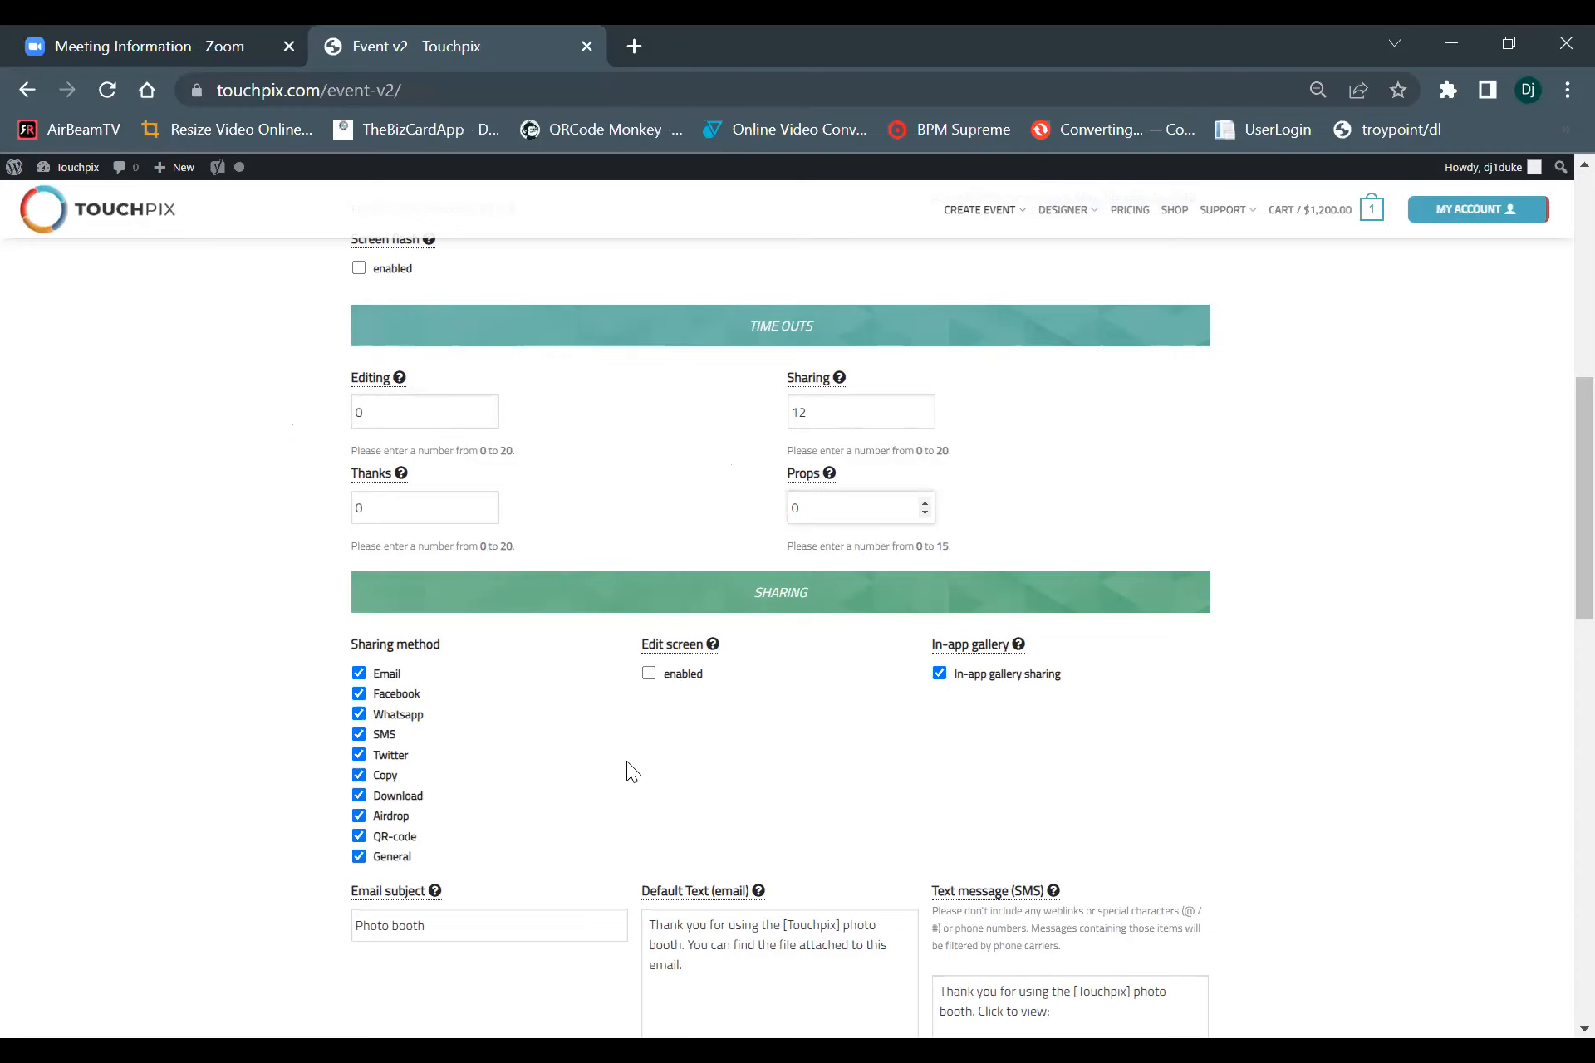
# Disable the Facebook, Twitter and Copy sharing methods for the event.
pyautogui.scroll(-4, 626, 760)
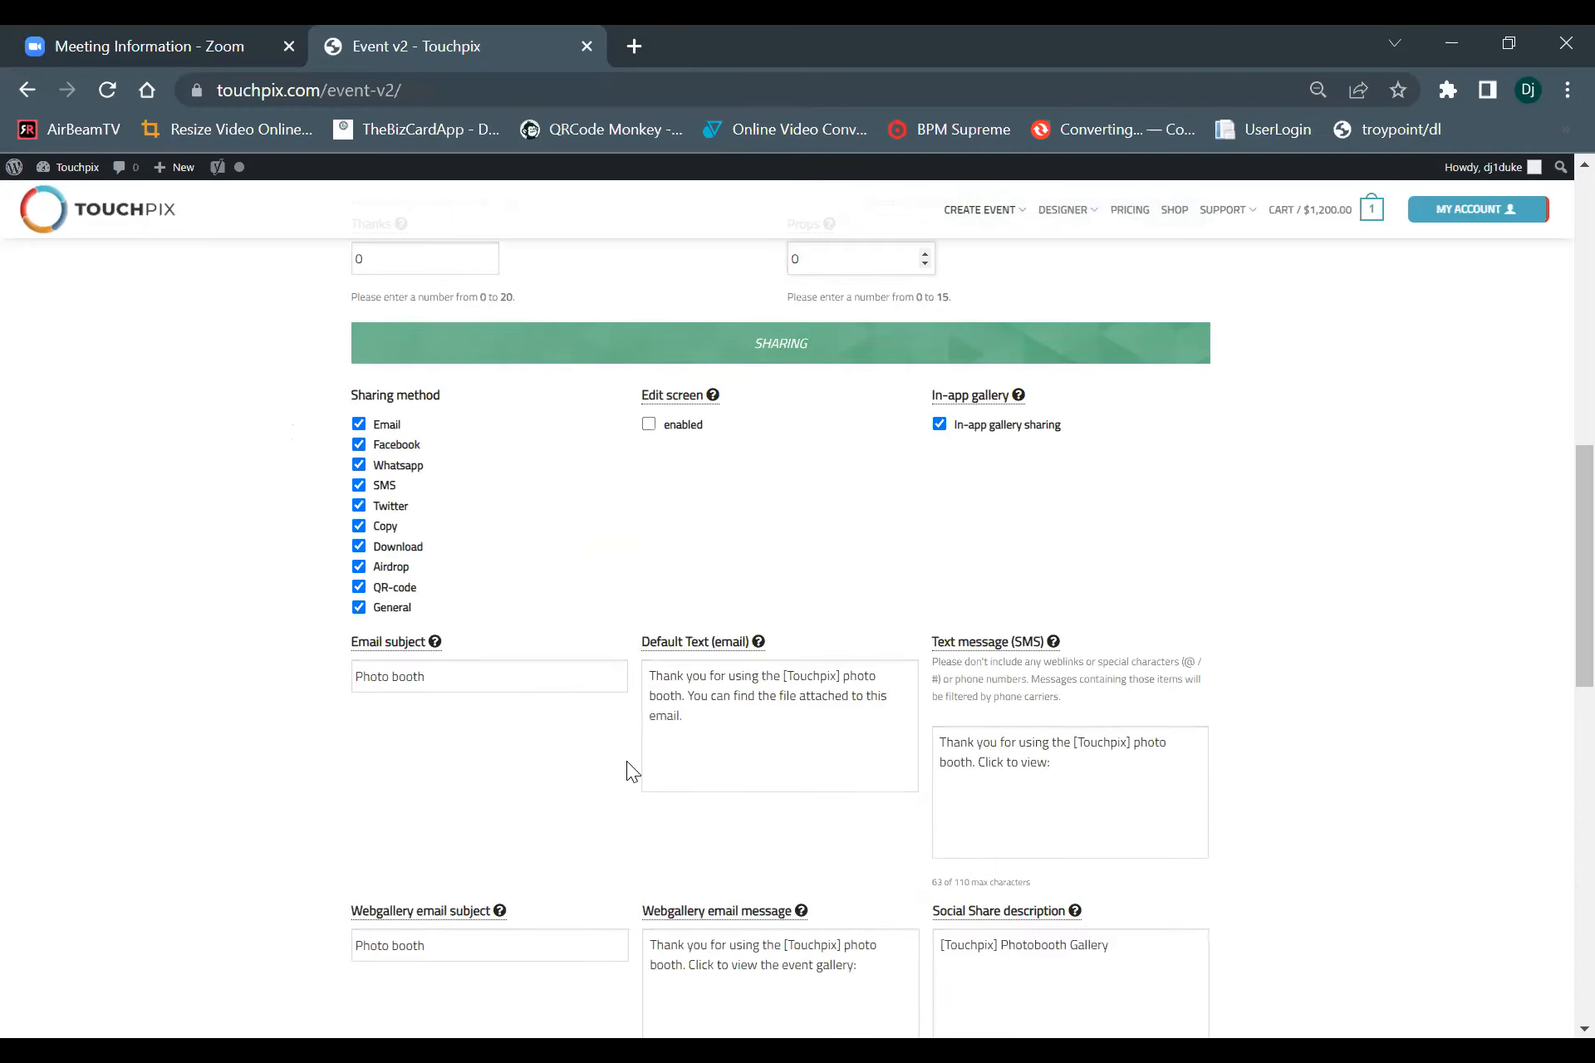
pyautogui.scroll(2, 649, 393)
pyautogui.moveTo(713, 395)
pyautogui.click(359, 446)
pyautogui.click(358, 506)
pyautogui.click(358, 565)
# Copy the default email text and replace the SMS text message with it.
pyautogui.moveTo(714, 395)
pyautogui.scroll(-3, 561, 758)
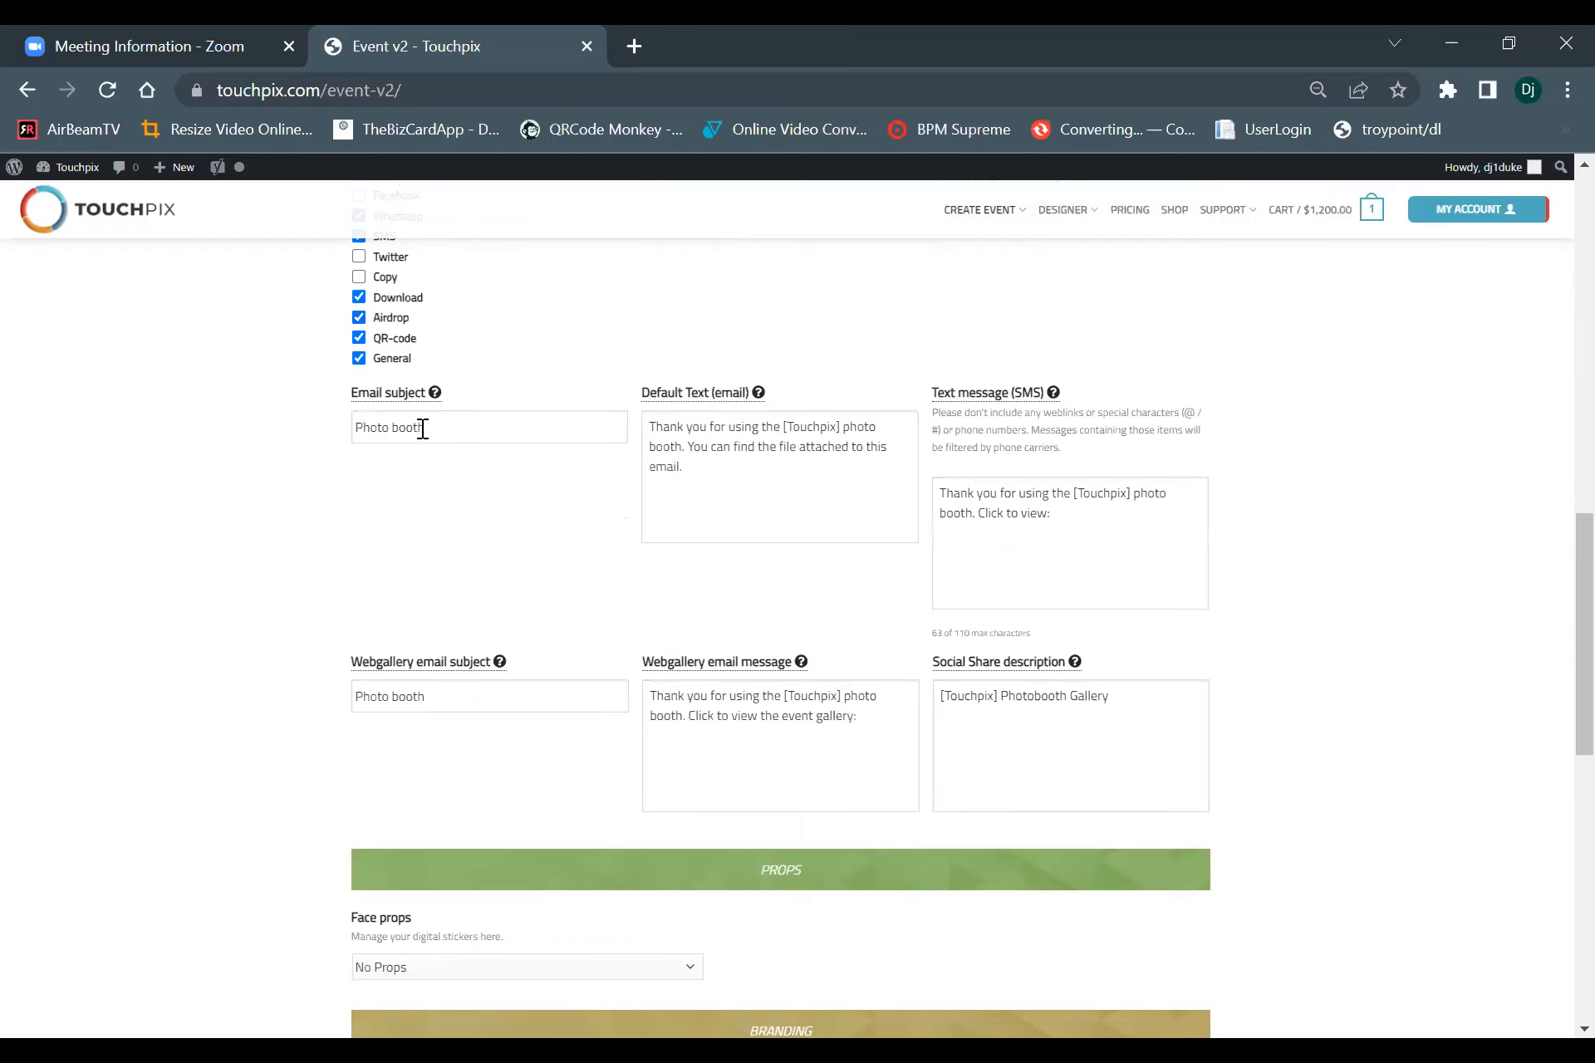
pyautogui.moveTo(435, 428); pyautogui.dragTo(319, 448)
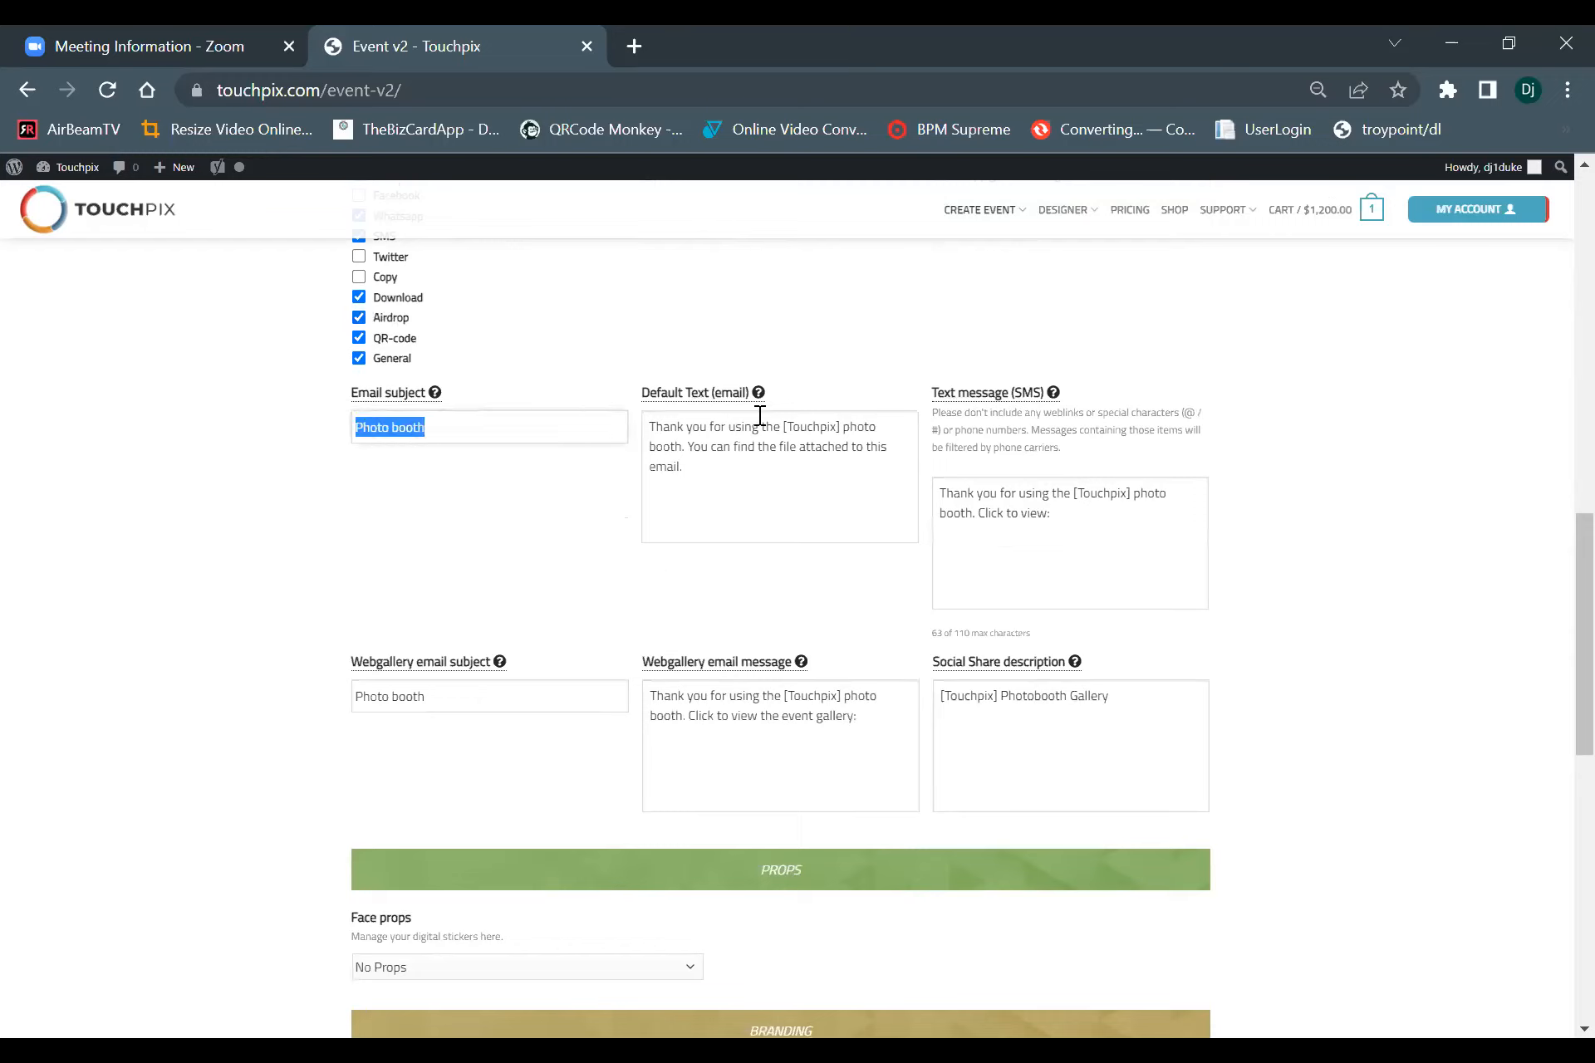
pyautogui.moveTo(753, 481); pyautogui.dragTo(641, 401)
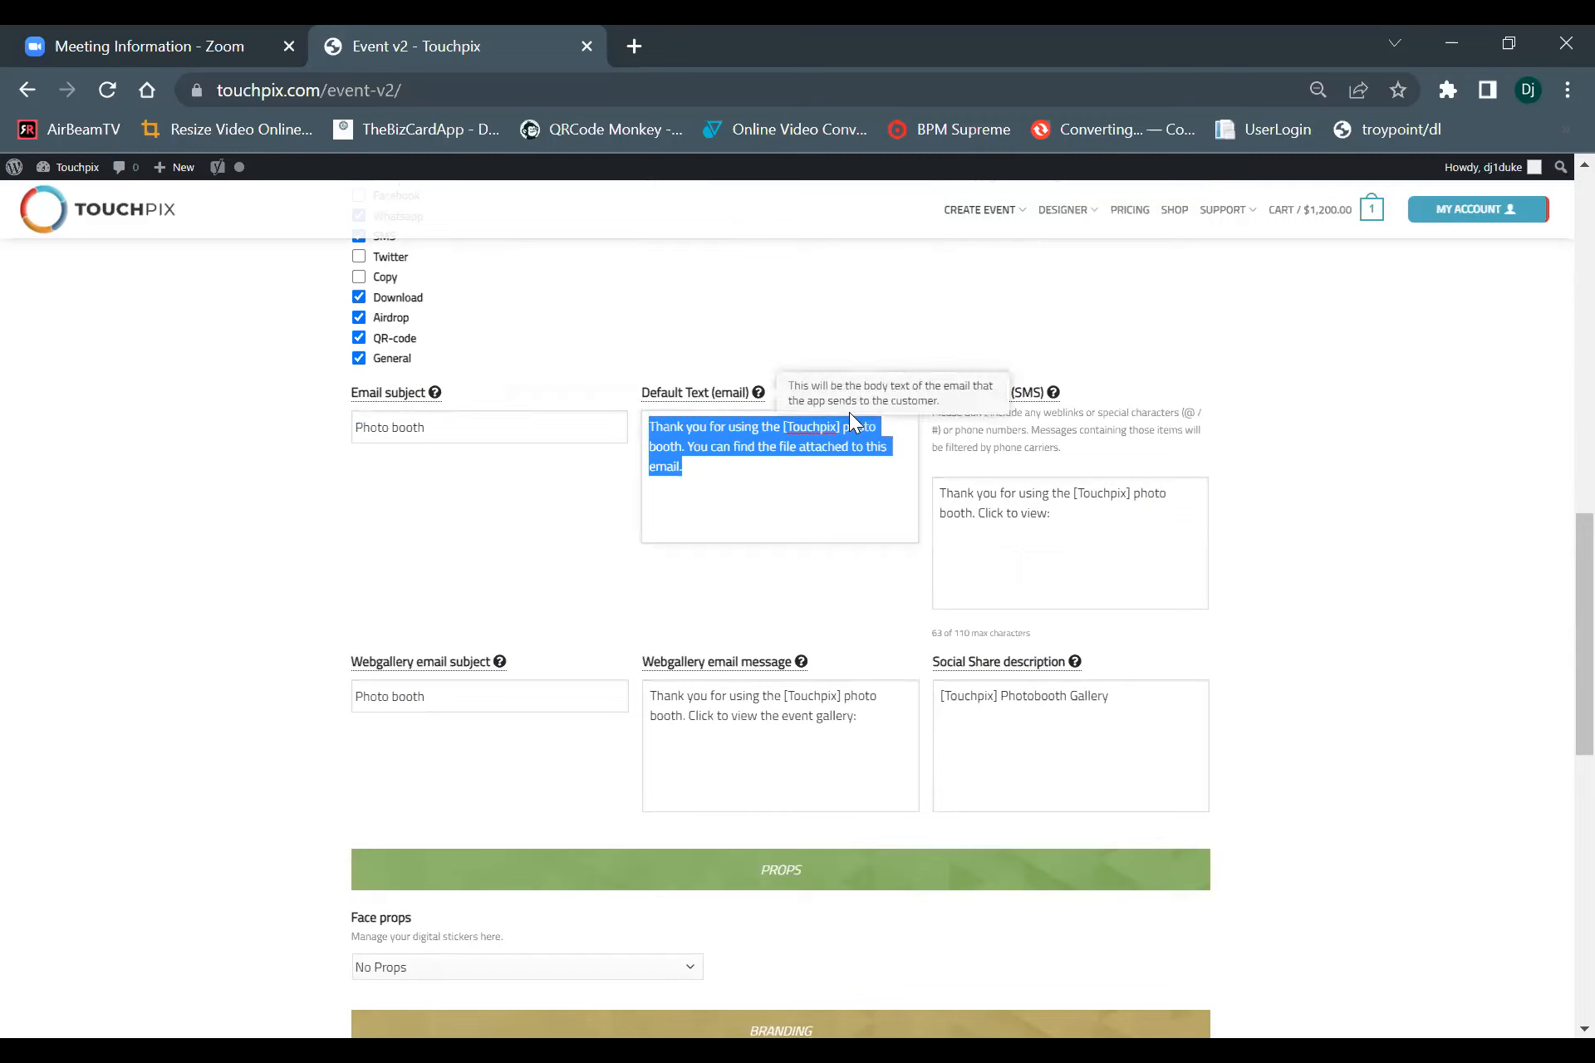
pyautogui.click(747, 492)
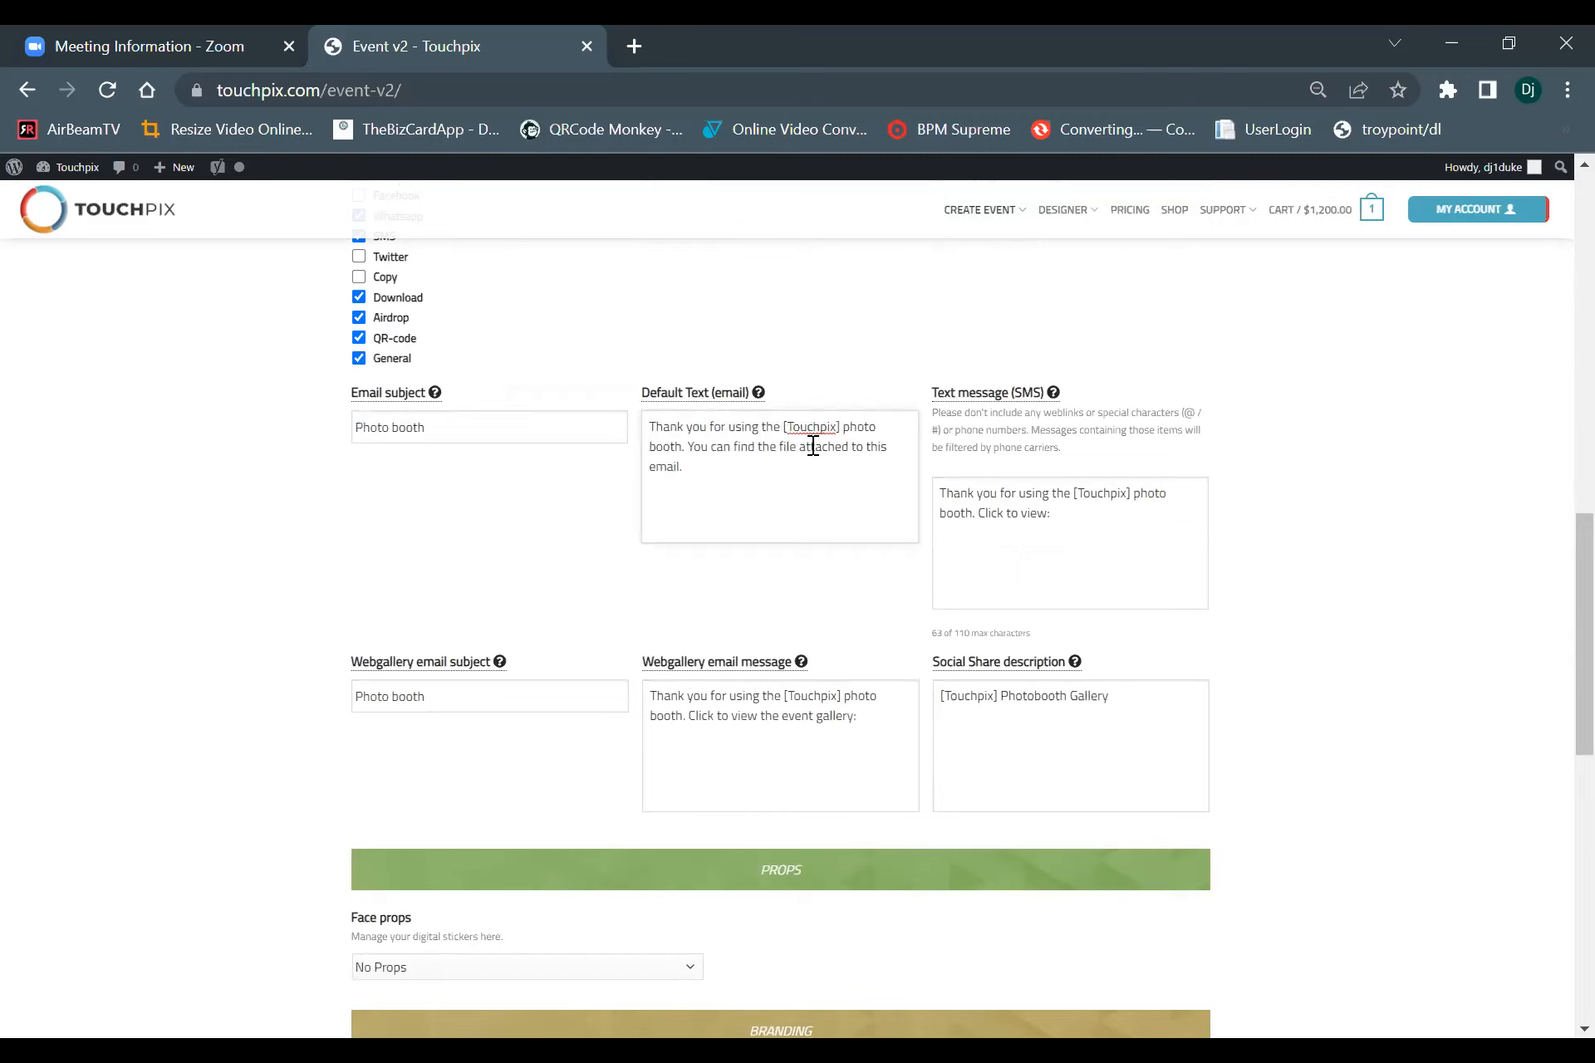
pyautogui.click(843, 431)
pyautogui.tripleClick(715, 433)
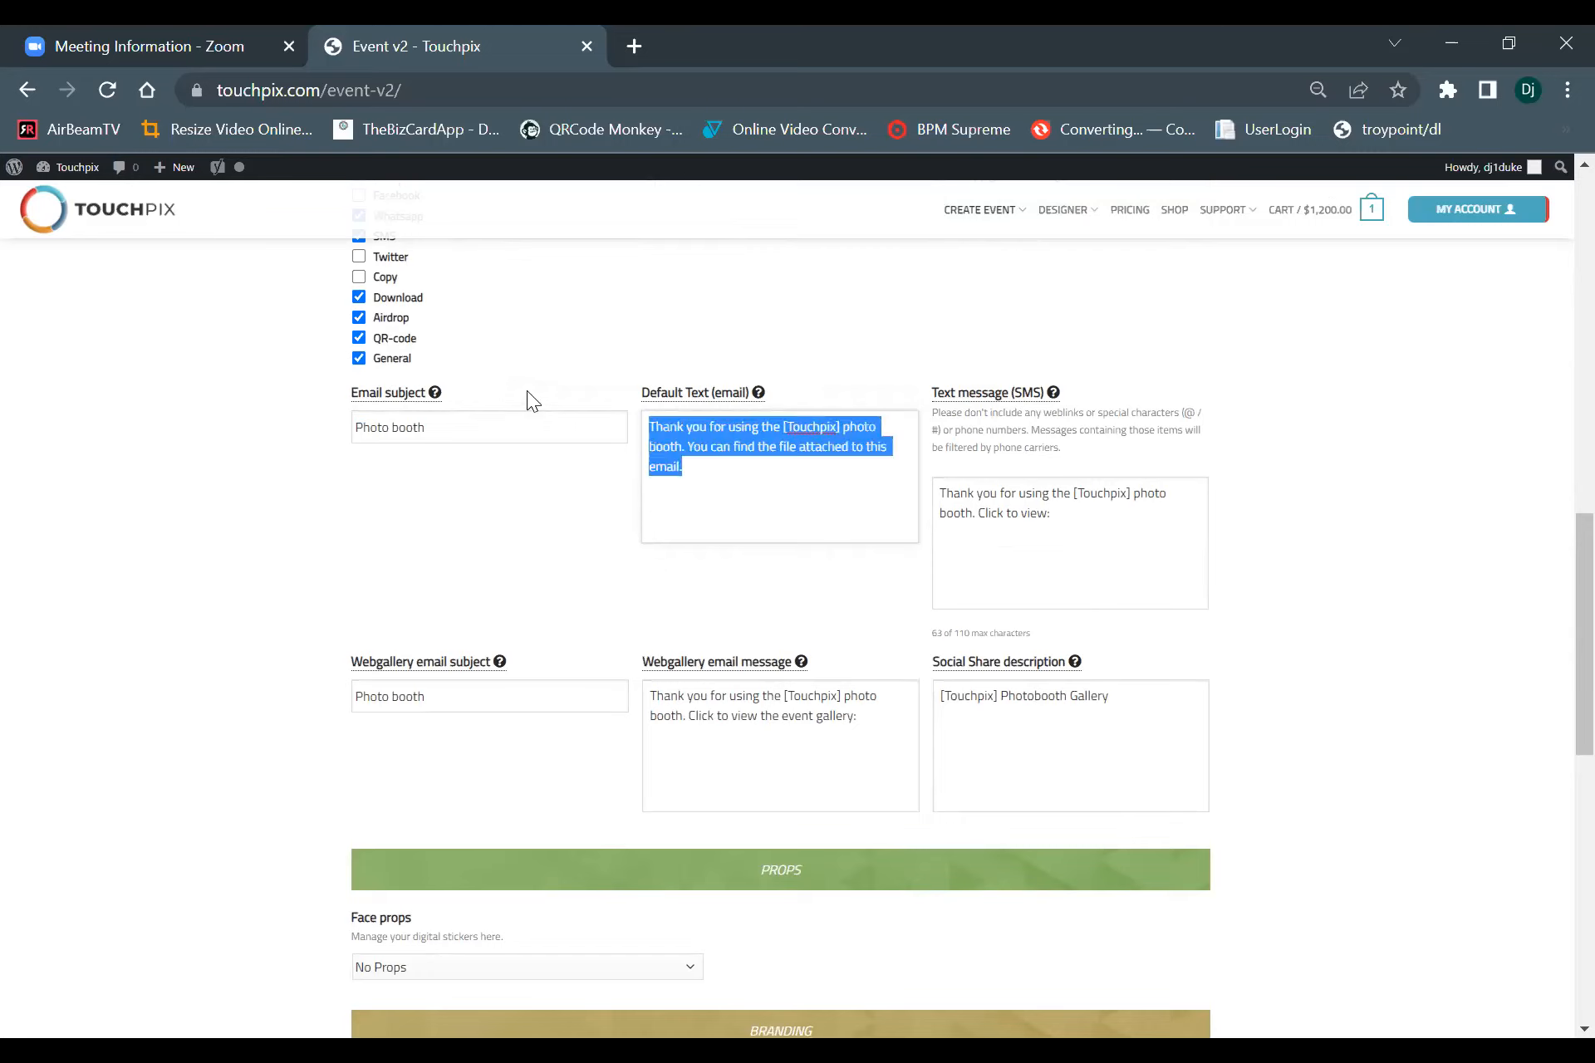
pyautogui.rightClick(768, 430)
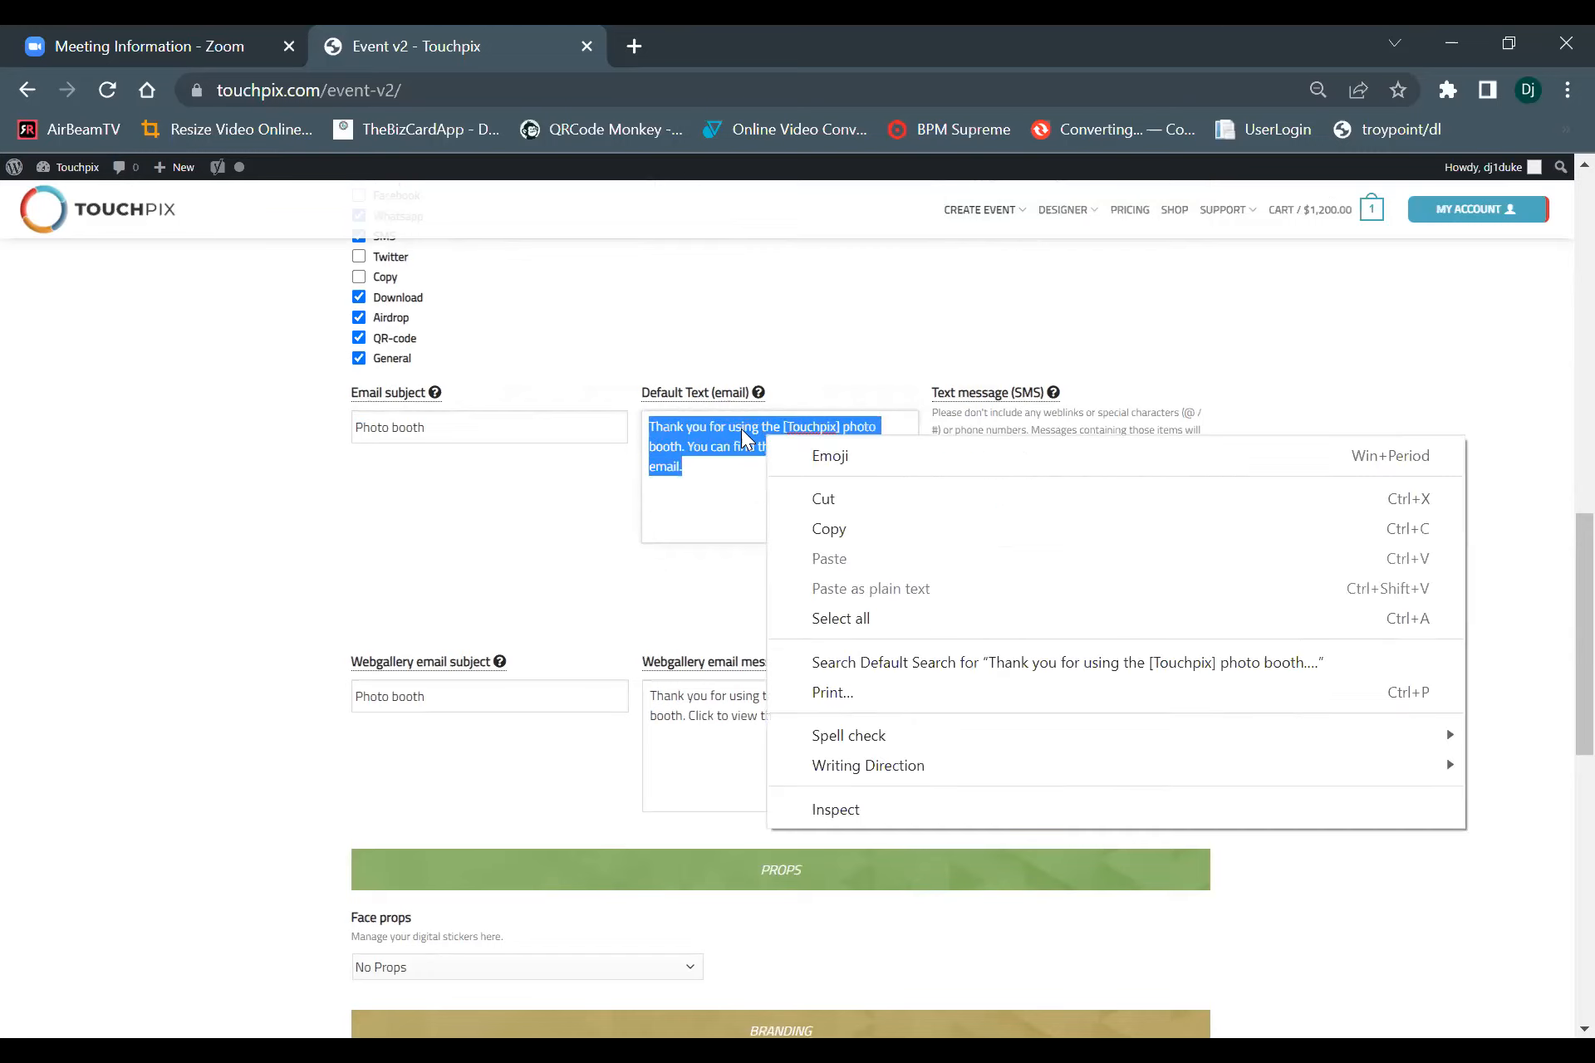
pyautogui.click(842, 537)
pyautogui.moveTo(1114, 516); pyautogui.dragTo(923, 490)
pyautogui.rightClick(988, 495)
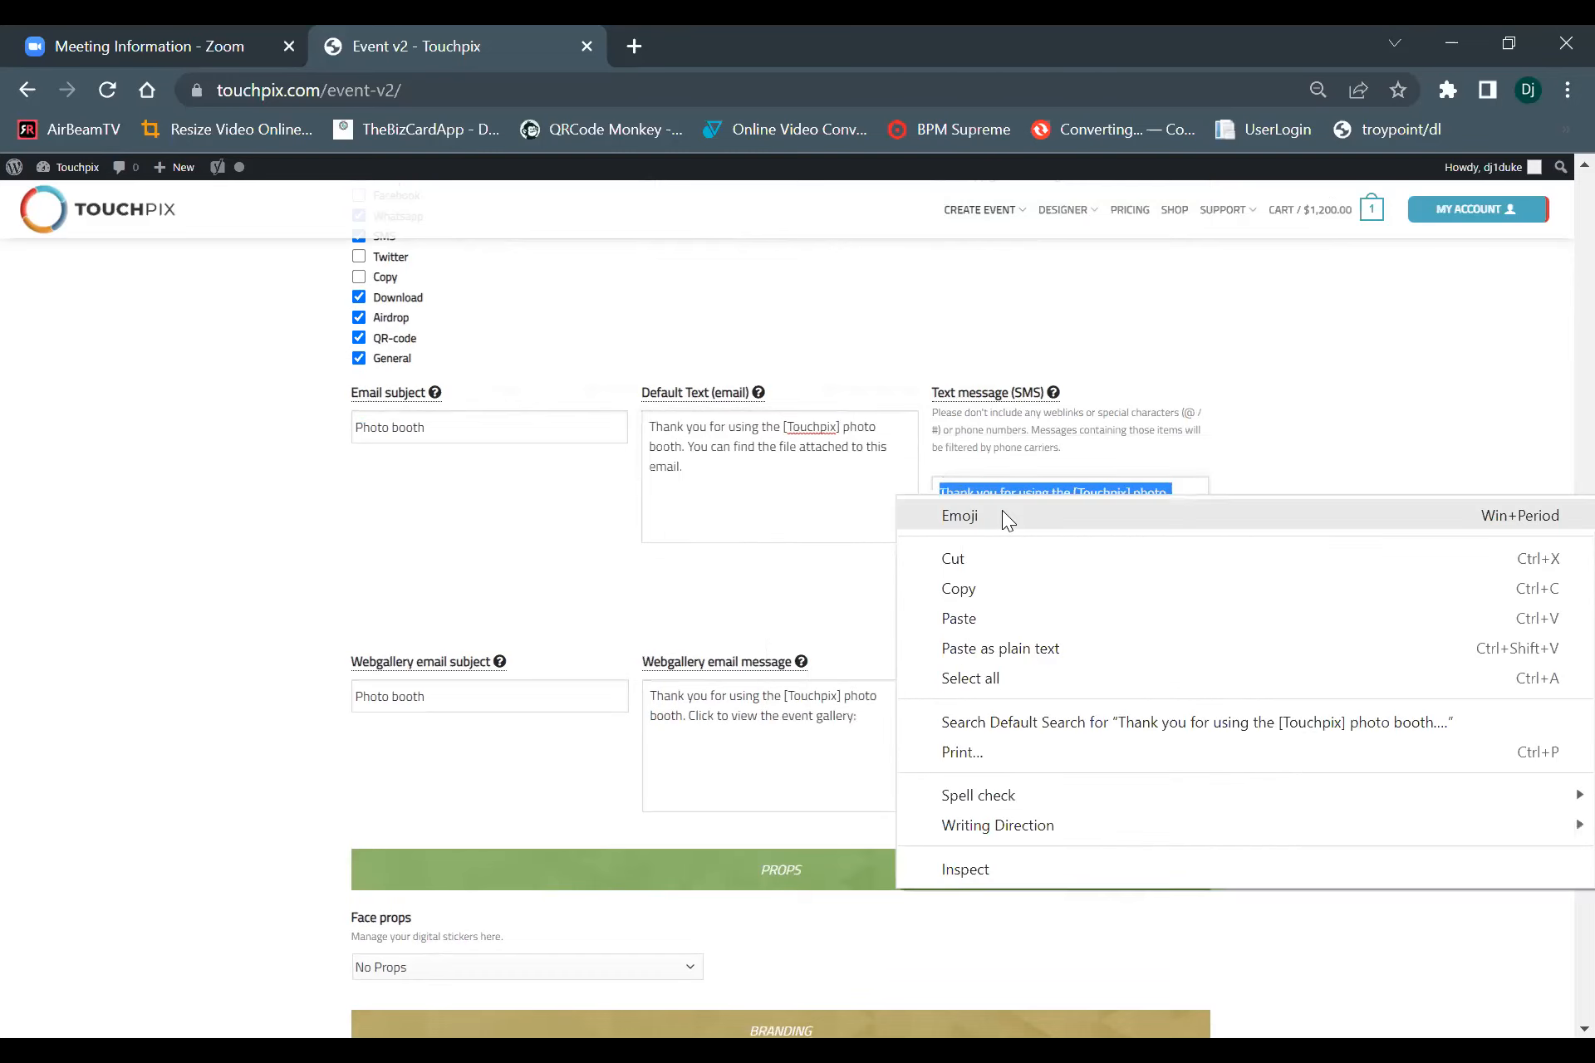
pyautogui.click(987, 618)
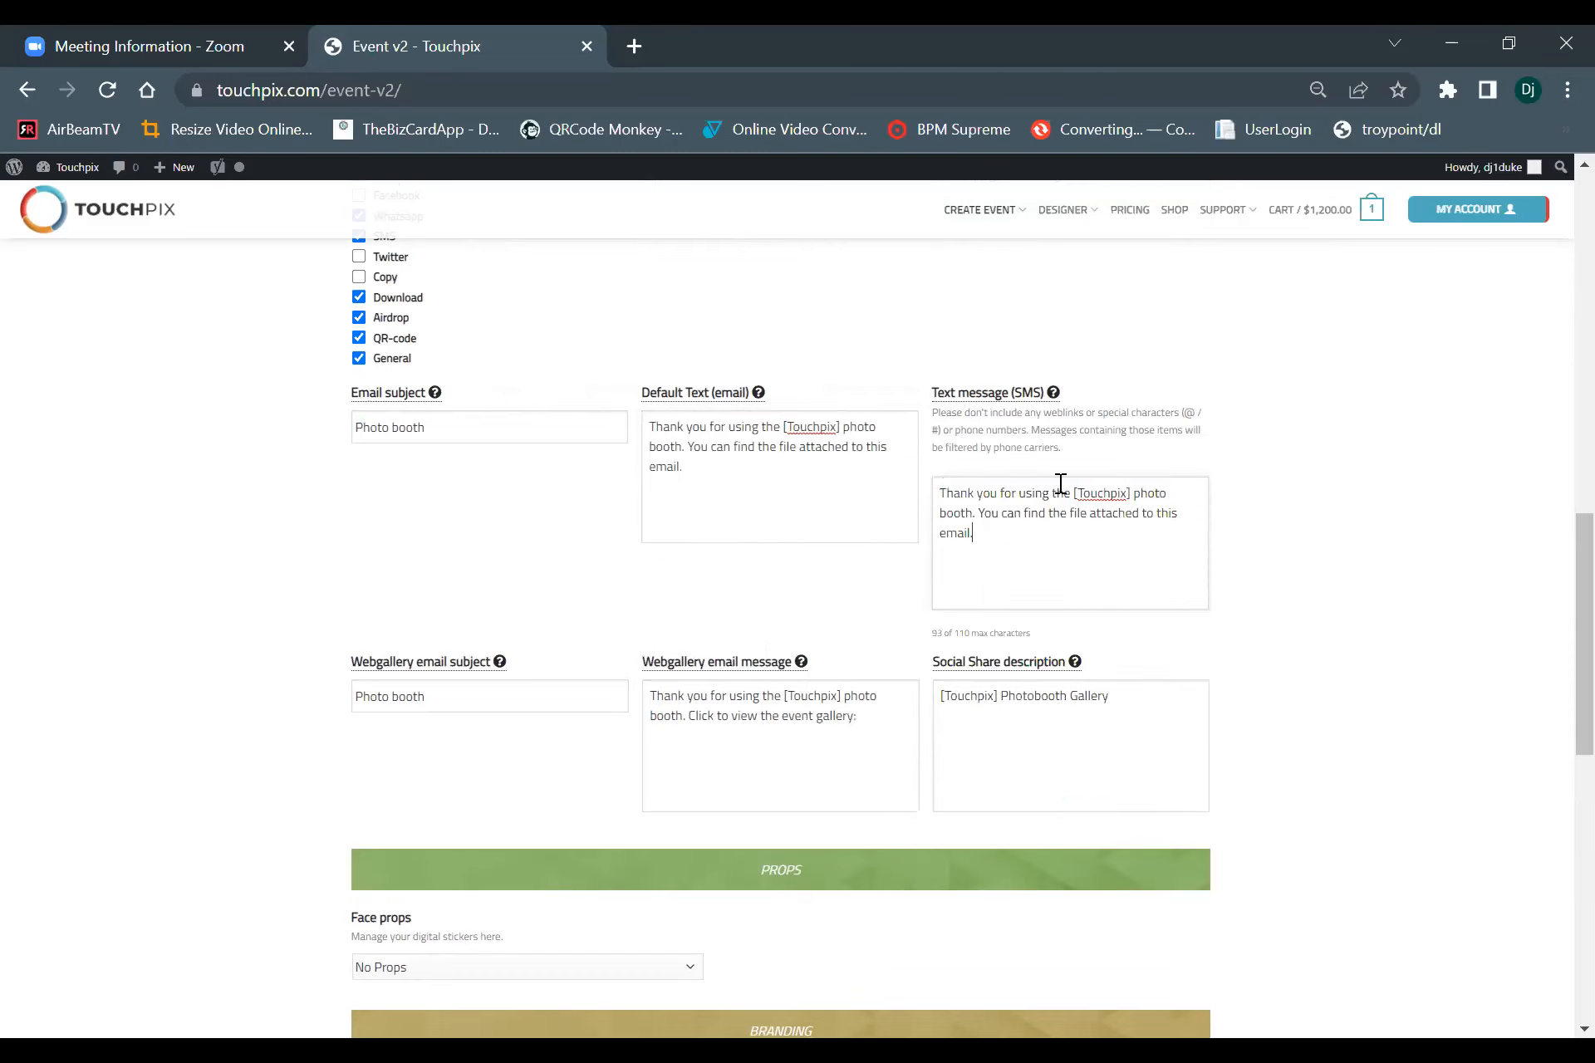
# Replace the webgallery email message and the social share description with the copied default email text.
pyautogui.moveTo(880, 719); pyautogui.dragTo(651, 697)
pyautogui.rightClick(752, 721)
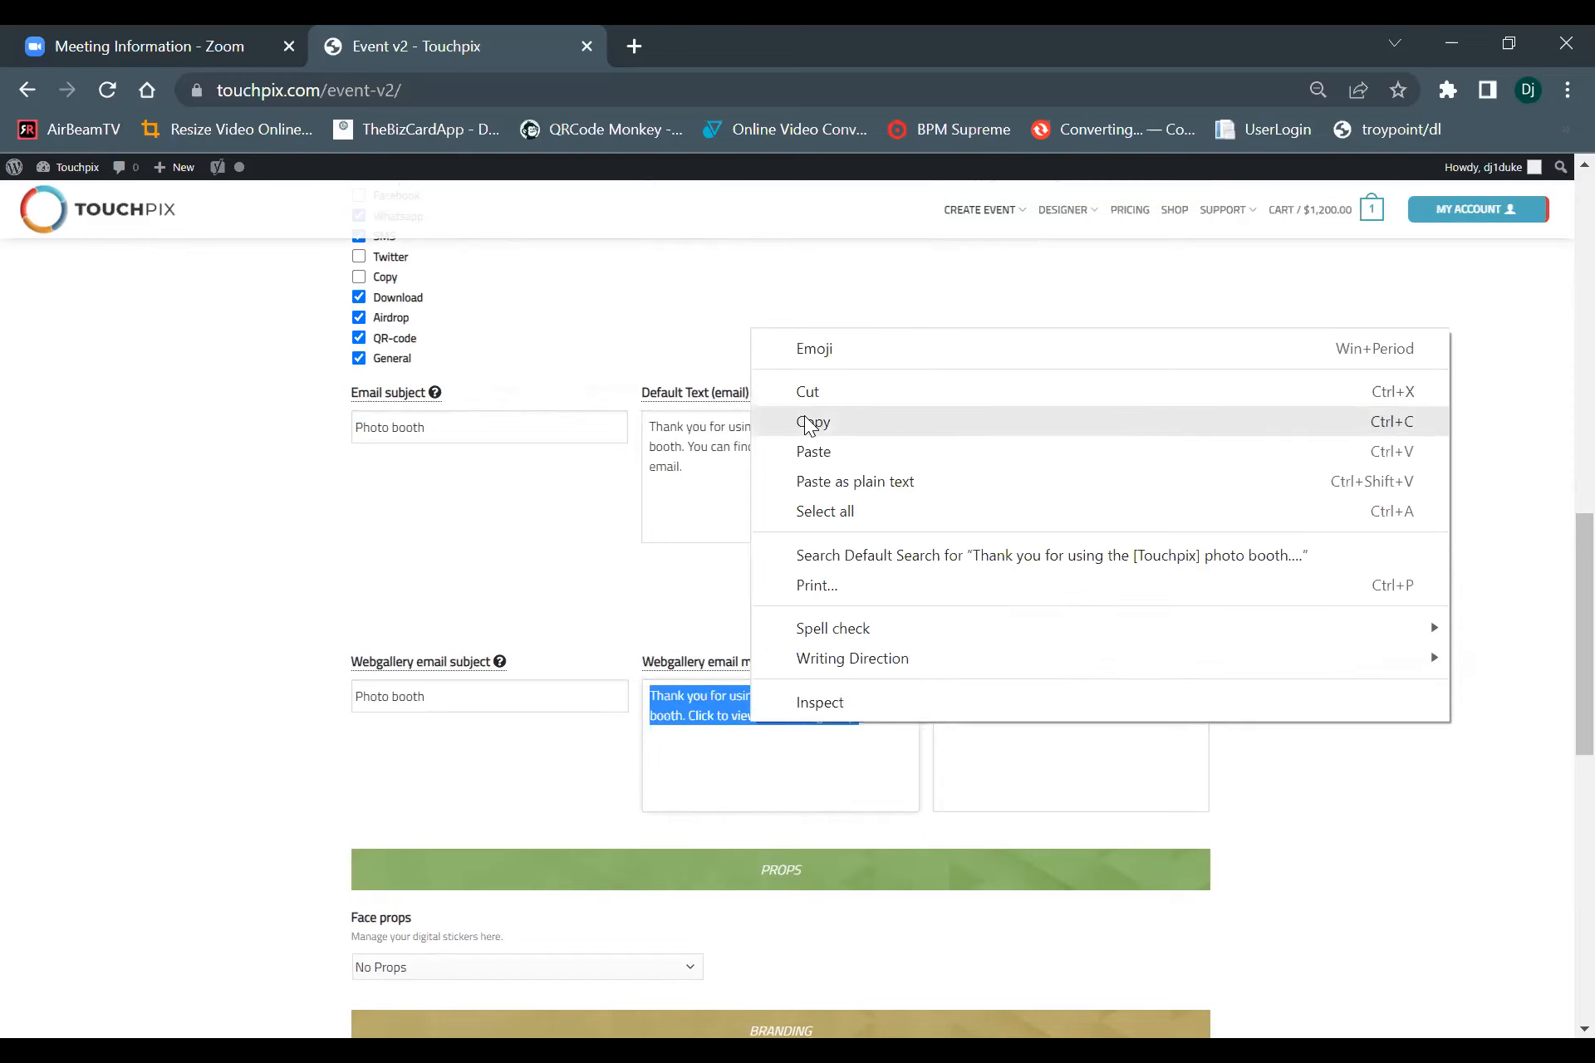
pyautogui.click(812, 452)
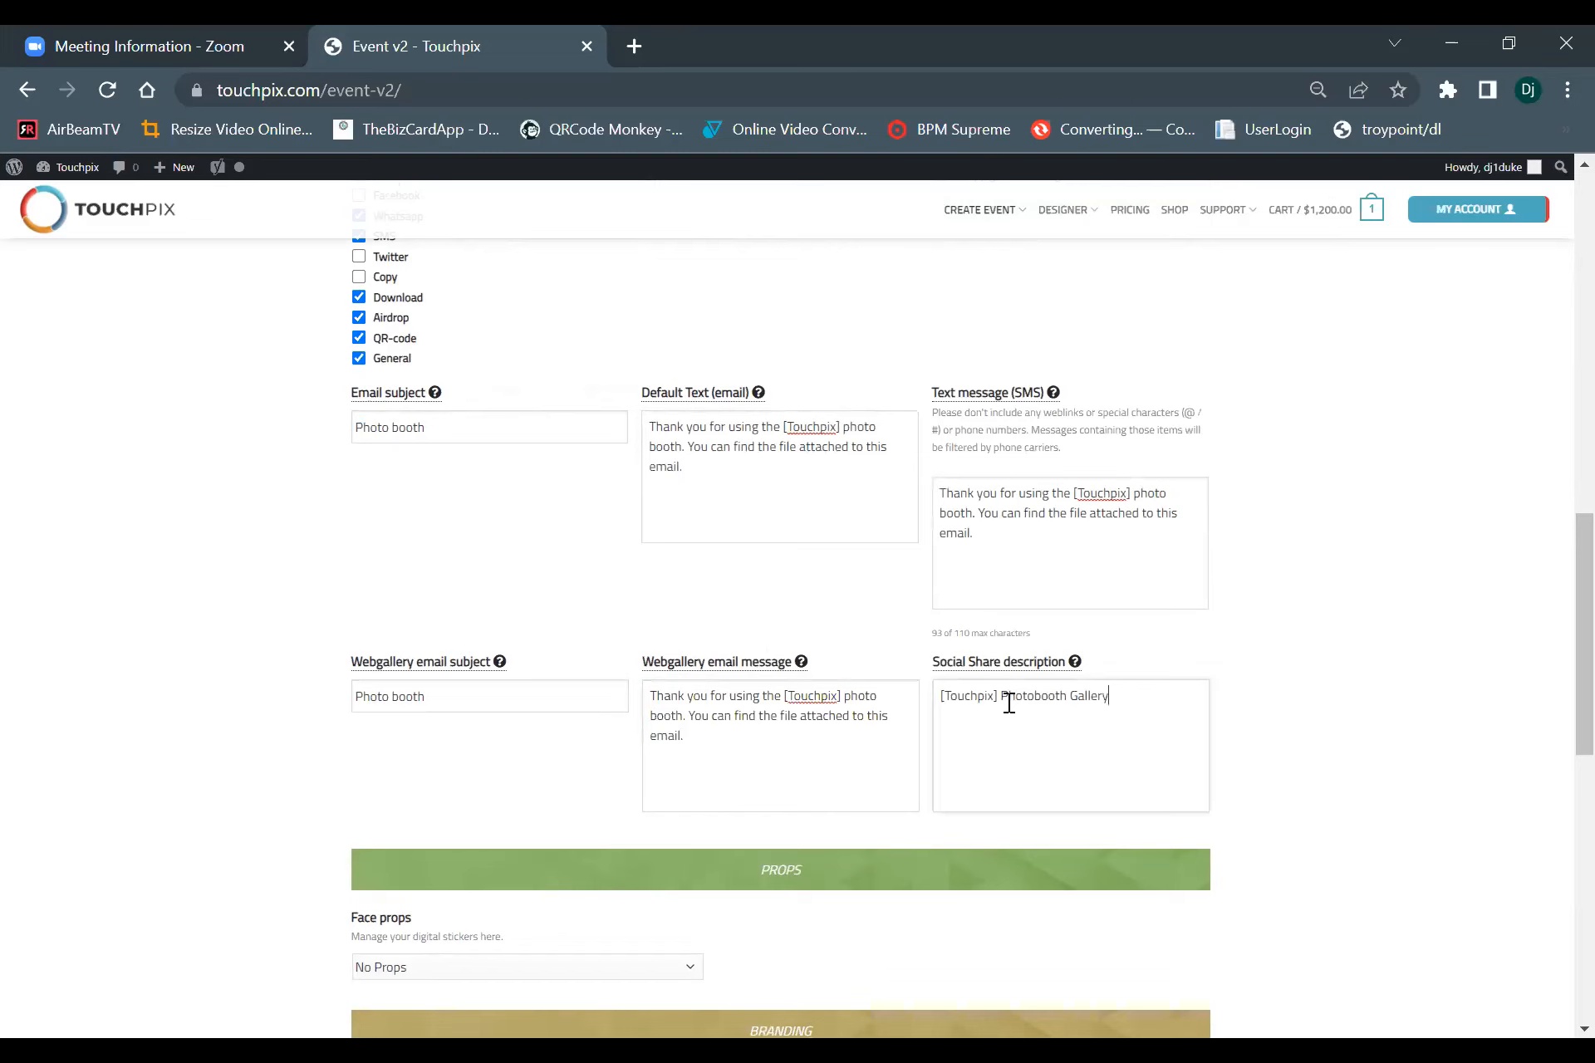
pyautogui.tripleClick(1071, 730)
pyautogui.rightClick(1080, 733)
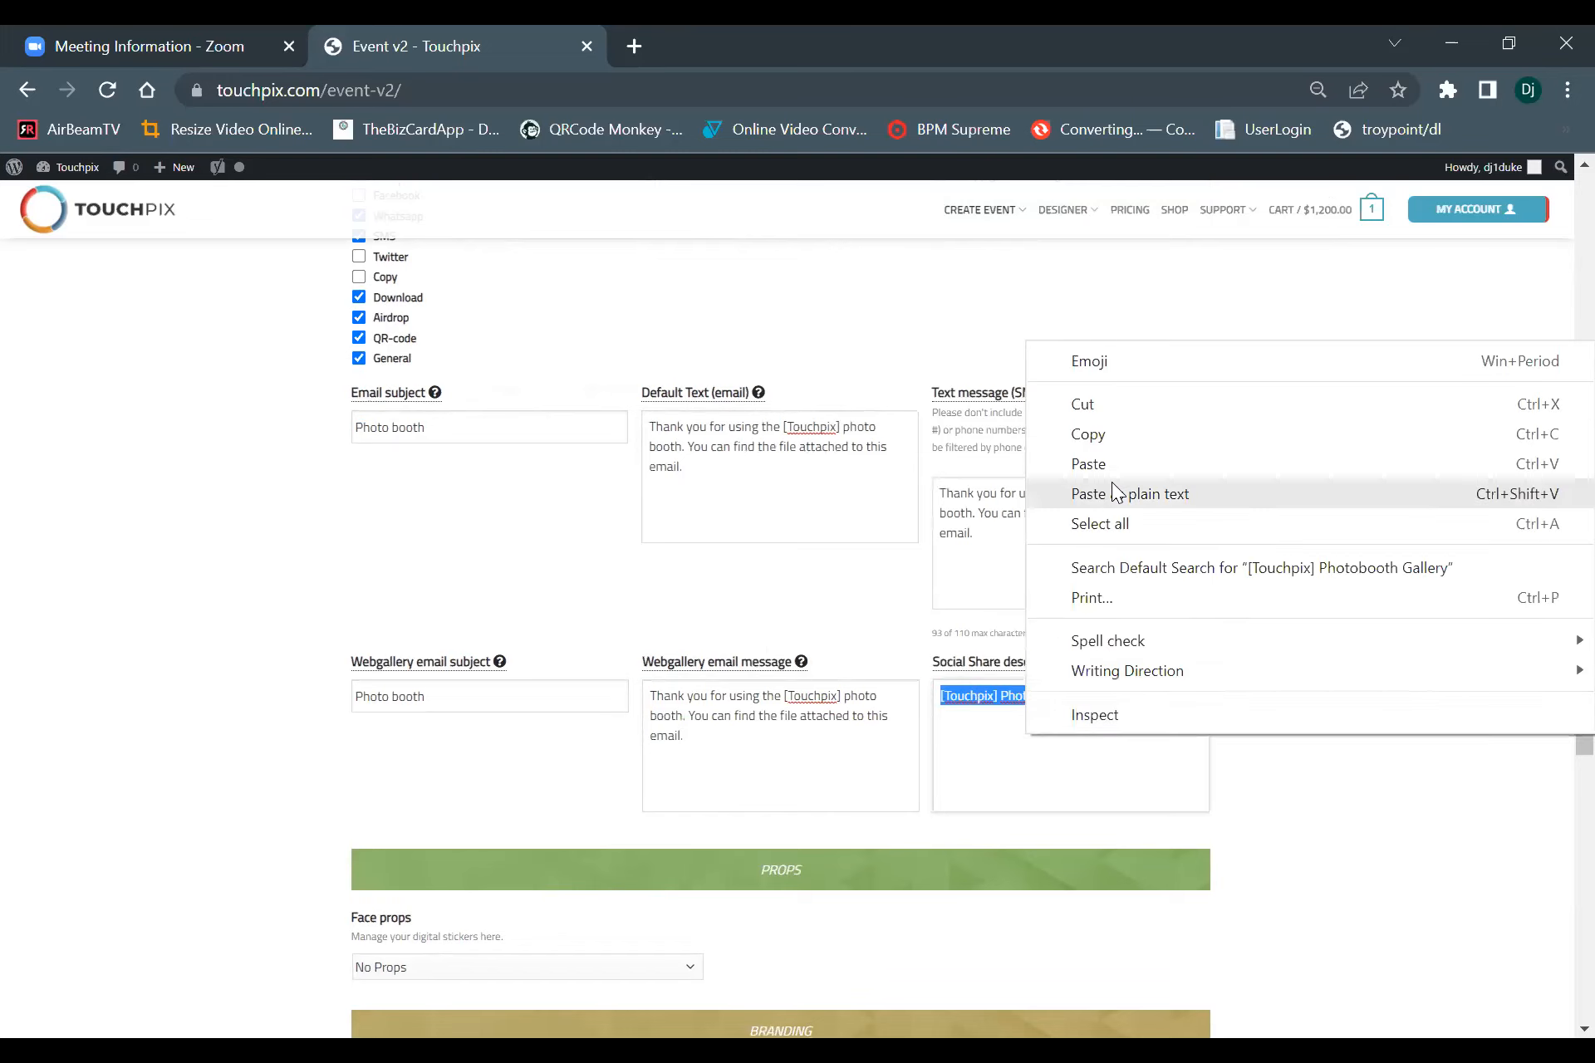
pyautogui.click(1105, 465)
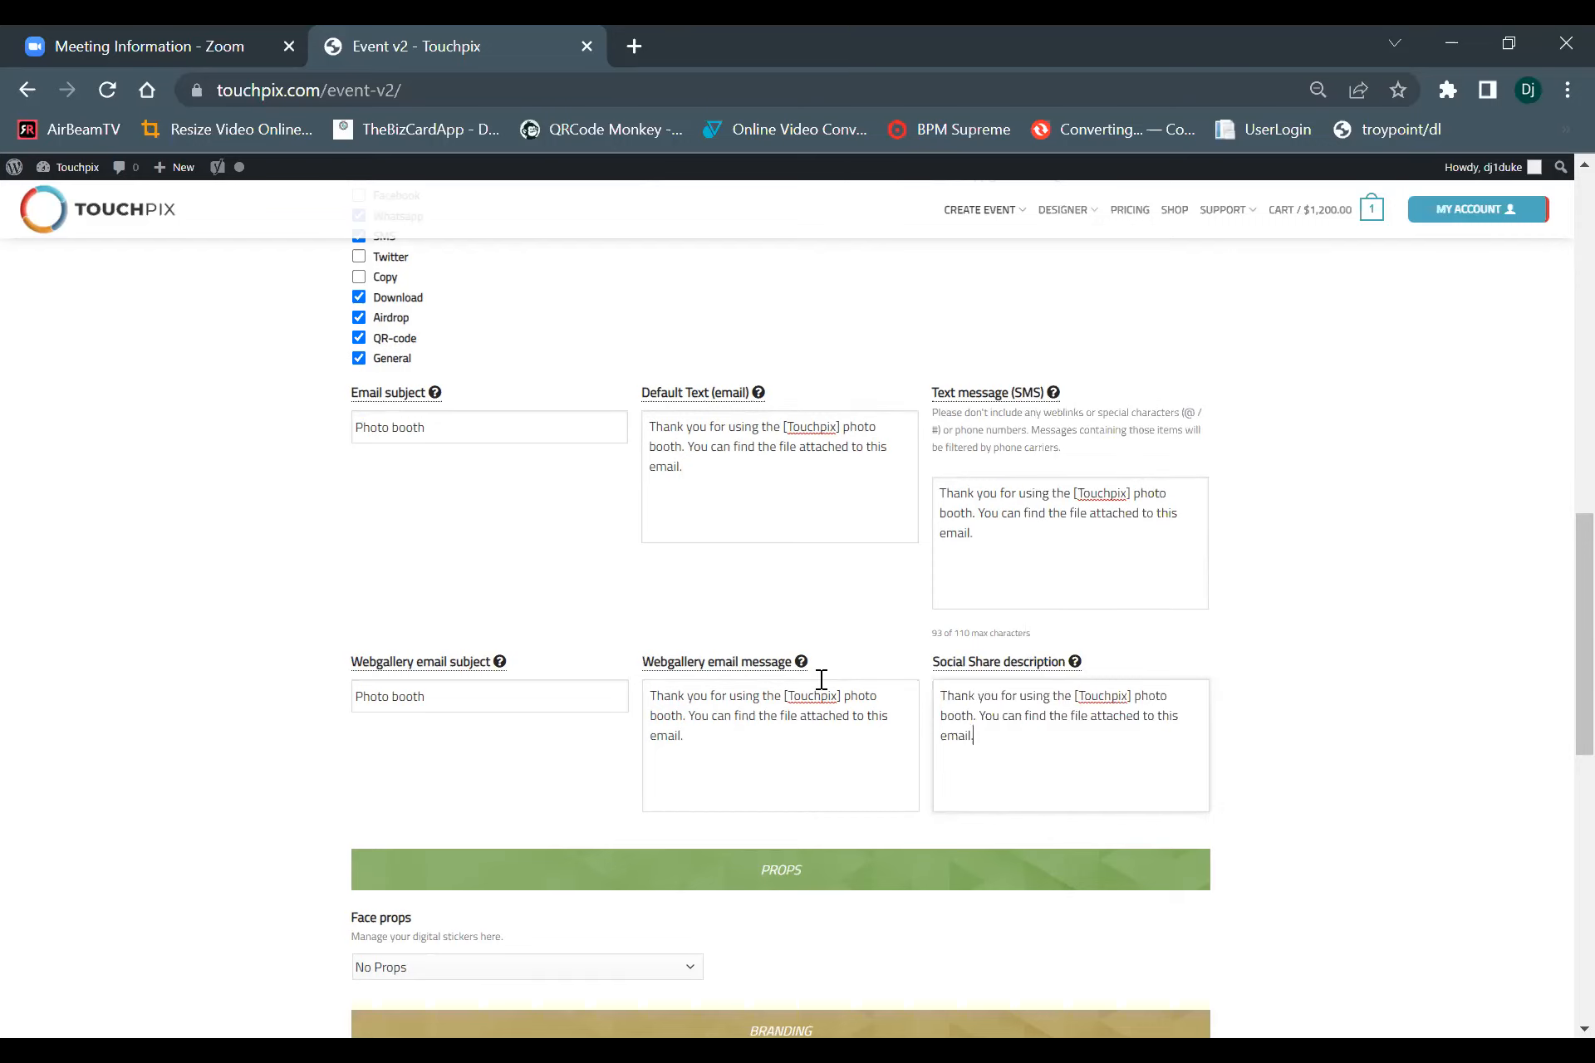
# Examine the face props setting and the branding options, including the accepted file types for the app logo, app background and webgallery background.
pyautogui.scroll(-6, 823, 678)
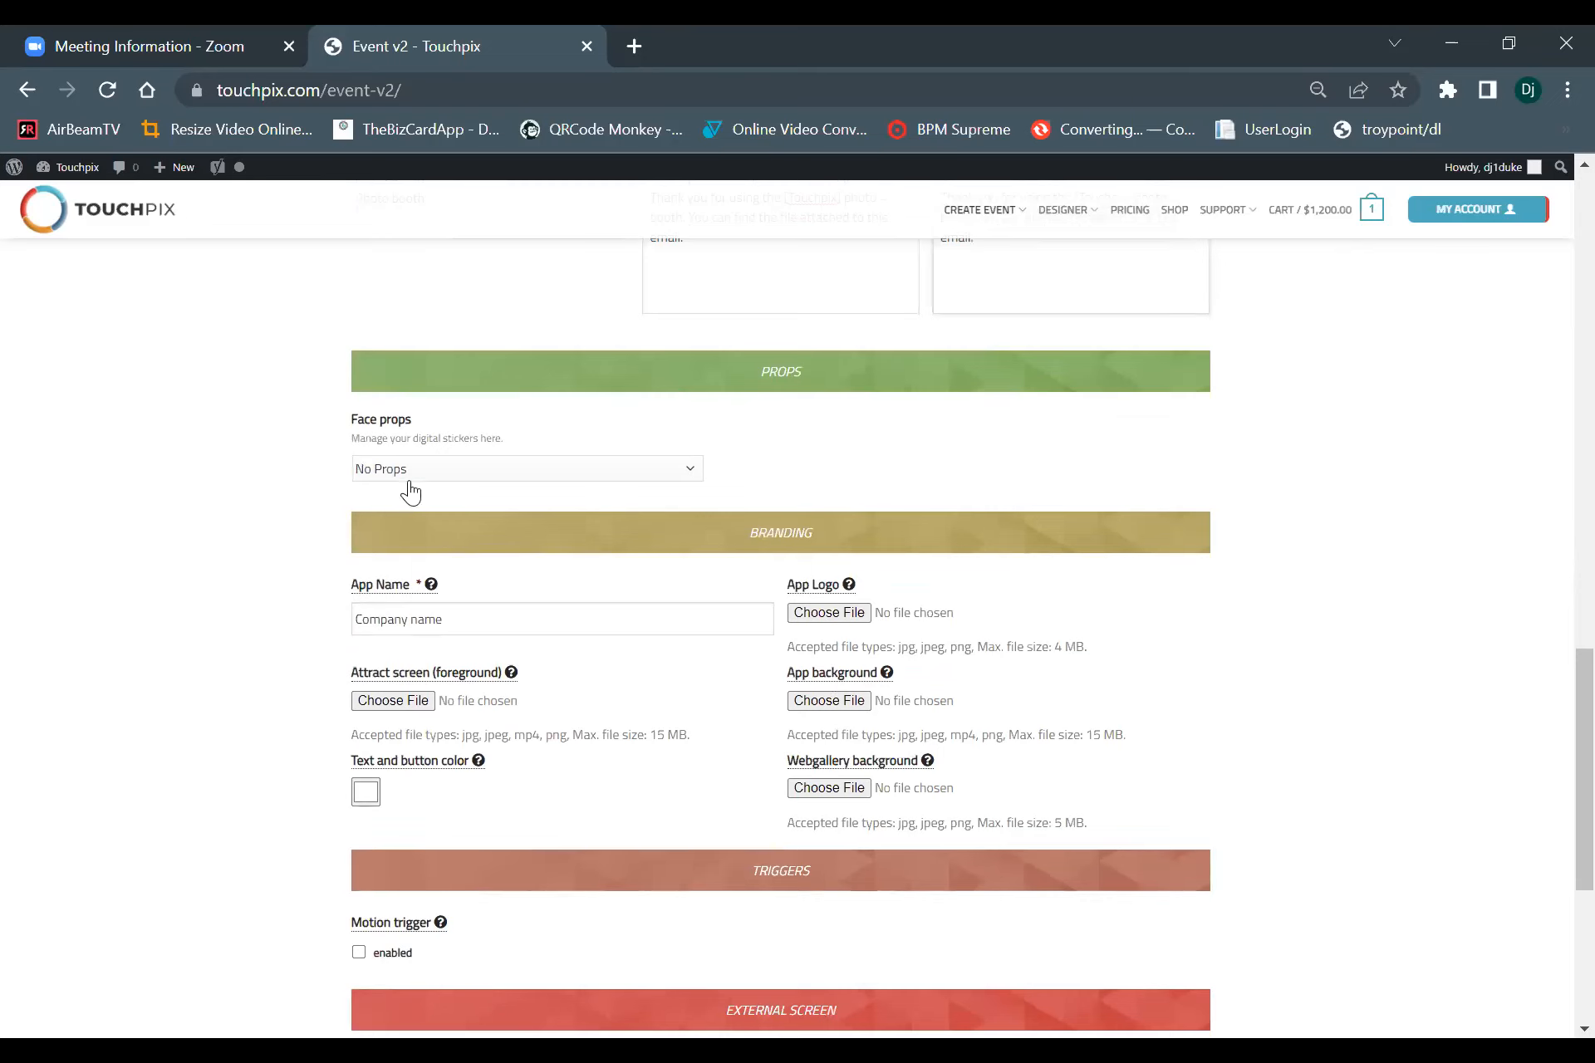
pyautogui.scroll(-3, 477, 598)
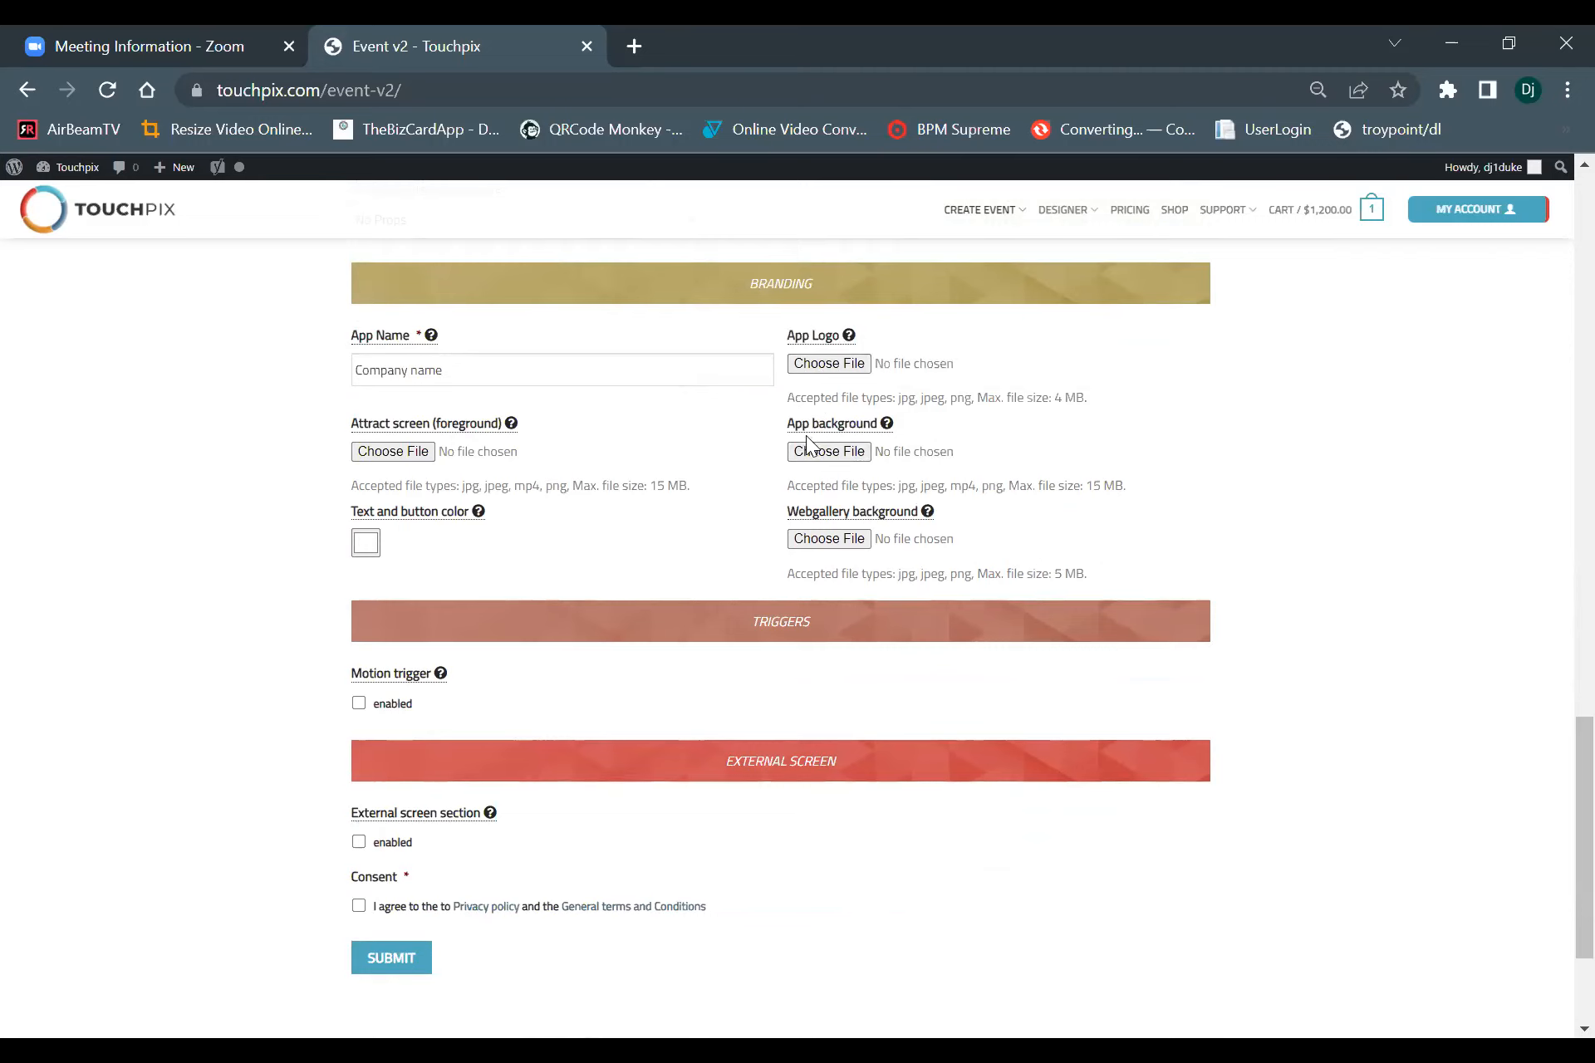
pyautogui.moveTo(804, 430)
pyautogui.moveTo(856, 461)
pyautogui.moveTo(818, 523)
pyautogui.moveTo(328, 393); pyautogui.dragTo(405, 481)
pyautogui.click(405, 481)
pyautogui.moveTo(820, 399); pyautogui.dragTo(1055, 395)
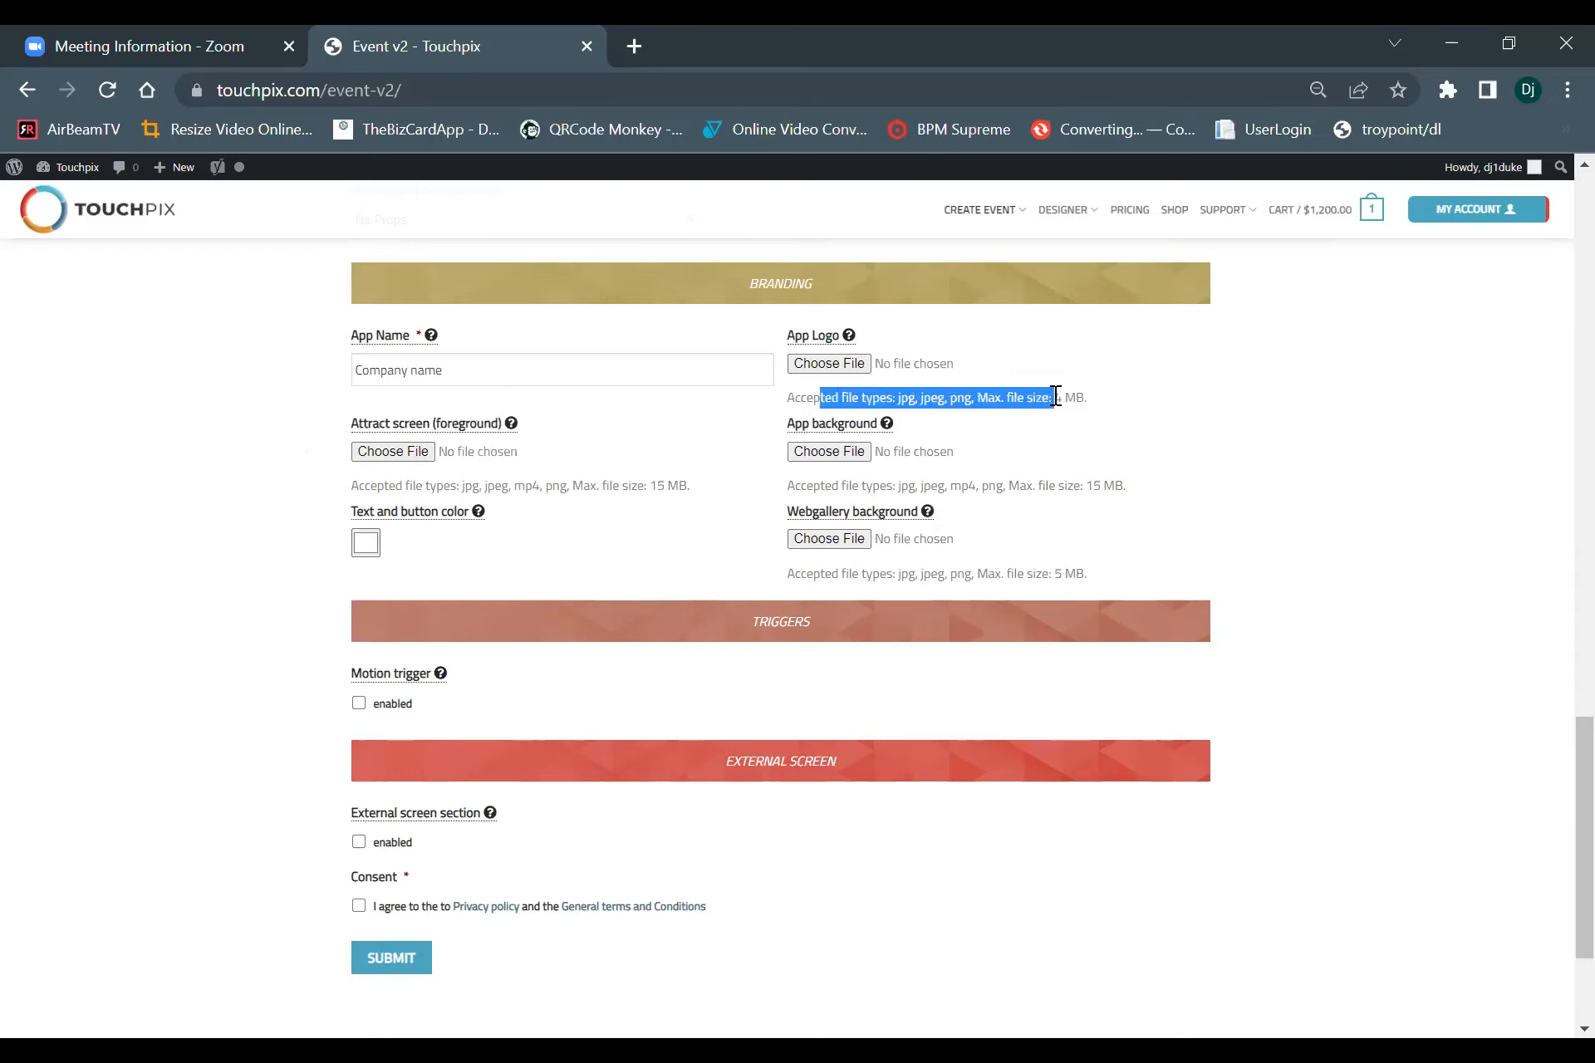
pyautogui.click(954, 401)
pyautogui.moveTo(947, 400); pyautogui.dragTo(975, 399)
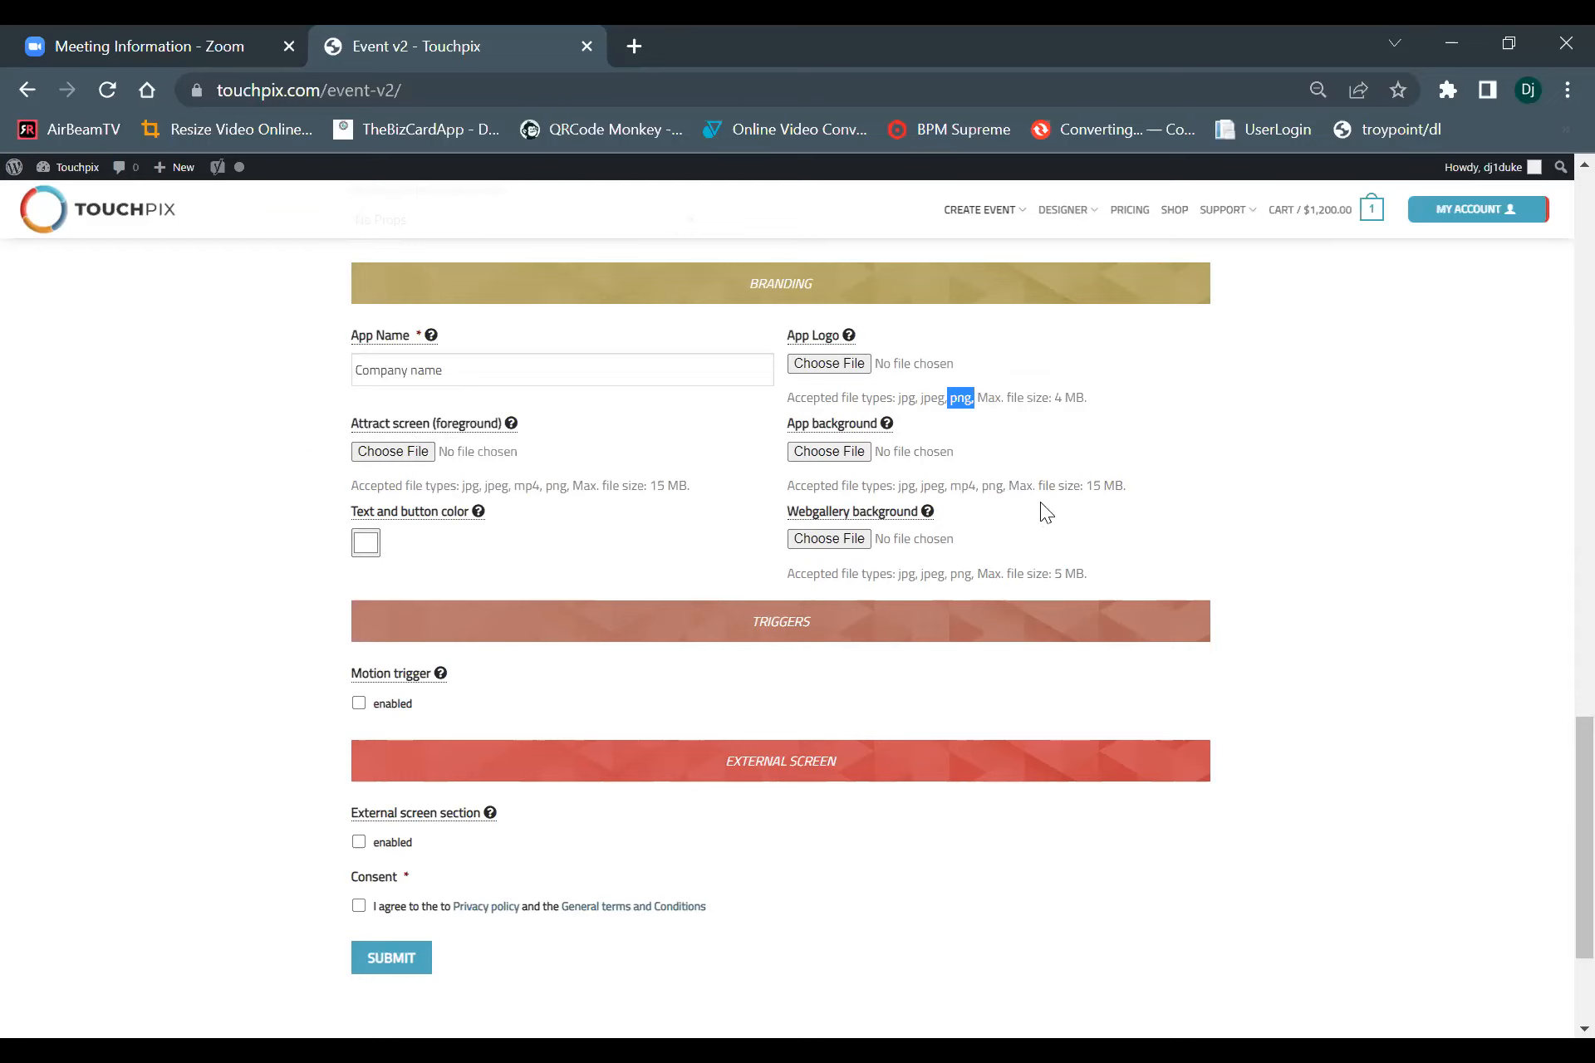
pyautogui.moveTo(981, 490); pyautogui.dragTo(1005, 490)
pyautogui.moveTo(952, 573); pyautogui.dragTo(982, 567)
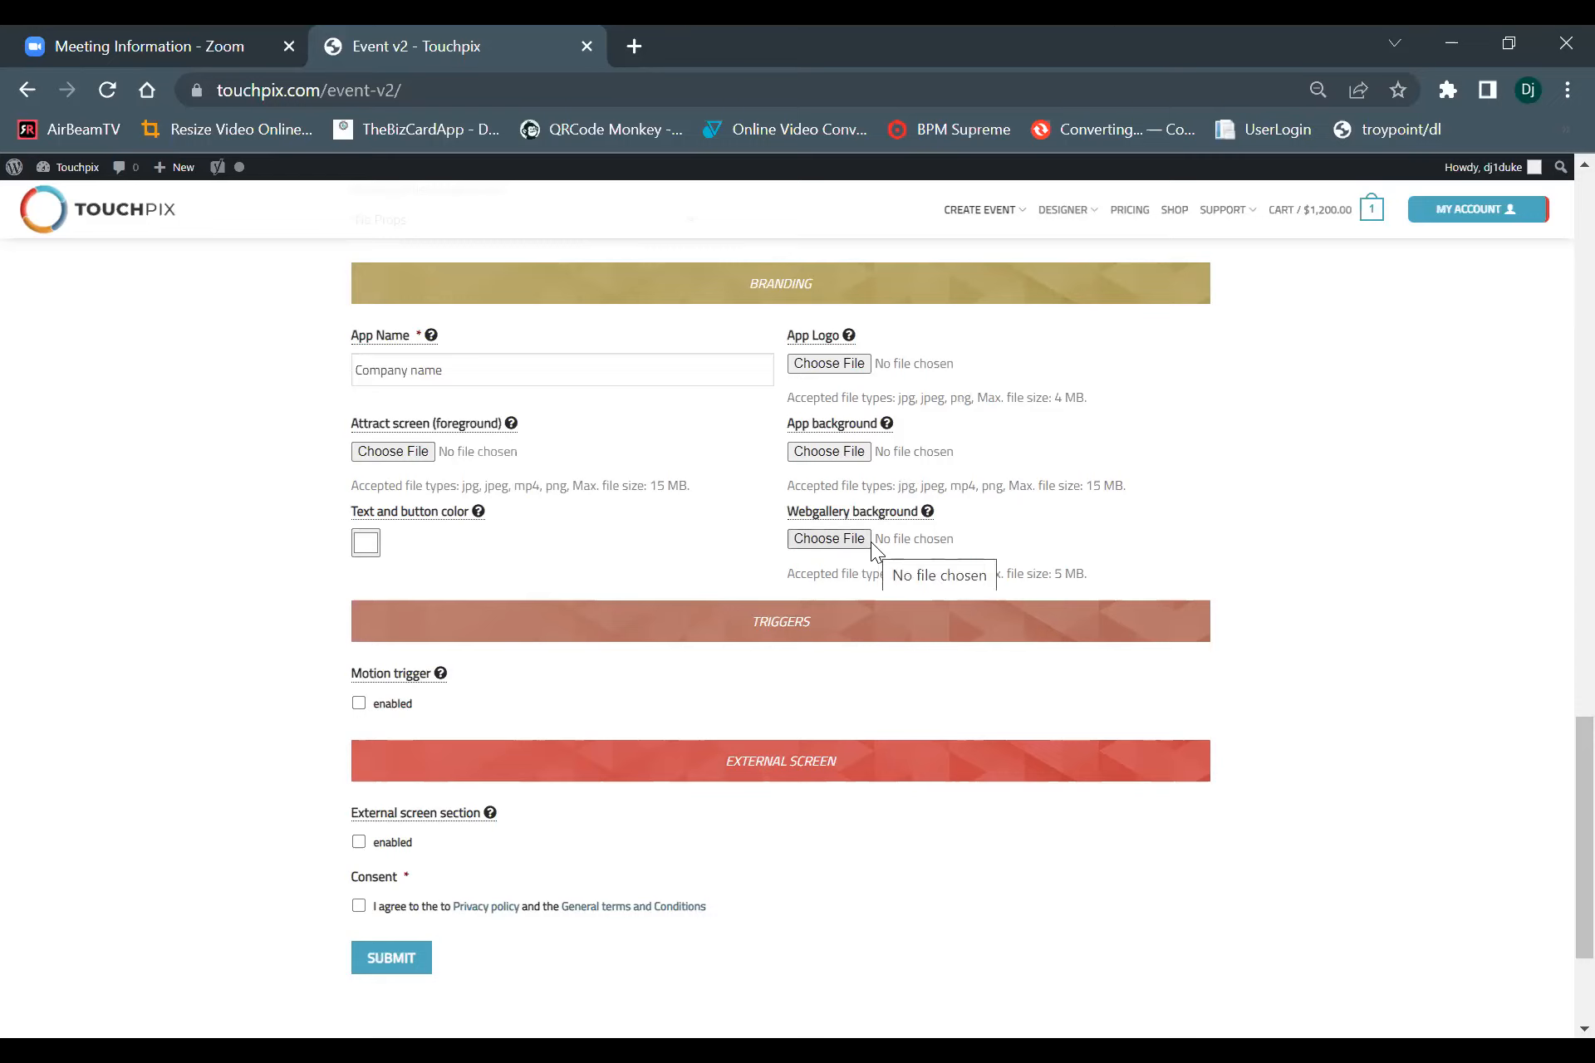
# Upload 512-512red from the touchpix files folder as the app logo.
pyautogui.click(842, 362)
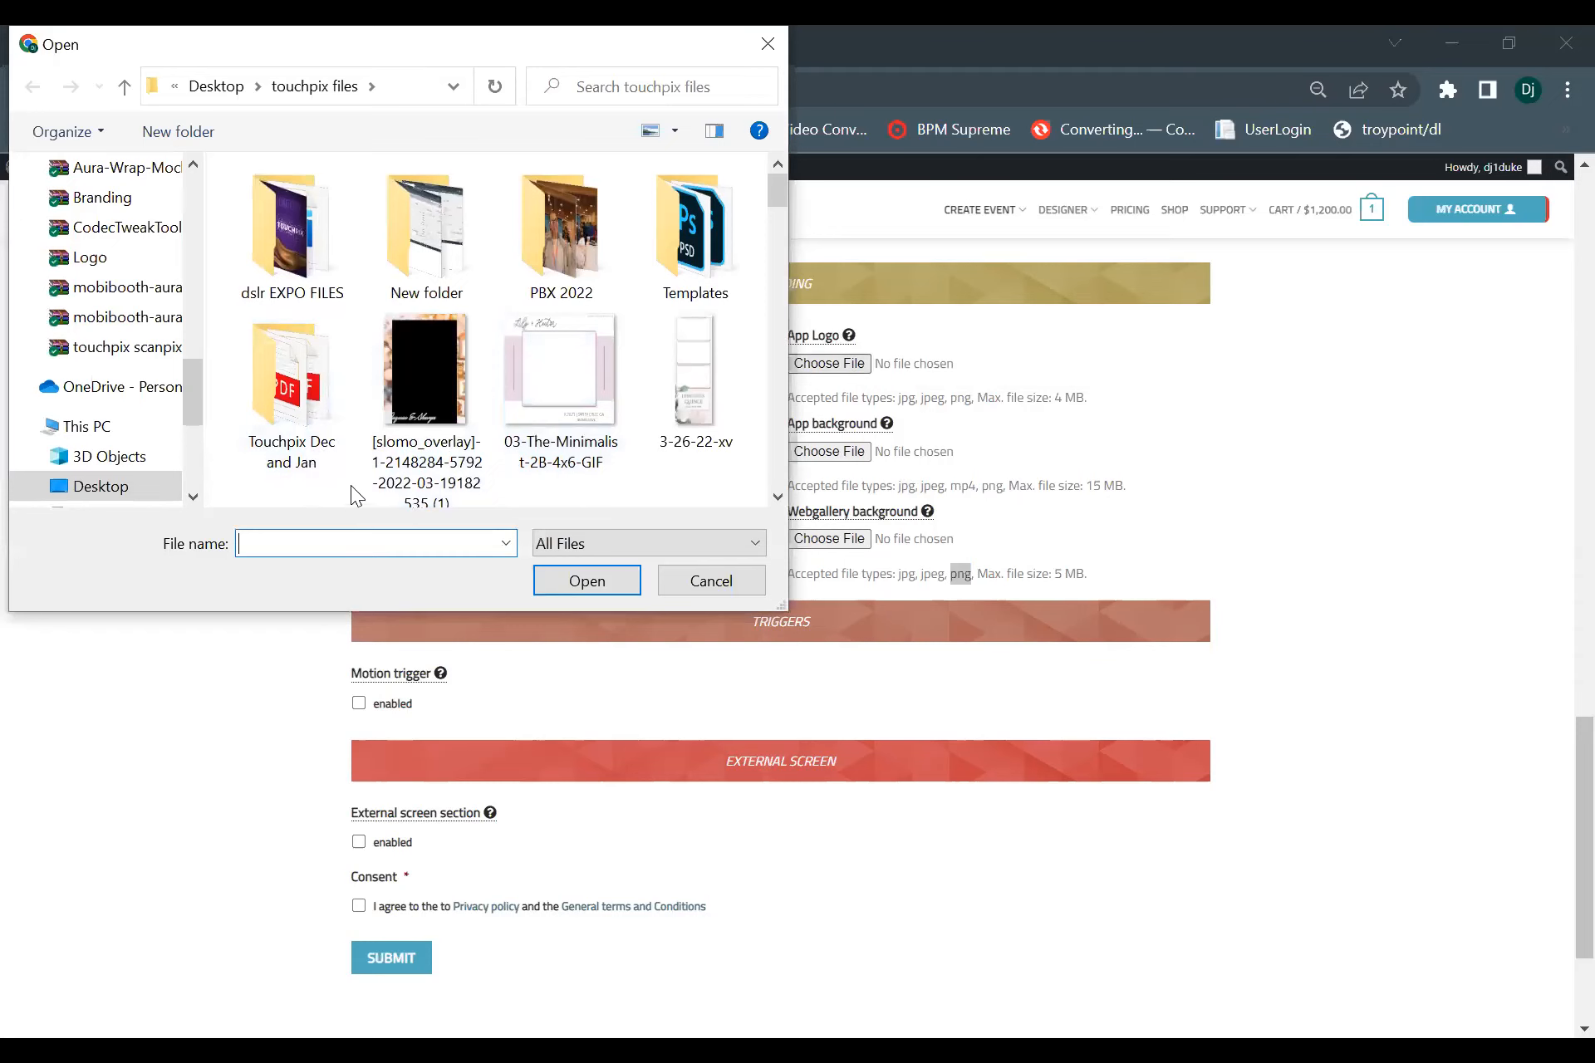
pyautogui.scroll(-5, 531, 395)
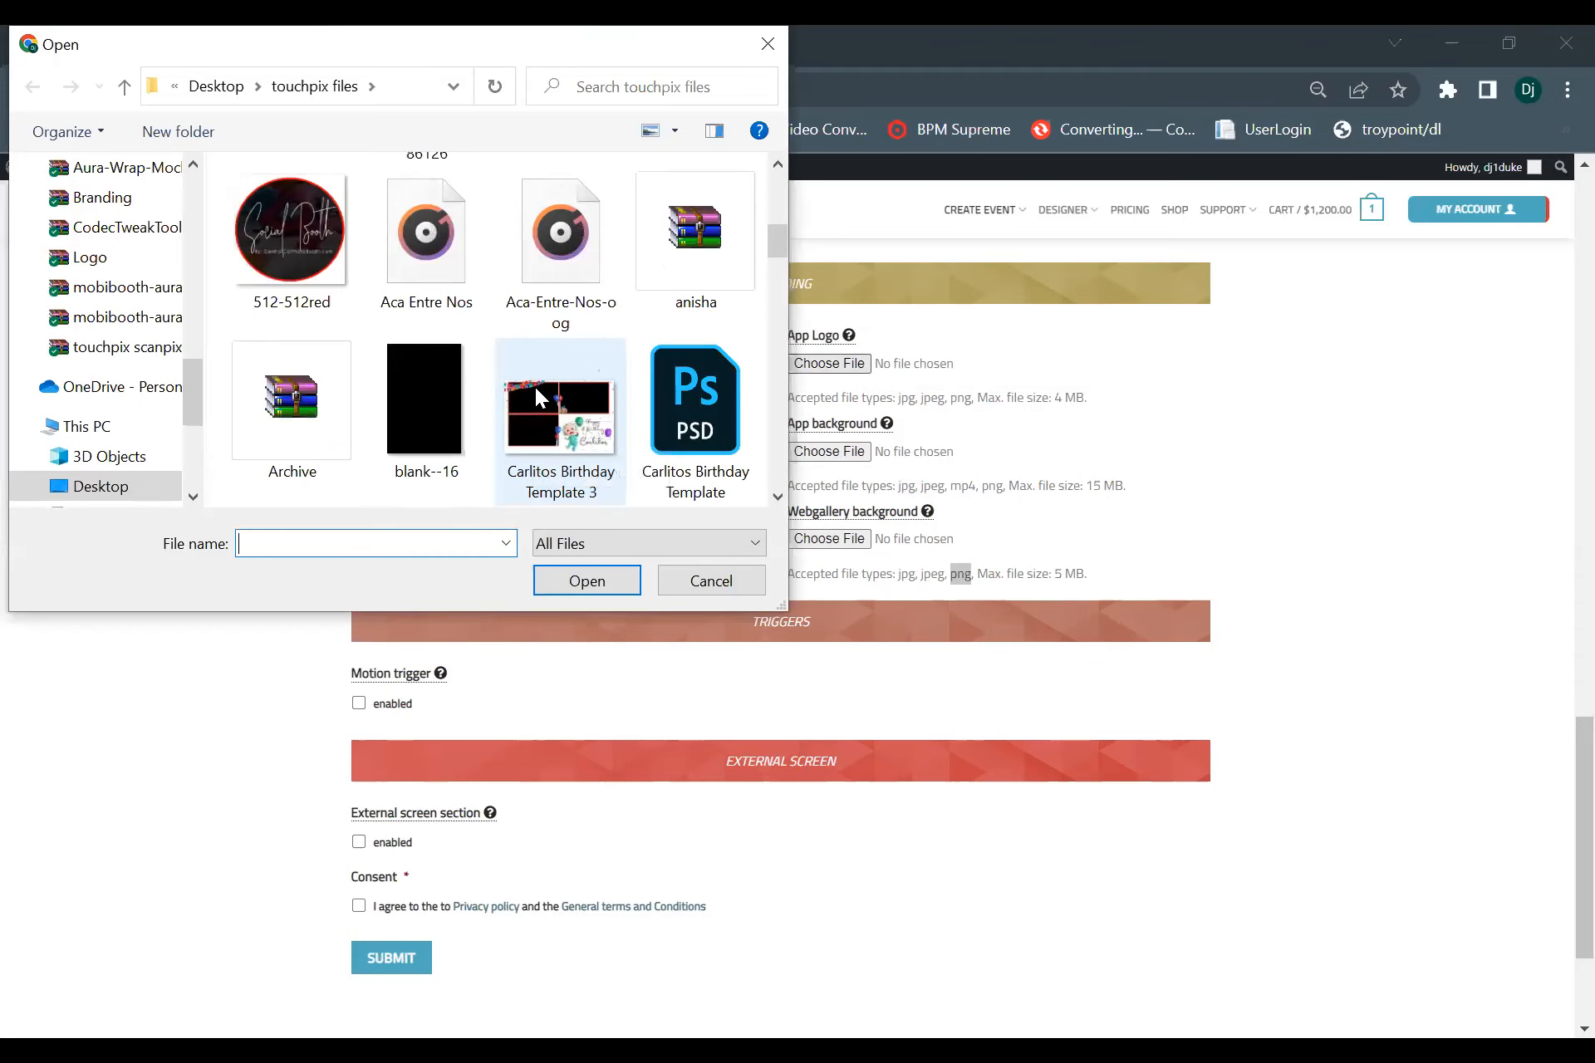
pyautogui.scroll(3, 535, 387)
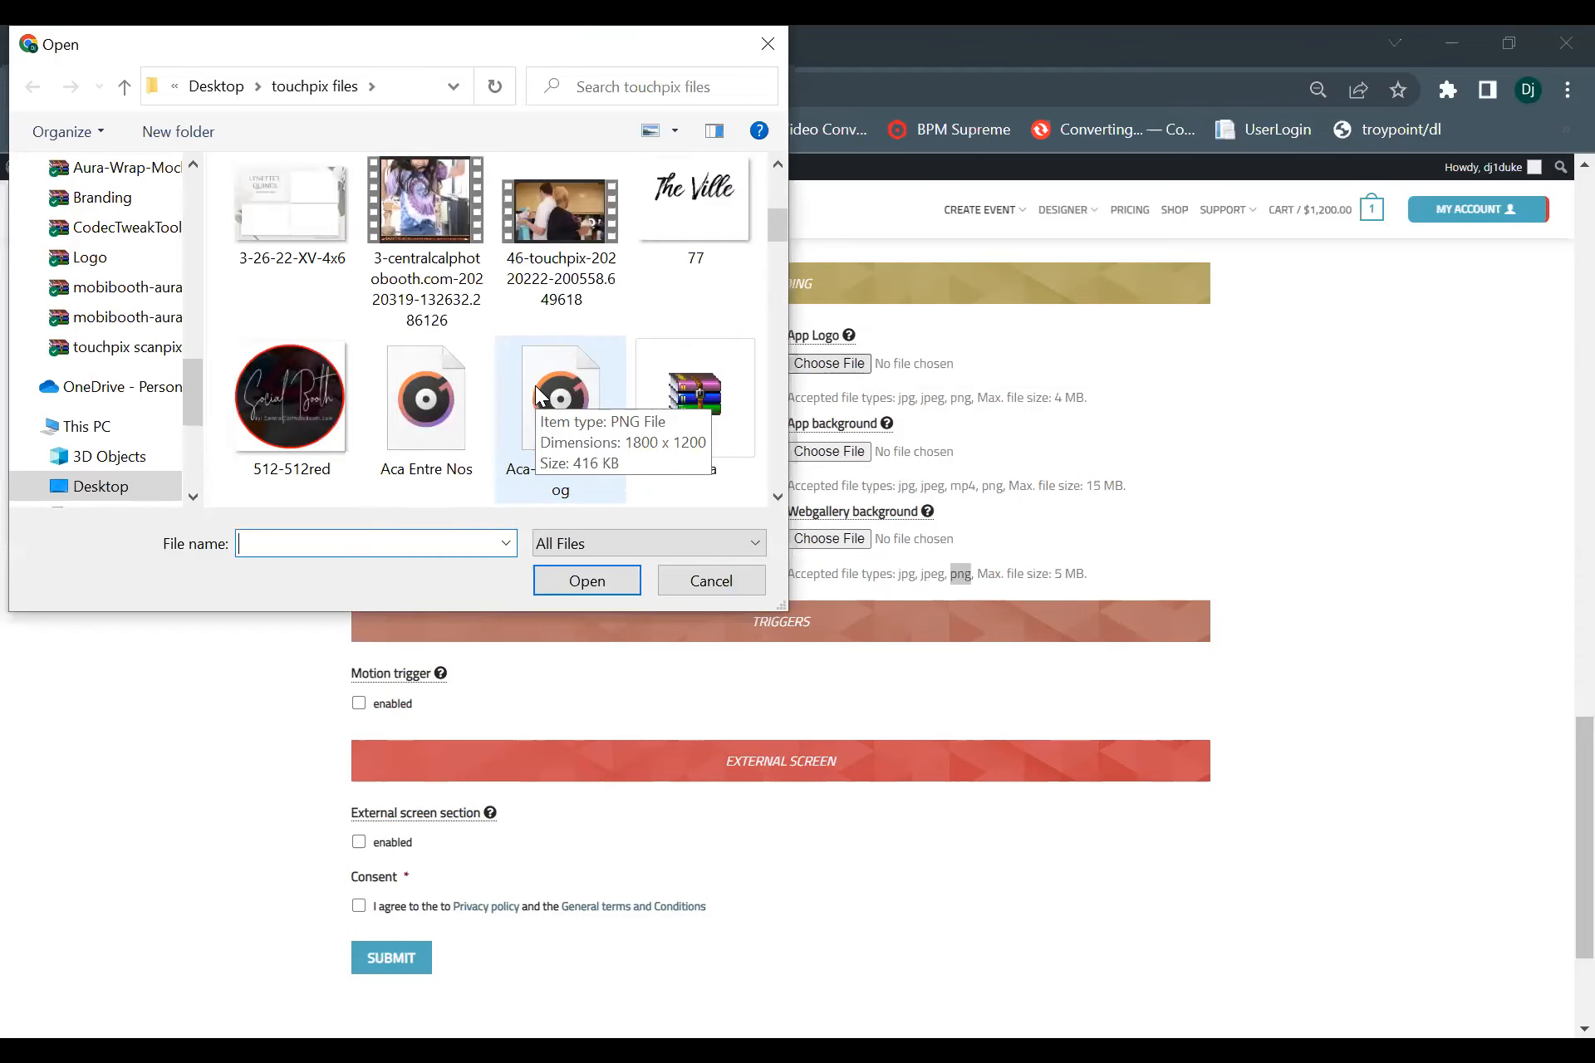
pyautogui.click(284, 384)
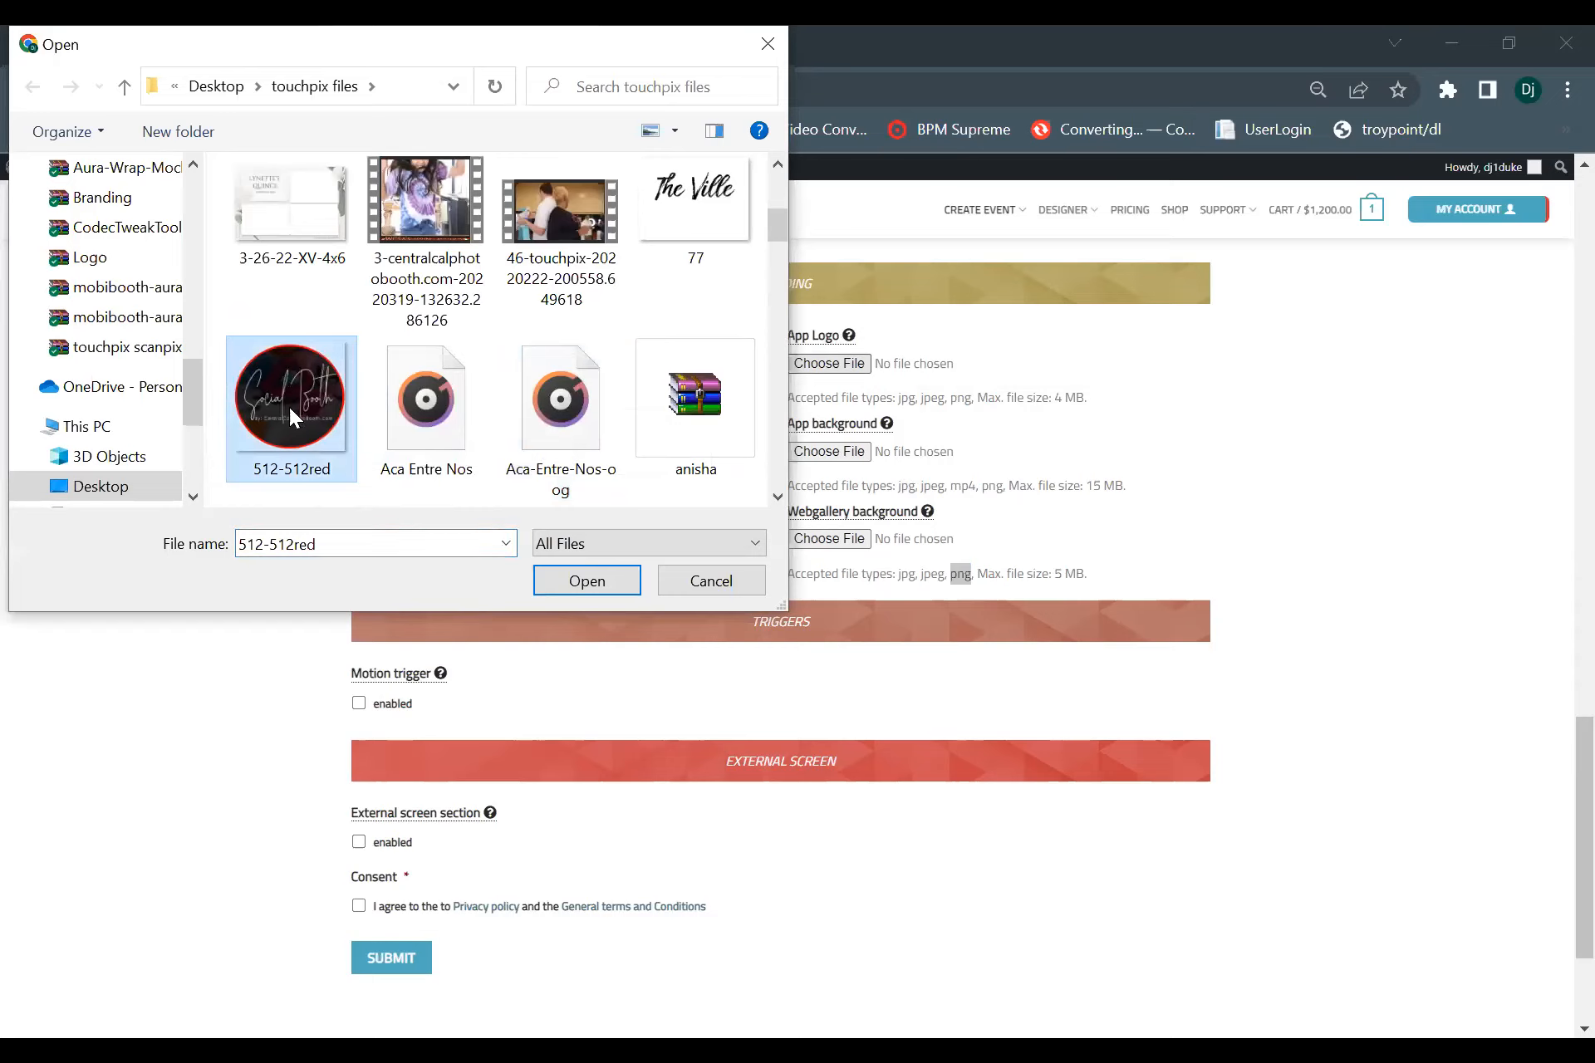
pyautogui.click(572, 581)
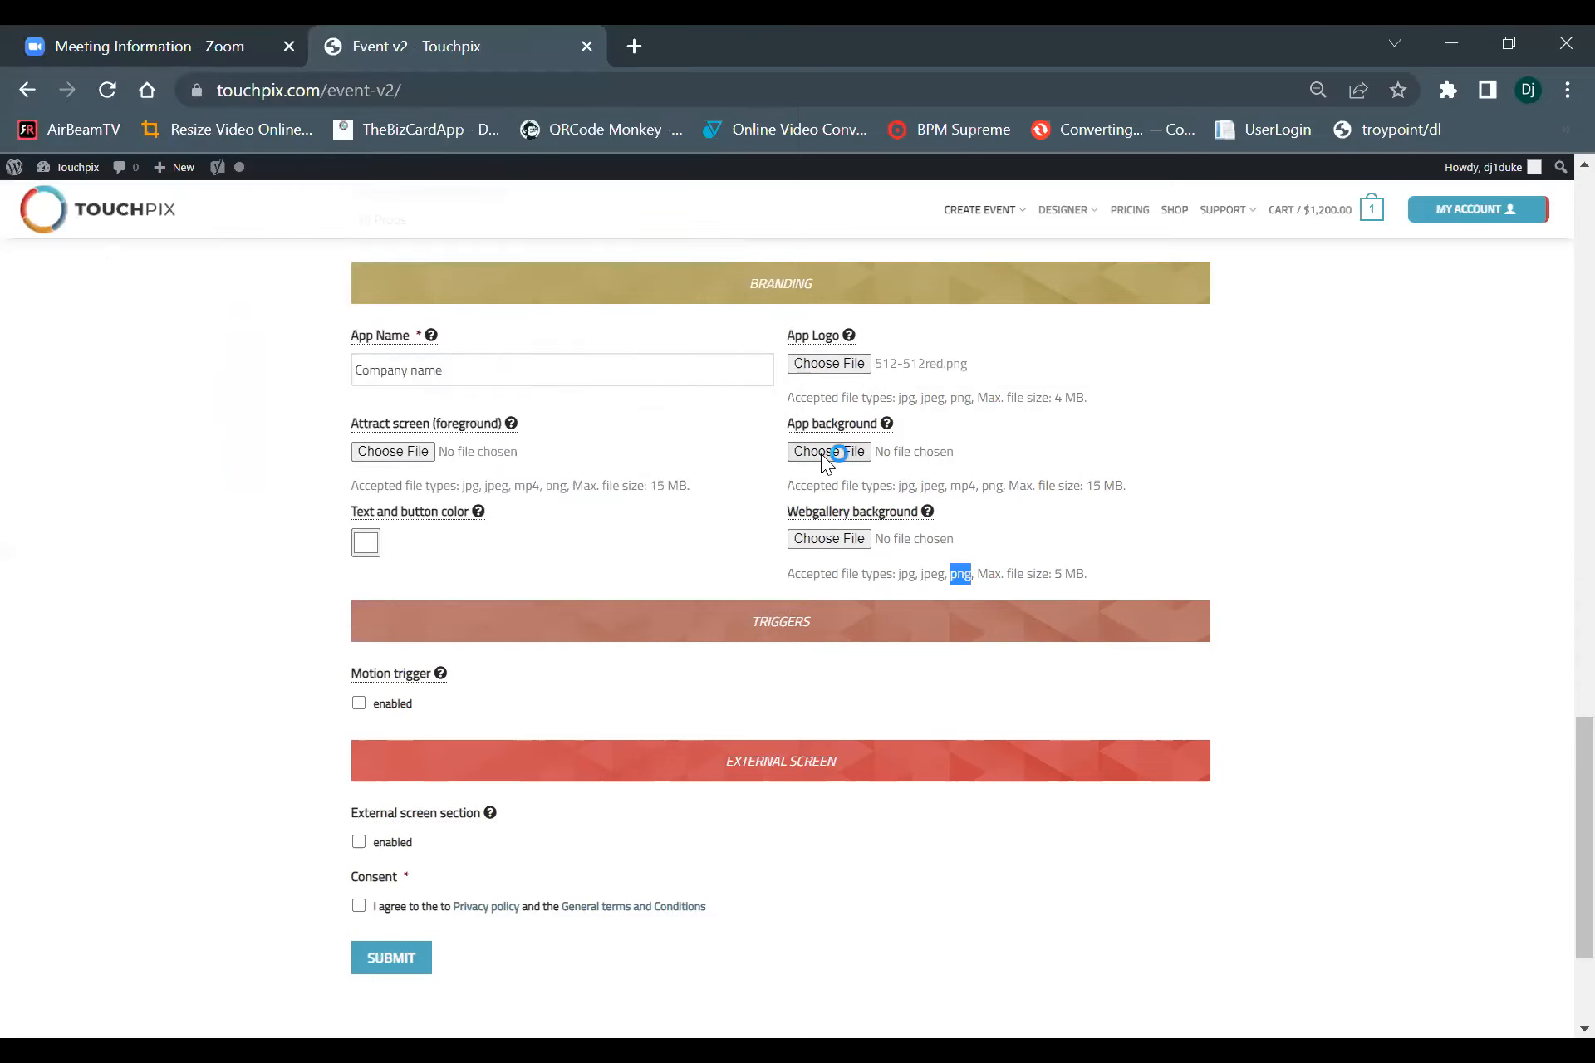
# Upload the same 512-512red image as the app background.
pyautogui.click(820, 453)
pyautogui.scroll(-4, 449, 407)
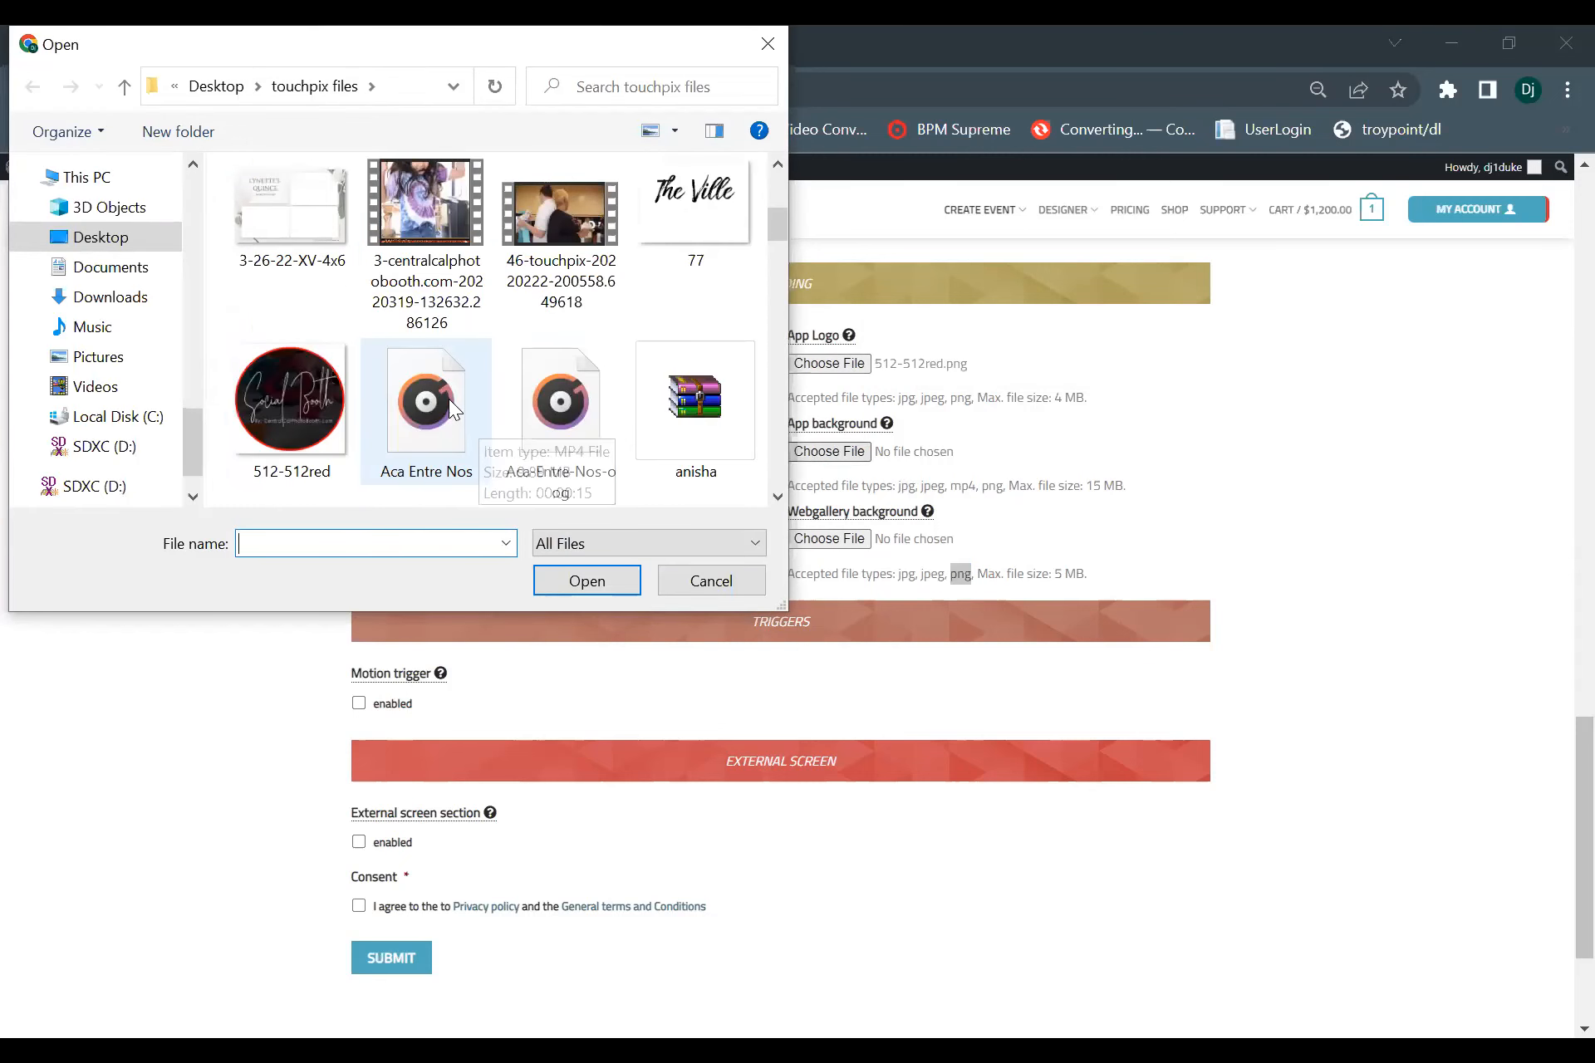
pyautogui.click(337, 409)
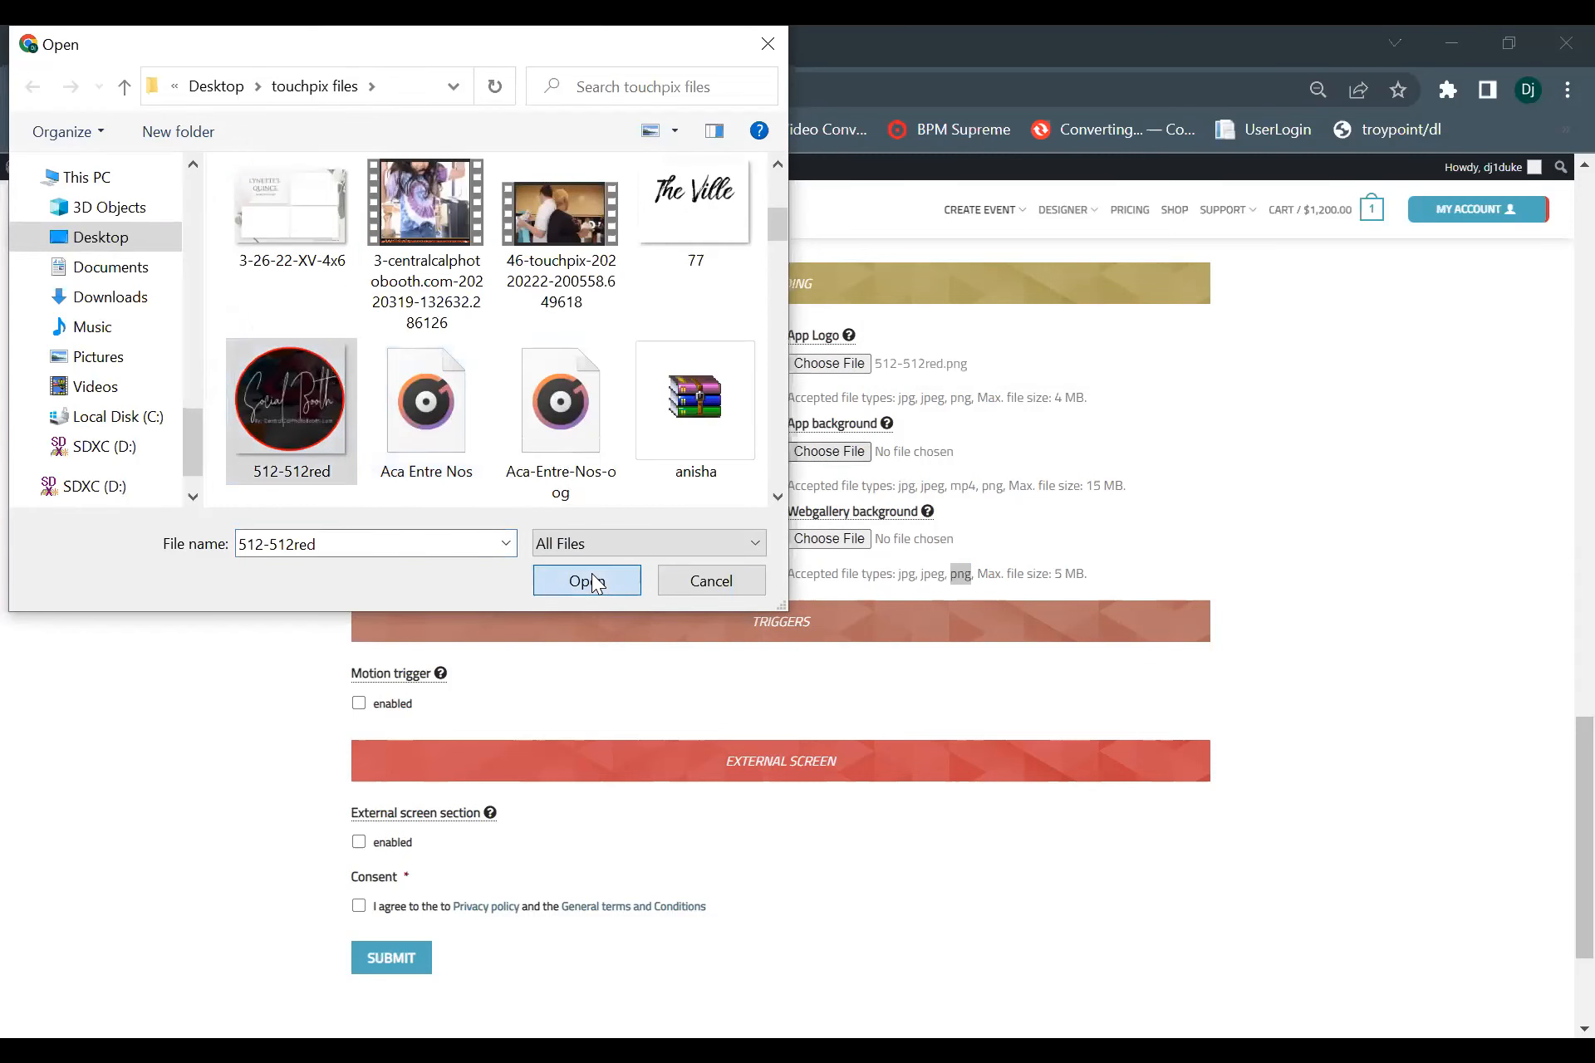
pyautogui.click(587, 580)
# Upload the 512-512red image as the webgallery background.
pyautogui.scroll(-1, 839, 502)
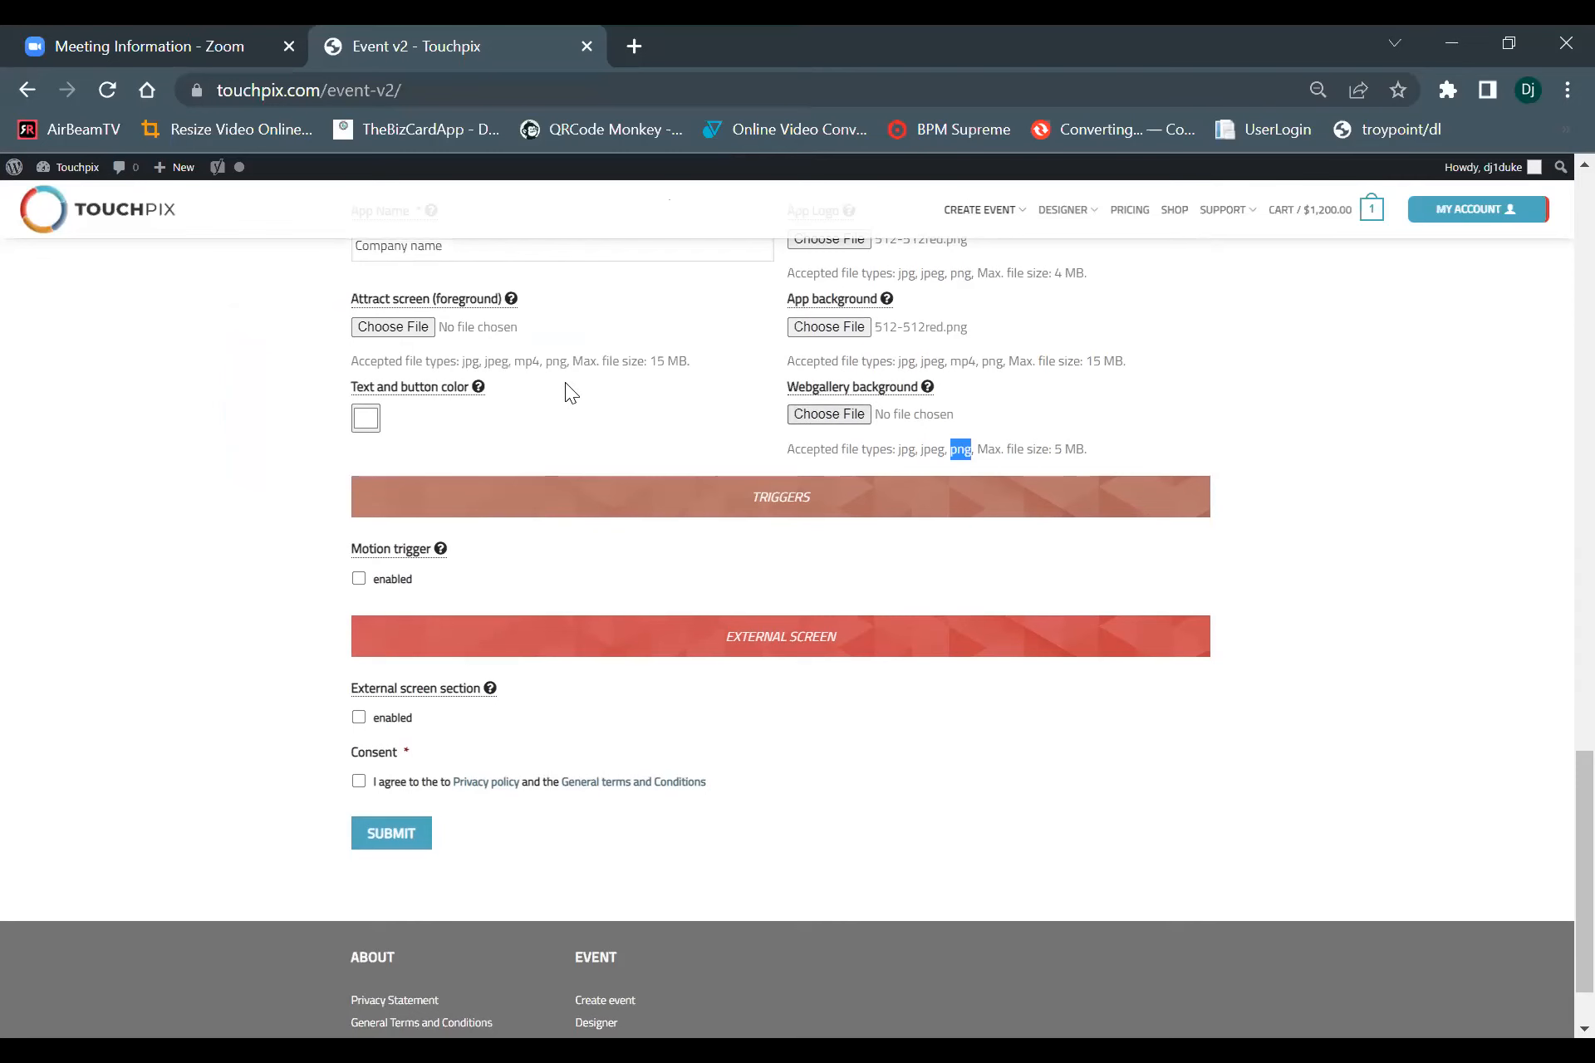
pyautogui.click(394, 327)
pyautogui.scroll(-3, 321, 367)
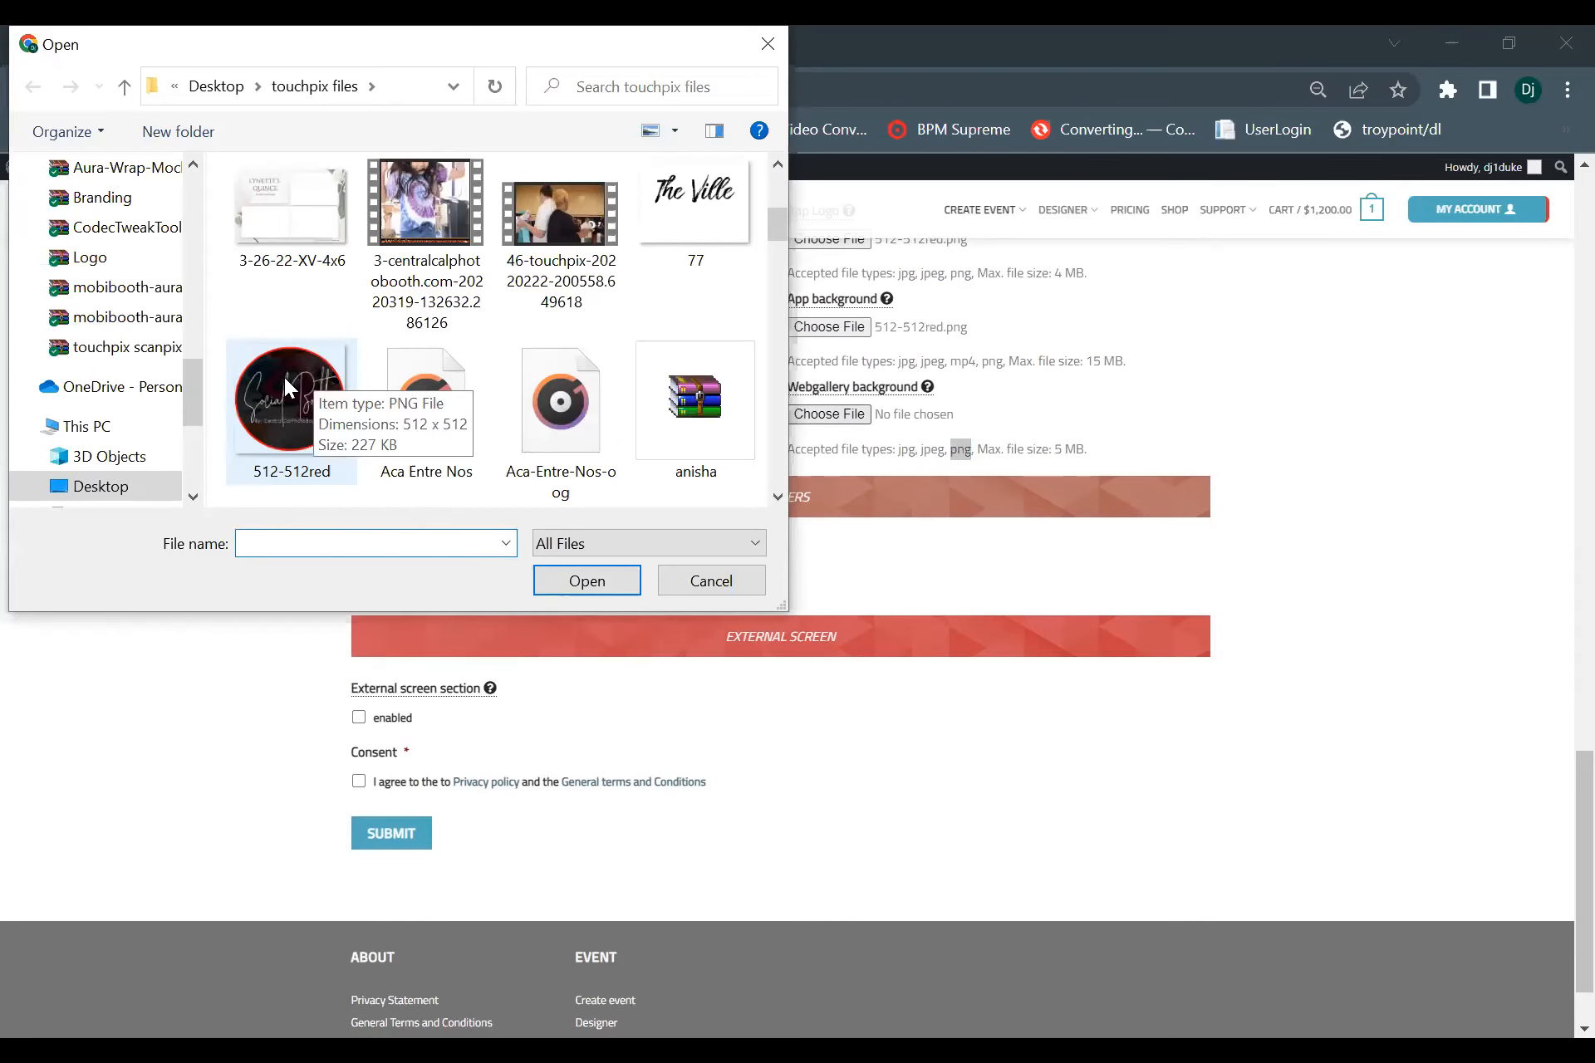
pyautogui.click(286, 387)
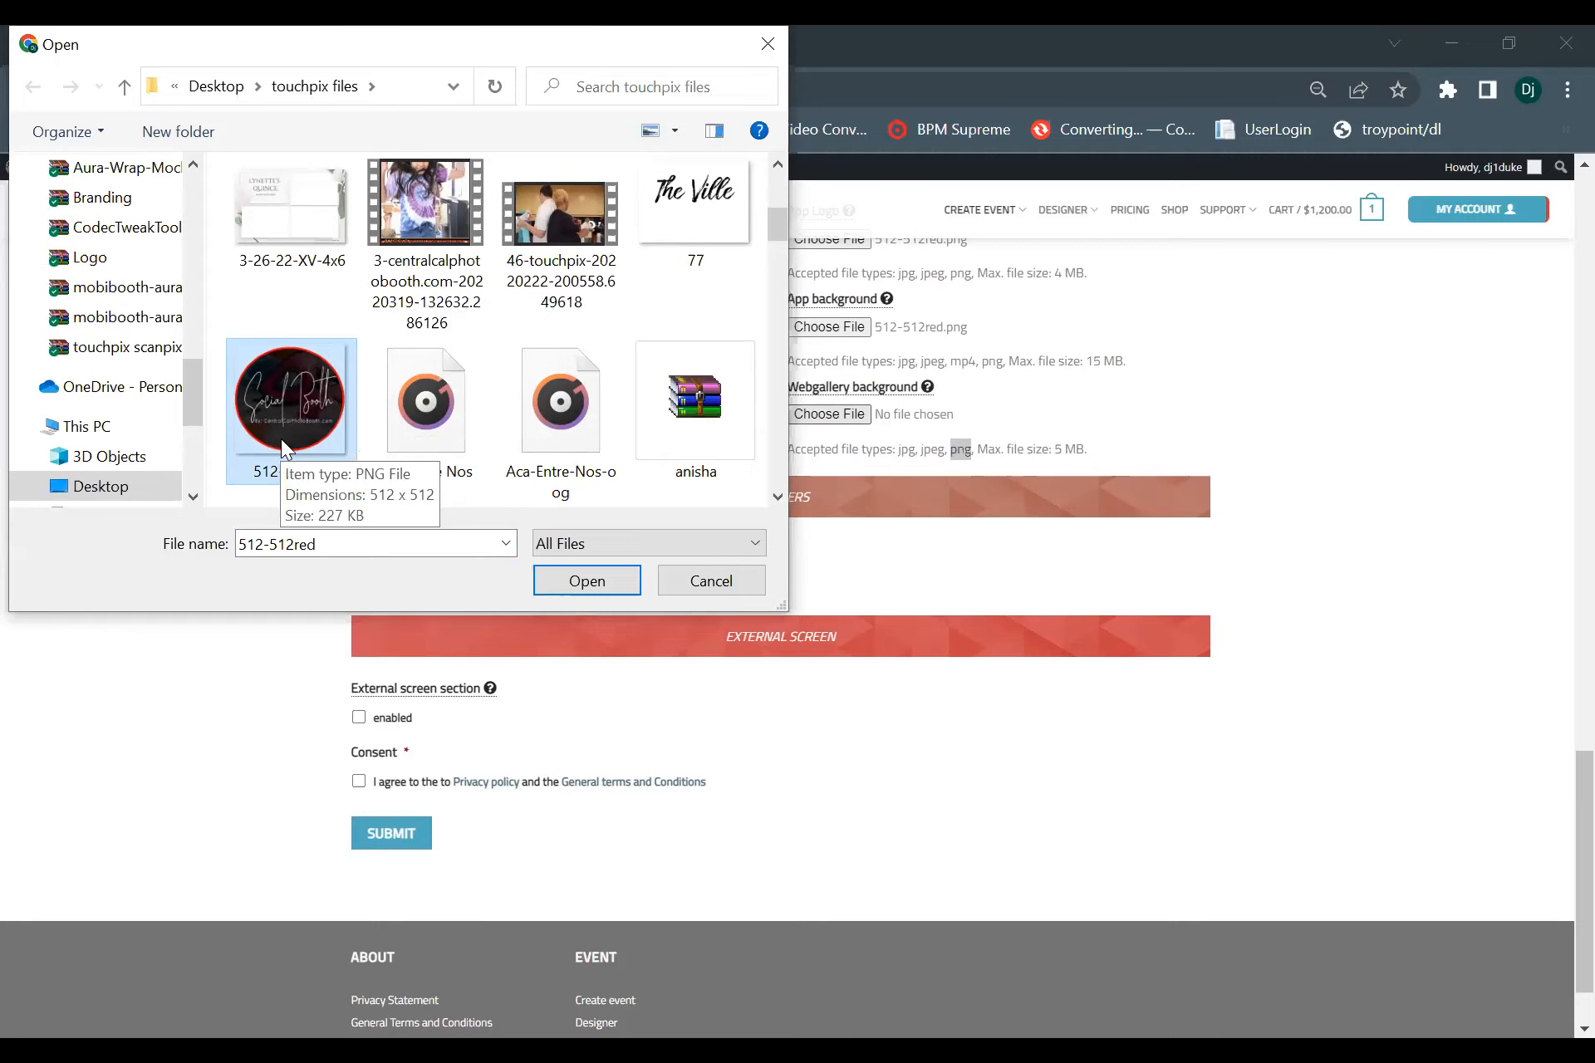
pyautogui.click(558, 579)
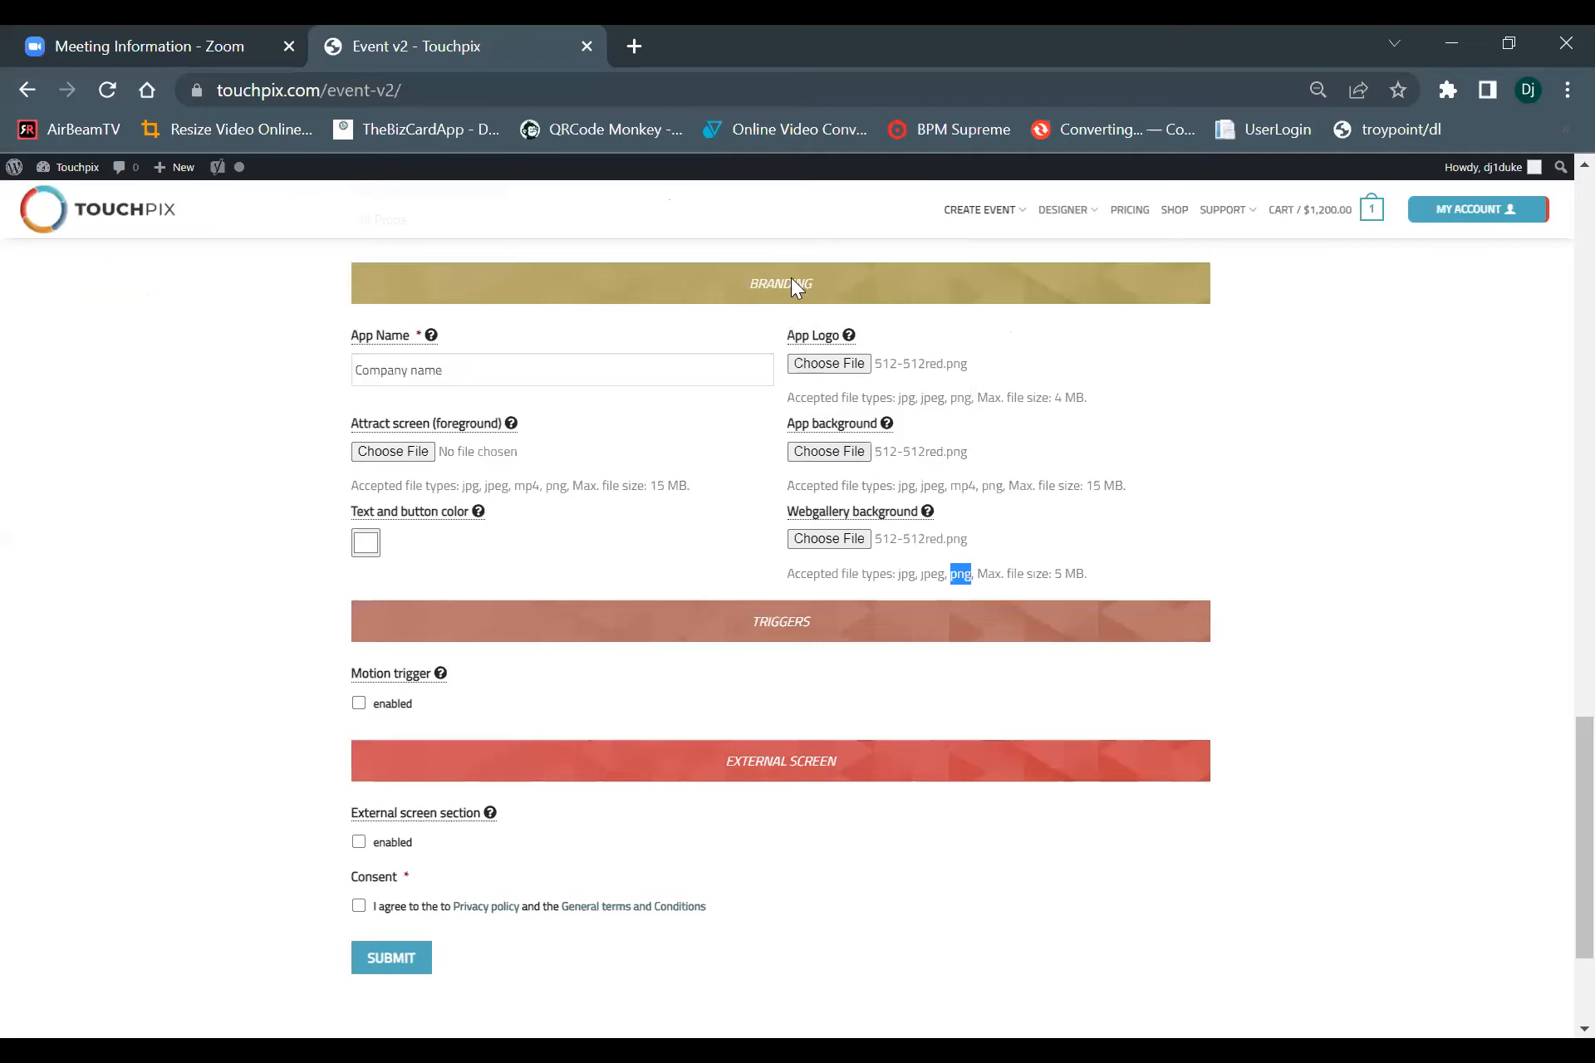
# Try red and blue for the text and button color, settling on near-white with RGB 252, 252, 252.
pyautogui.click(365, 546)
pyautogui.click(540, 564)
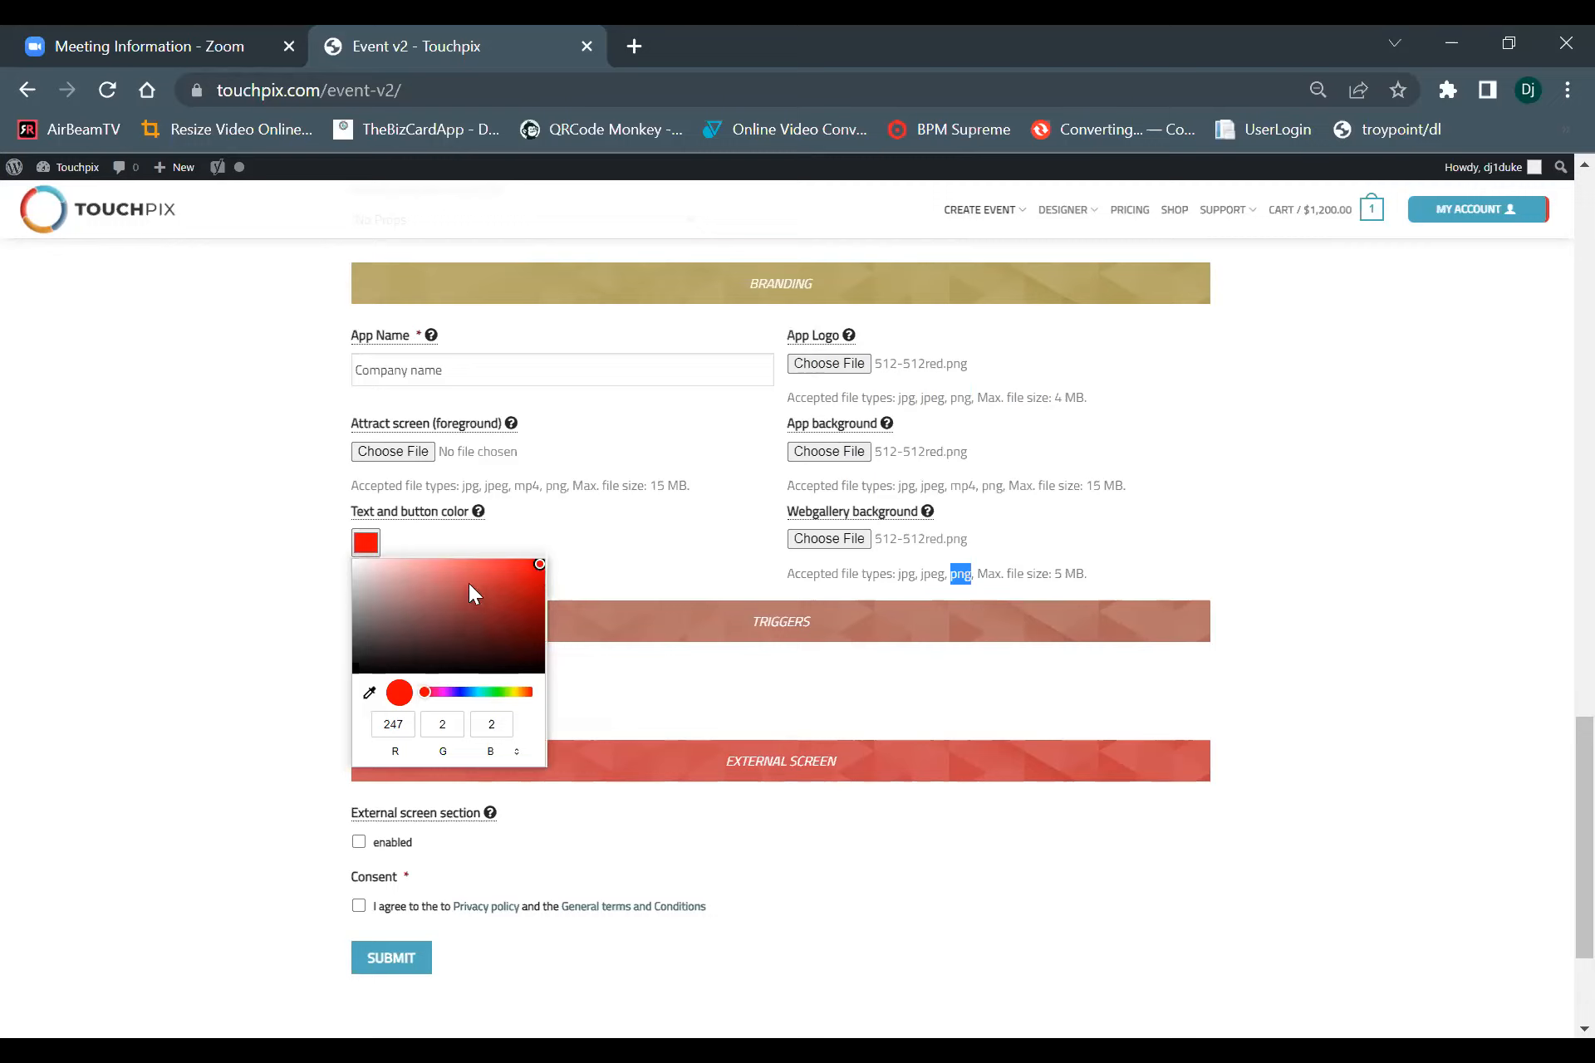
pyautogui.click(443, 693)
pyautogui.click(466, 690)
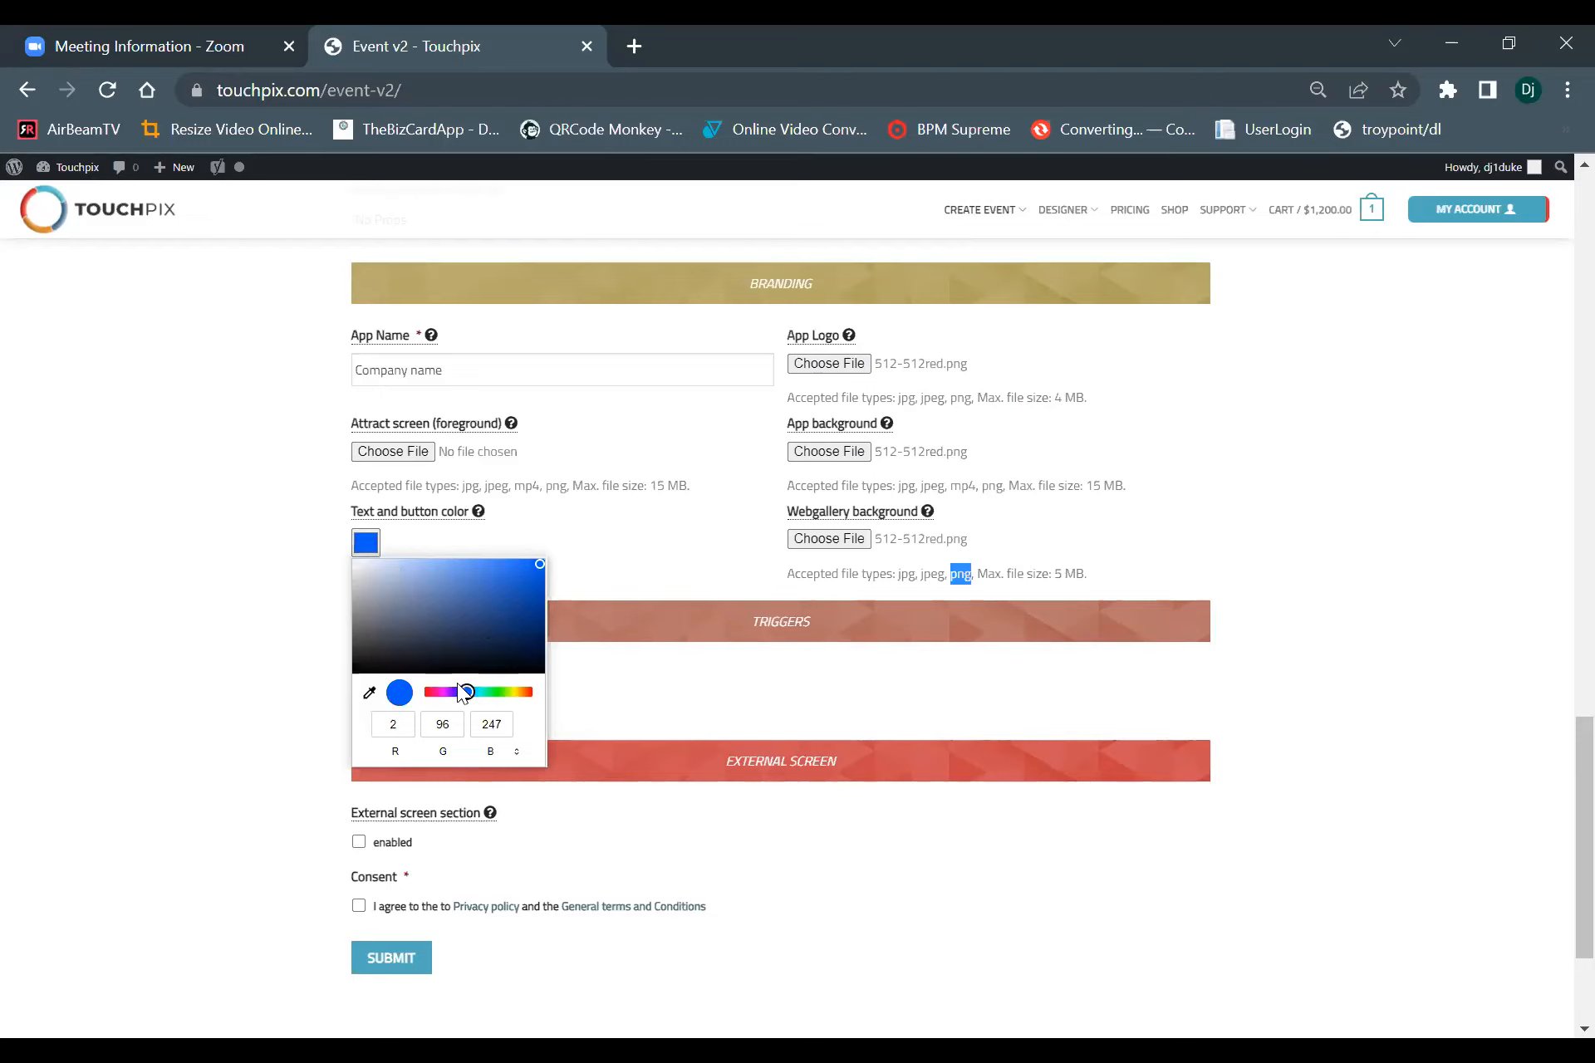
pyautogui.click(352, 560)
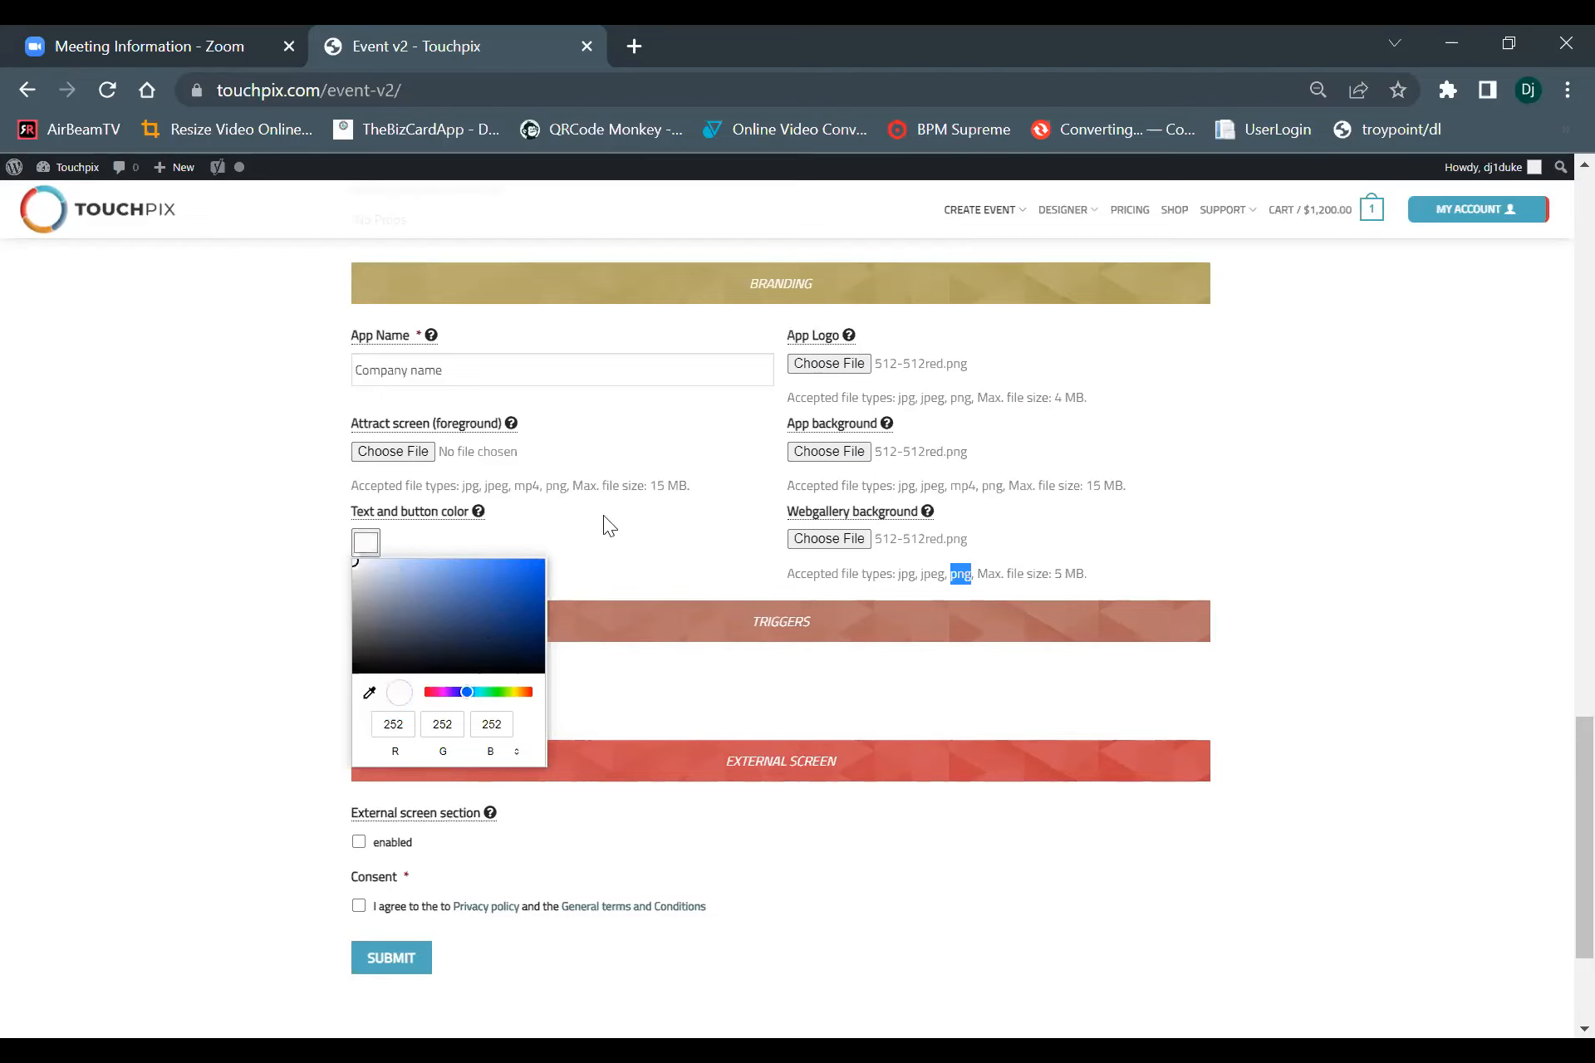
pyautogui.click(641, 505)
pyautogui.scroll(-3, 645, 526)
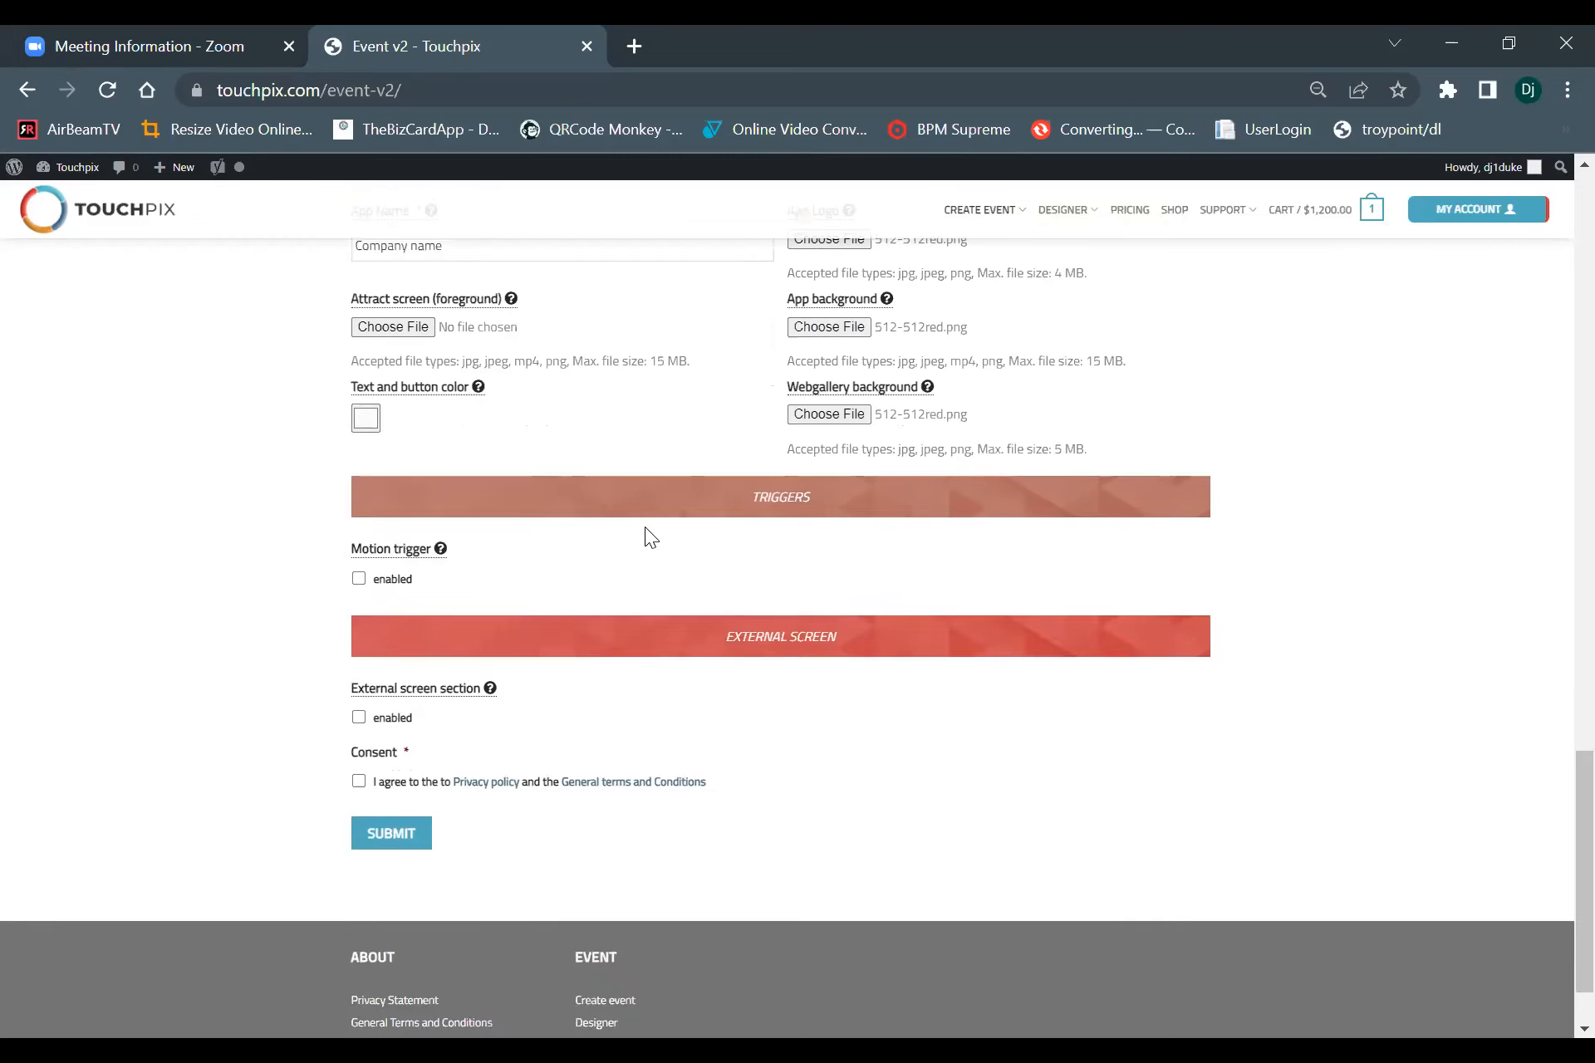
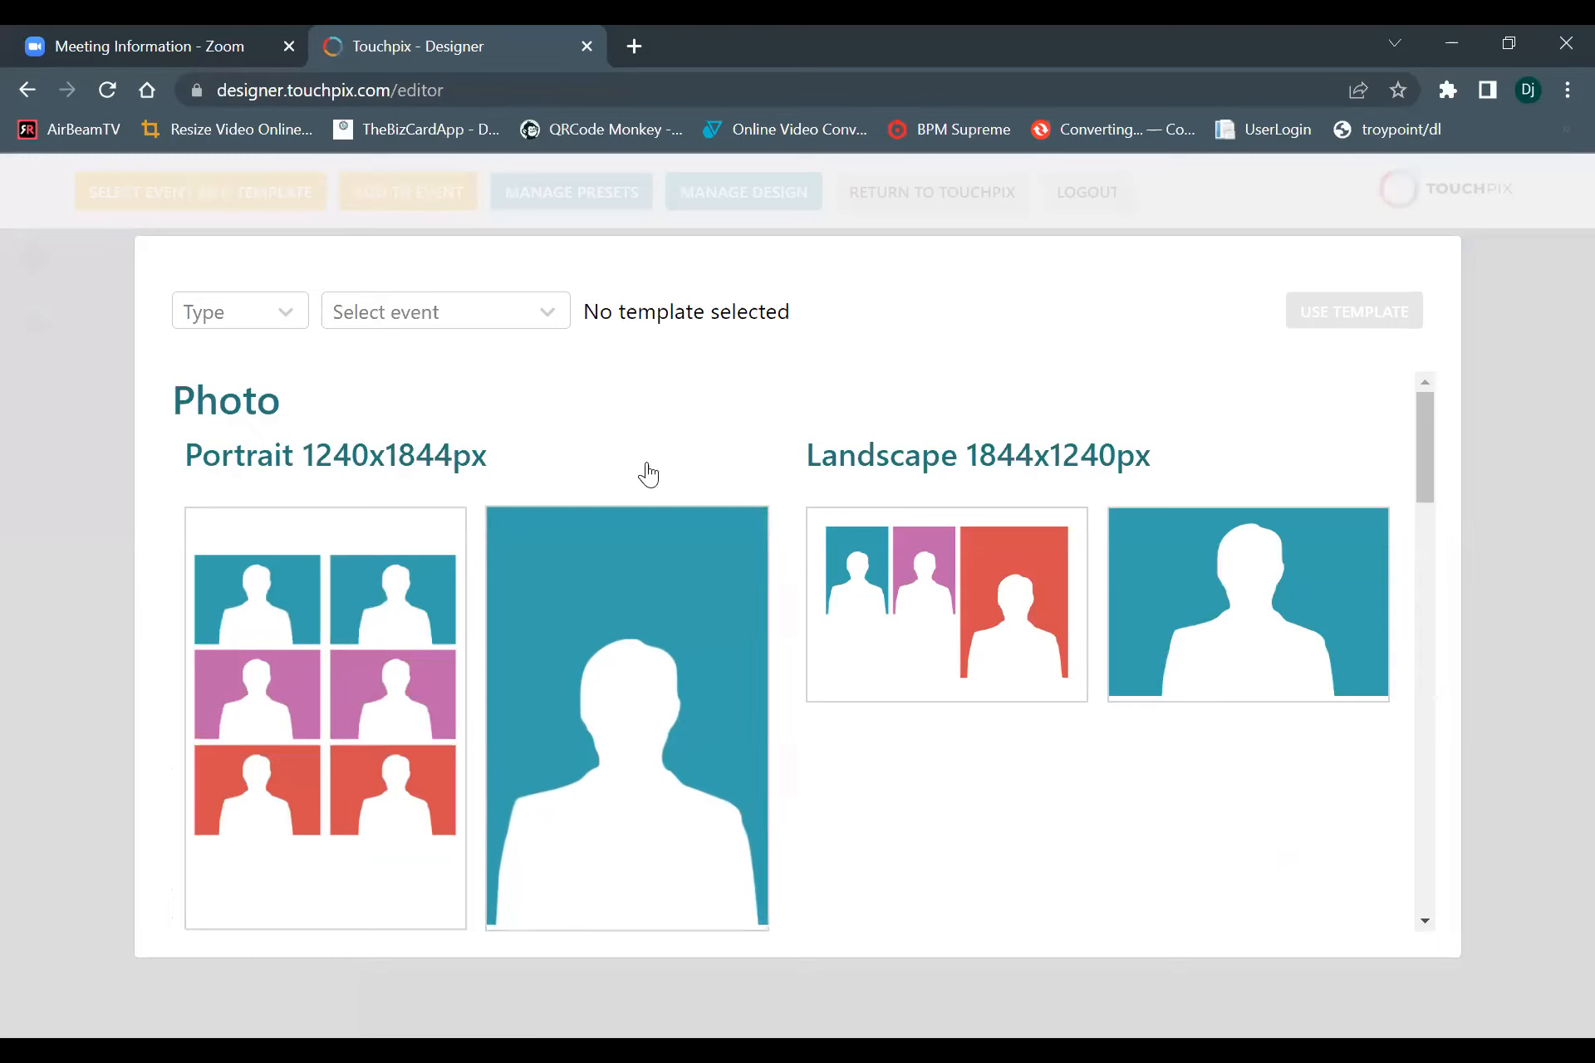
# Set the template type to Video and review the portrait, square, landscape and long template sizes.
pyautogui.click(249, 320)
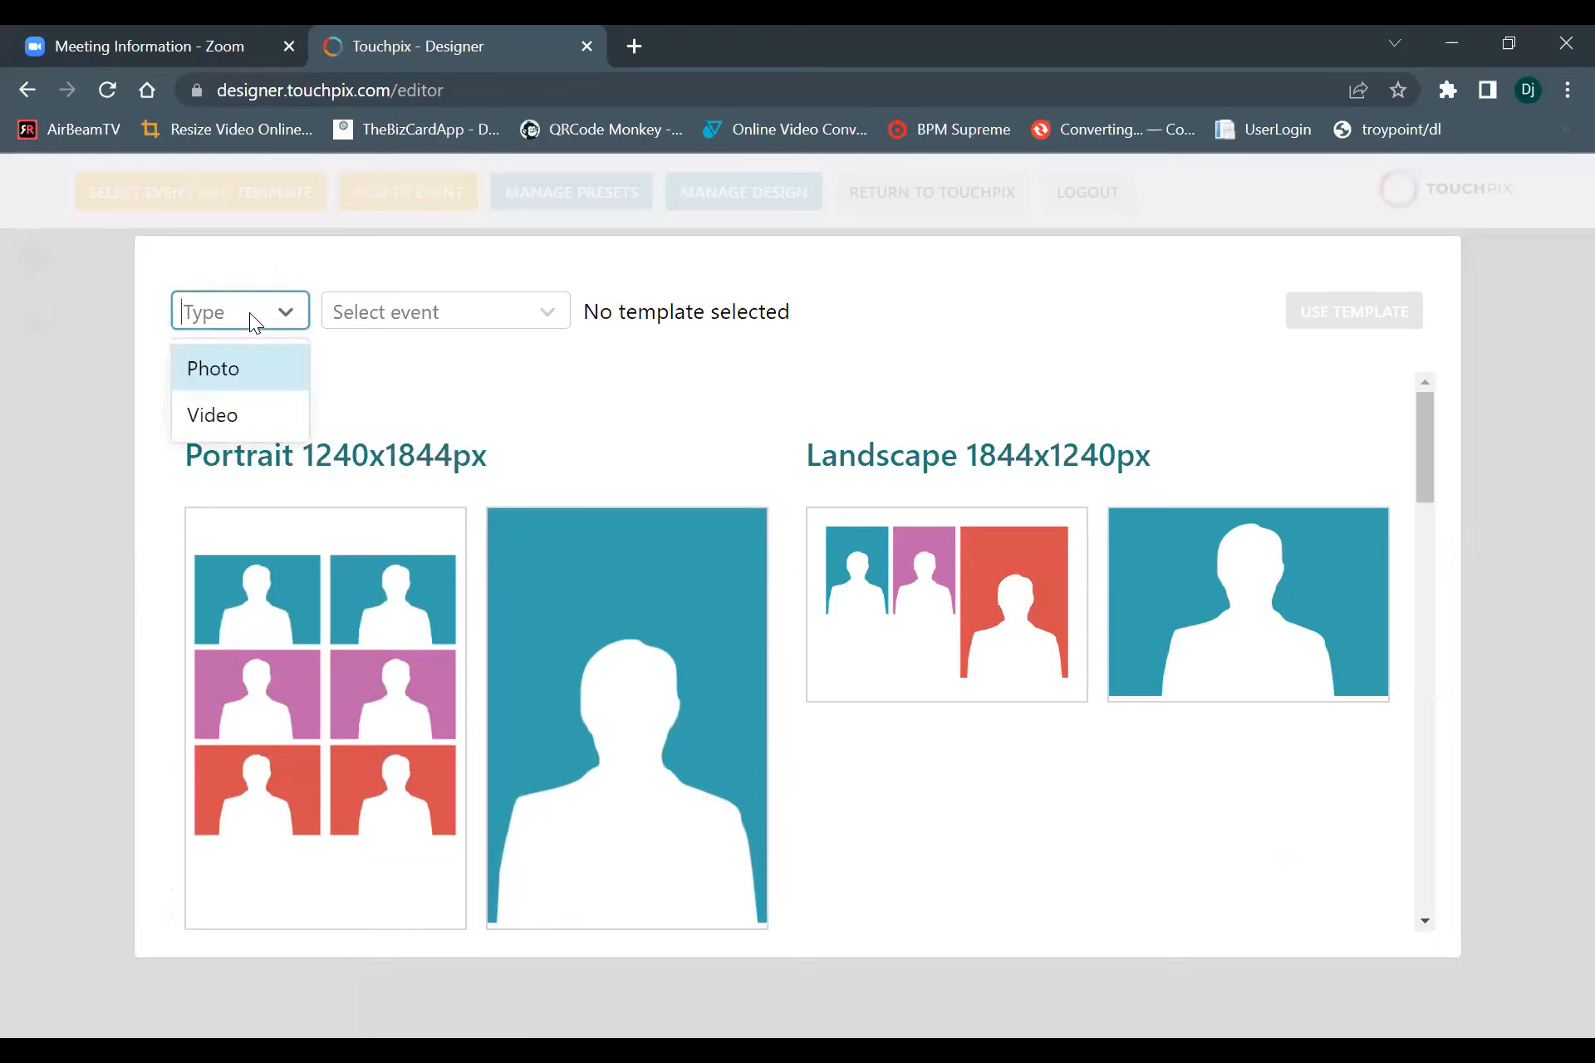
pyautogui.click(221, 413)
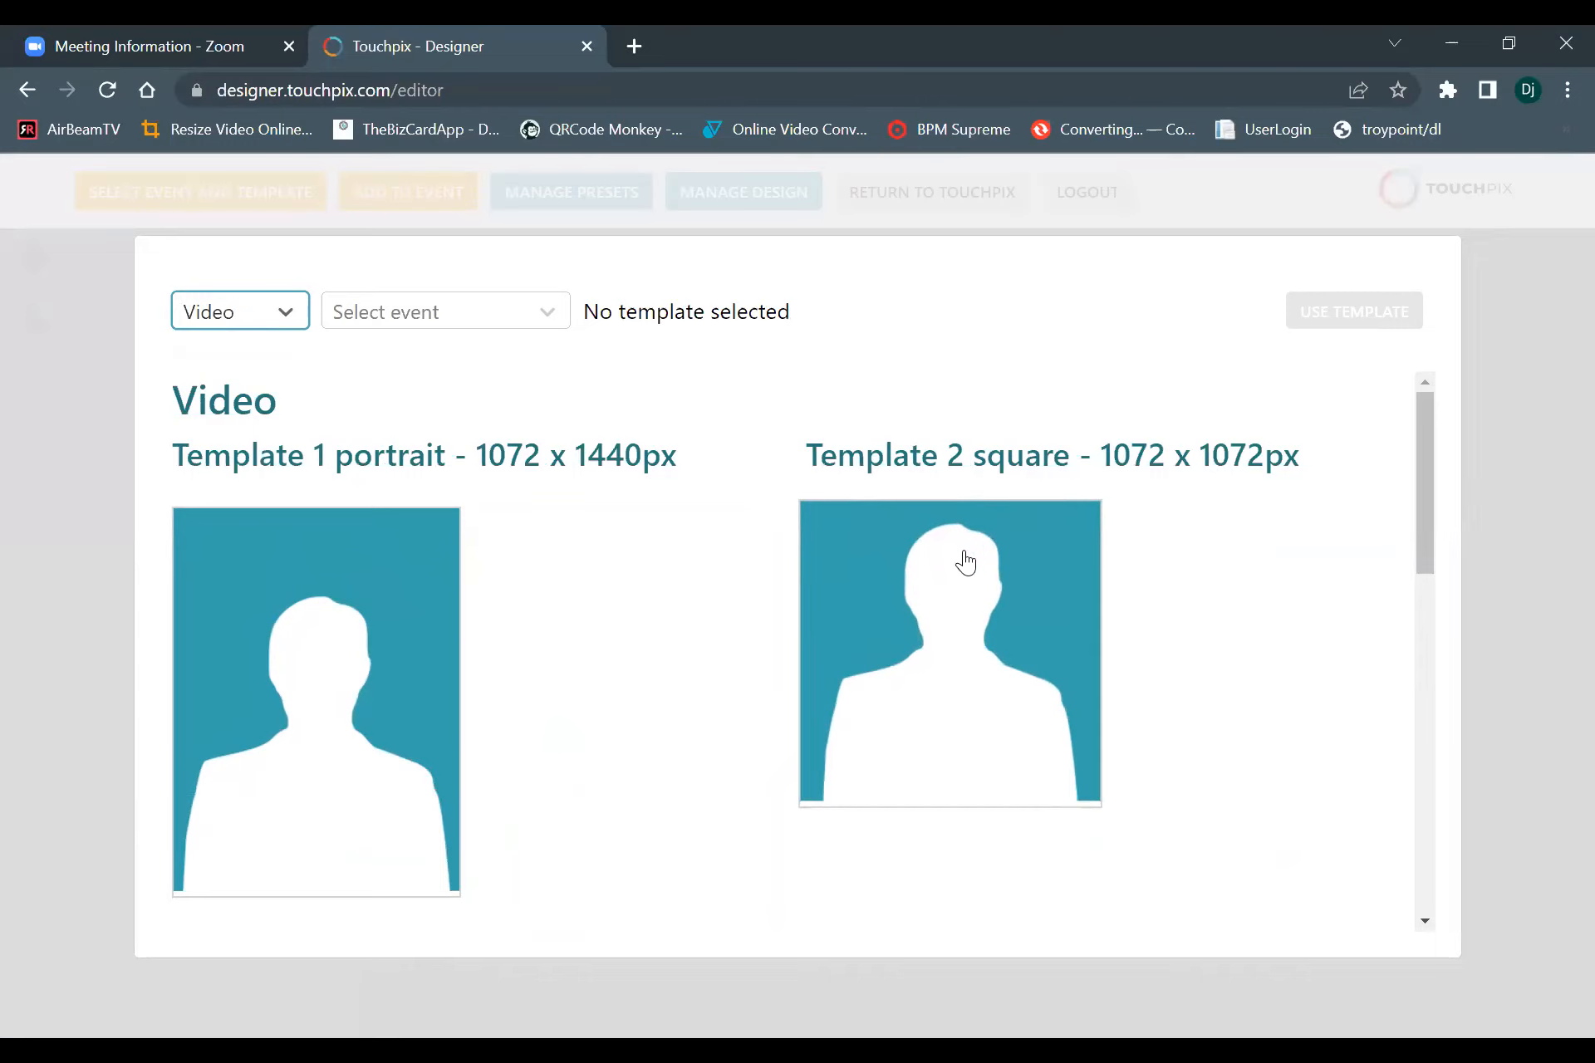
pyautogui.scroll(-8, 540, 629)
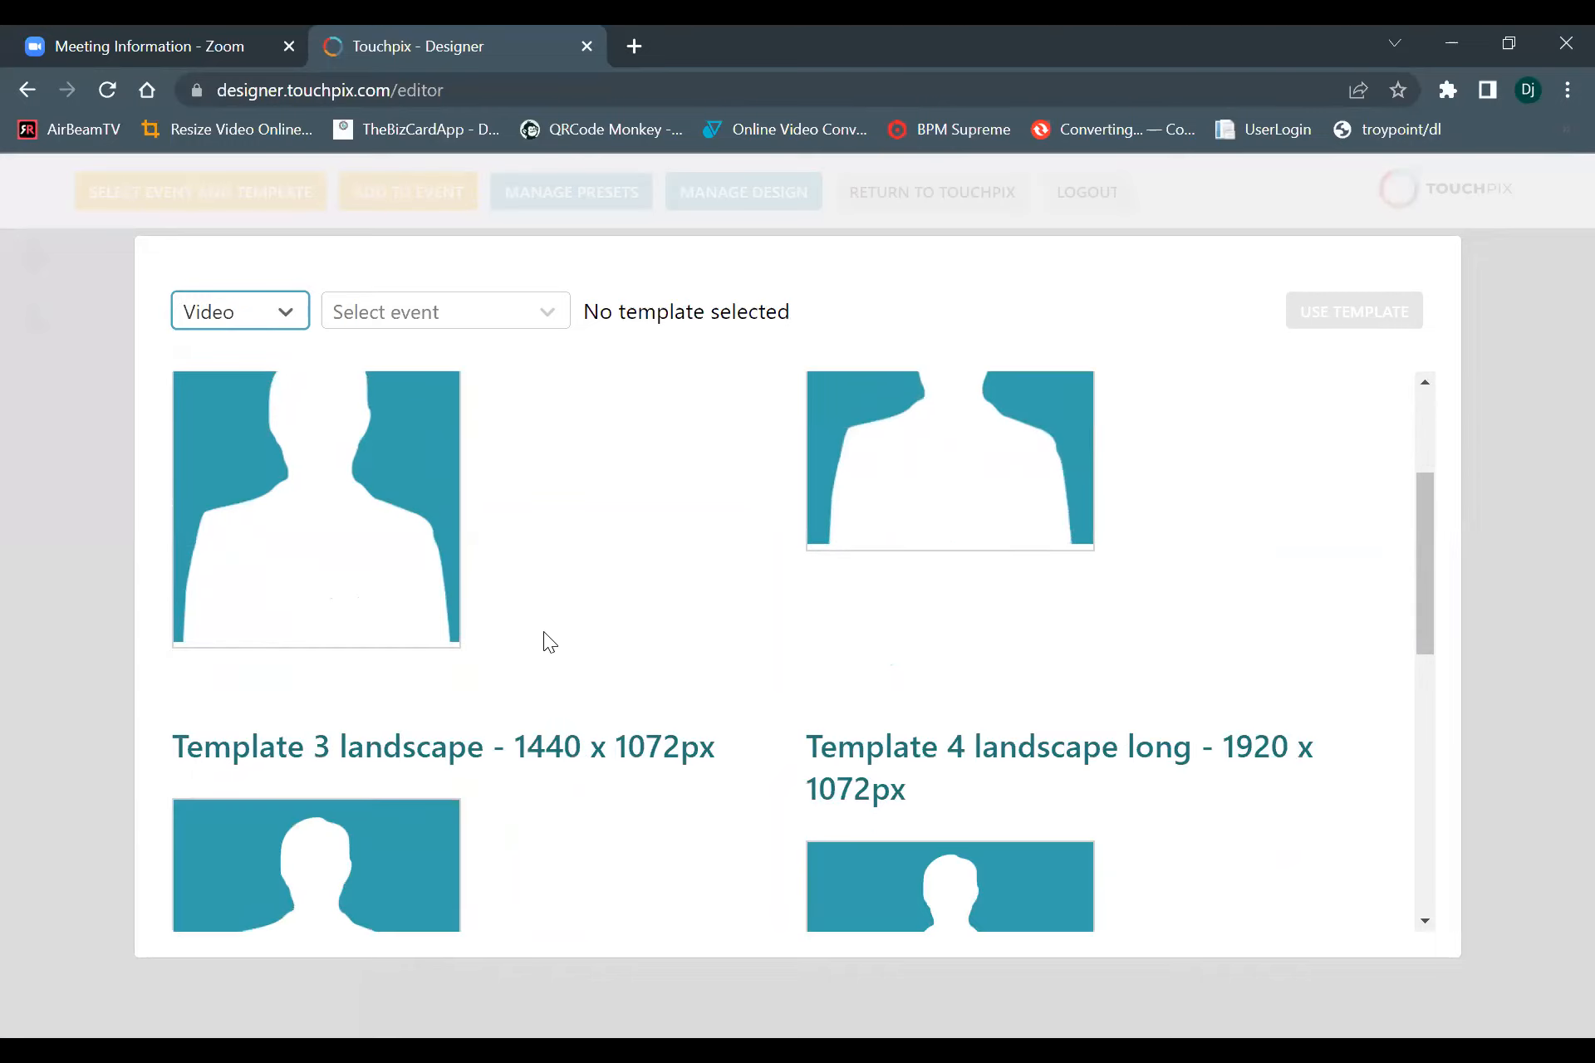
pyautogui.scroll(3, 540, 631)
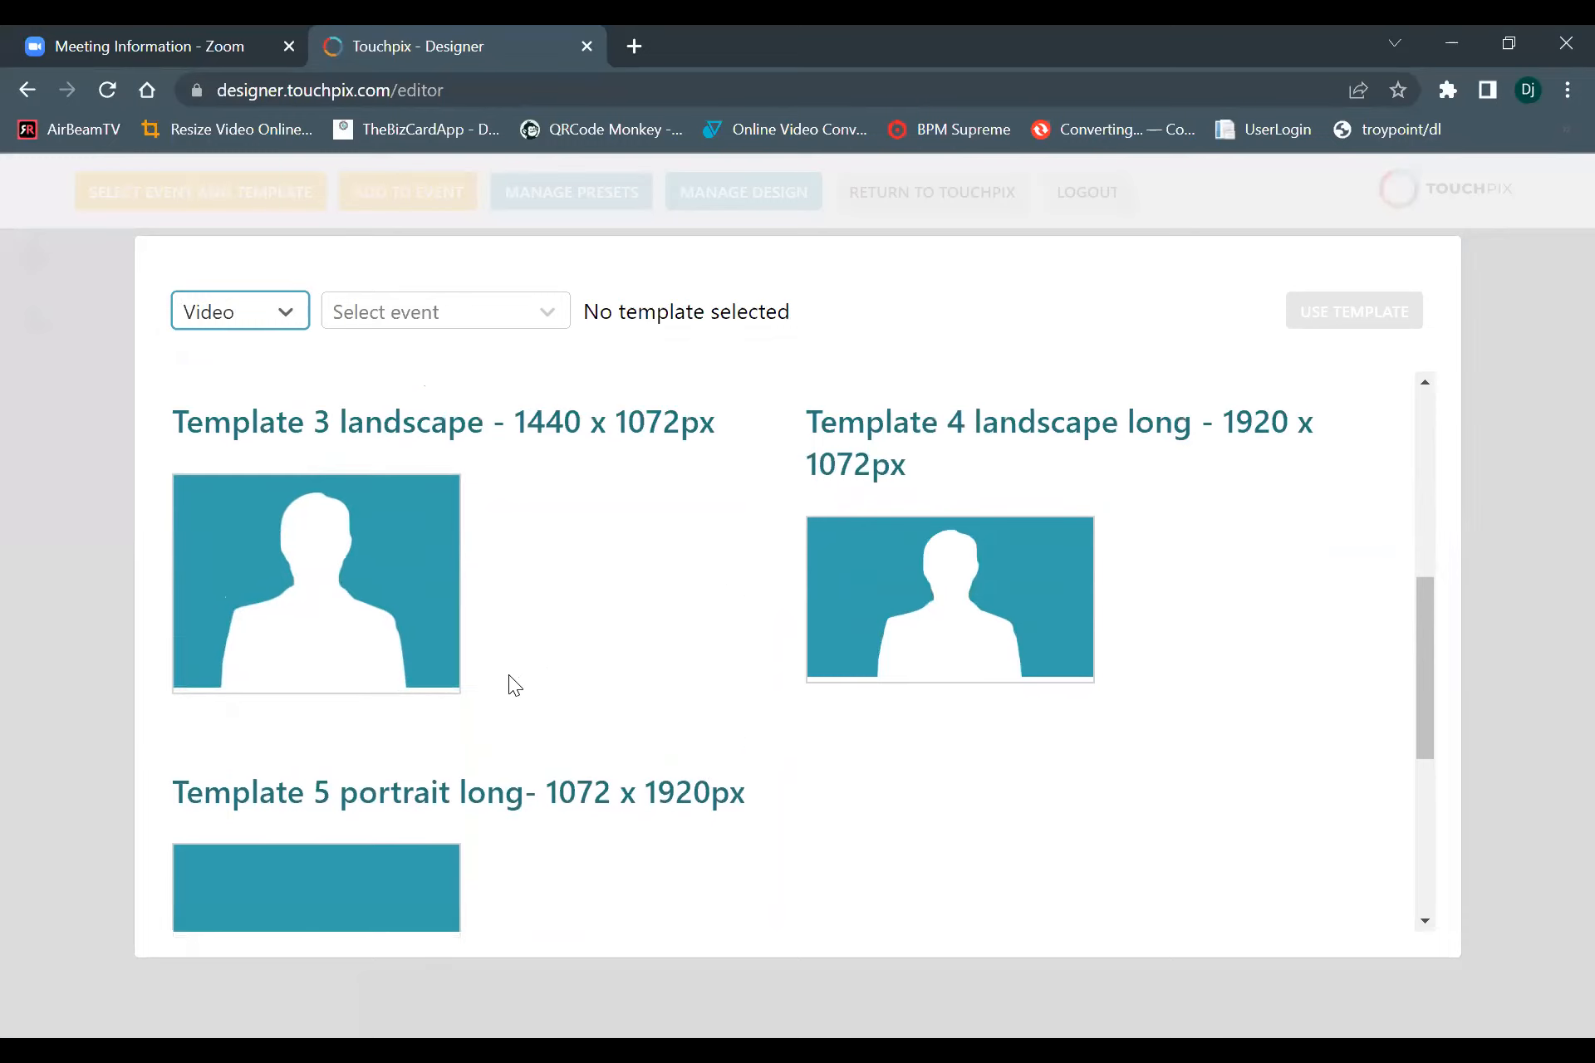
pyautogui.scroll(-2, 1011, 798)
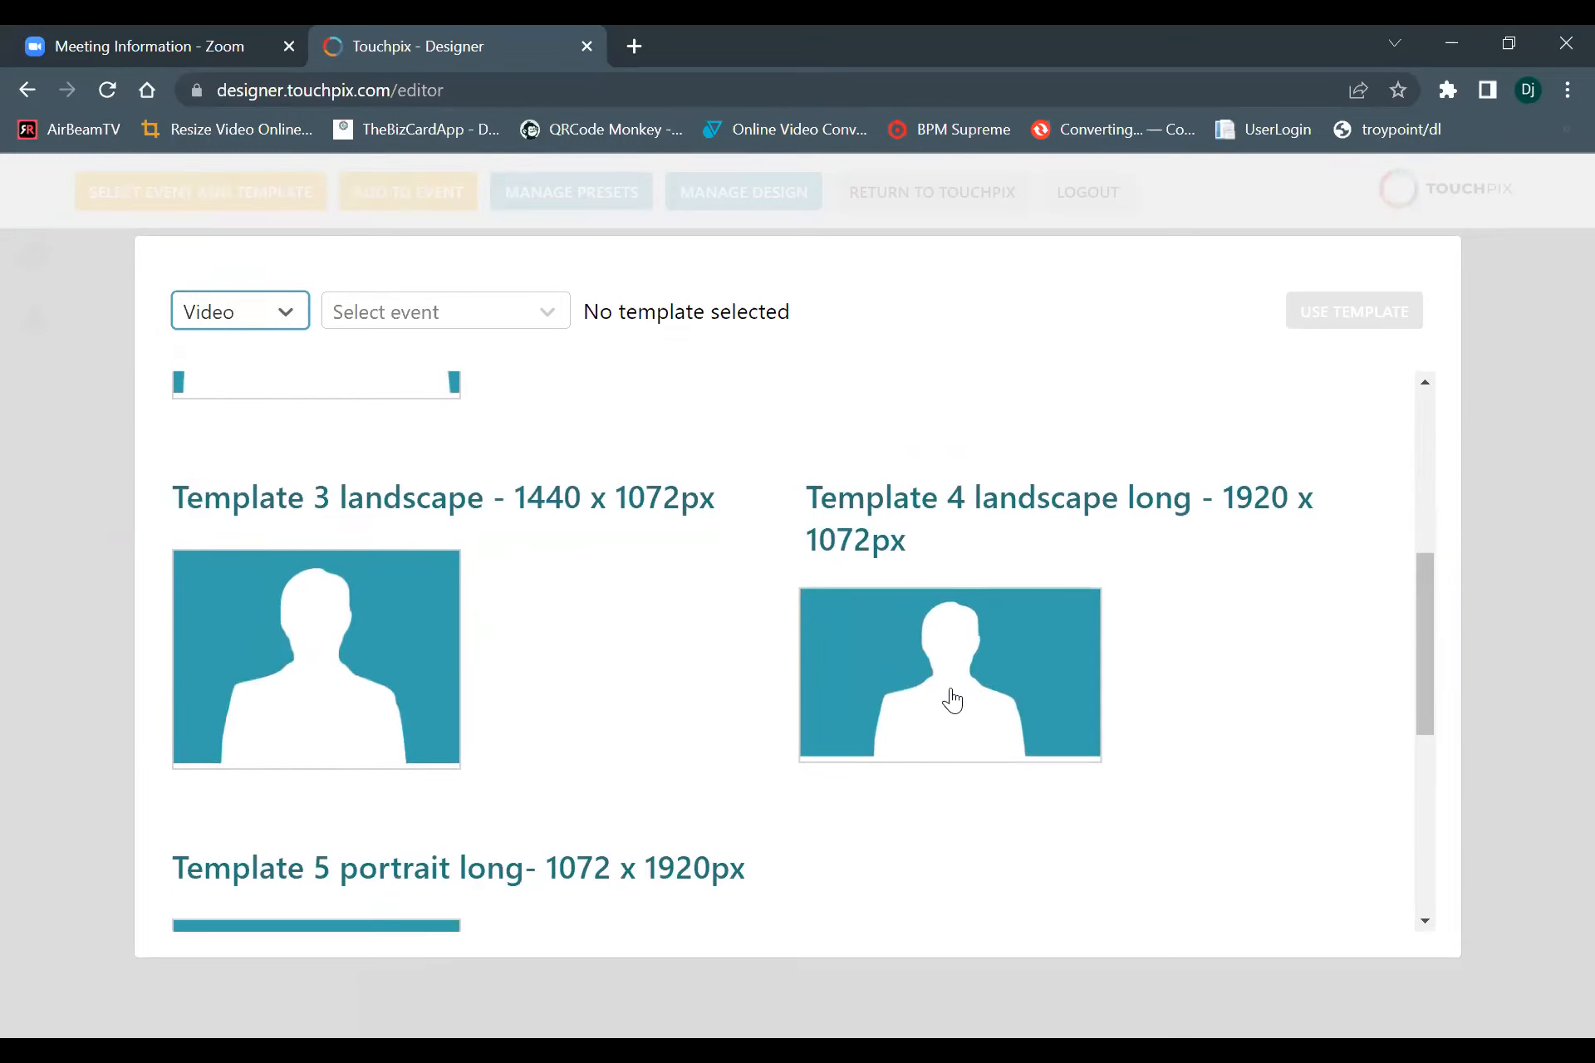
pyautogui.scroll(-3, 321, 790)
pyautogui.scroll(-3, 348, 828)
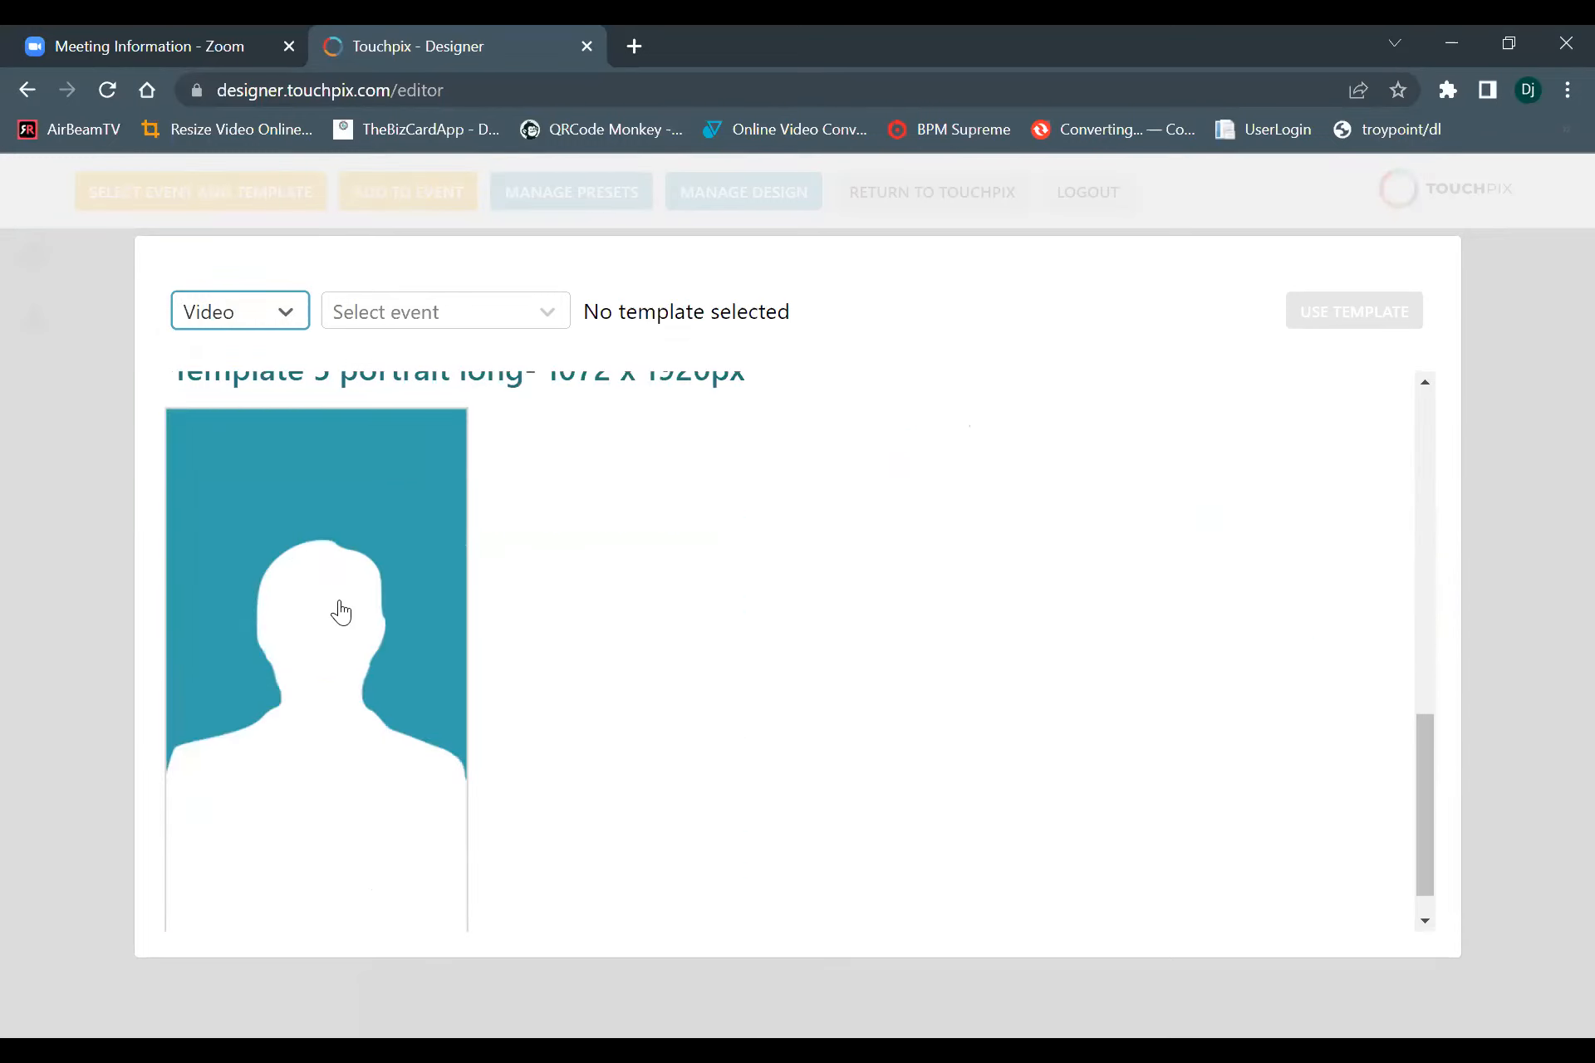
pyautogui.scroll(9, 402, 624)
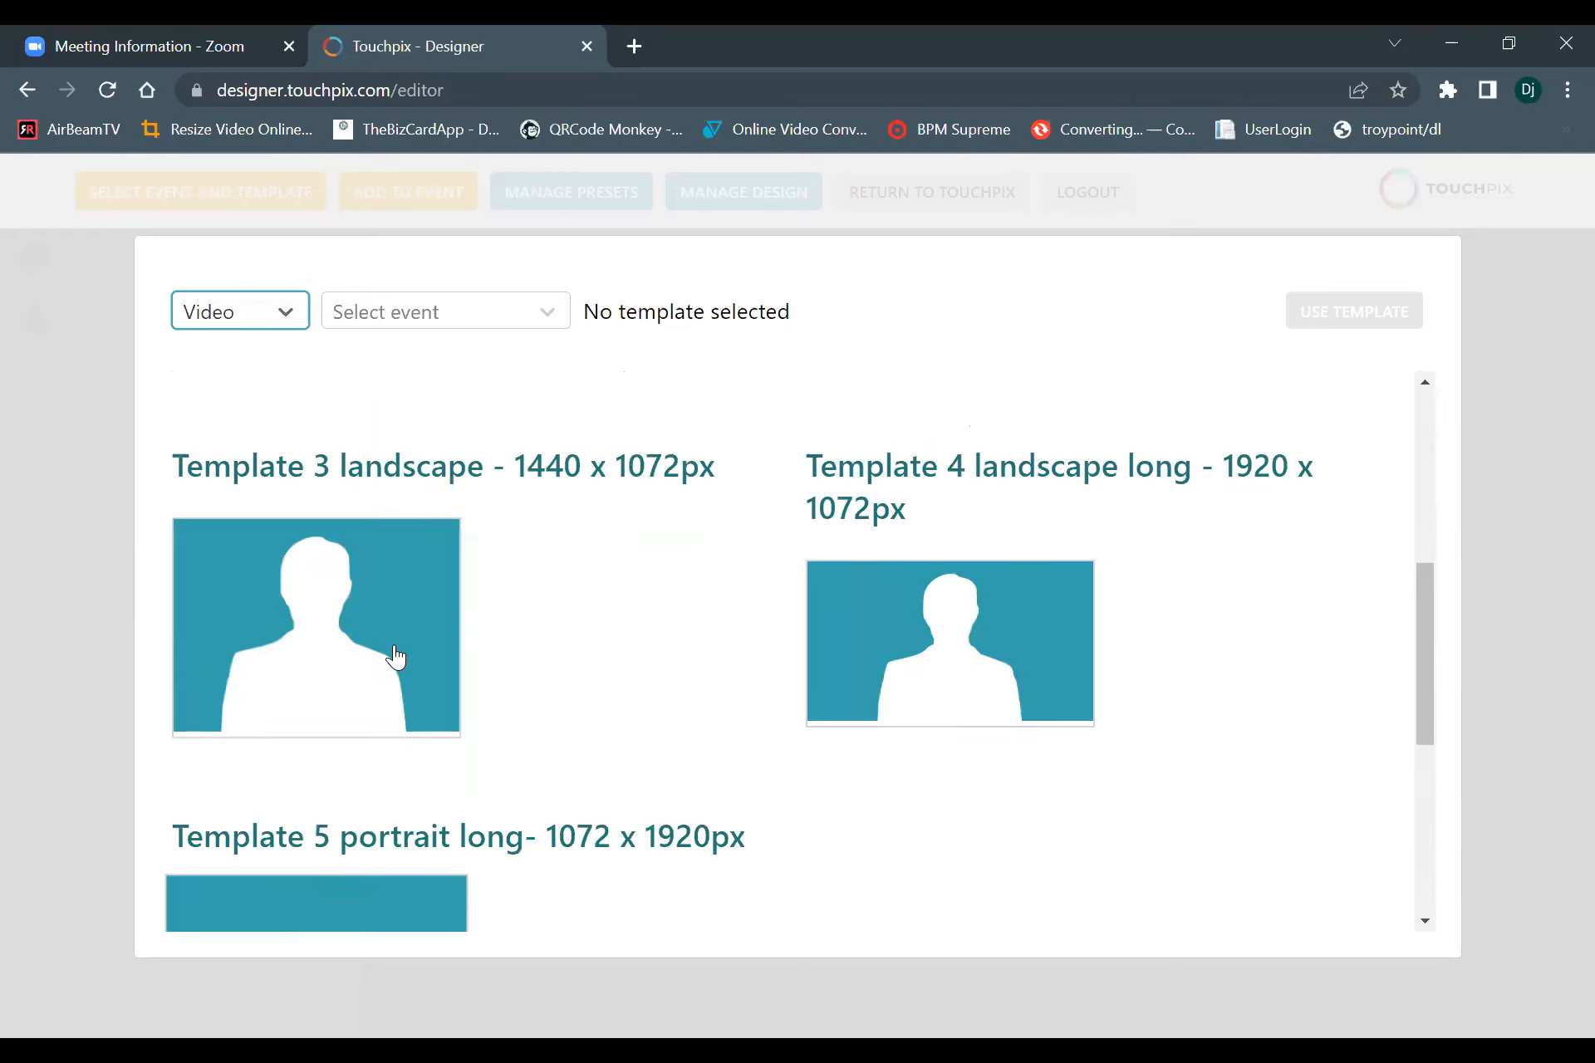
pyautogui.scroll(4, 337, 486)
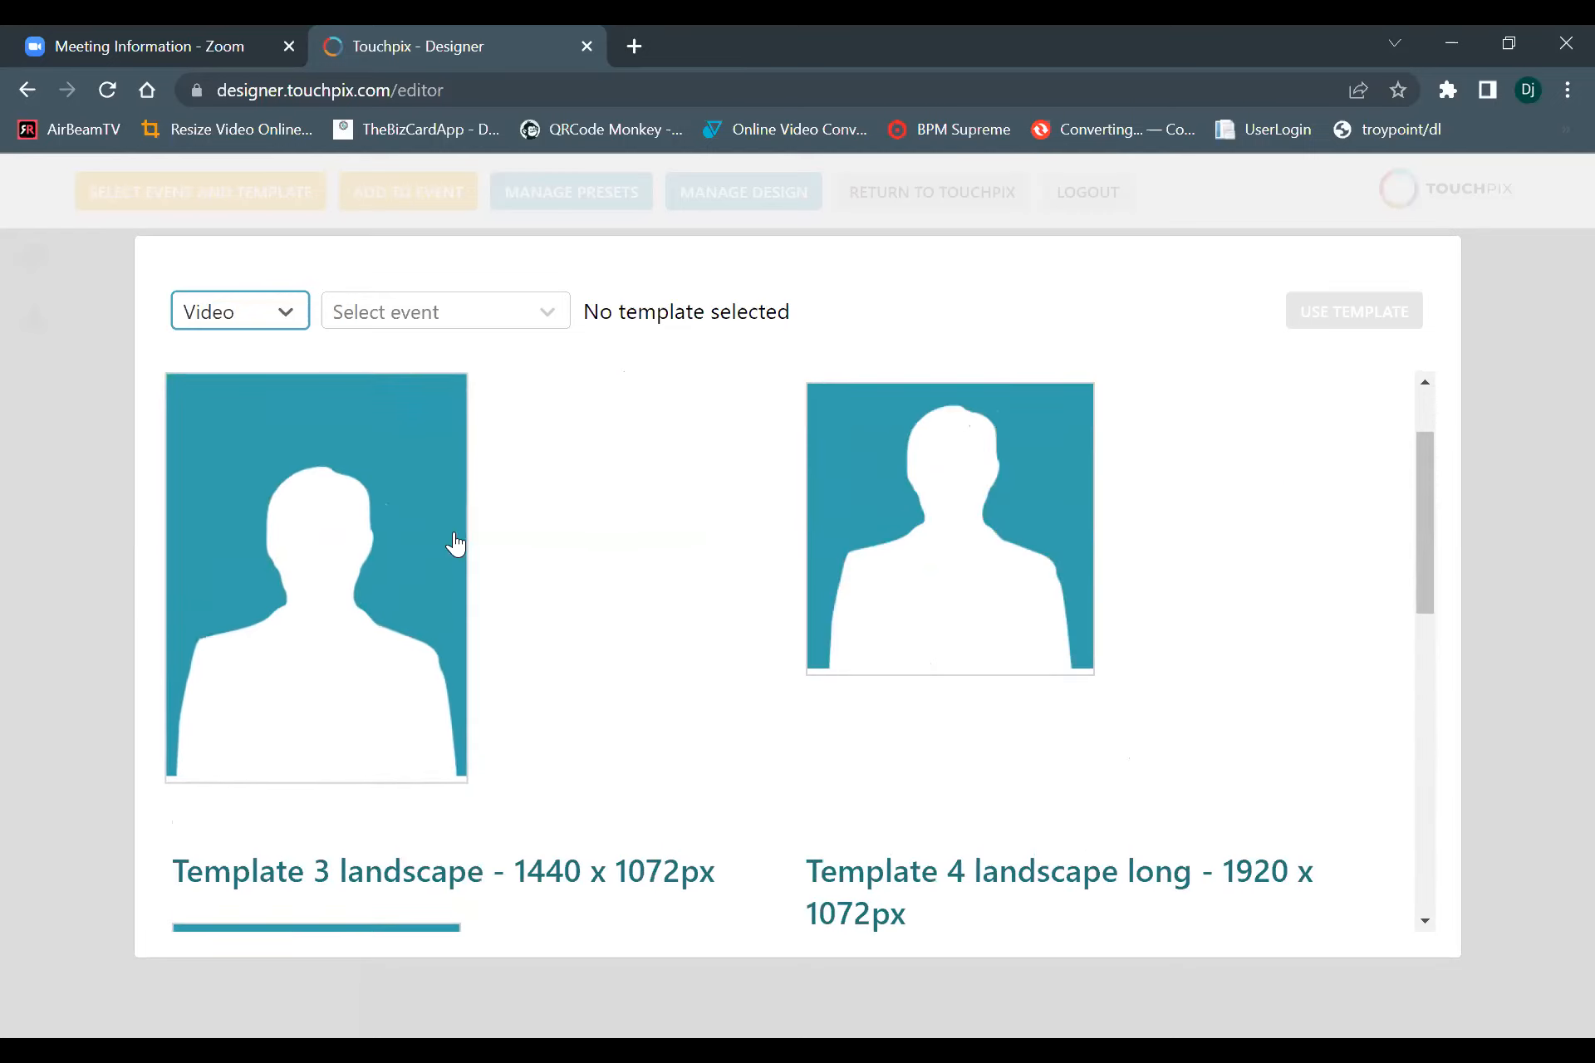
# Load the Template 2 square (1072 x 1072px) video template for the webinar scanpix event into the editor.
pyautogui.click(987, 570)
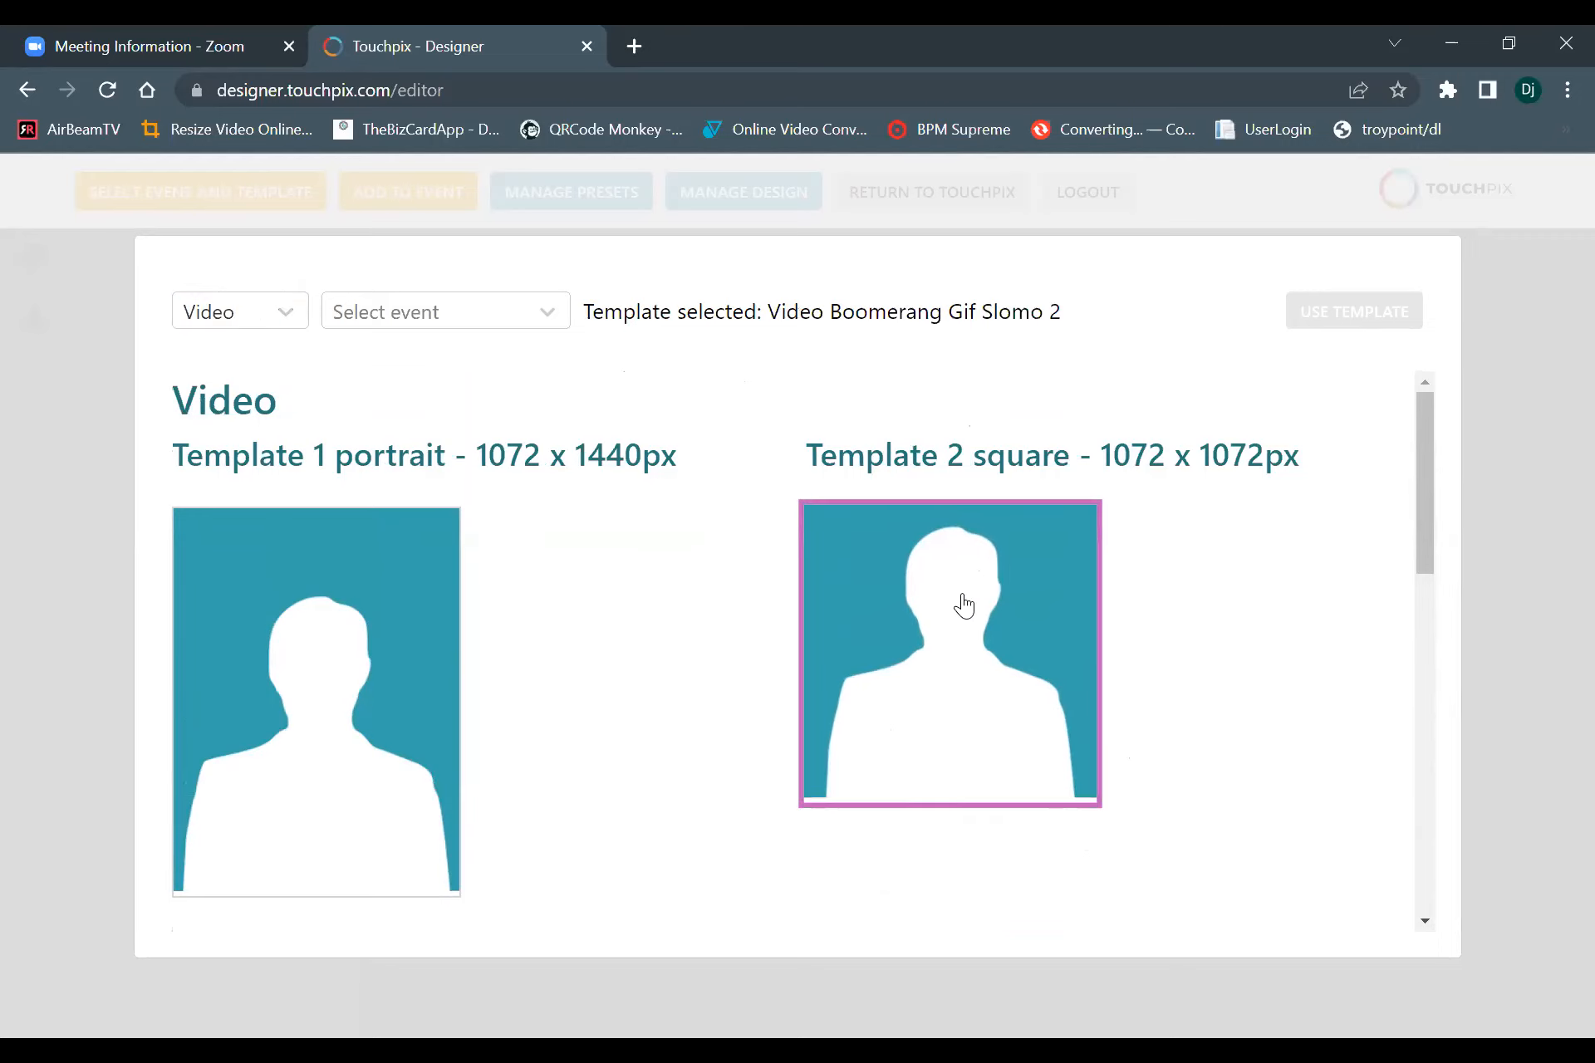
pyautogui.click(457, 313)
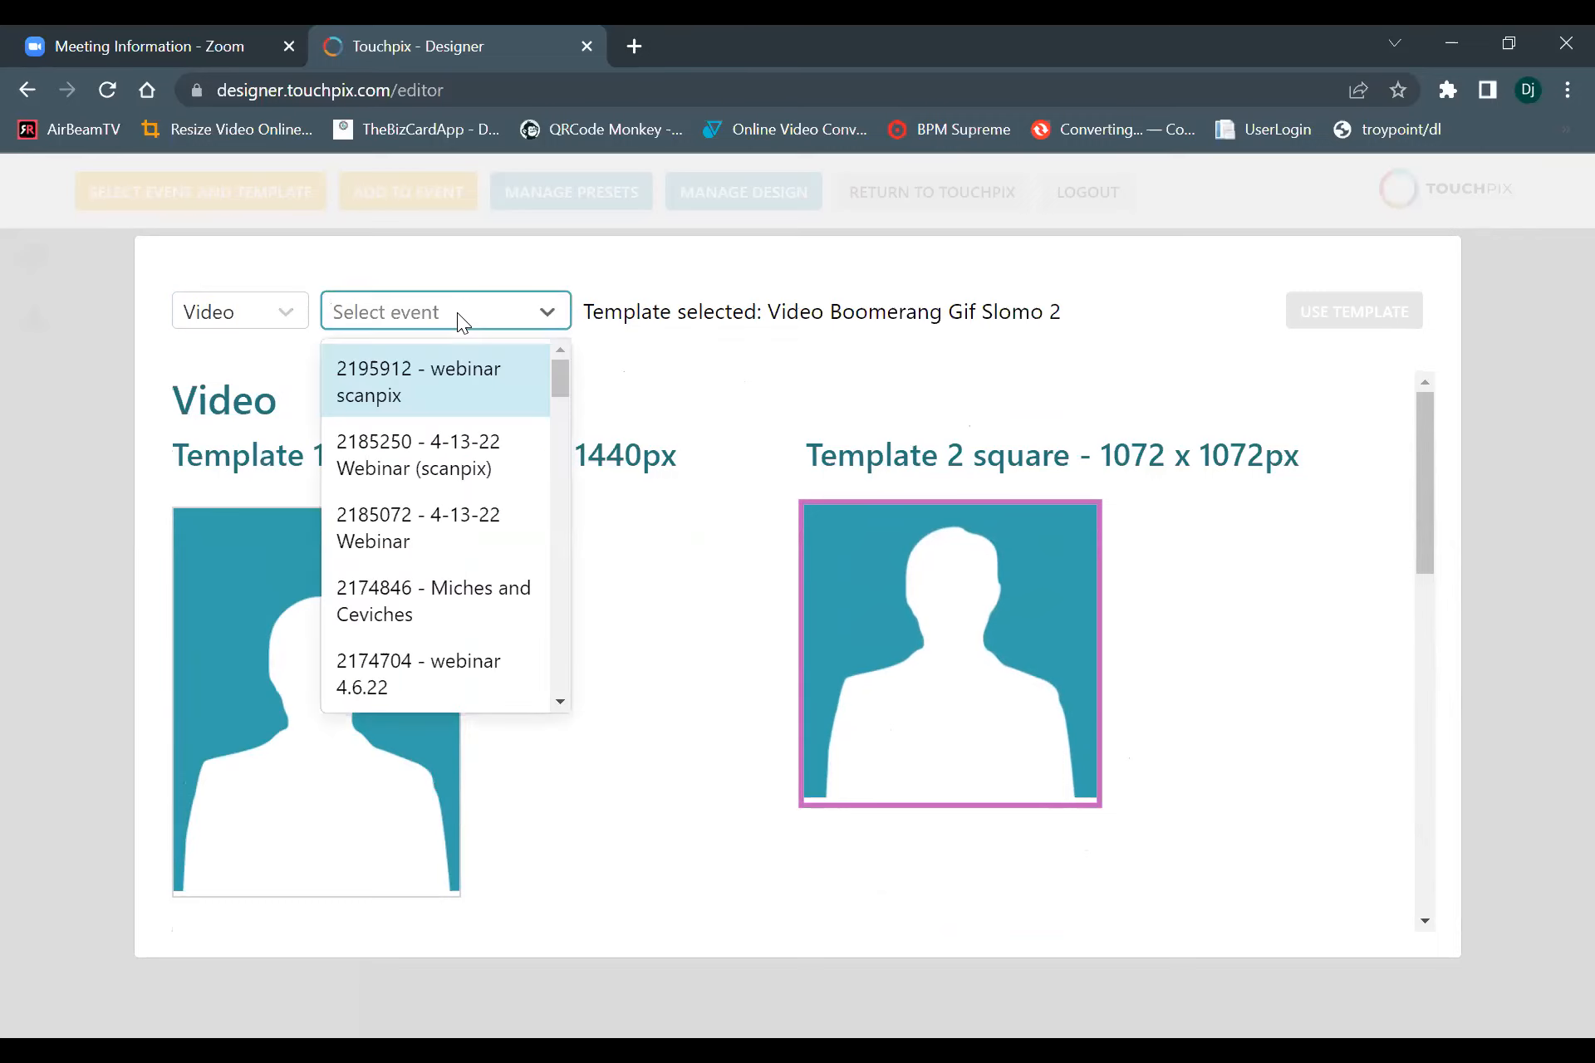
pyautogui.click(444, 374)
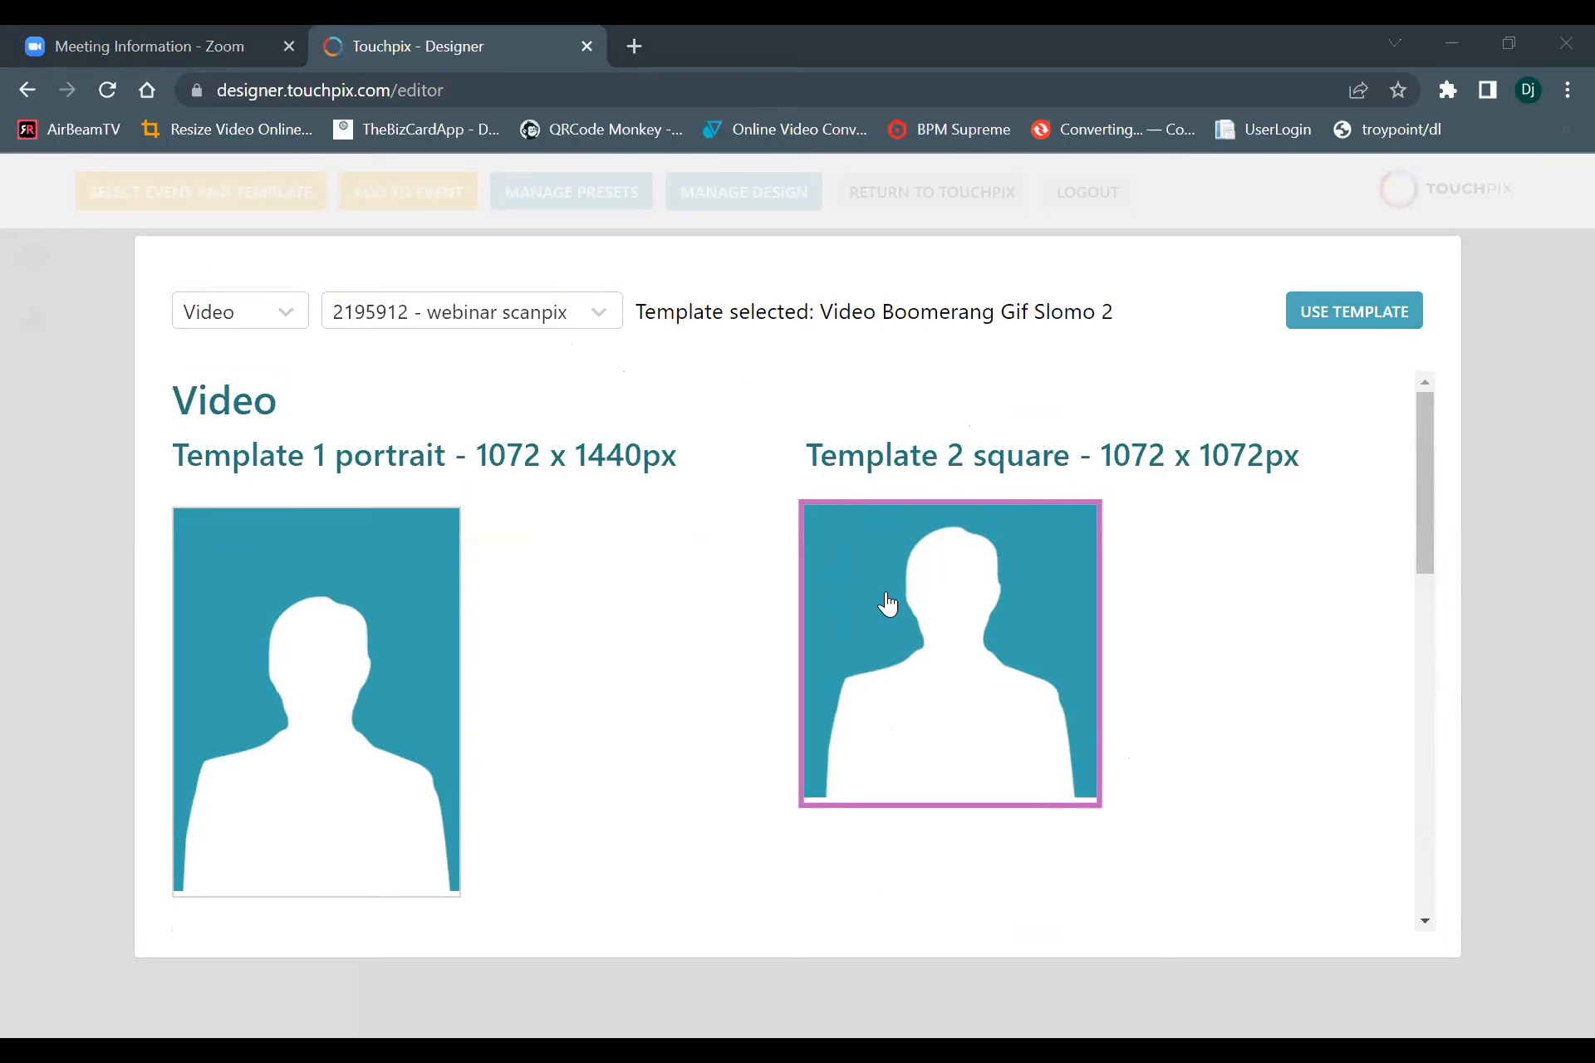
pyautogui.scroll(-2, 890, 612)
pyautogui.scroll(2, 1217, 439)
pyautogui.click(1312, 321)
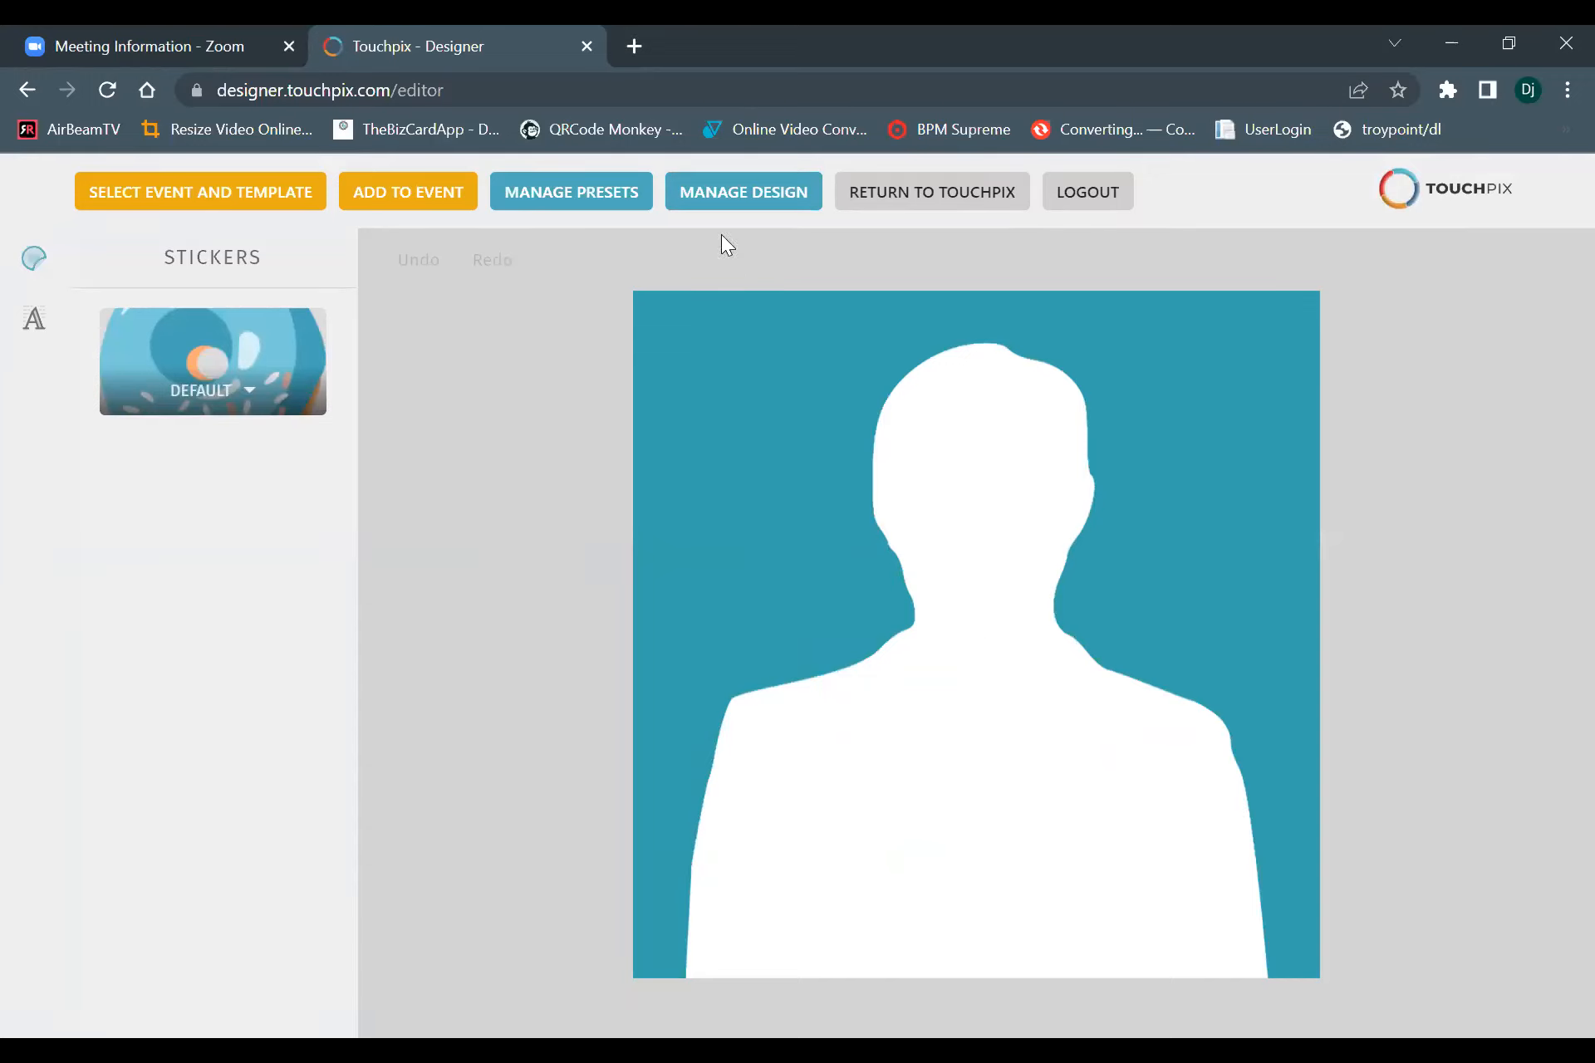
# Open the design library and browse the available overlay designs.
pyautogui.moveTo(735, 198)
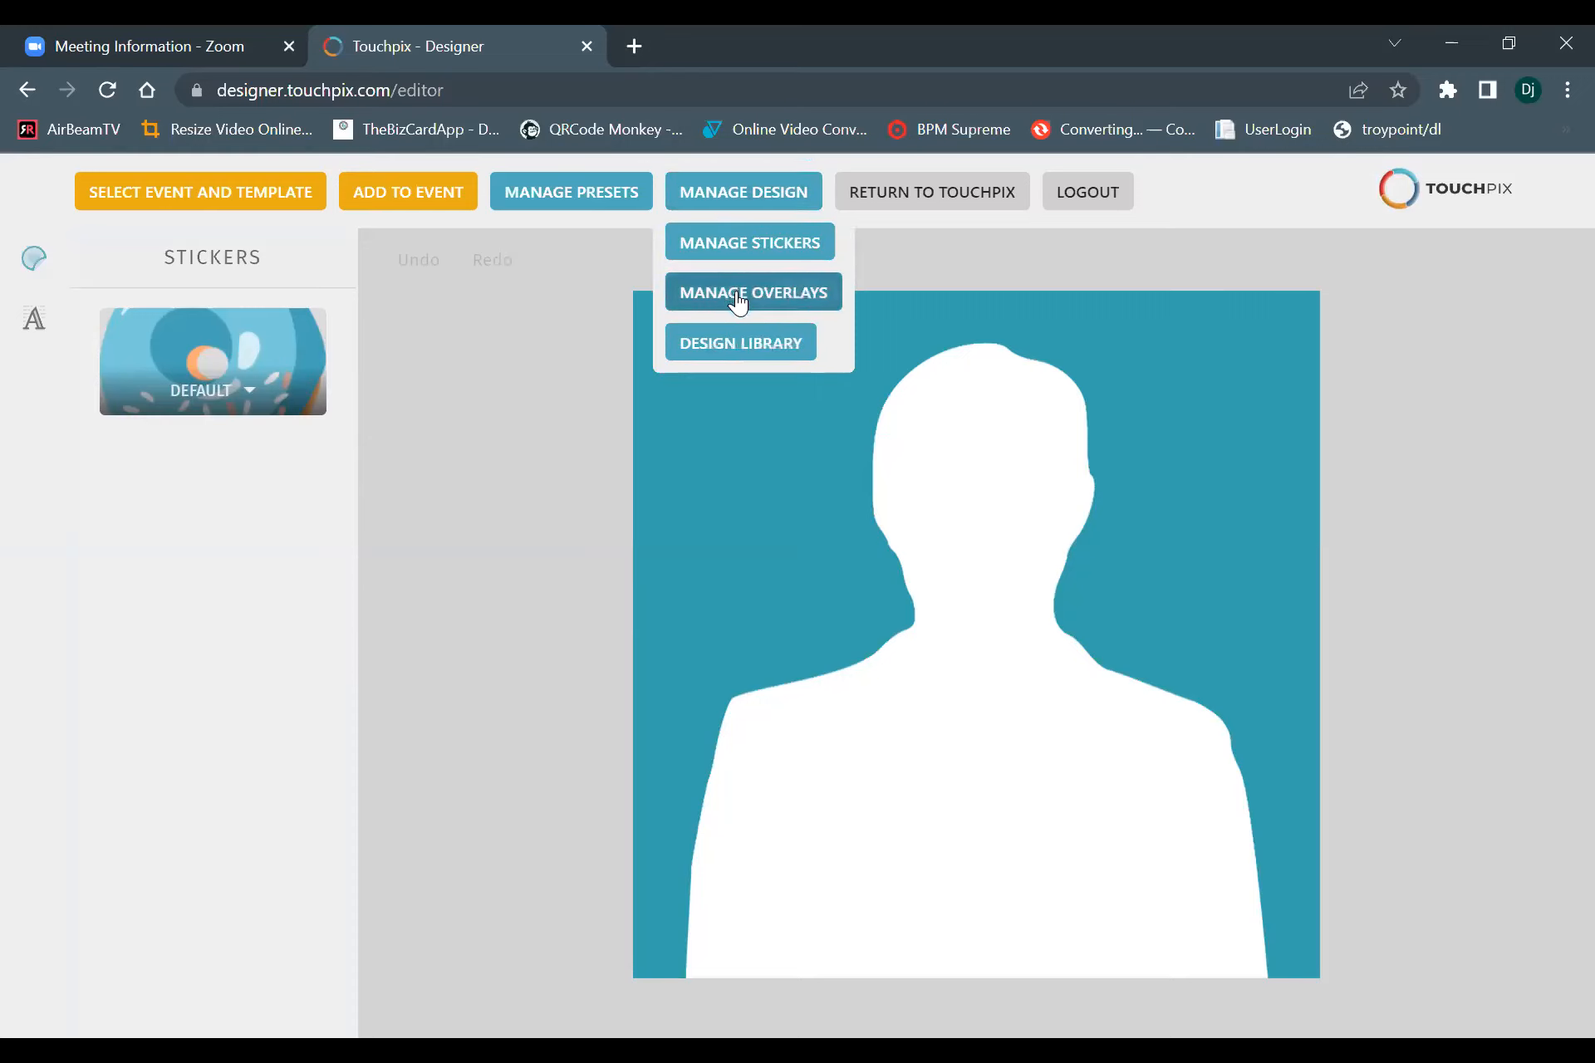
pyautogui.click(731, 350)
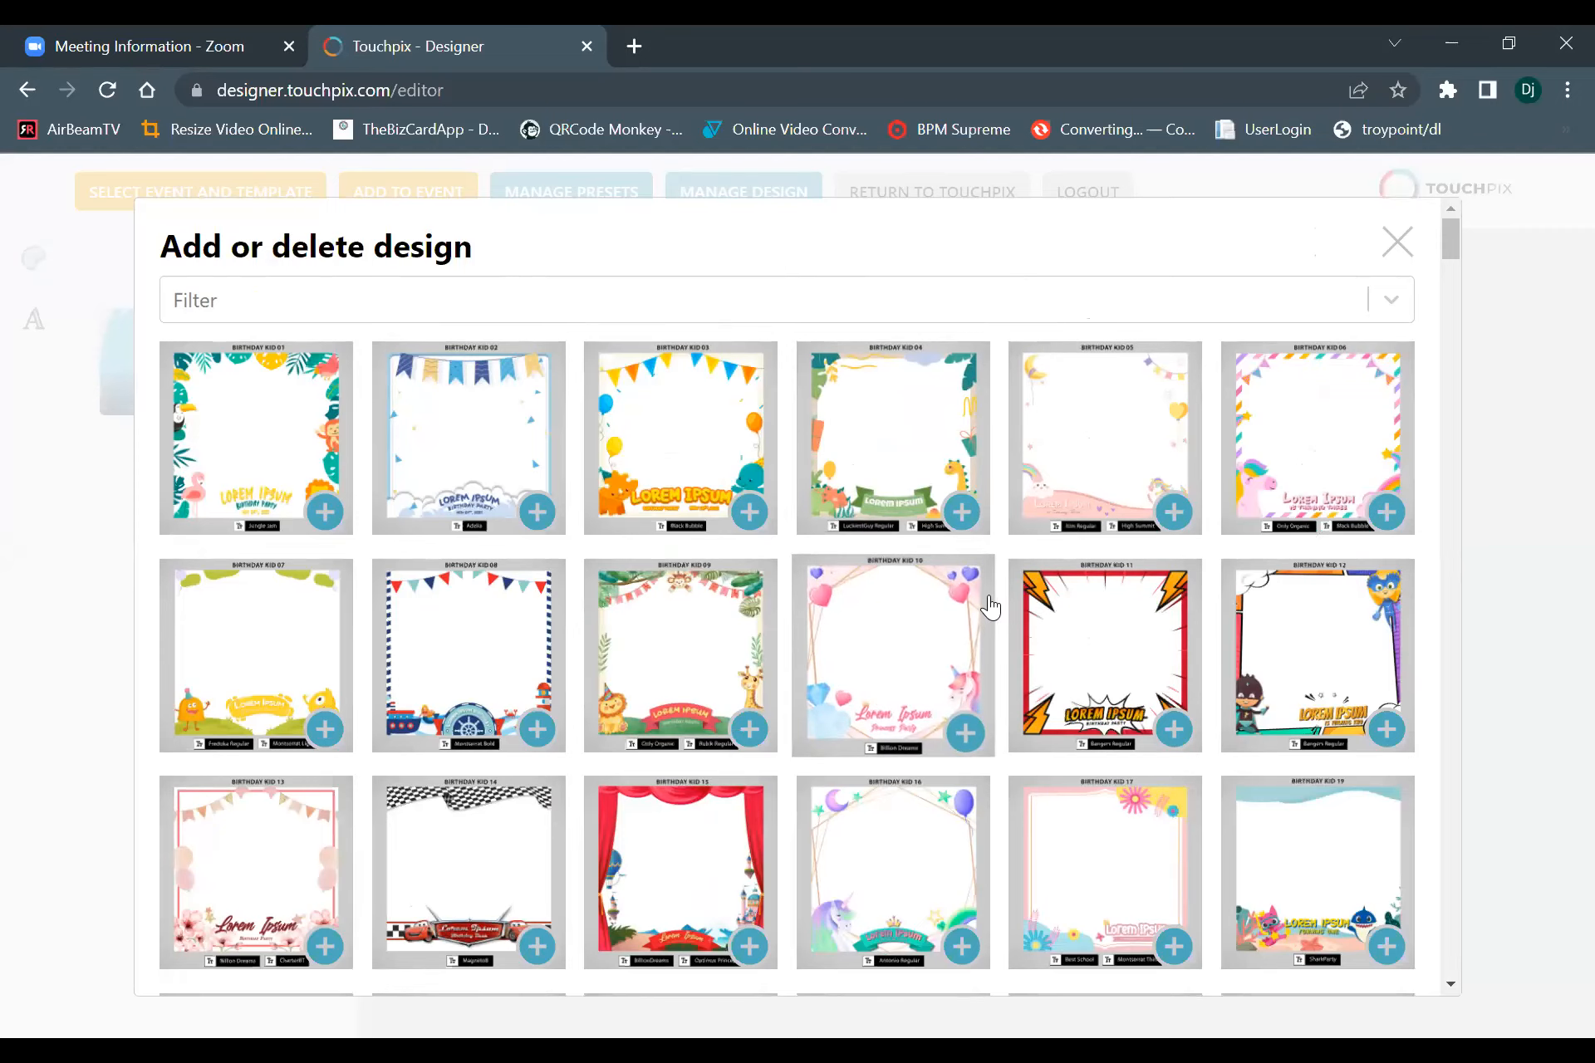
pyautogui.scroll(-2, 930, 657)
pyautogui.scroll(-2, 930, 658)
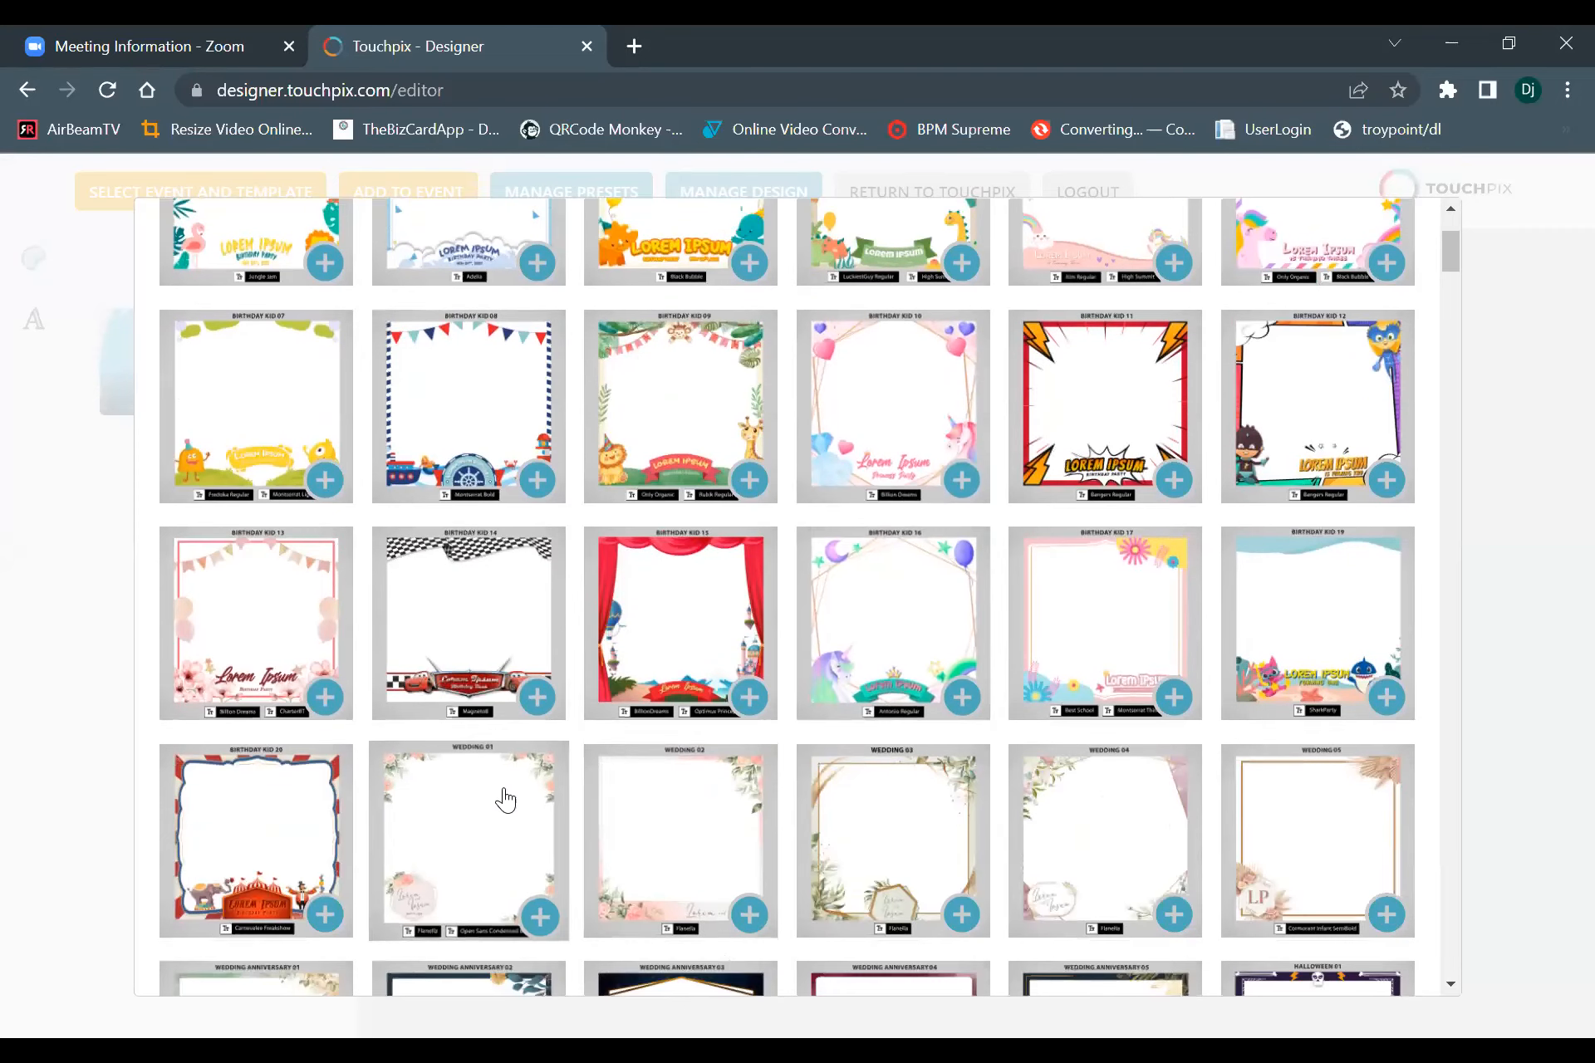
pyautogui.scroll(-8, 512, 798)
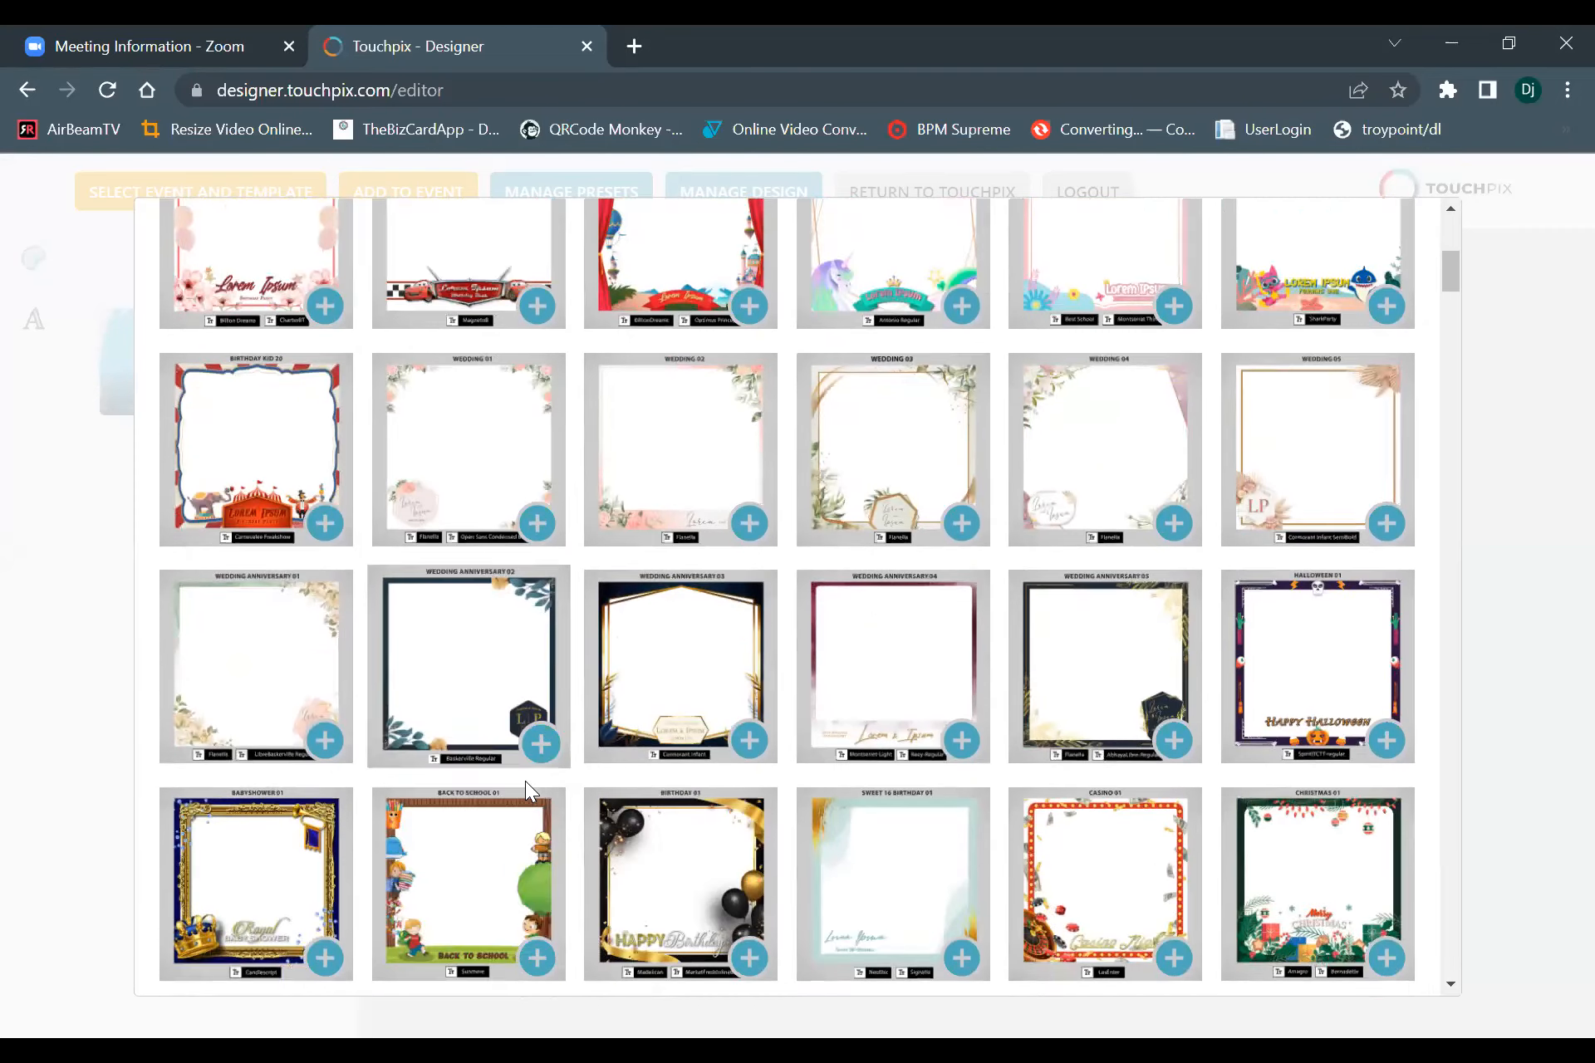
pyautogui.scroll(-8, 532, 787)
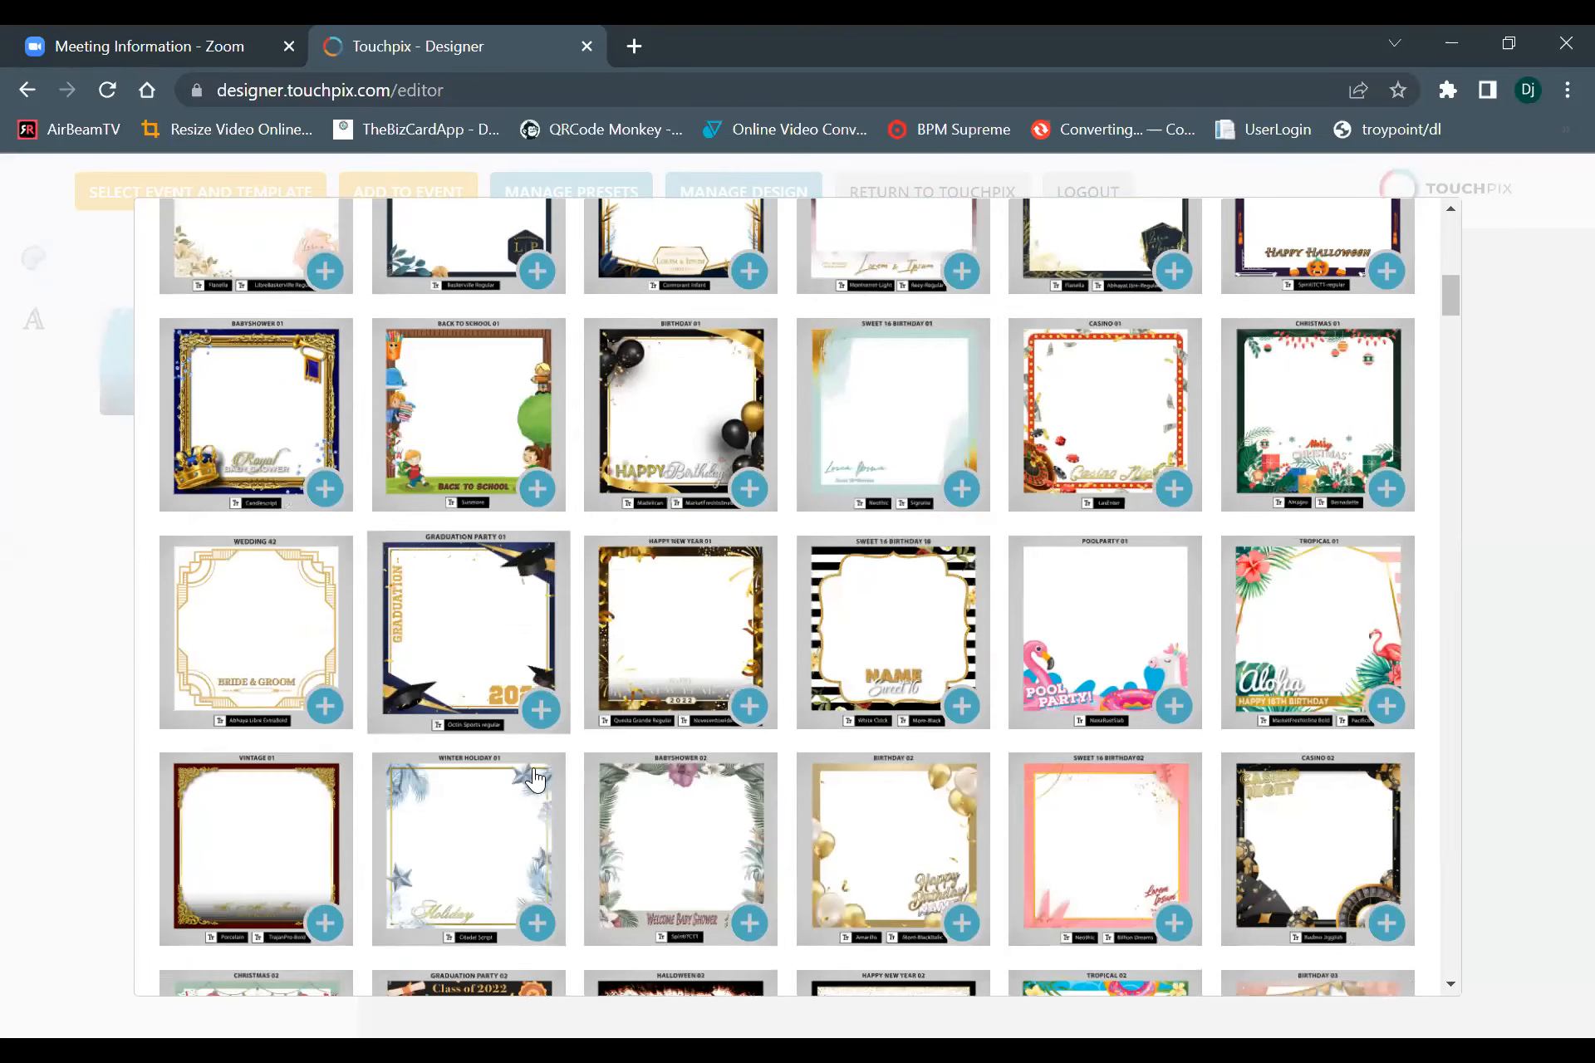
pyautogui.scroll(-10, 538, 781)
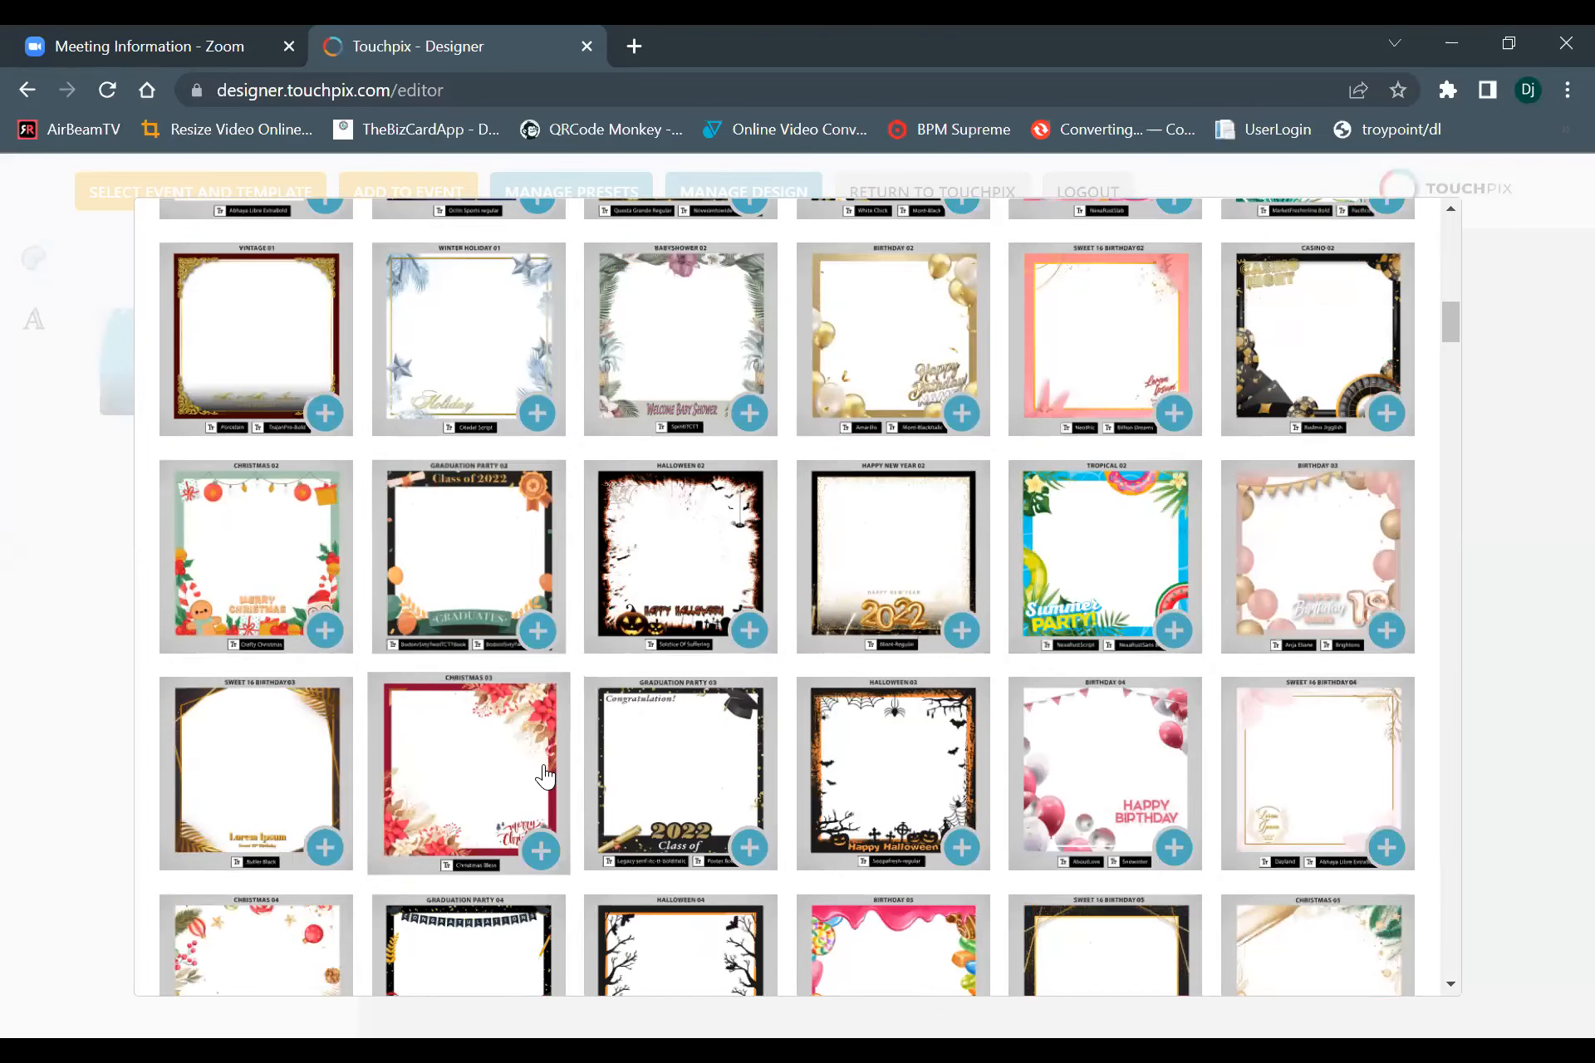
pyautogui.scroll(20, 546, 773)
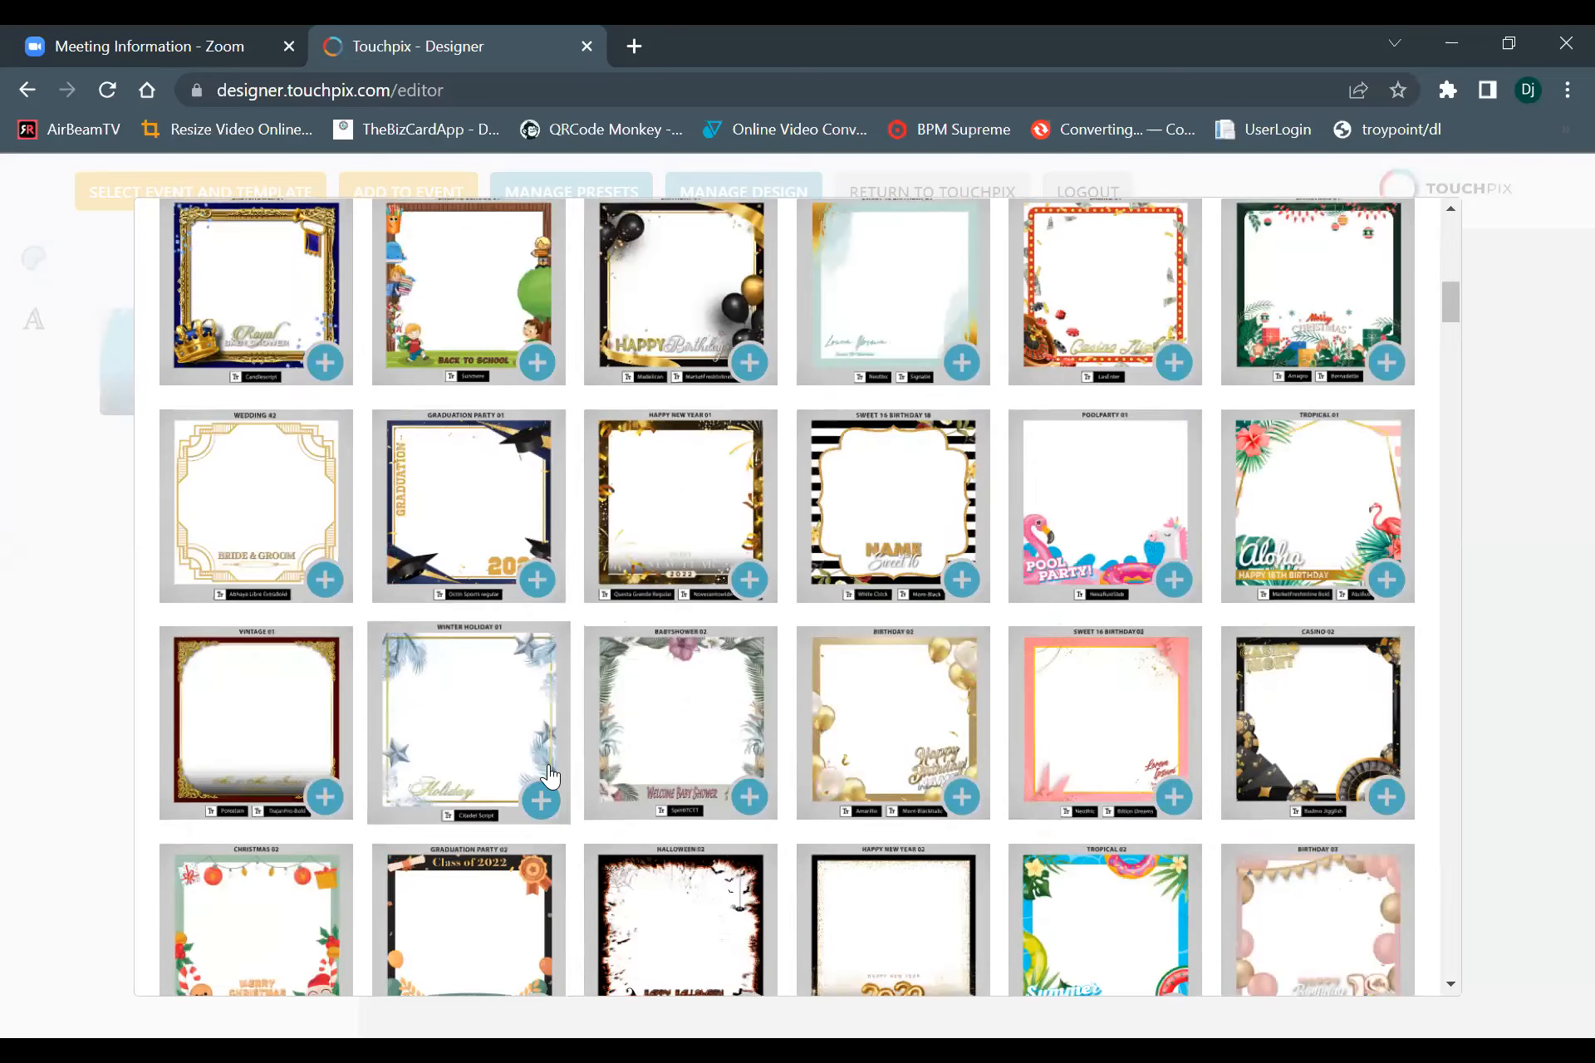
# Filter the design library by Birthday, look over the designs and clear the filter.
pyautogui.click(307, 290)
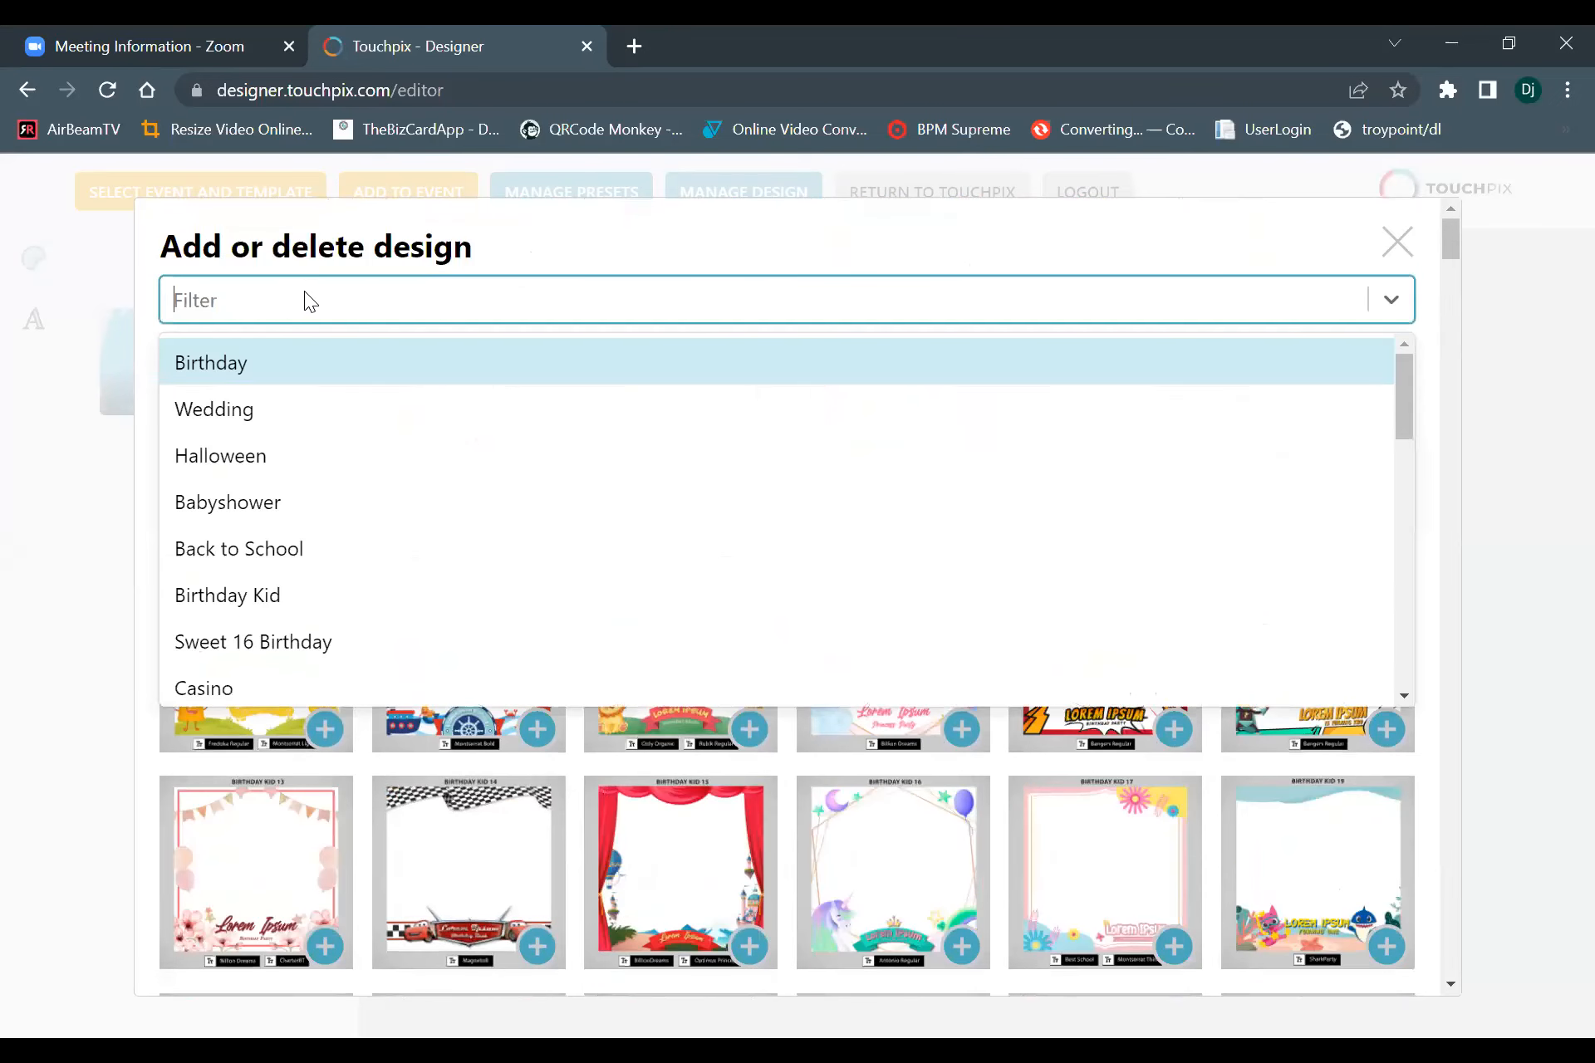
pyautogui.click(221, 363)
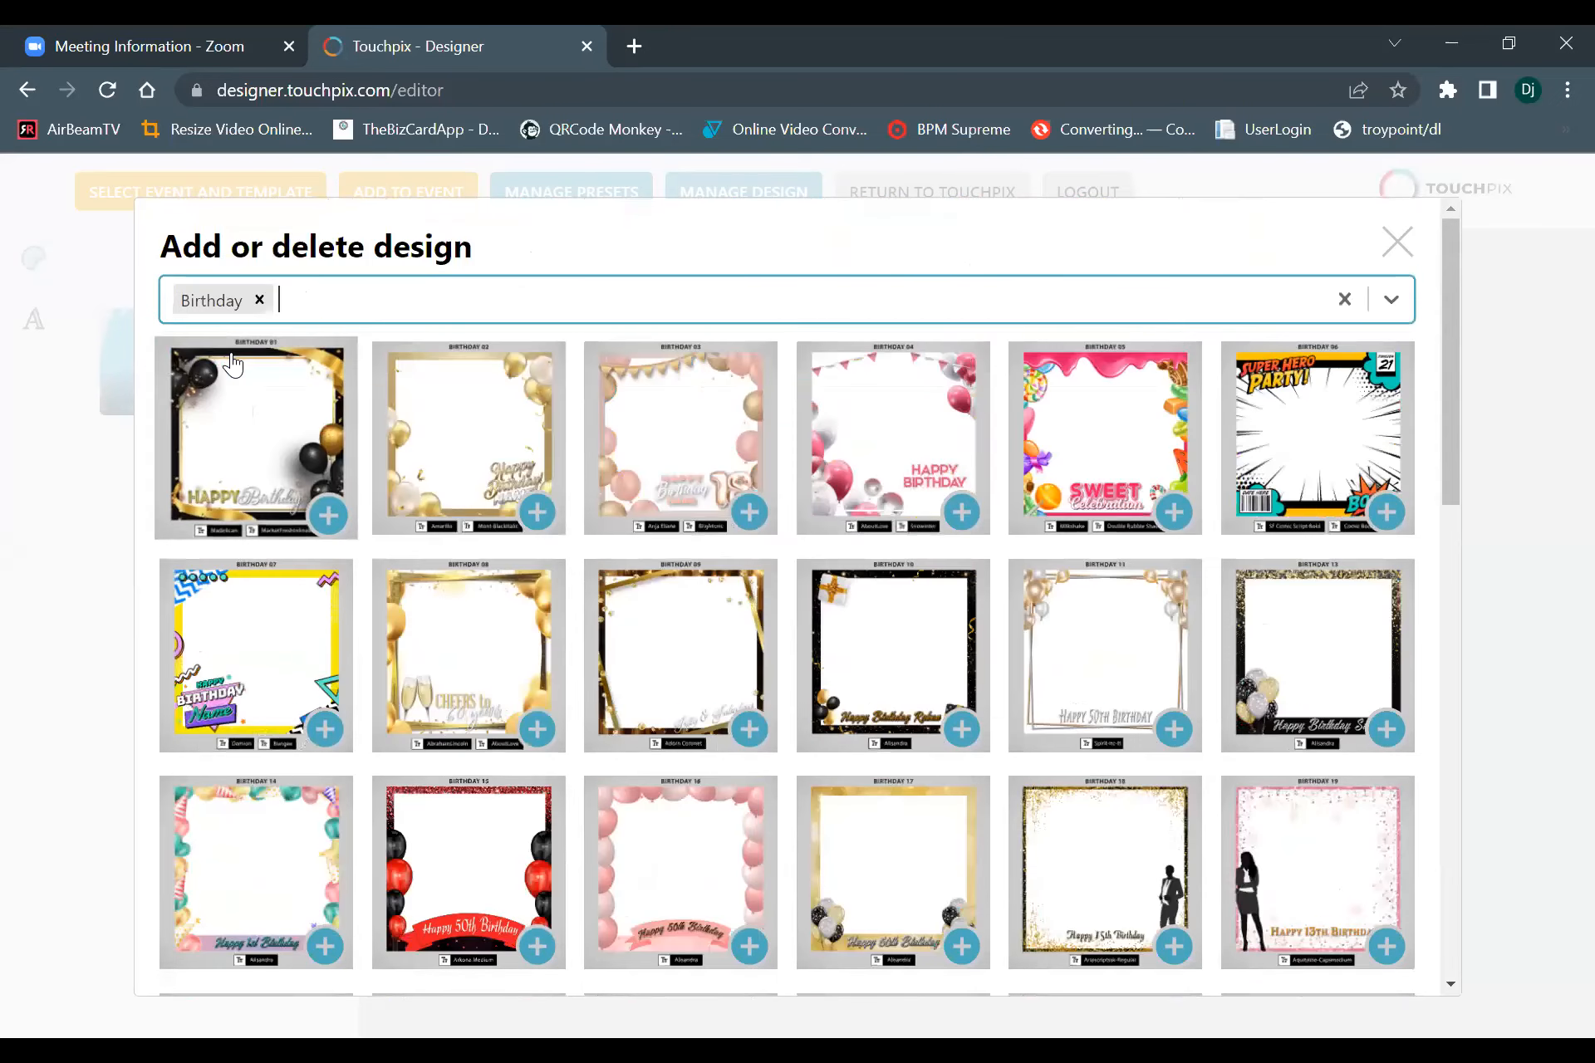
pyautogui.click(257, 300)
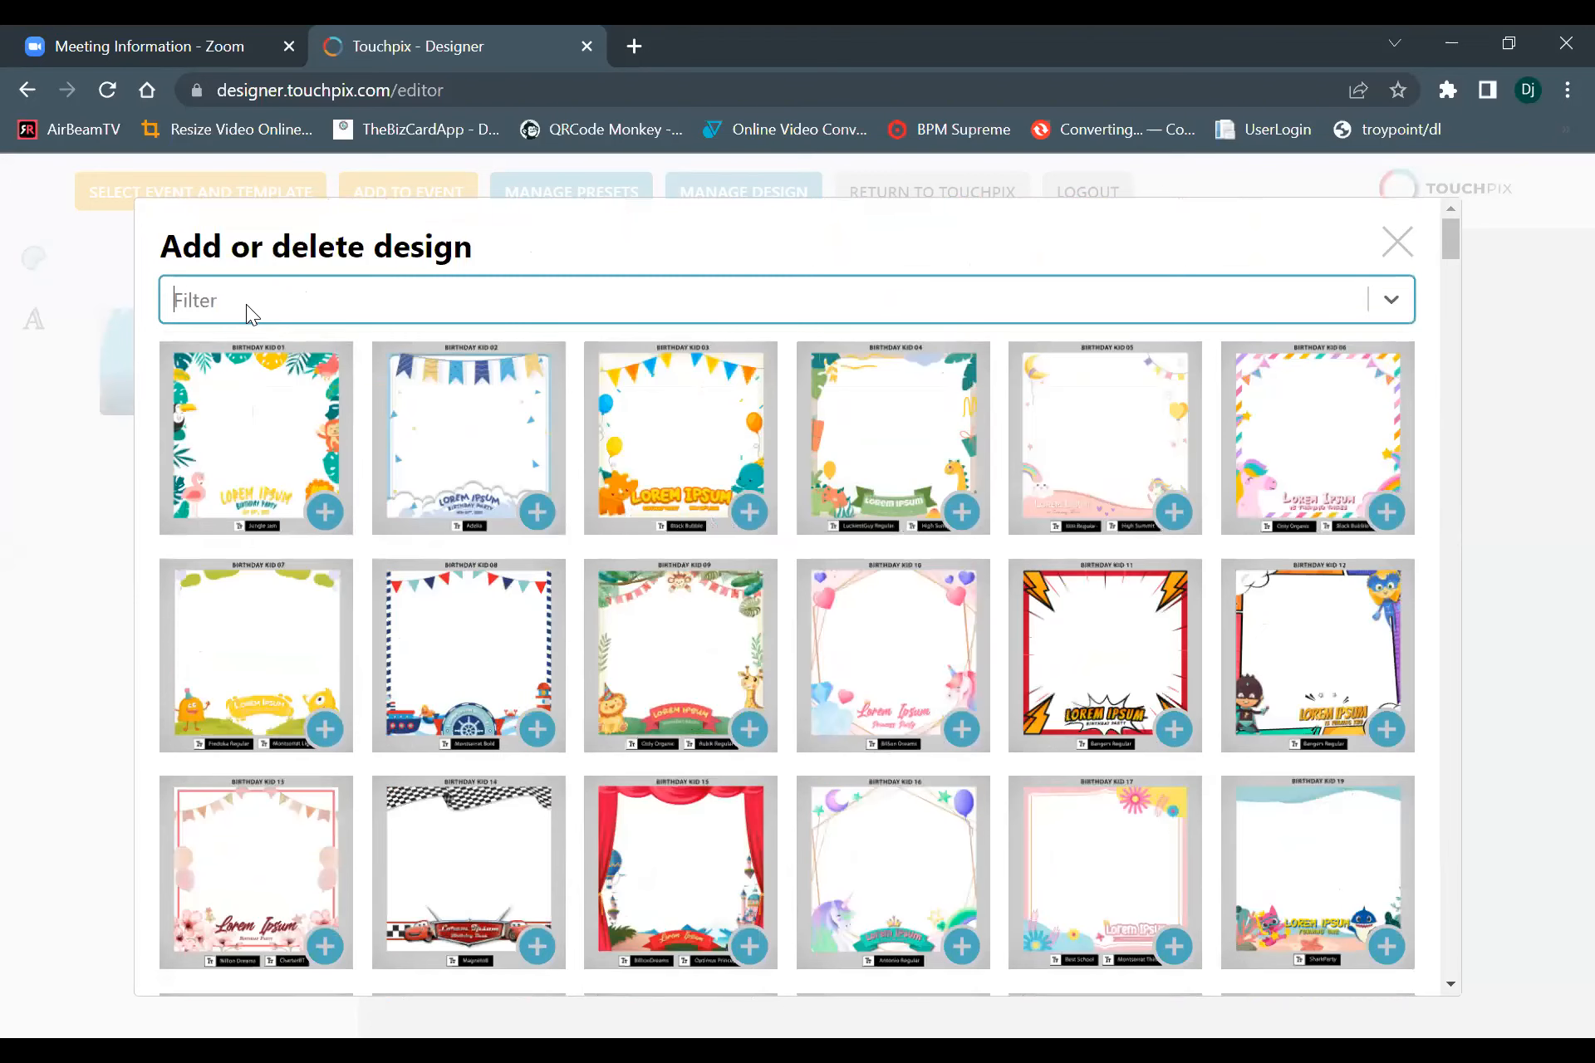
# Filter the design library by Wedding, browse the designs and remove the filter.
pyautogui.click(248, 309)
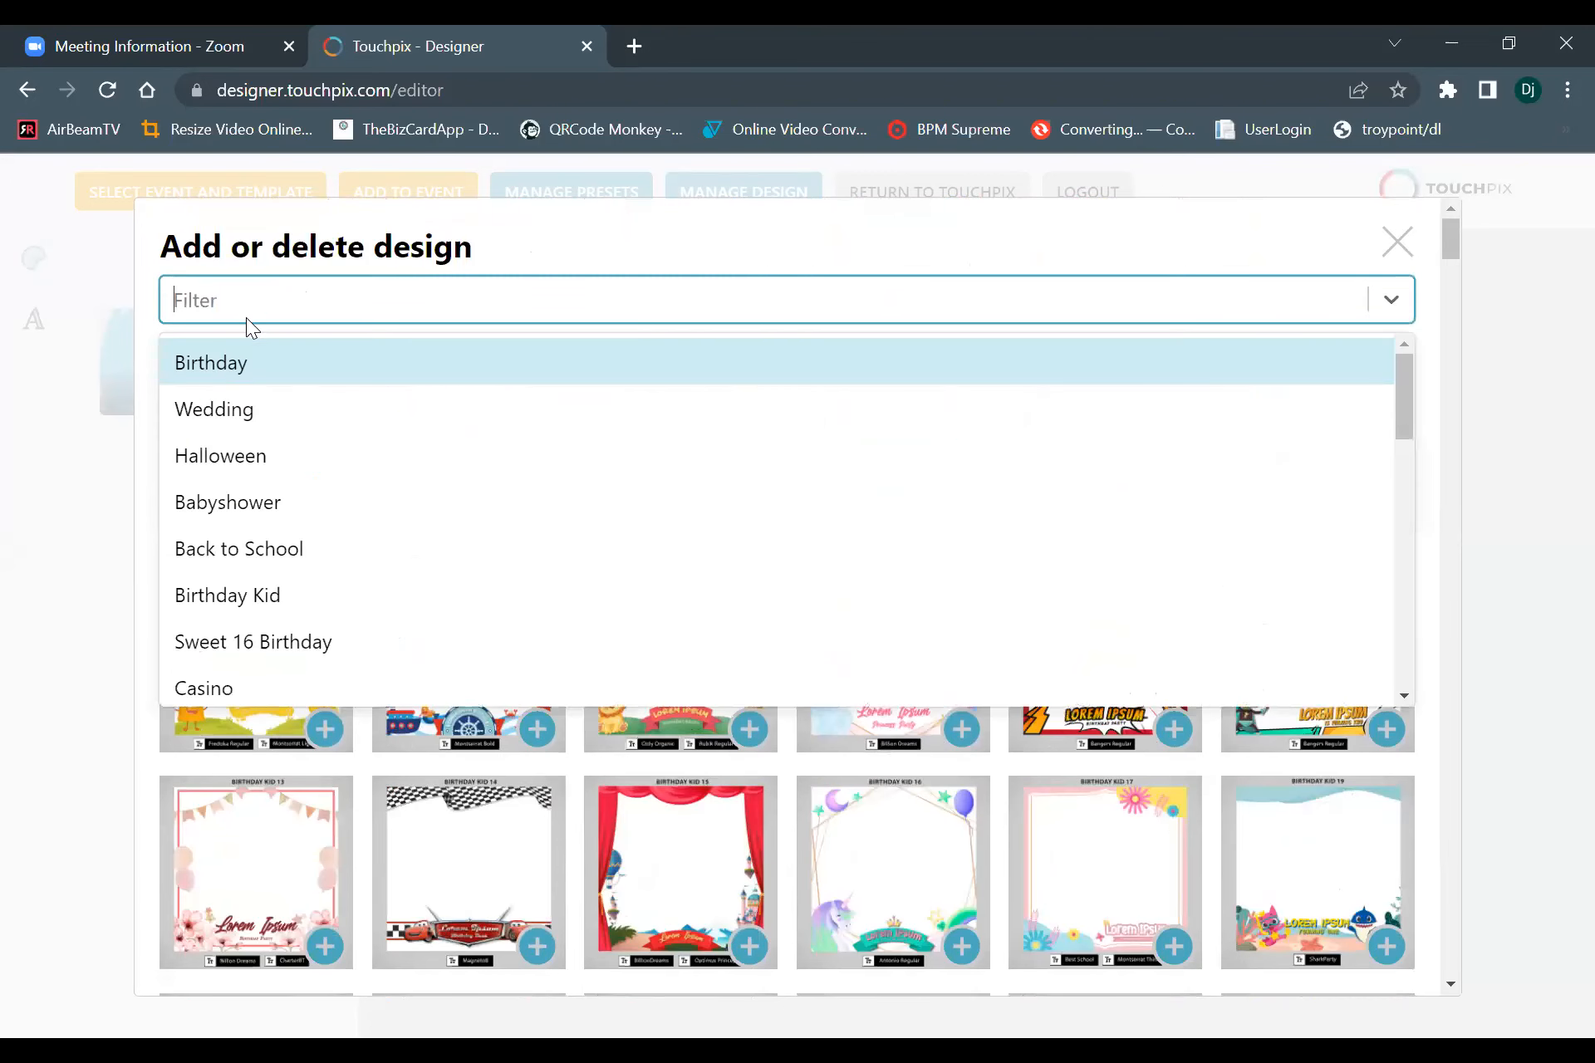
pyautogui.click(251, 415)
pyautogui.scroll(-9, 558, 660)
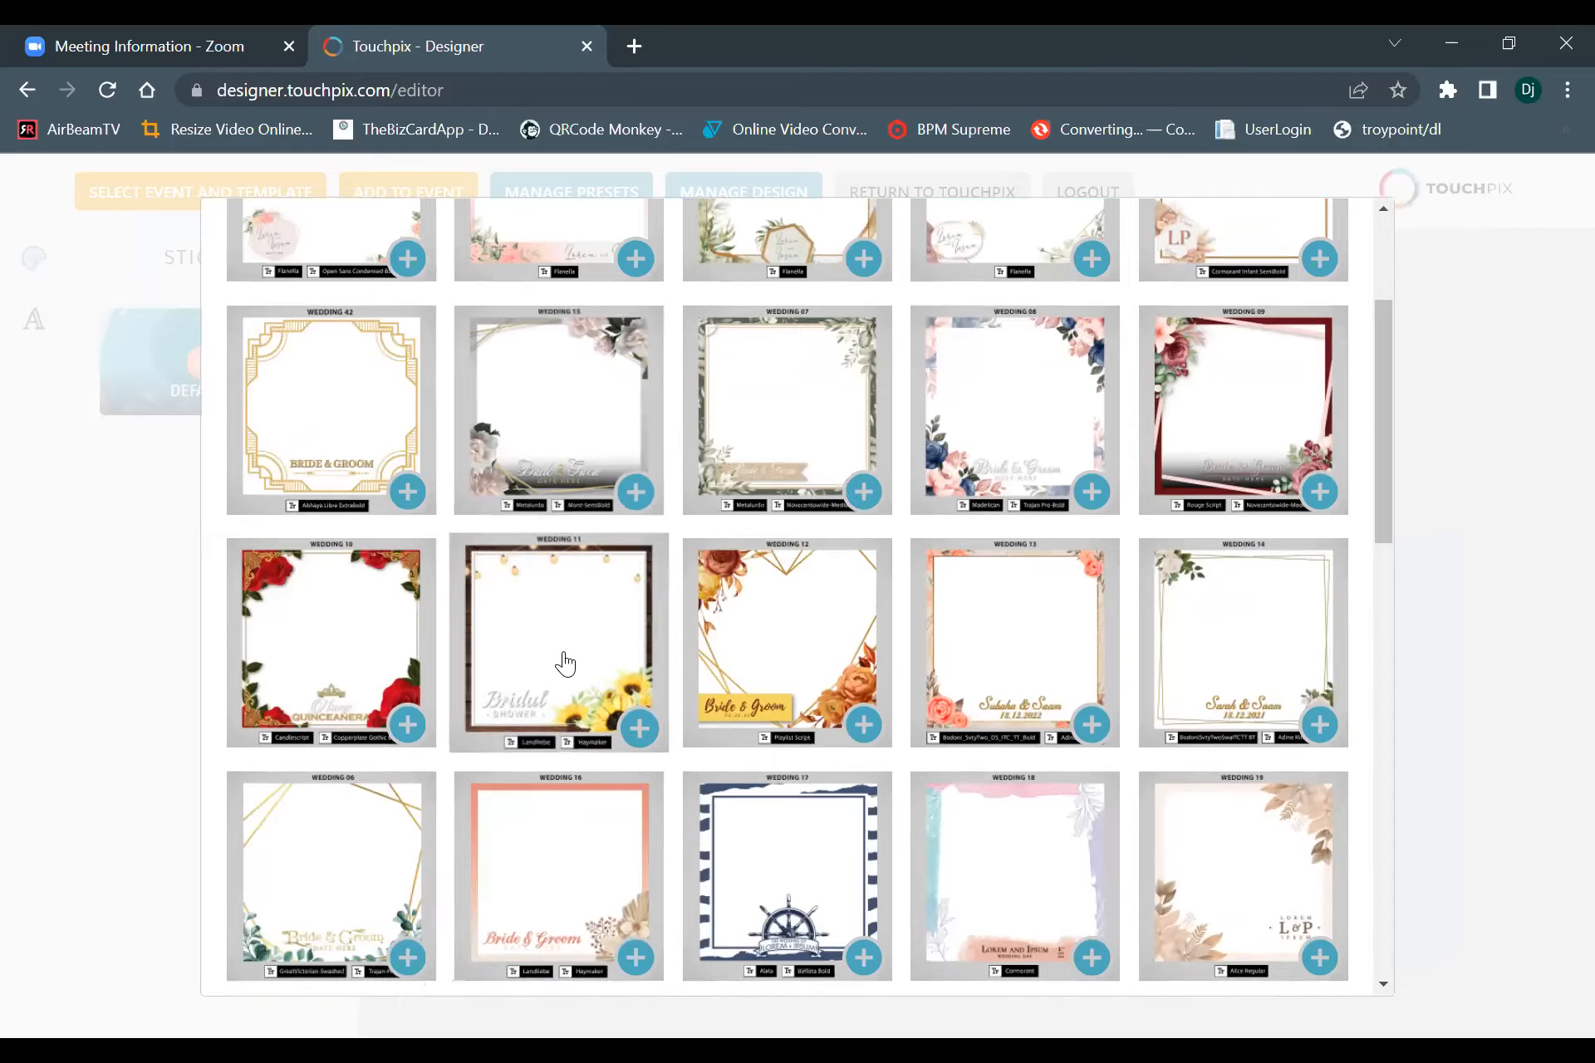
pyautogui.scroll(-12, 570, 660)
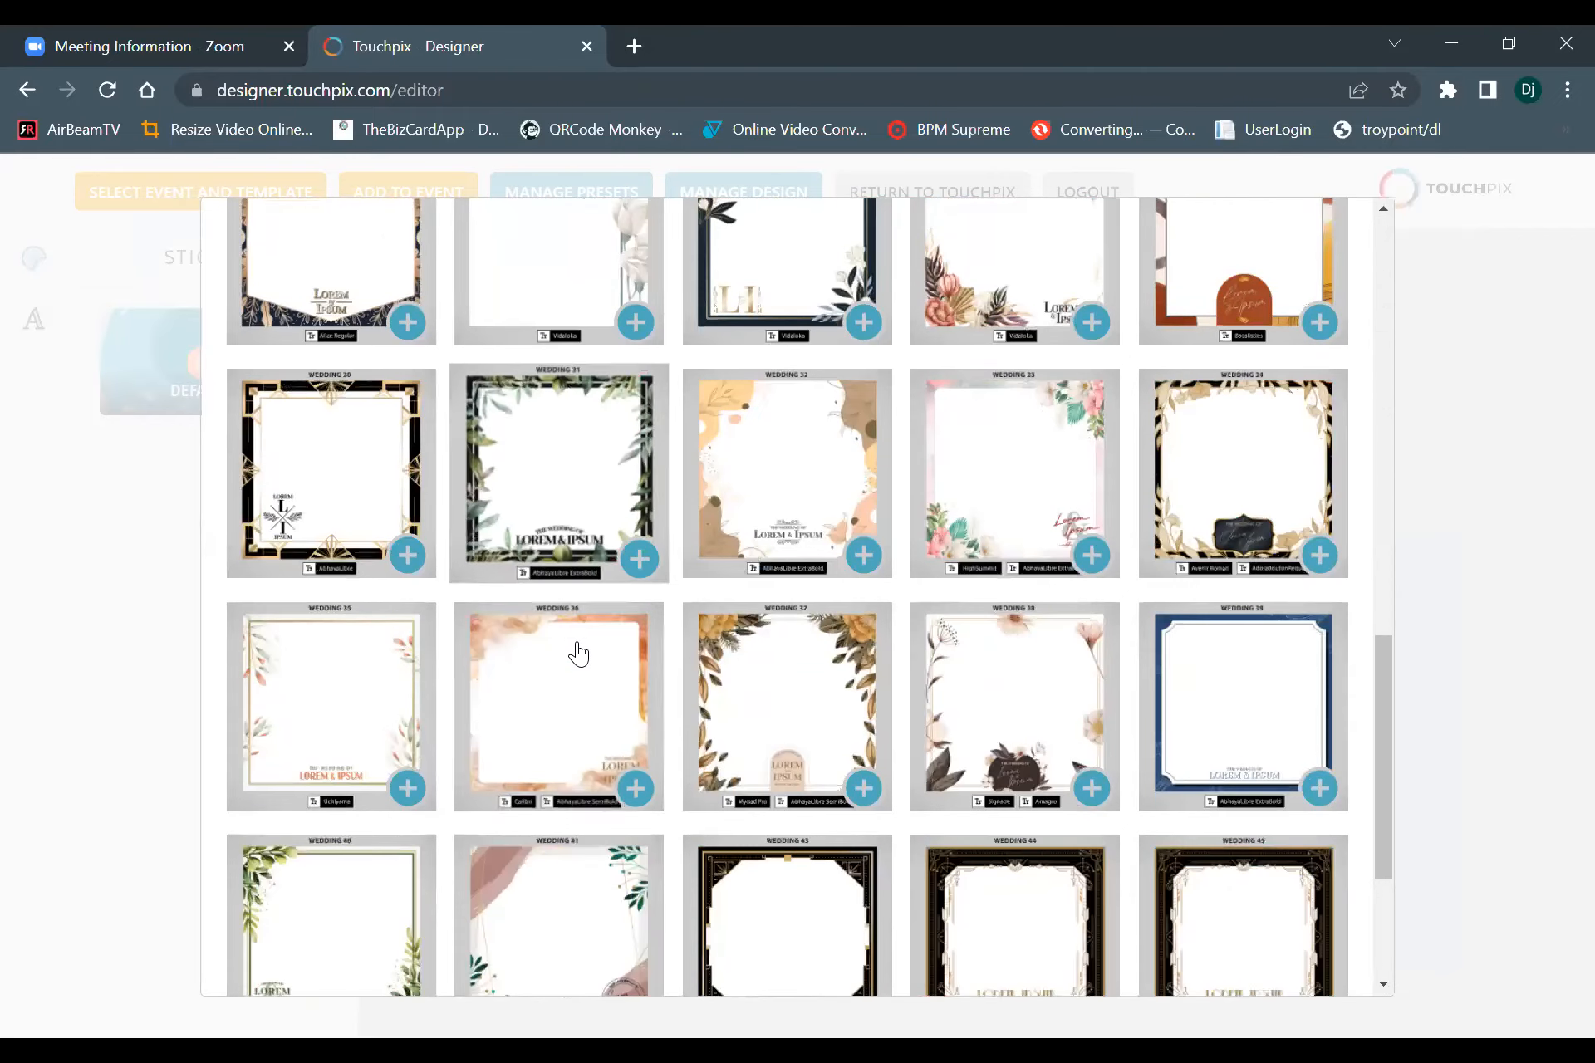
pyautogui.scroll(20, 579, 647)
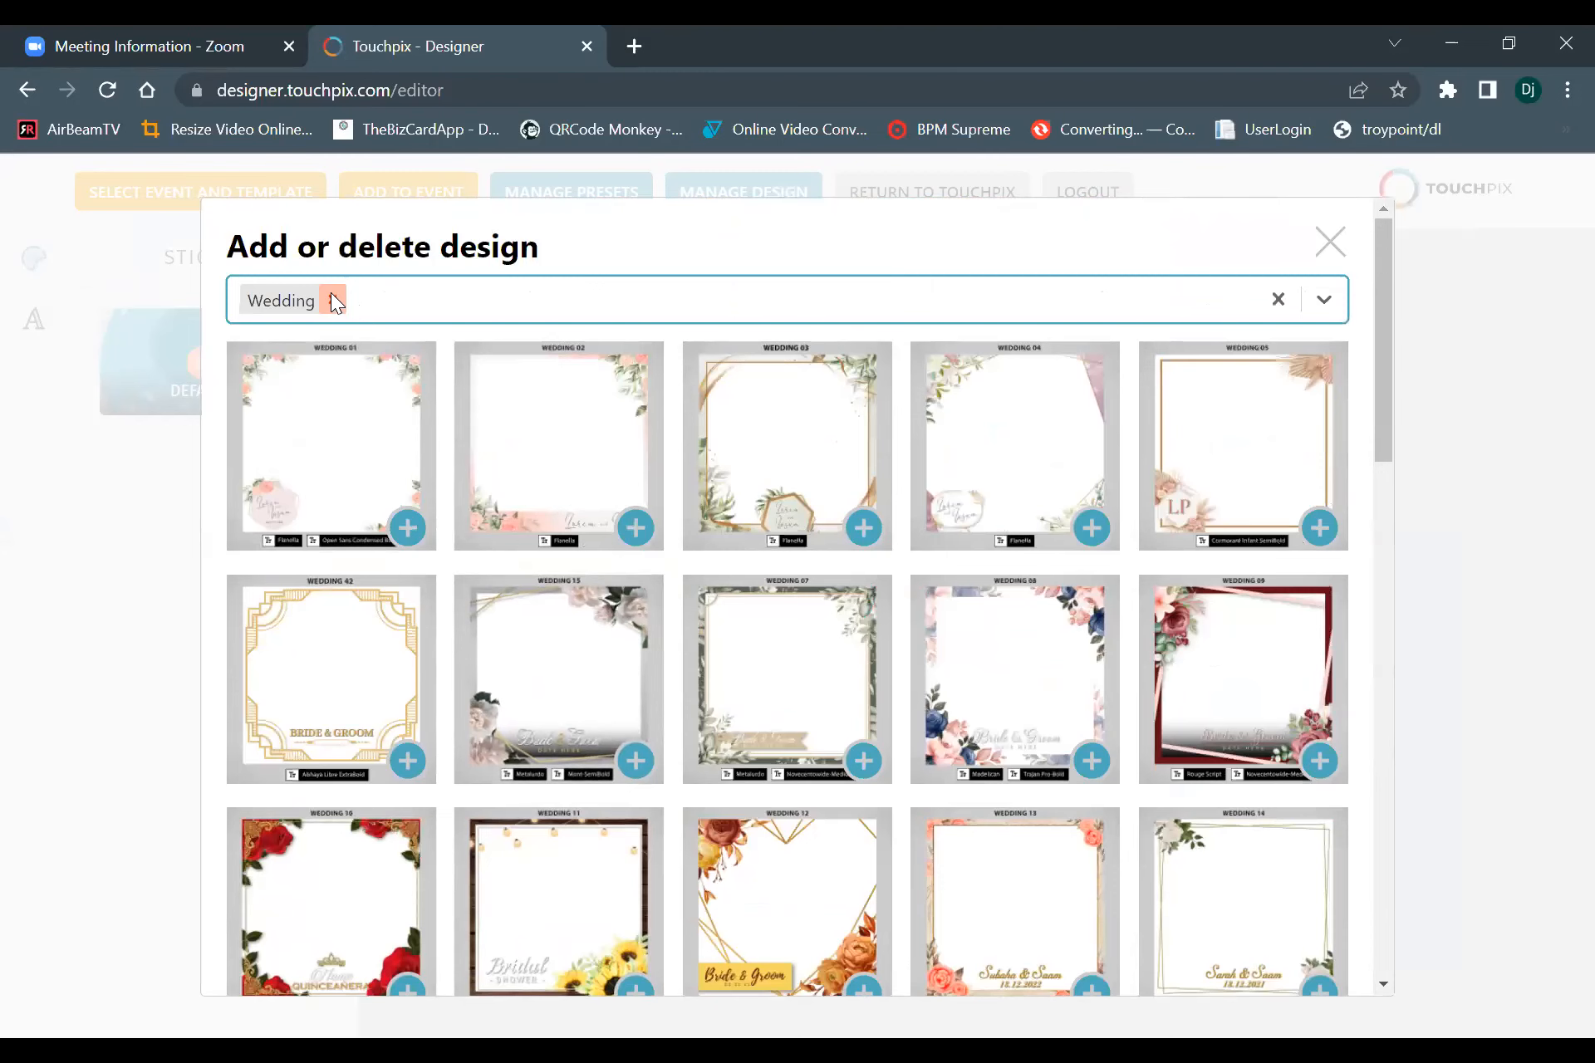
pyautogui.click(333, 300)
# Filter the design library by Babyshower, view the designs and remove the filter.
pyautogui.click(266, 299)
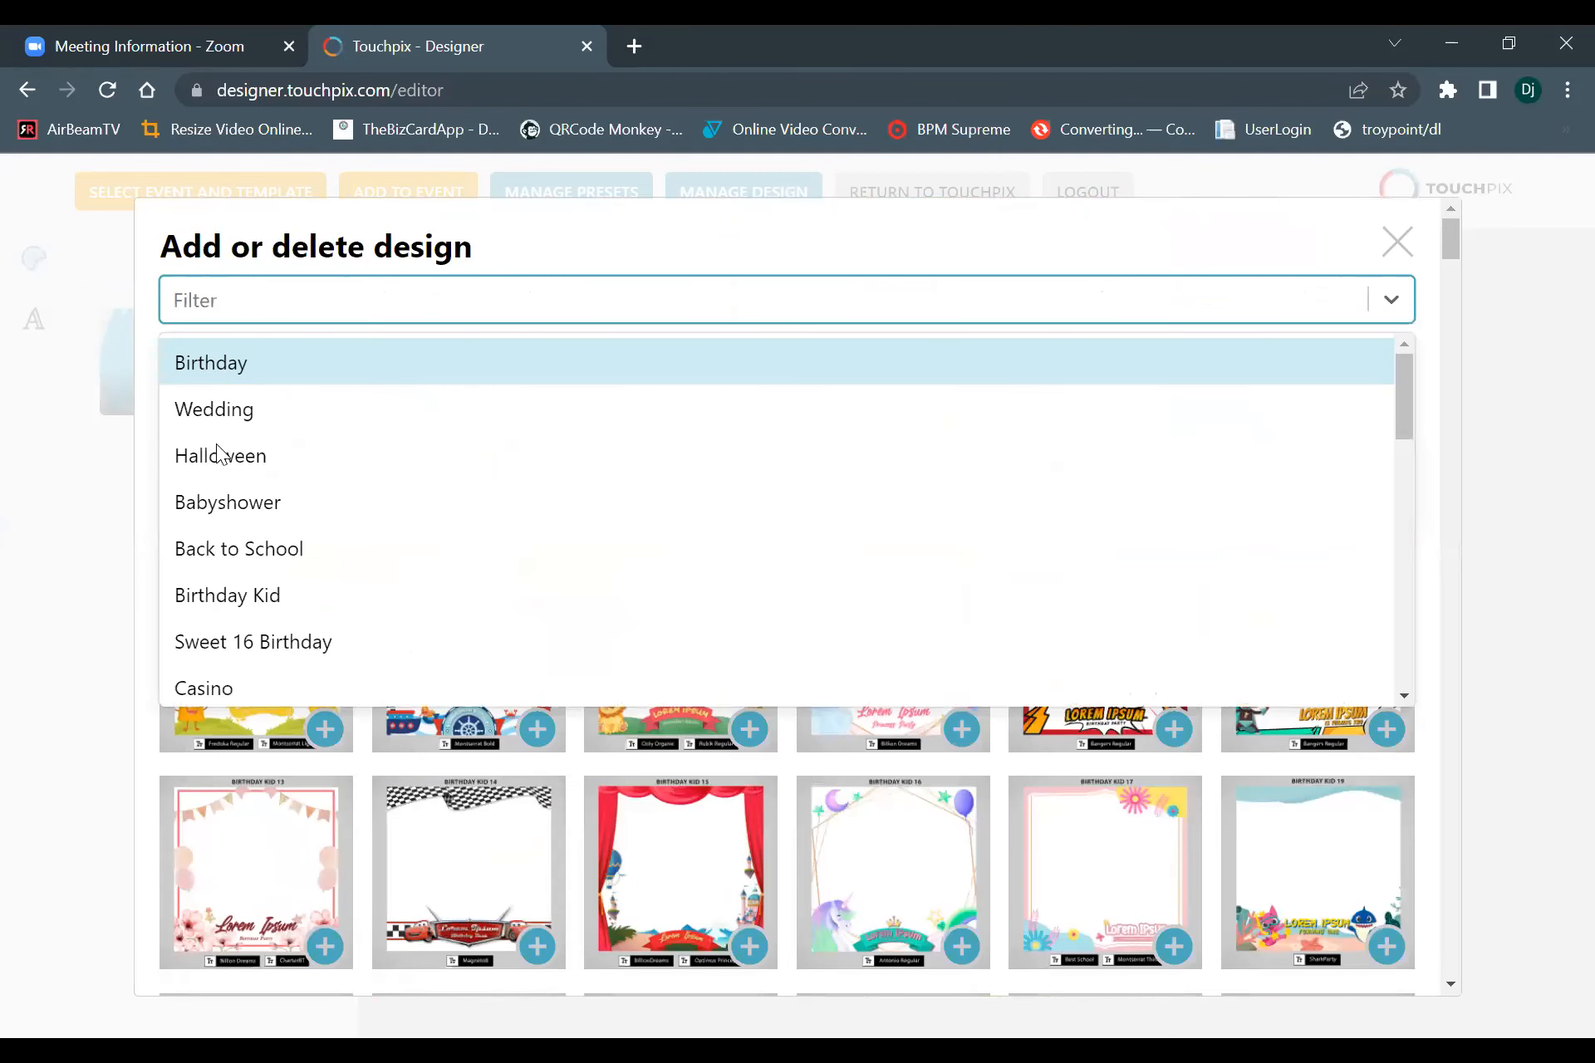
pyautogui.click(225, 504)
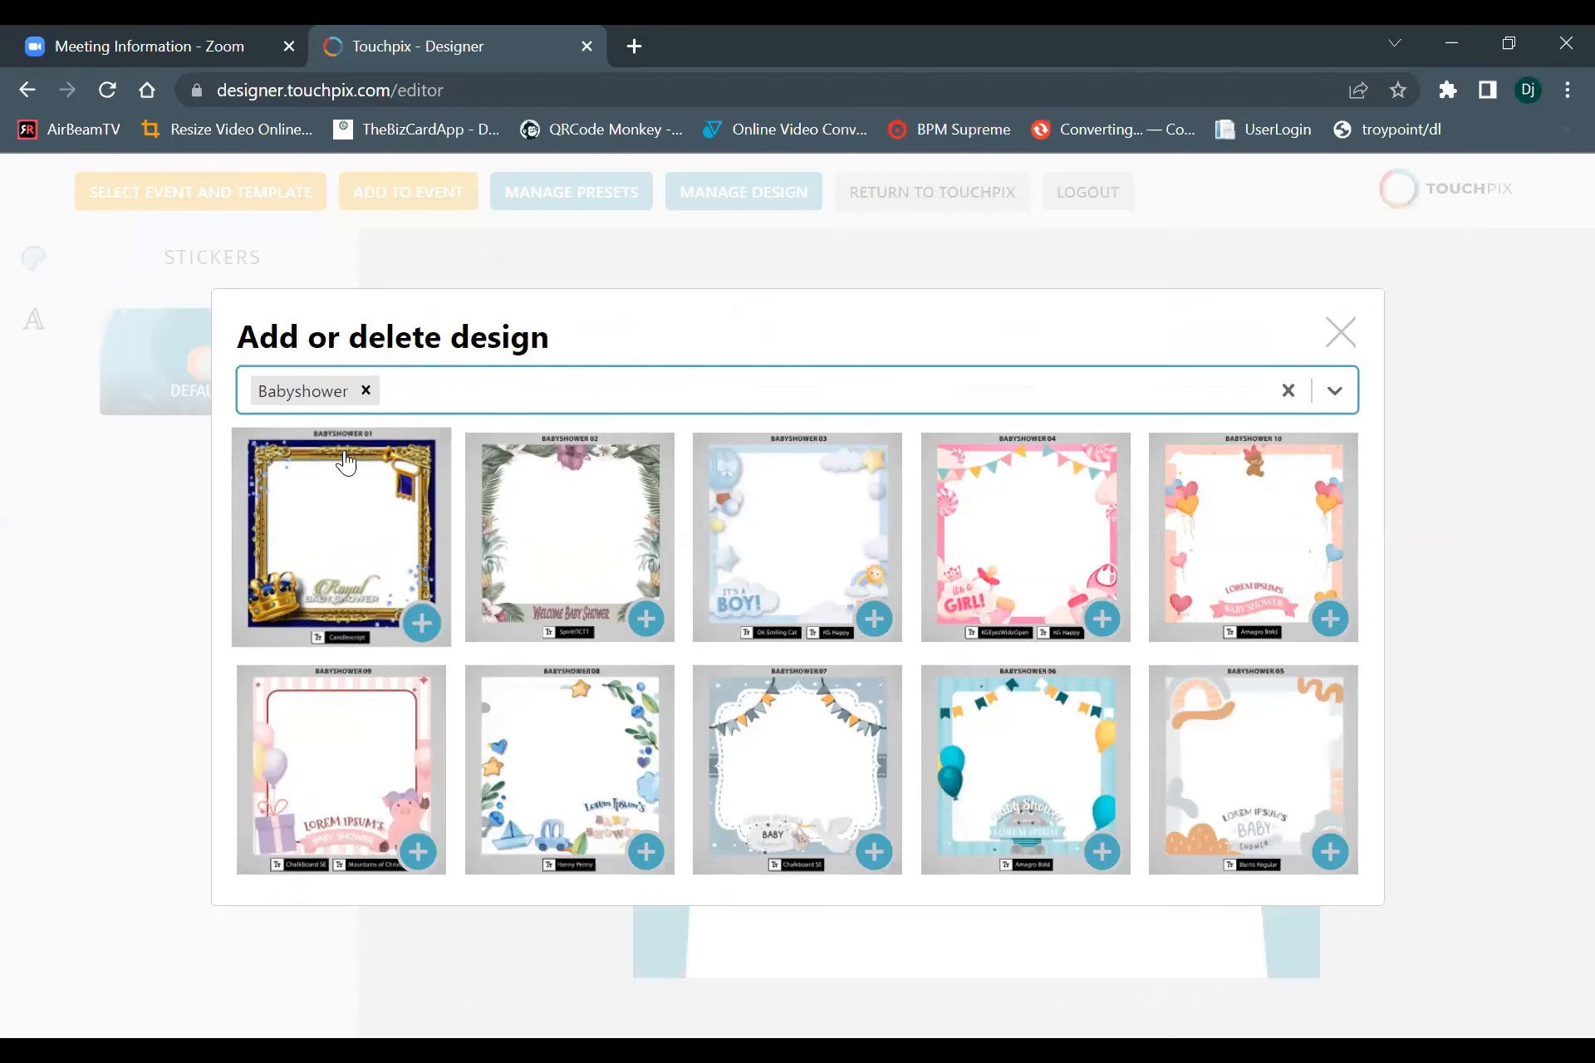
pyautogui.click(366, 390)
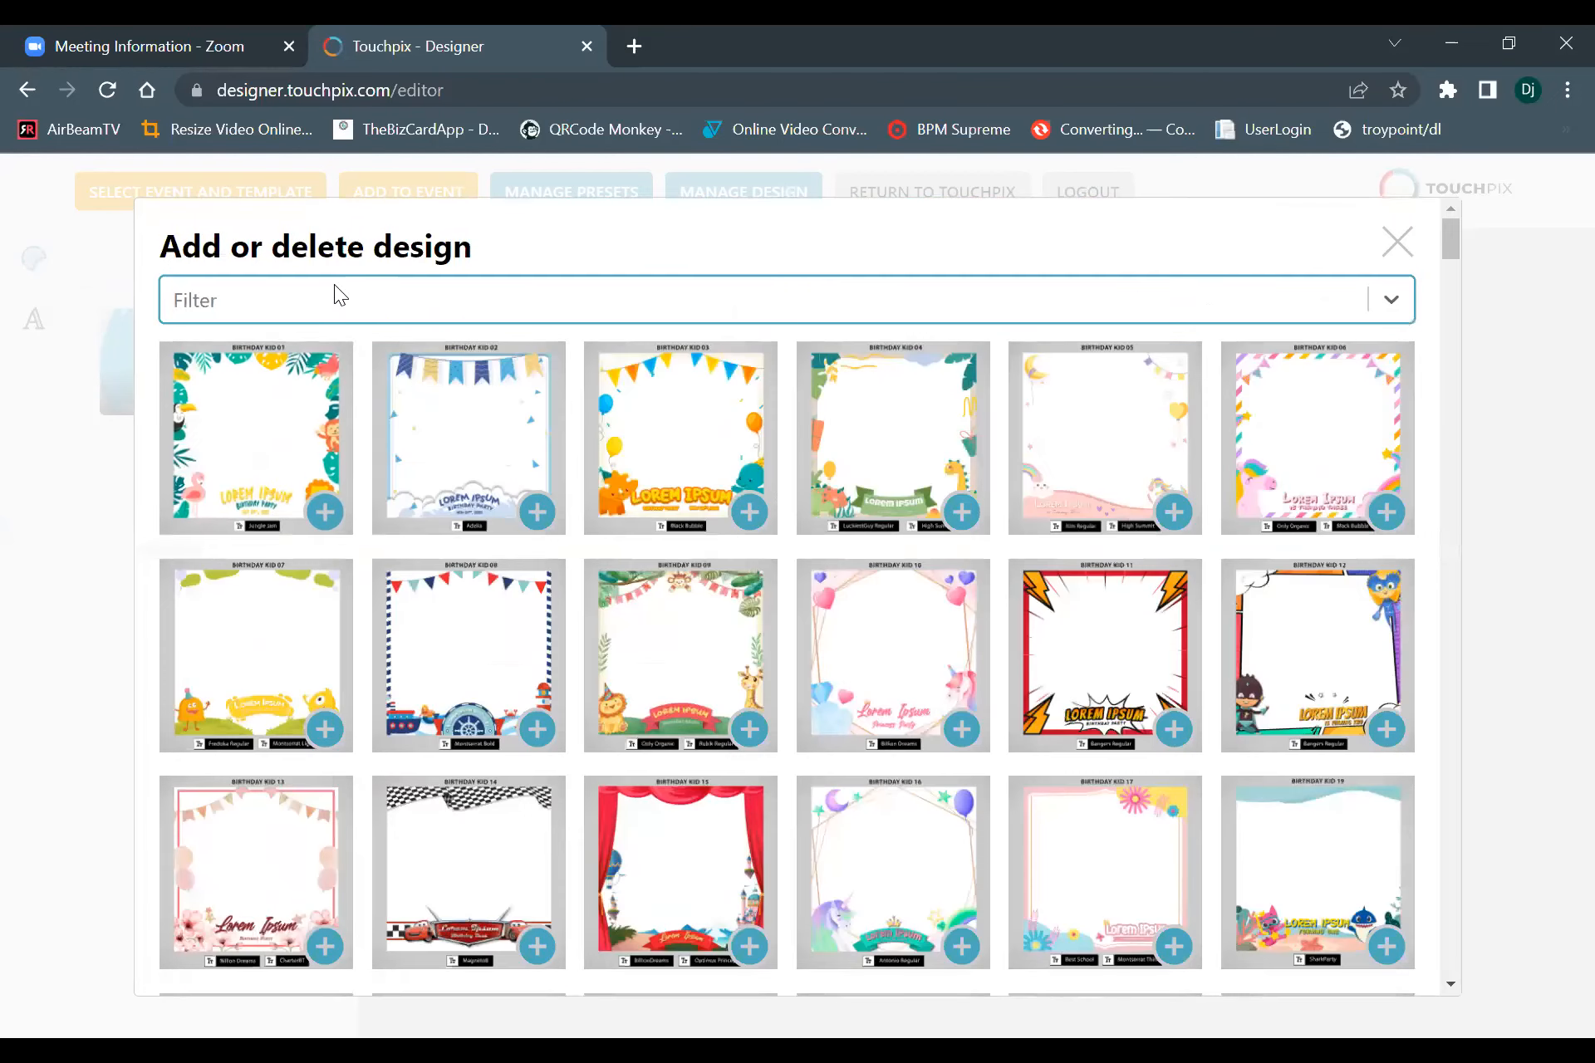
# Apply the Wedding 03 design from the unfiltered library to the square template.
pyautogui.click(334, 285)
pyautogui.click(357, 307)
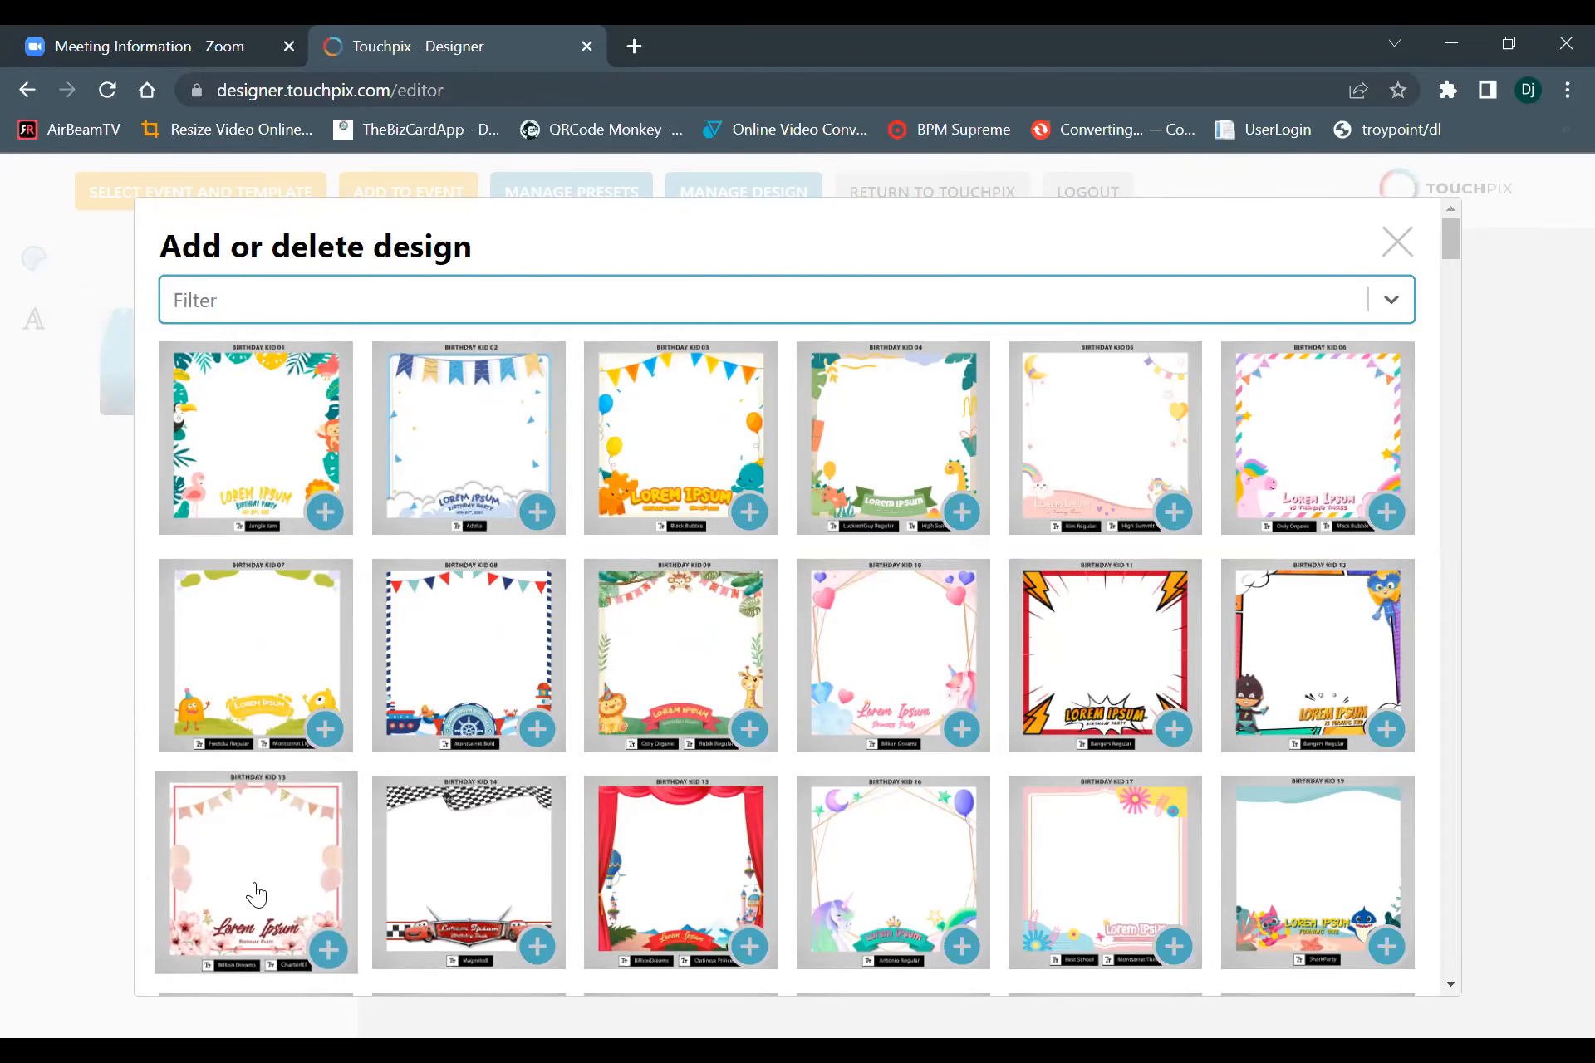
pyautogui.scroll(-4, 243, 902)
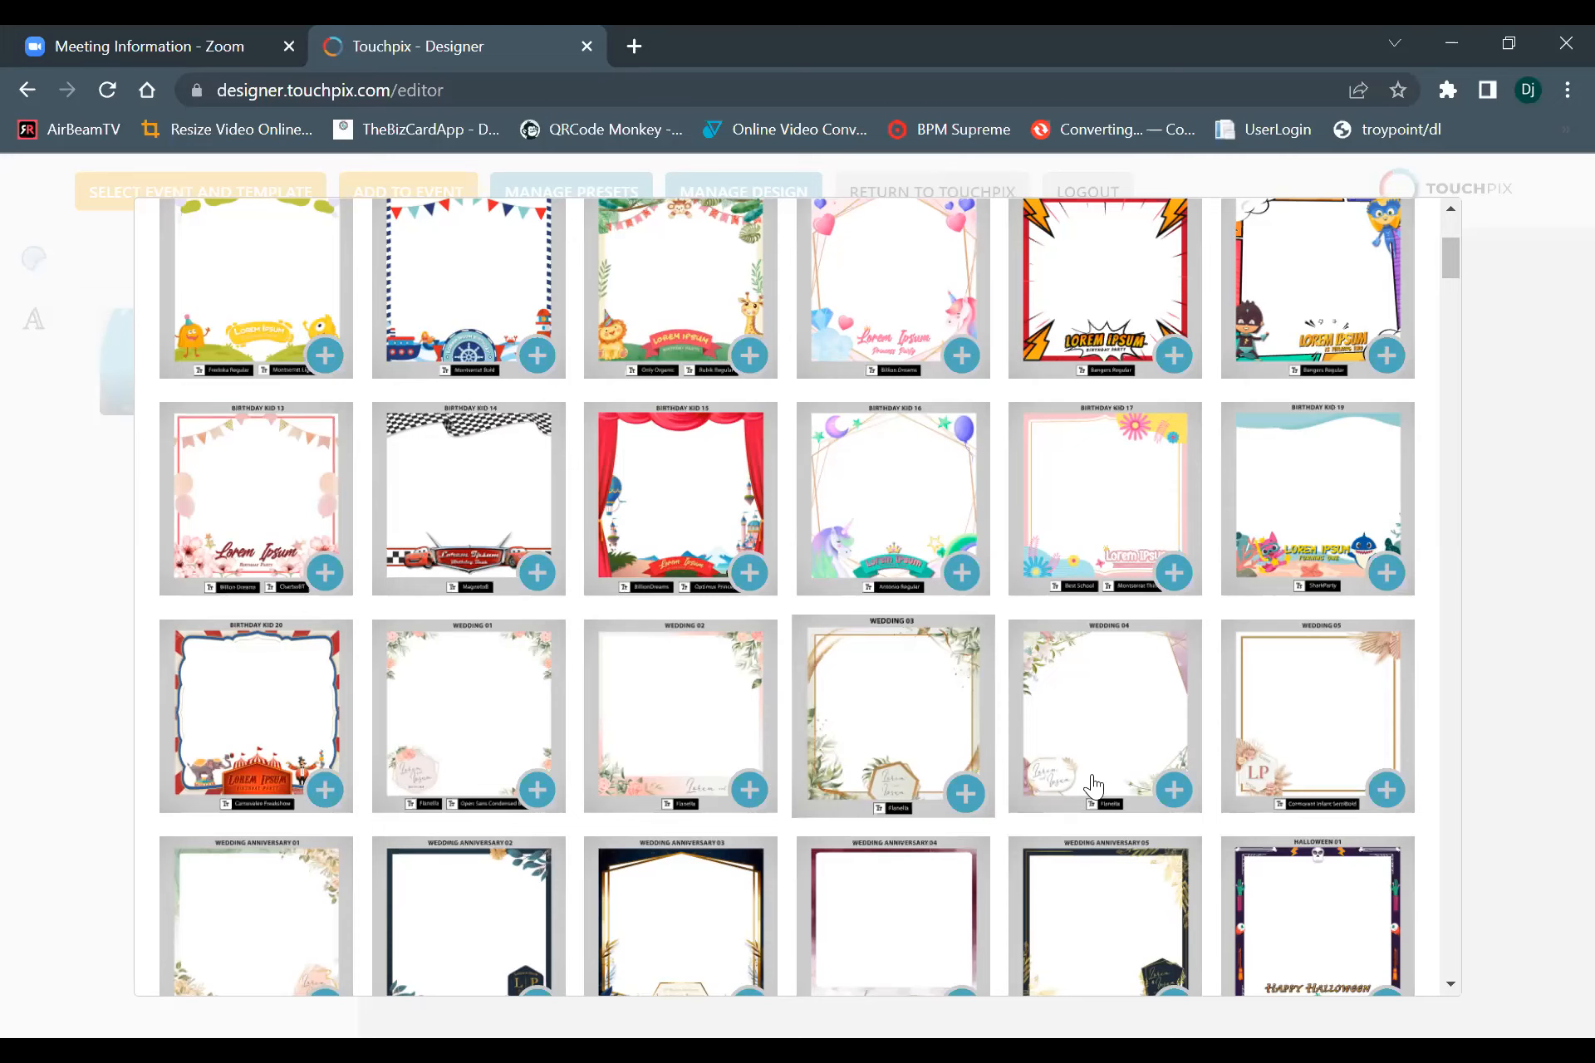
pyautogui.click(882, 702)
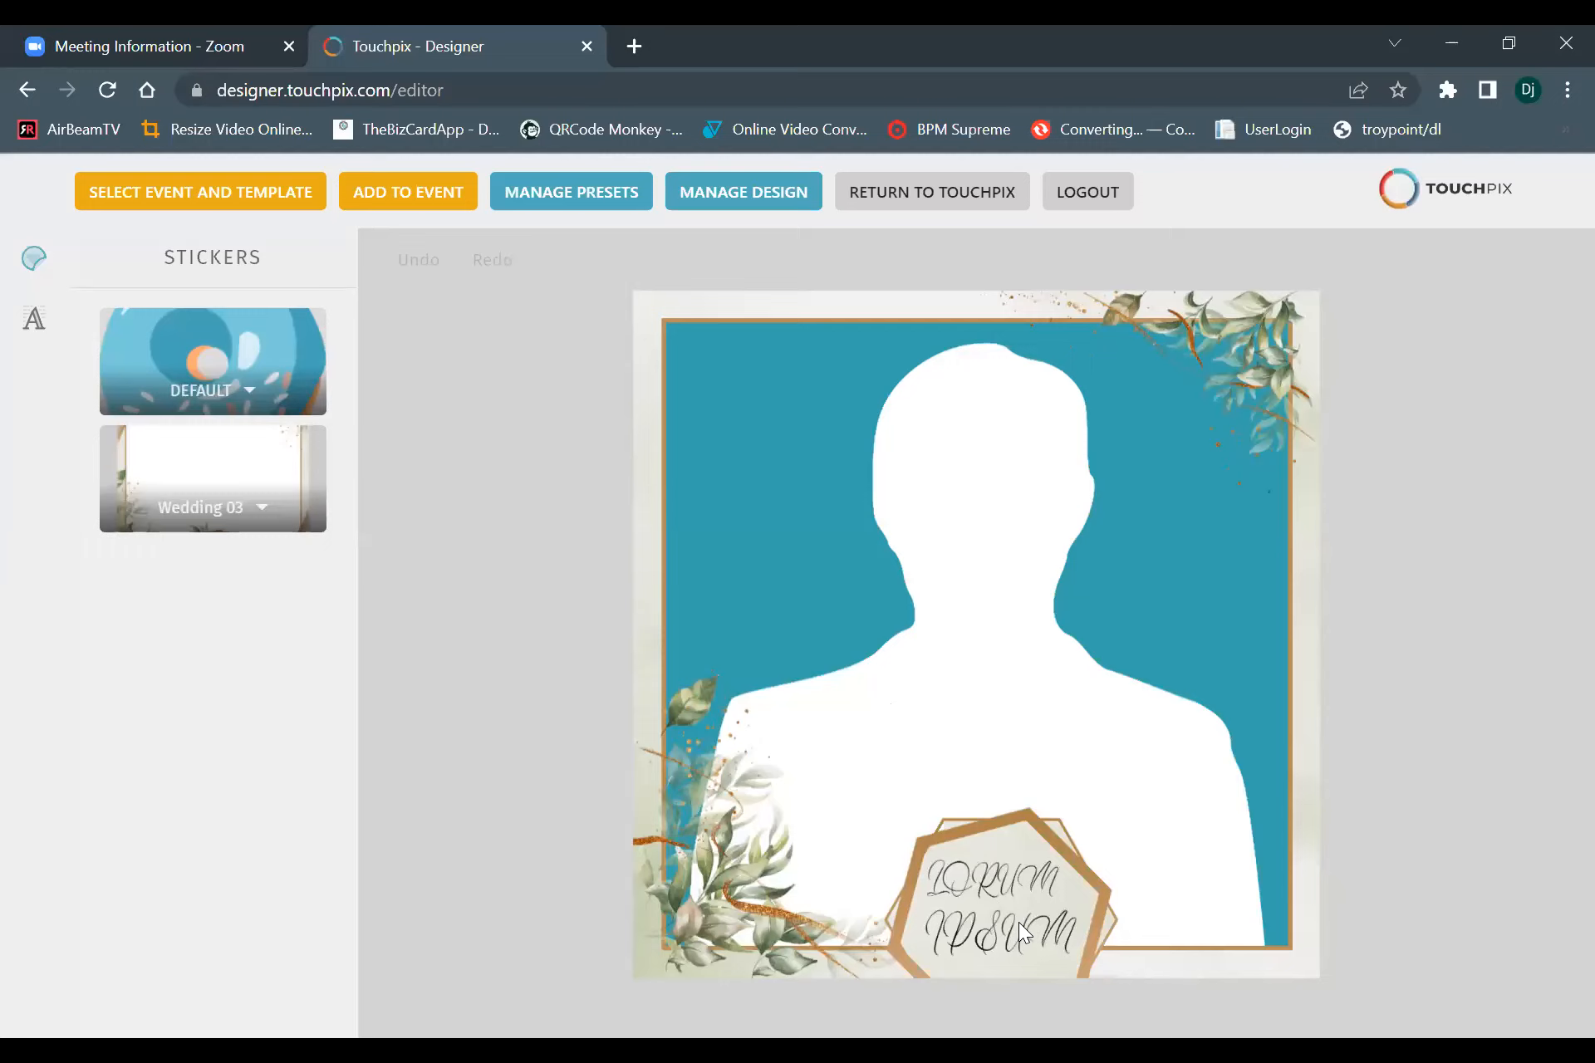
# Change the font family of the IPSUM text in the hexagon to Monster Clubhouse.
pyautogui.click(29, 322)
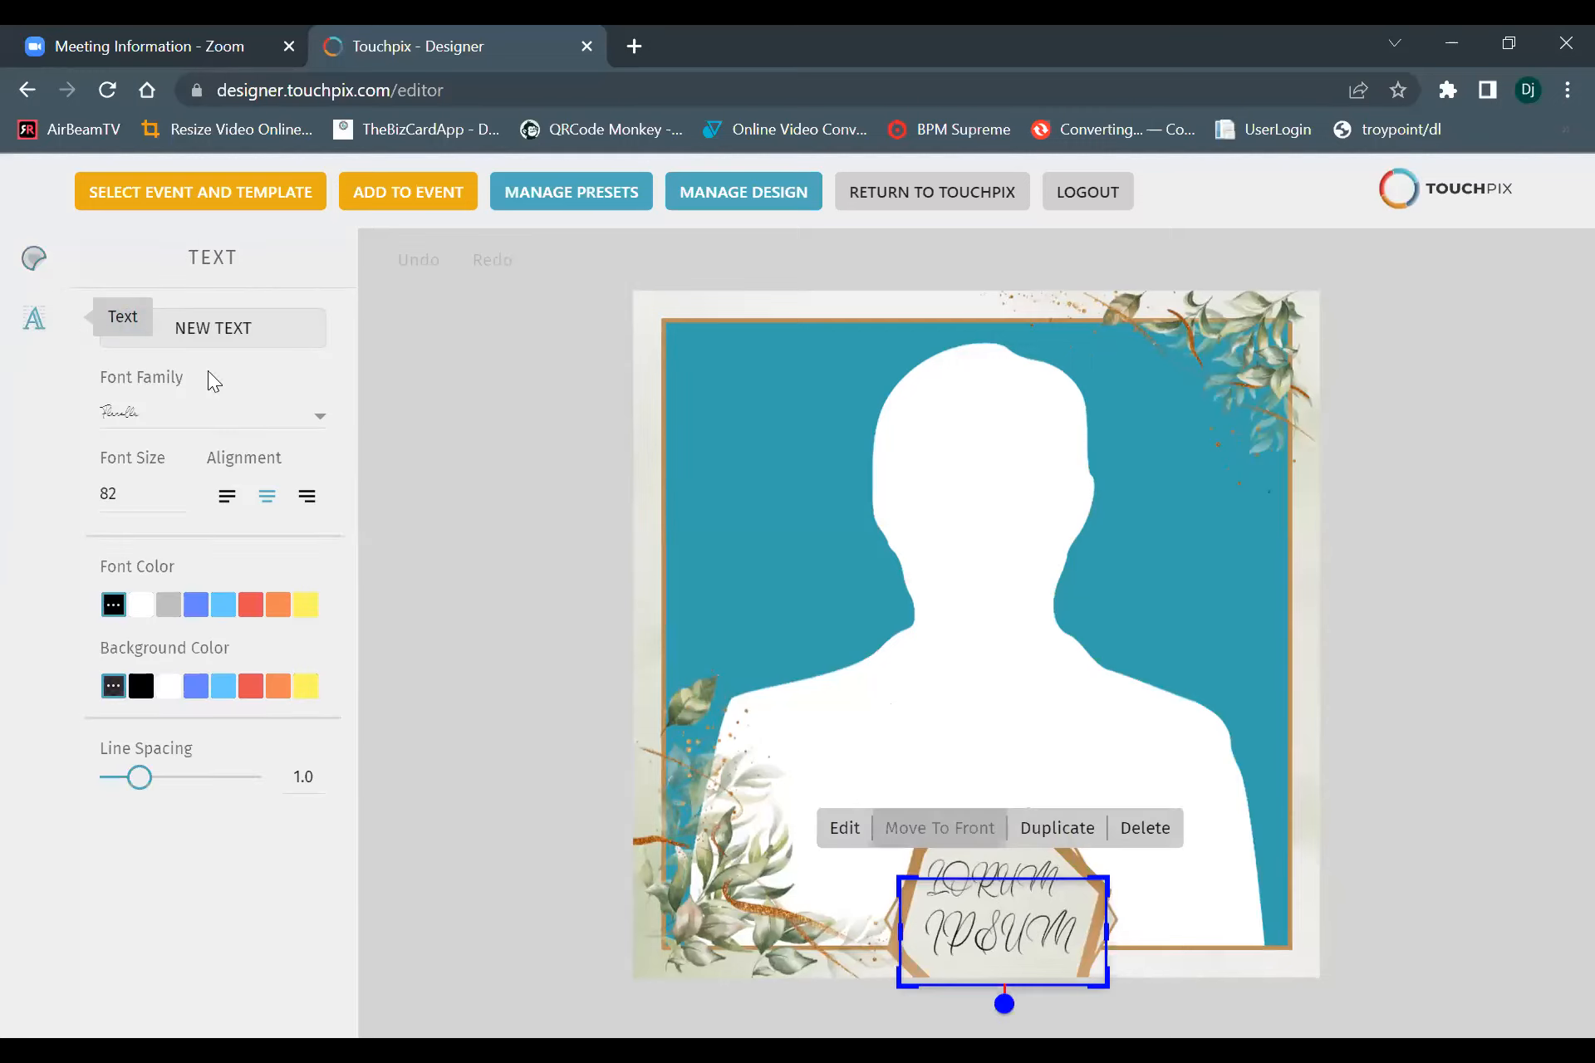
pyautogui.click(125, 415)
pyautogui.scroll(-5, 230, 545)
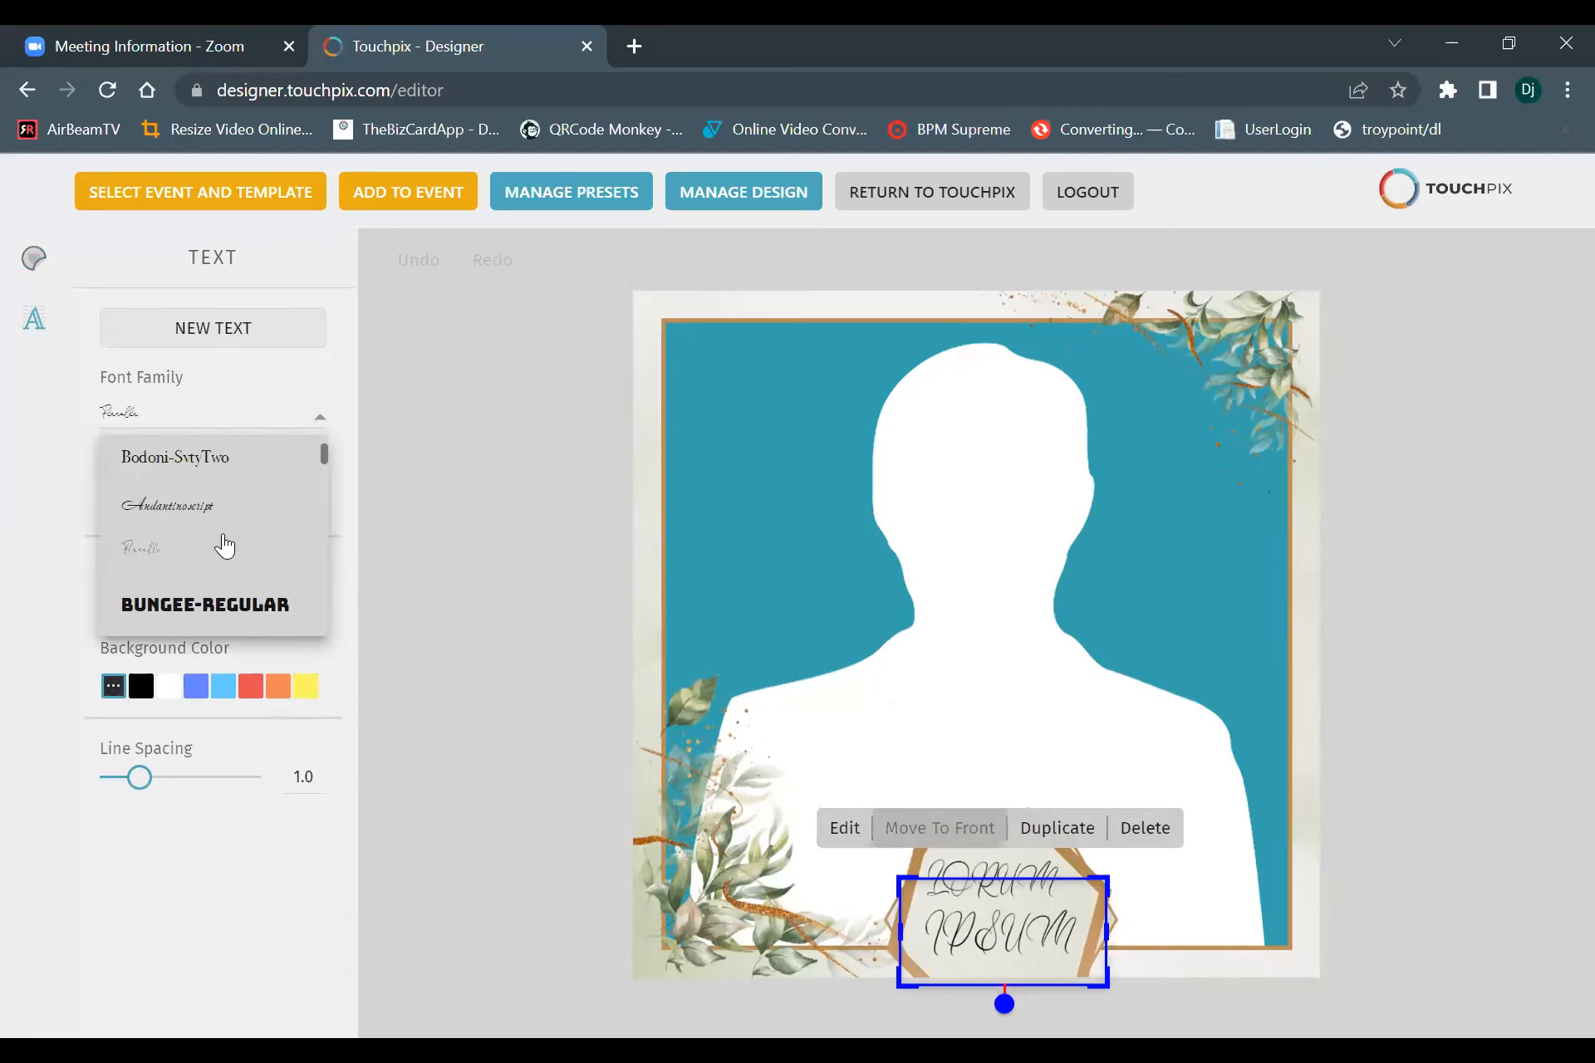
pyautogui.scroll(-10, 224, 548)
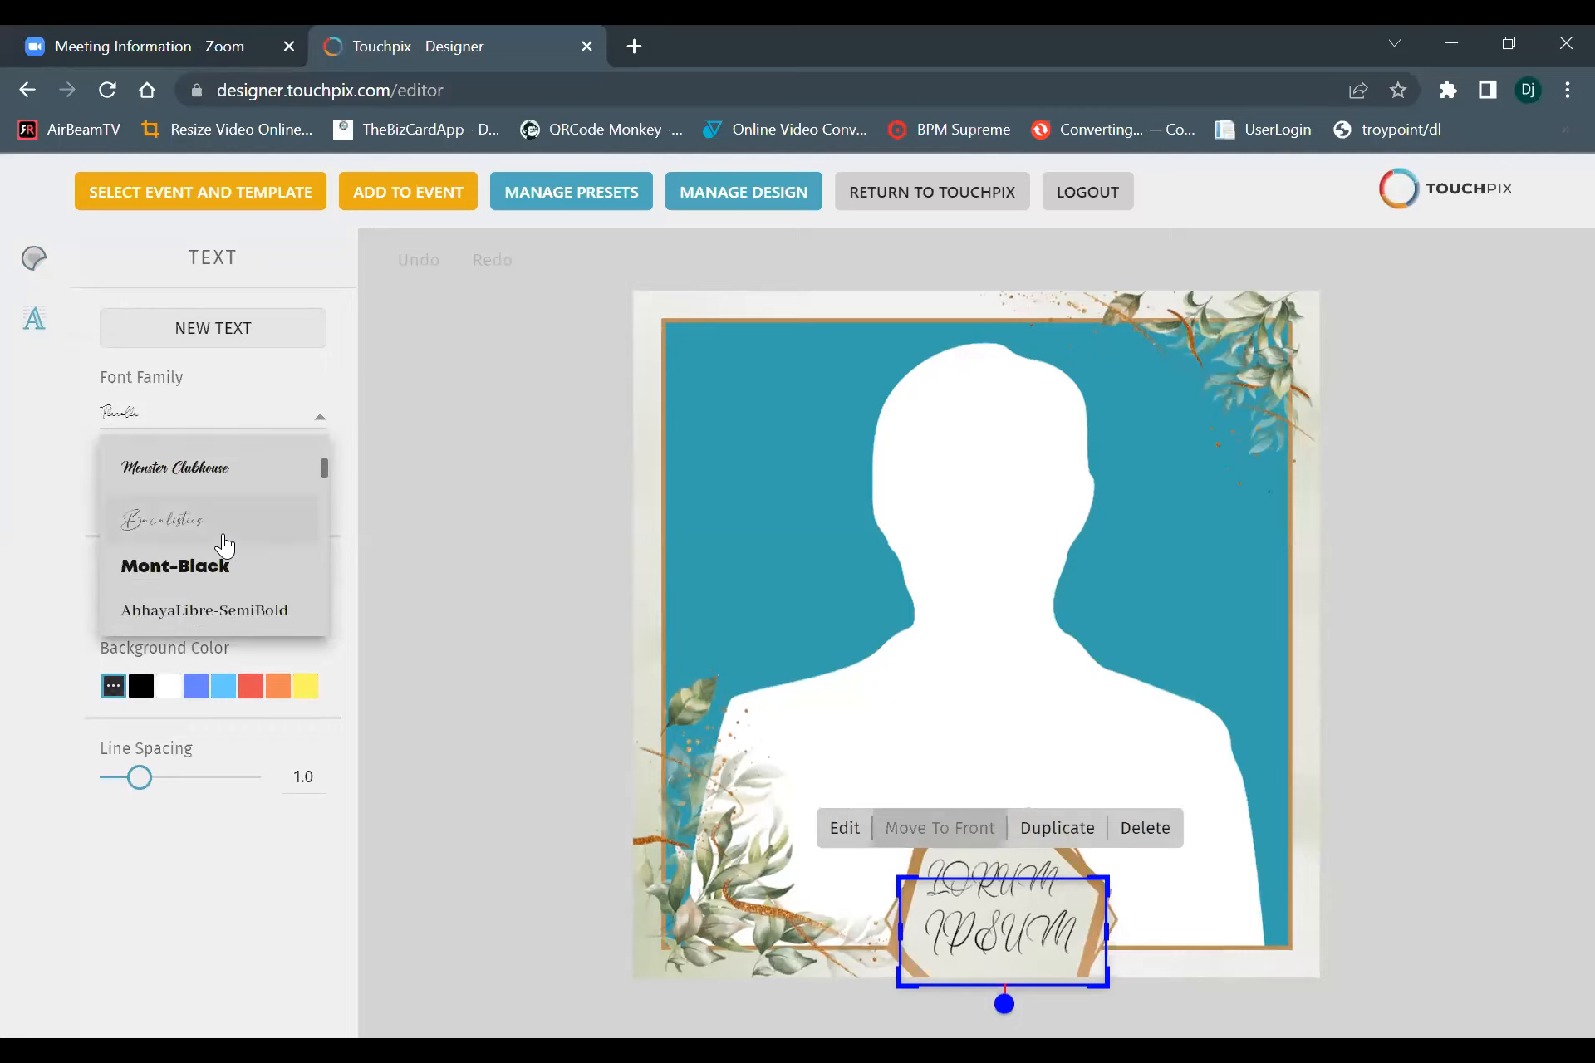
pyautogui.click(250, 483)
# Replace the wording of the IPSUM text box with "test".
pyautogui.click(1067, 1004)
pyautogui.doubleClick(1044, 952)
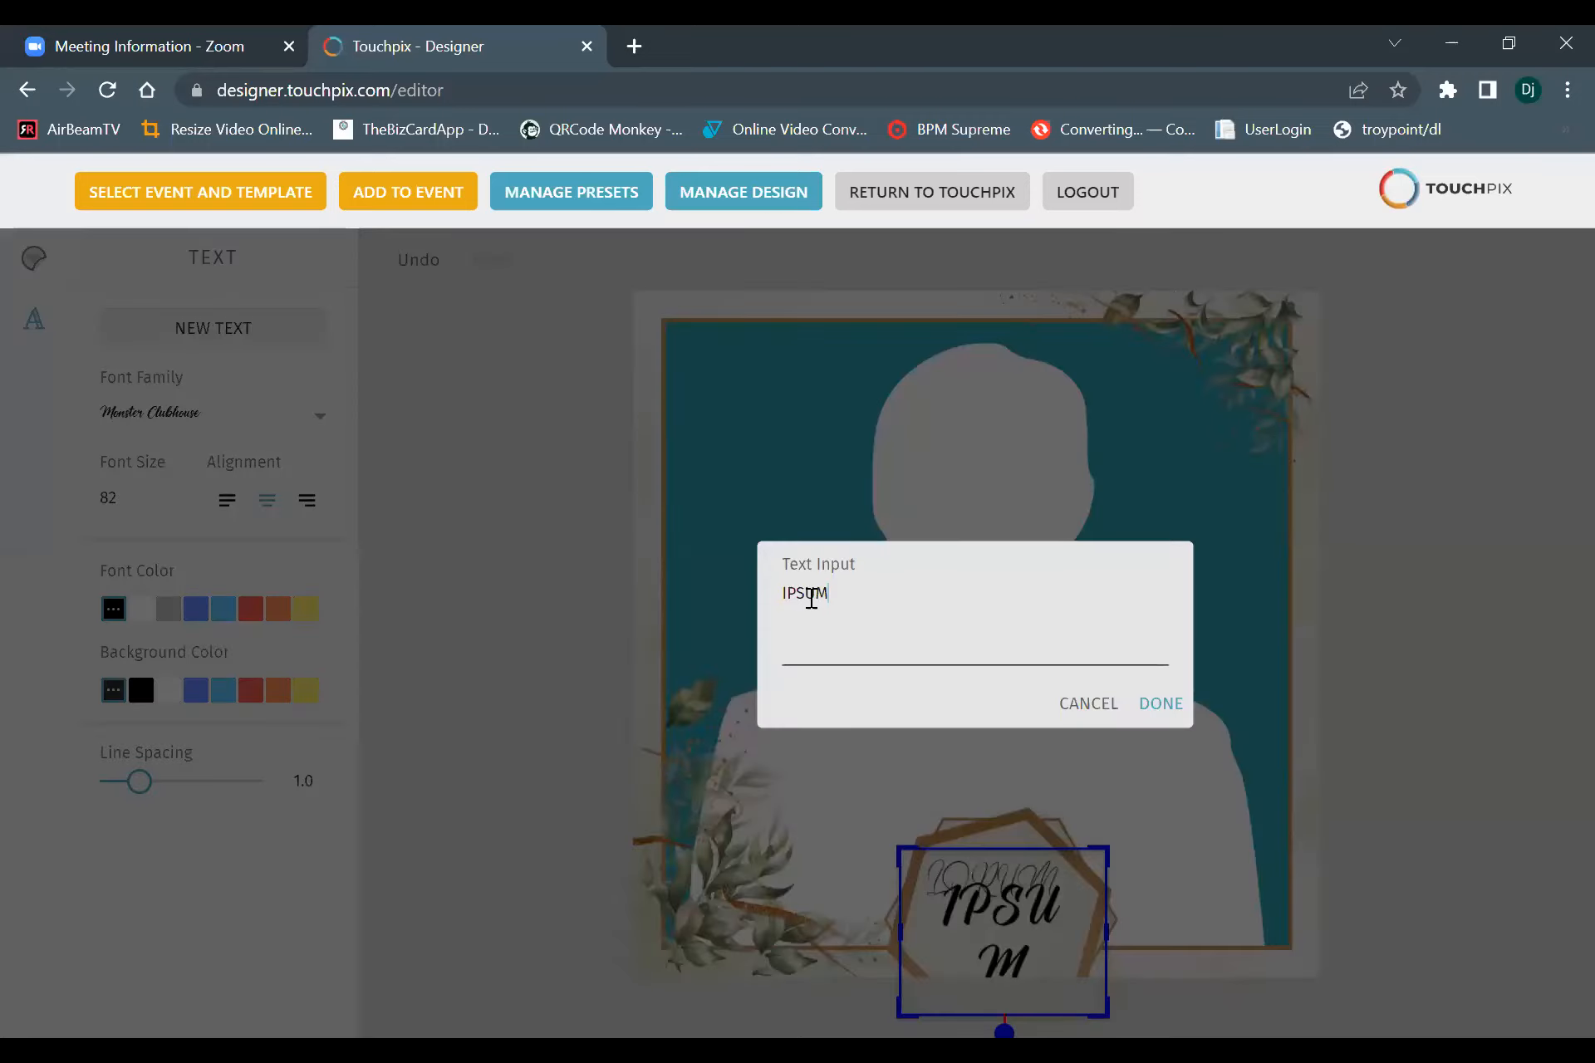
pyautogui.moveTo(830, 593); pyautogui.dragTo(626, 566)
pyautogui.press('BackSpace')
pyautogui.write('test')
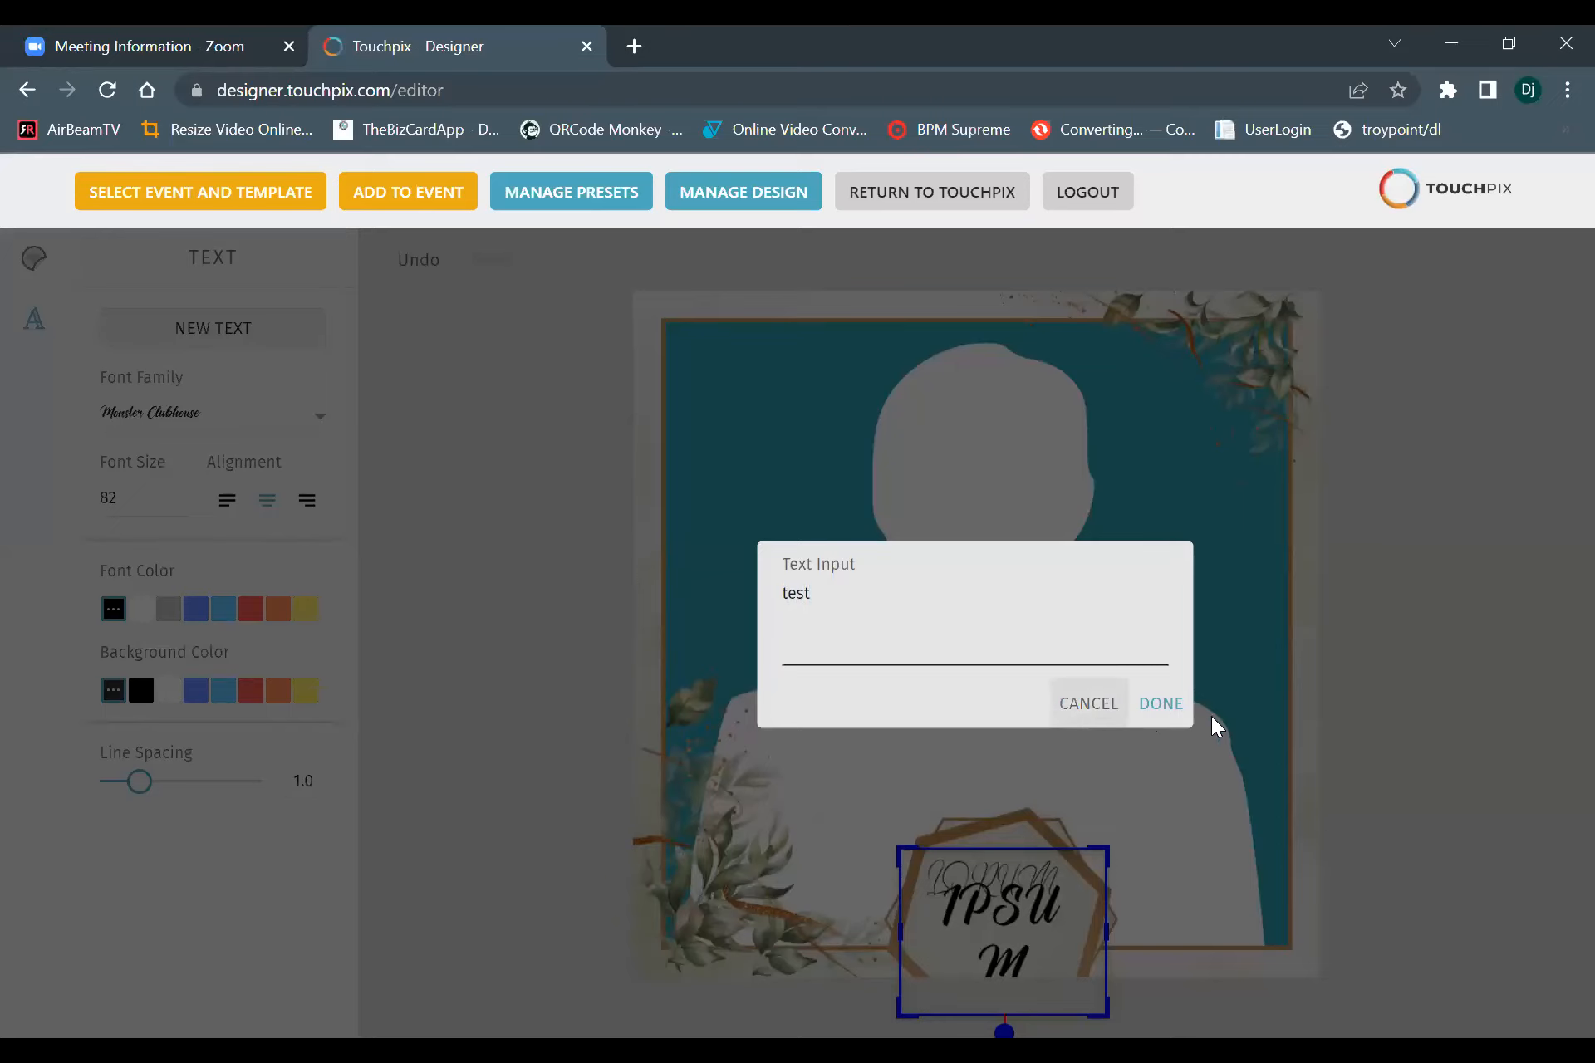
pyautogui.click(1162, 704)
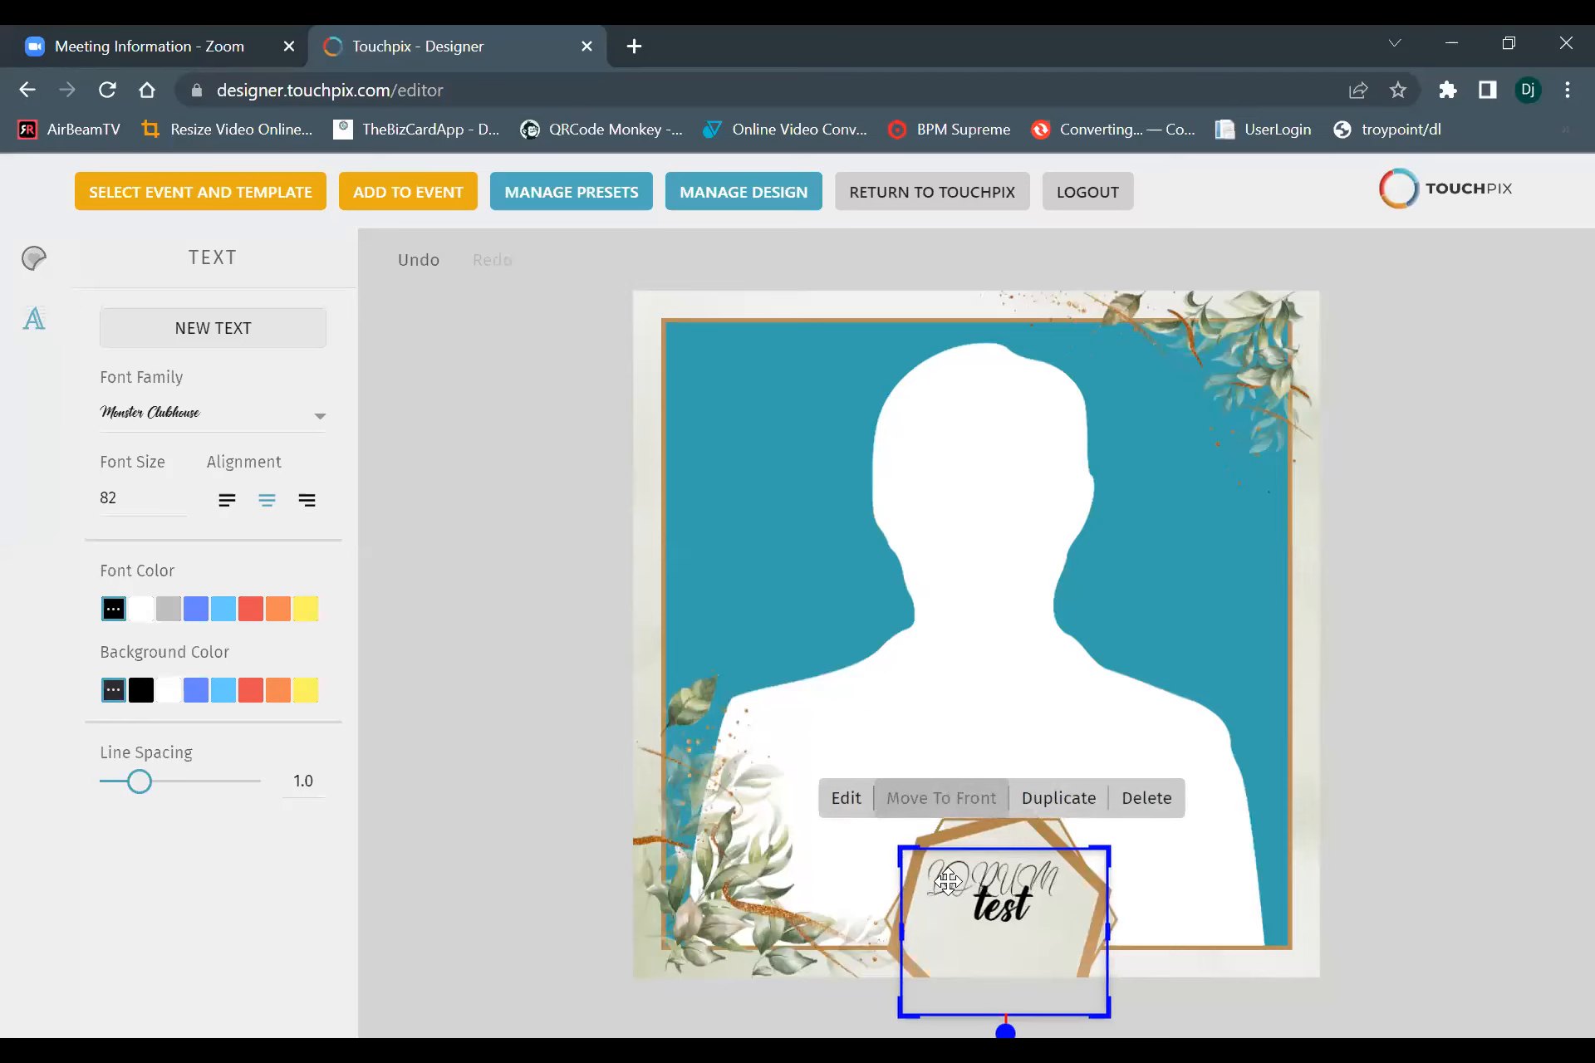
# Delete the LORUM text from the hexagon and place the "test" text inside it instead.
pyautogui.moveTo(953, 847); pyautogui.dragTo(928, 548)
pyautogui.click(928, 549)
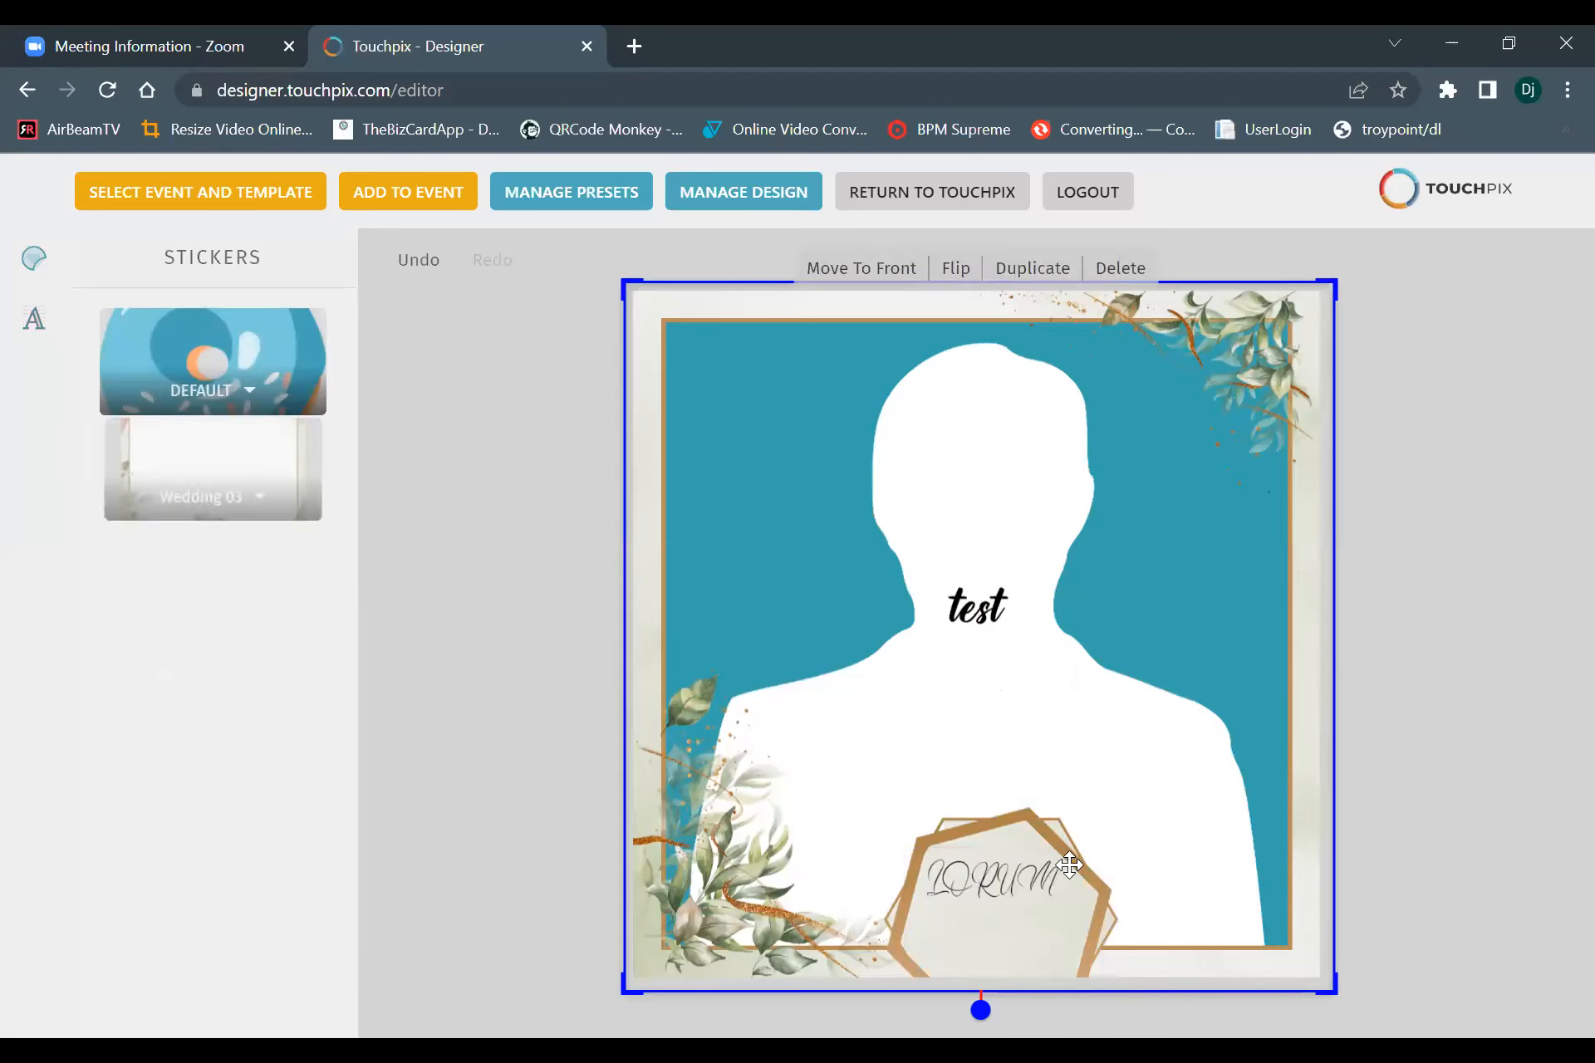
pyautogui.click(992, 882)
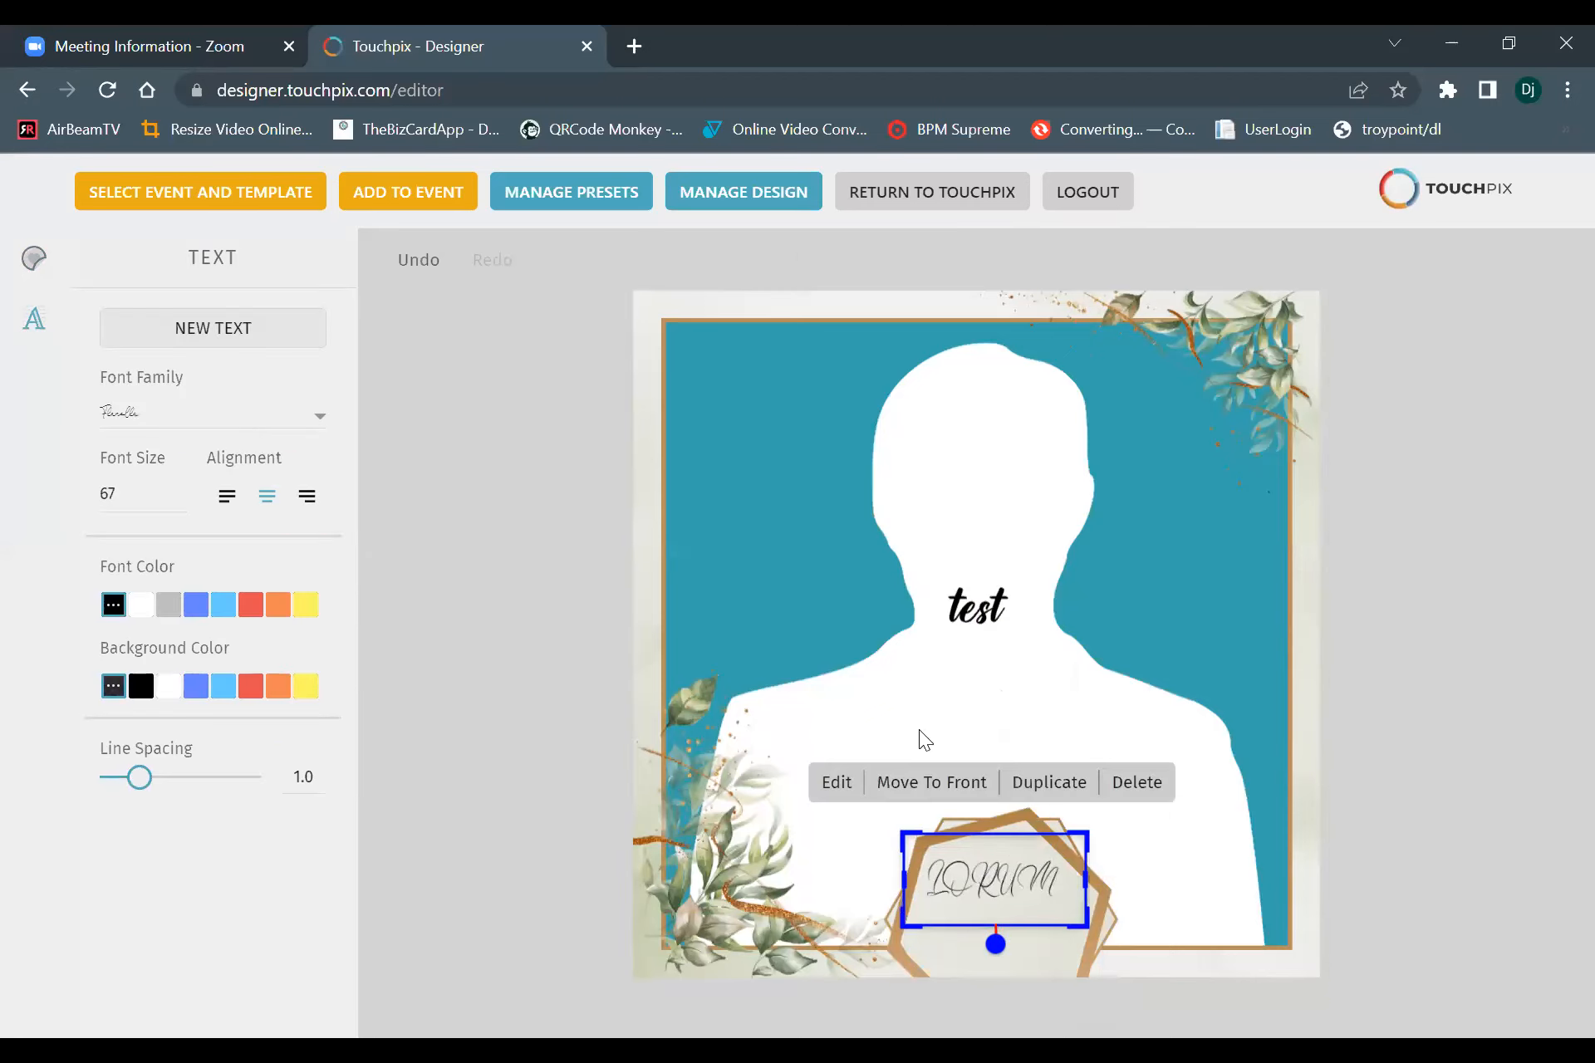
pyautogui.click(1128, 785)
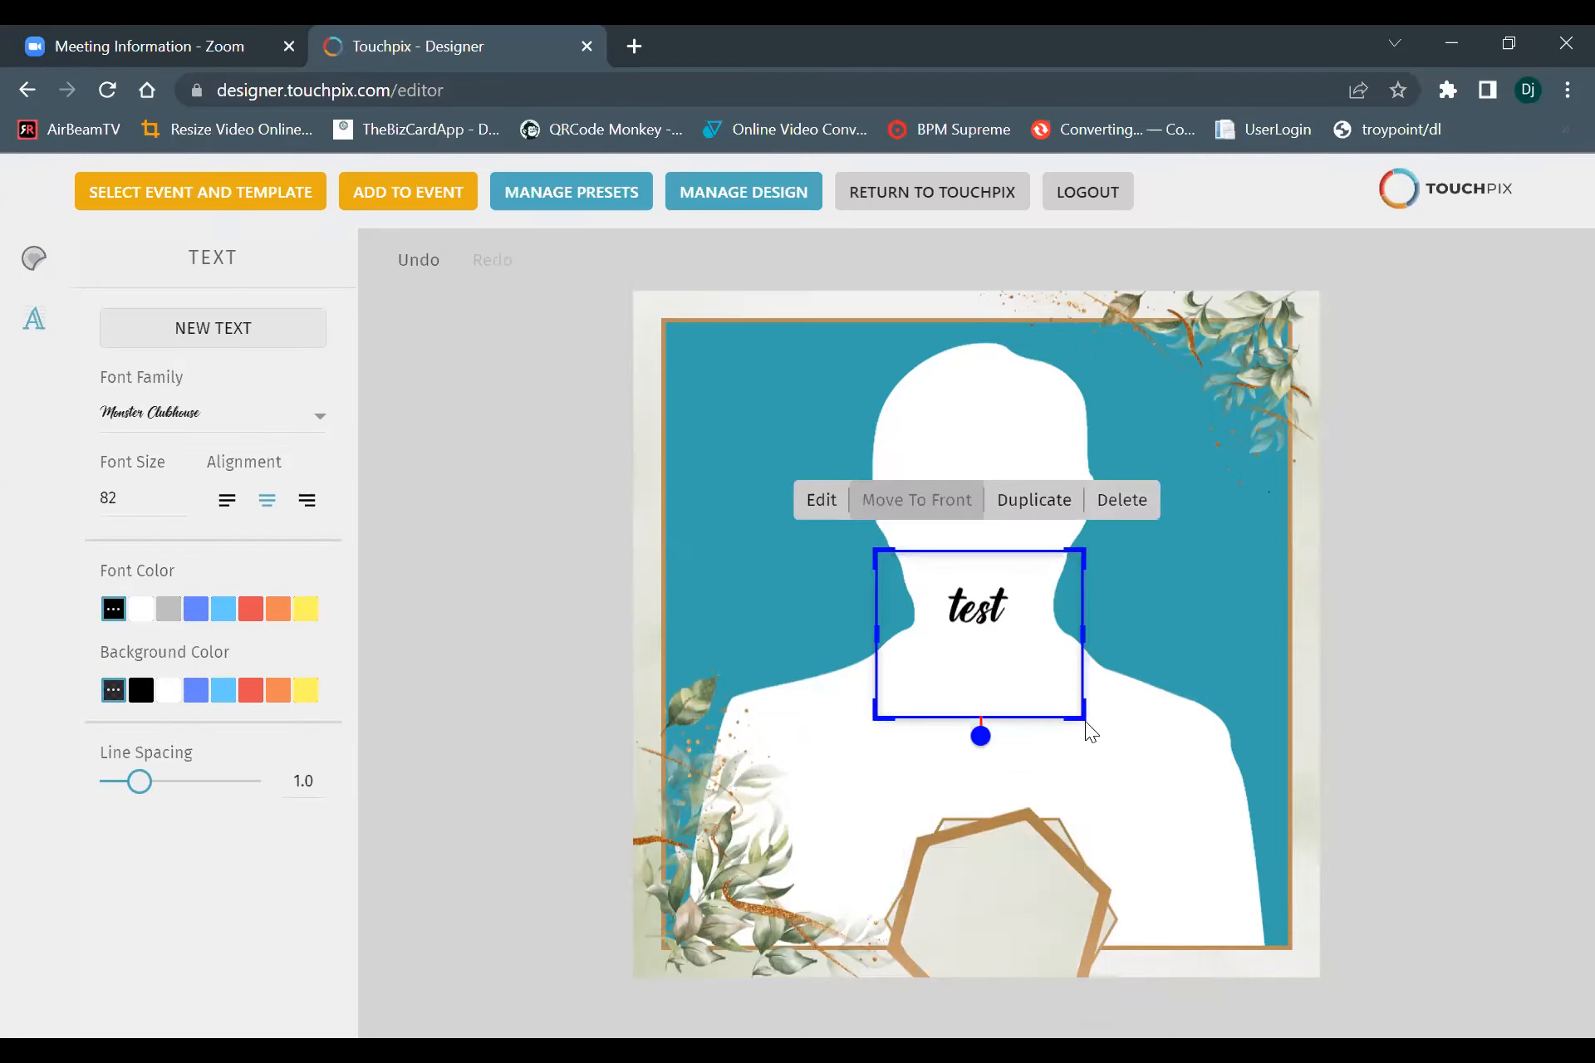
pyautogui.moveTo(1002, 706); pyautogui.dragTo(1017, 993)
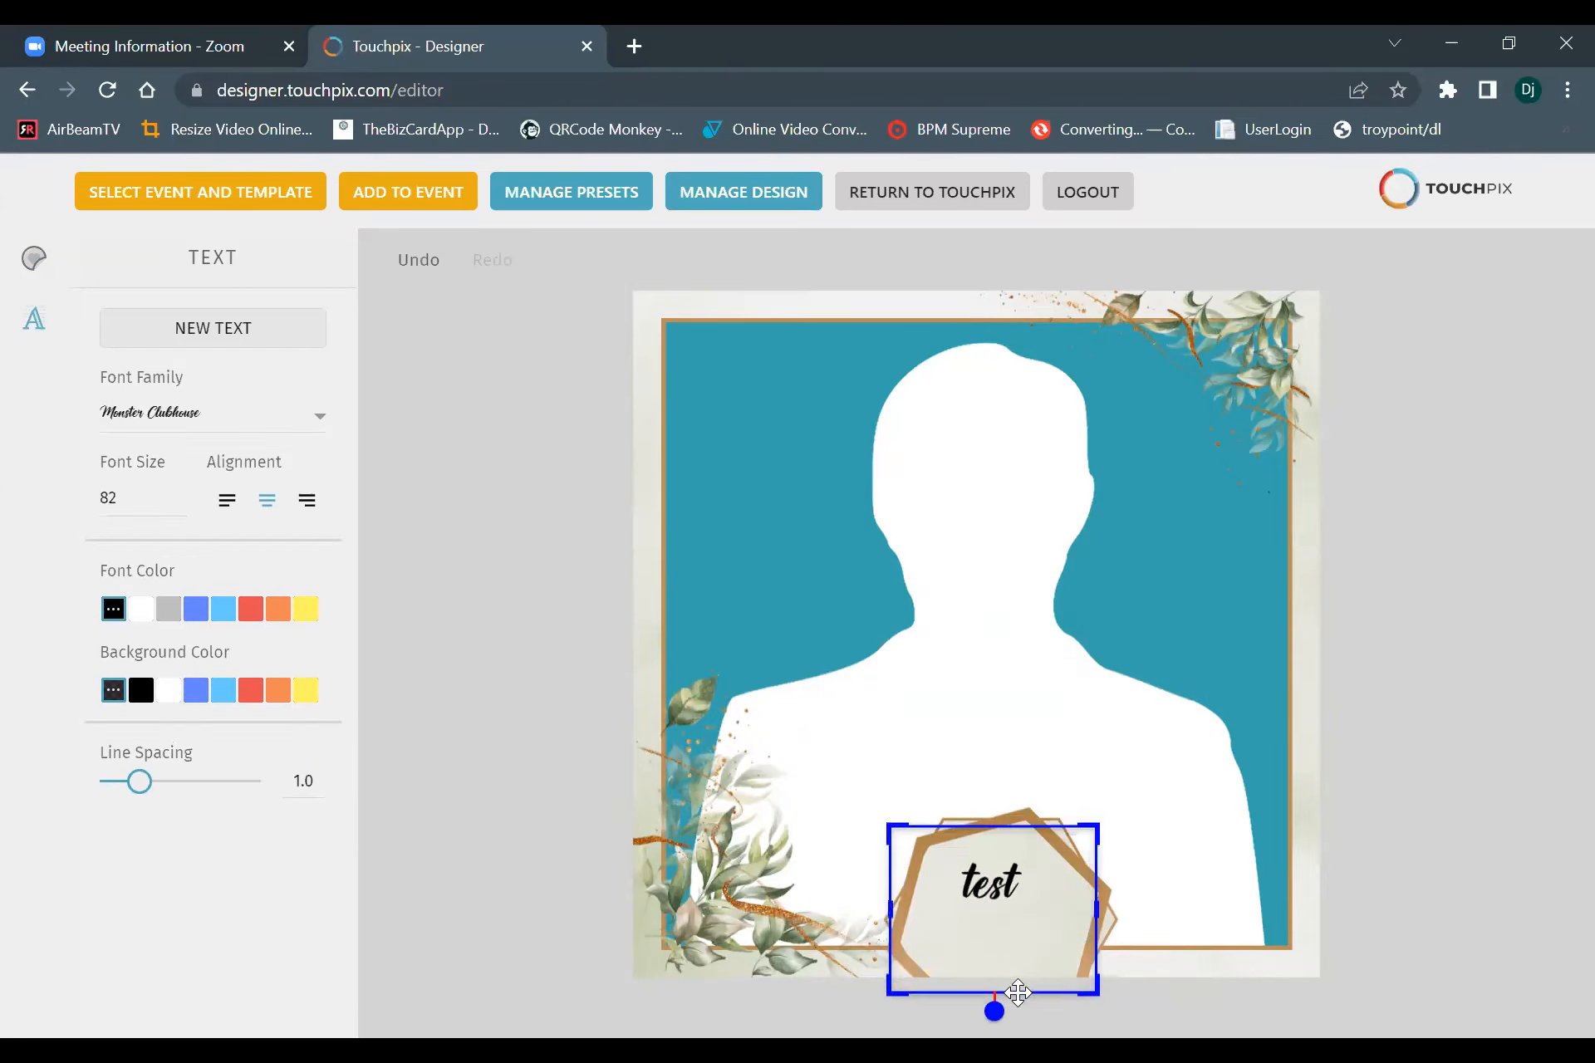
pyautogui.click(1024, 985)
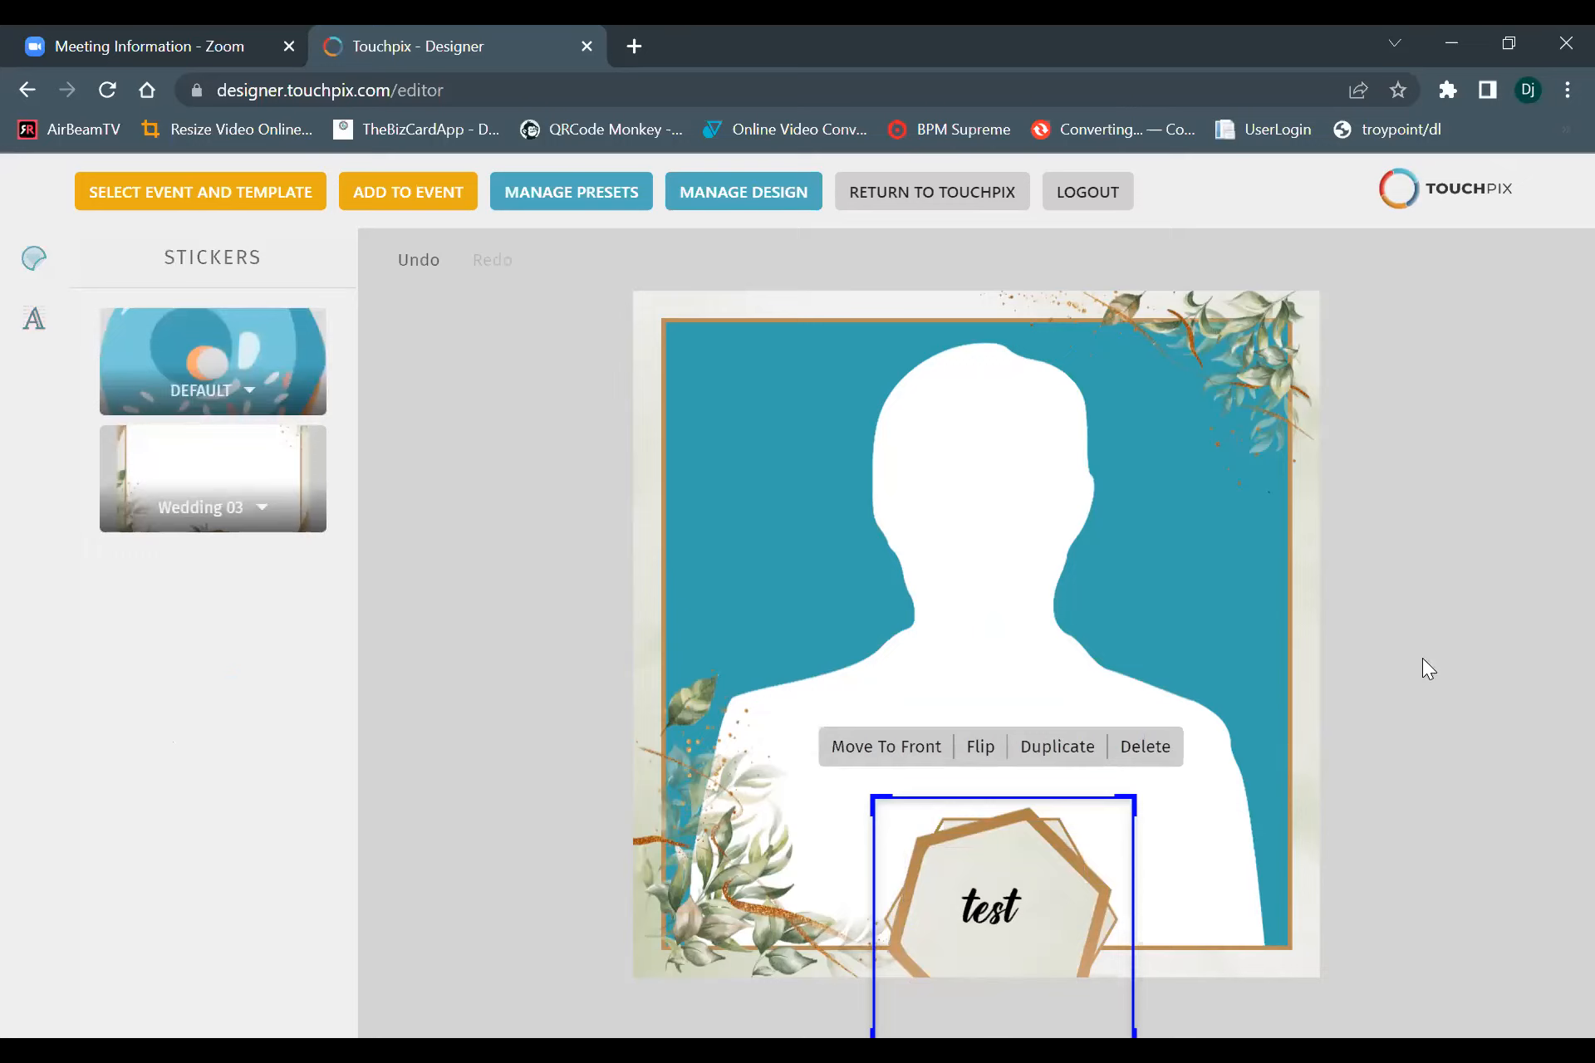
pyautogui.click(1361, 612)
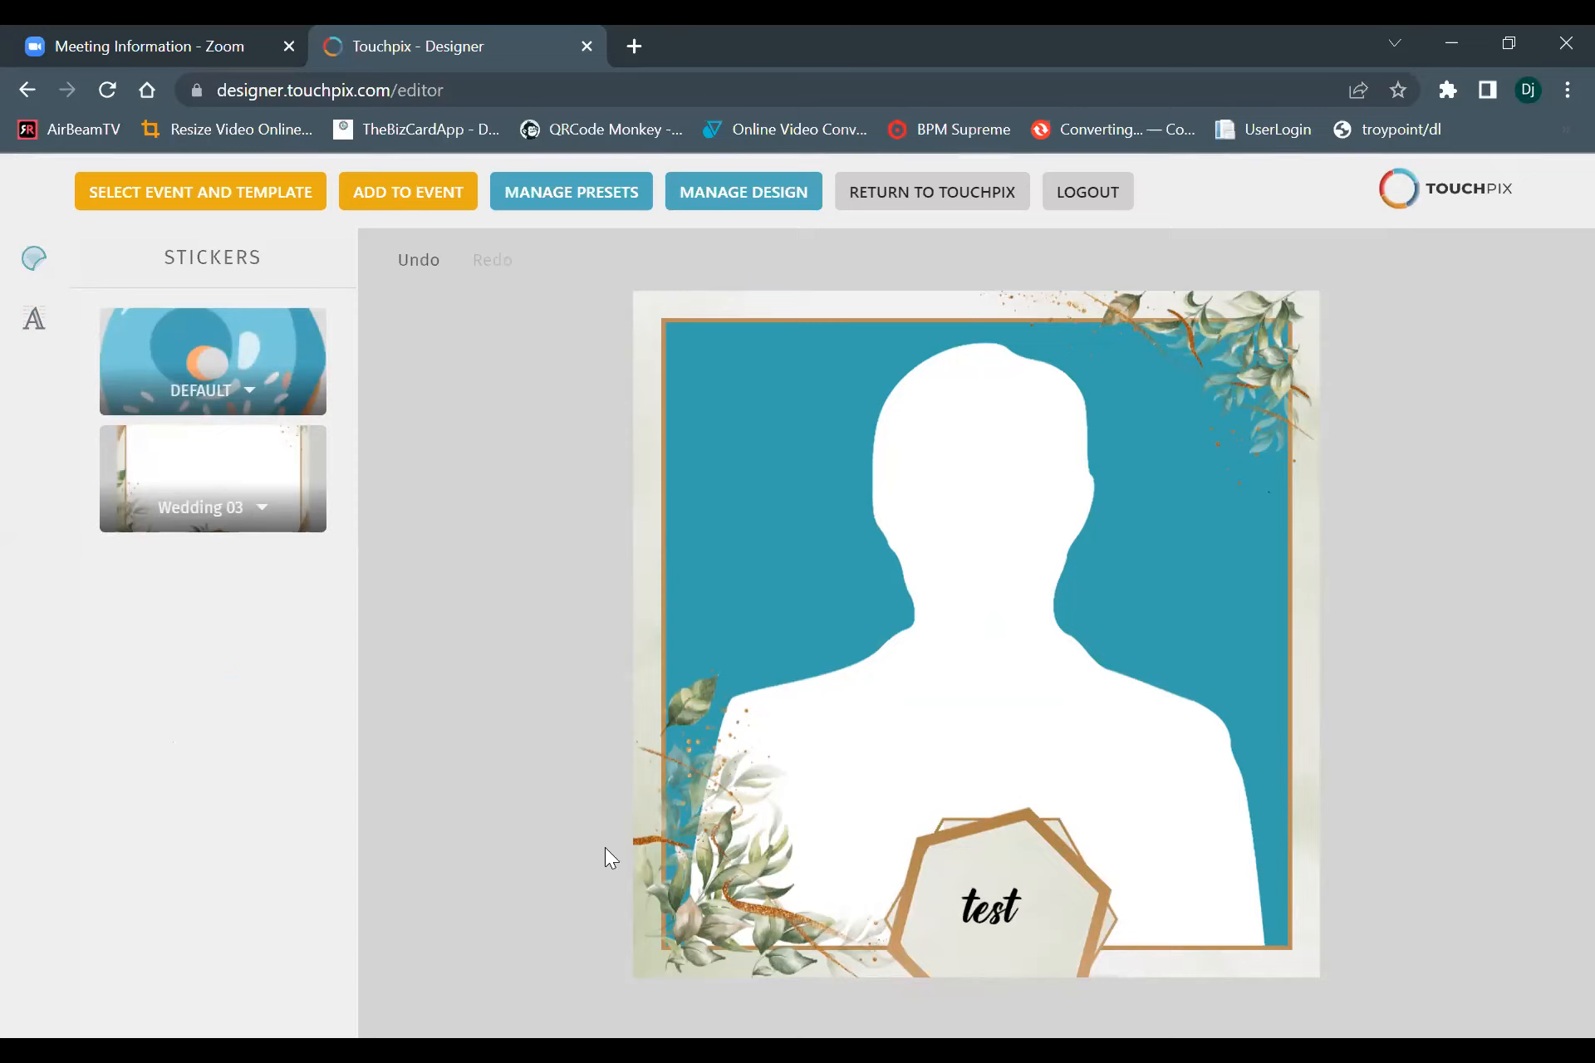
# Save the current design as a preset named "scanpix event".
pyautogui.click(562, 190)
pyautogui.moveTo(555, 200)
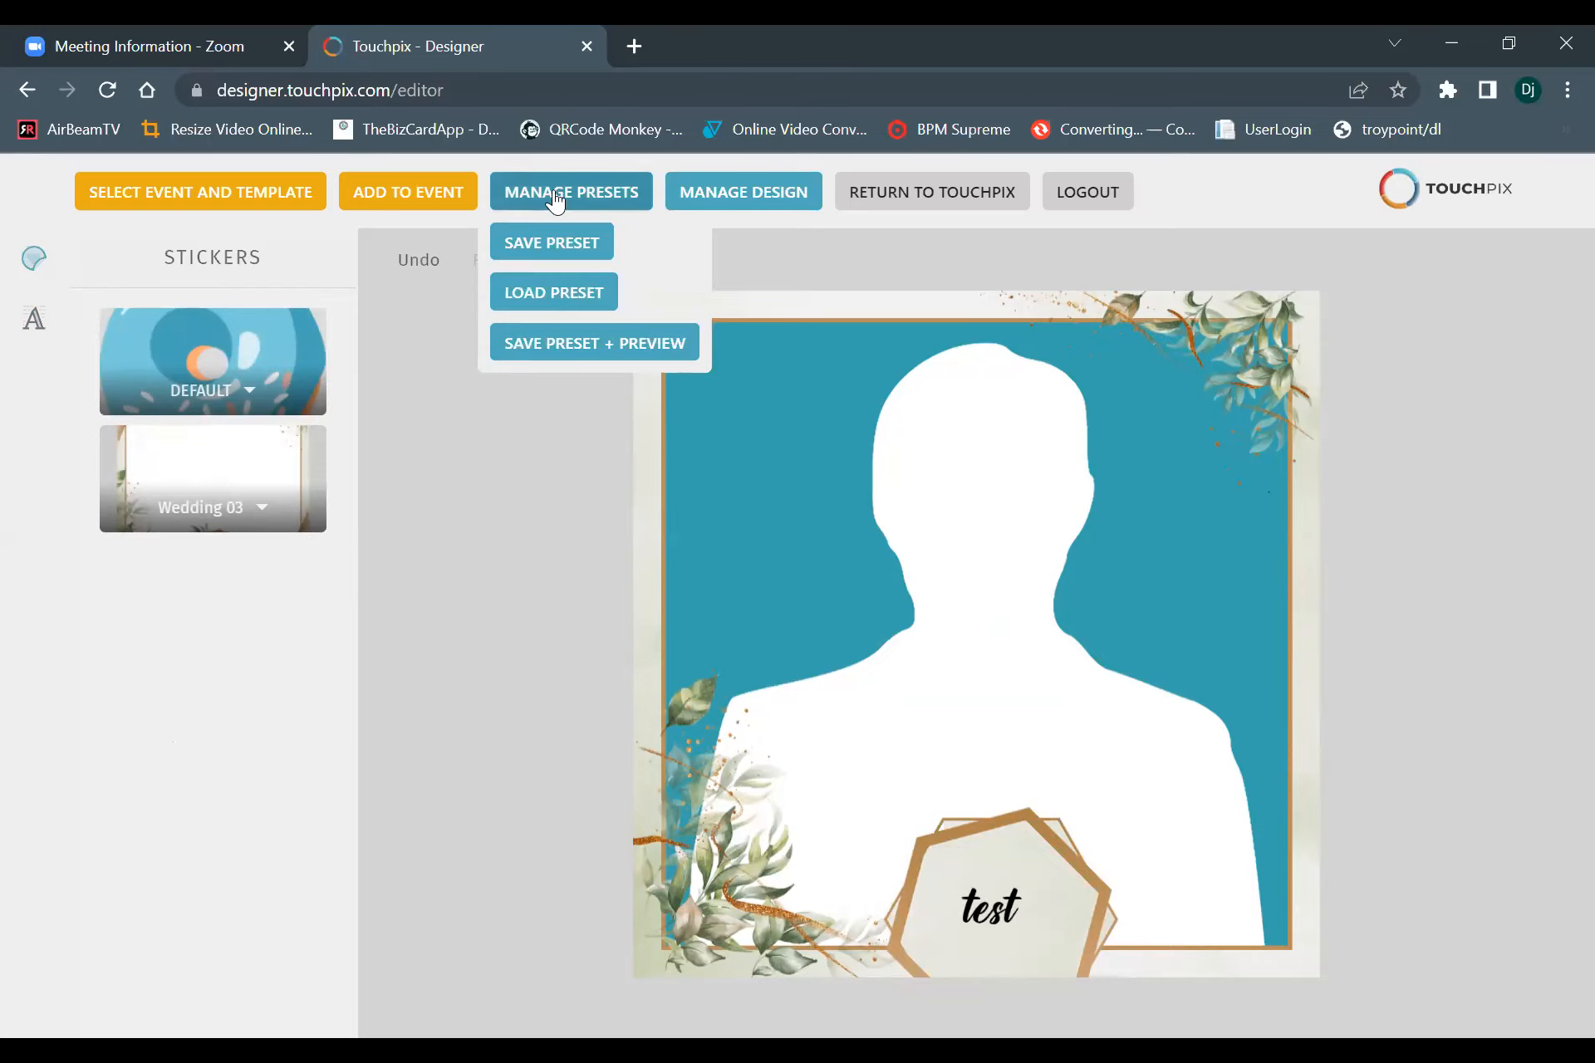
pyautogui.click(533, 245)
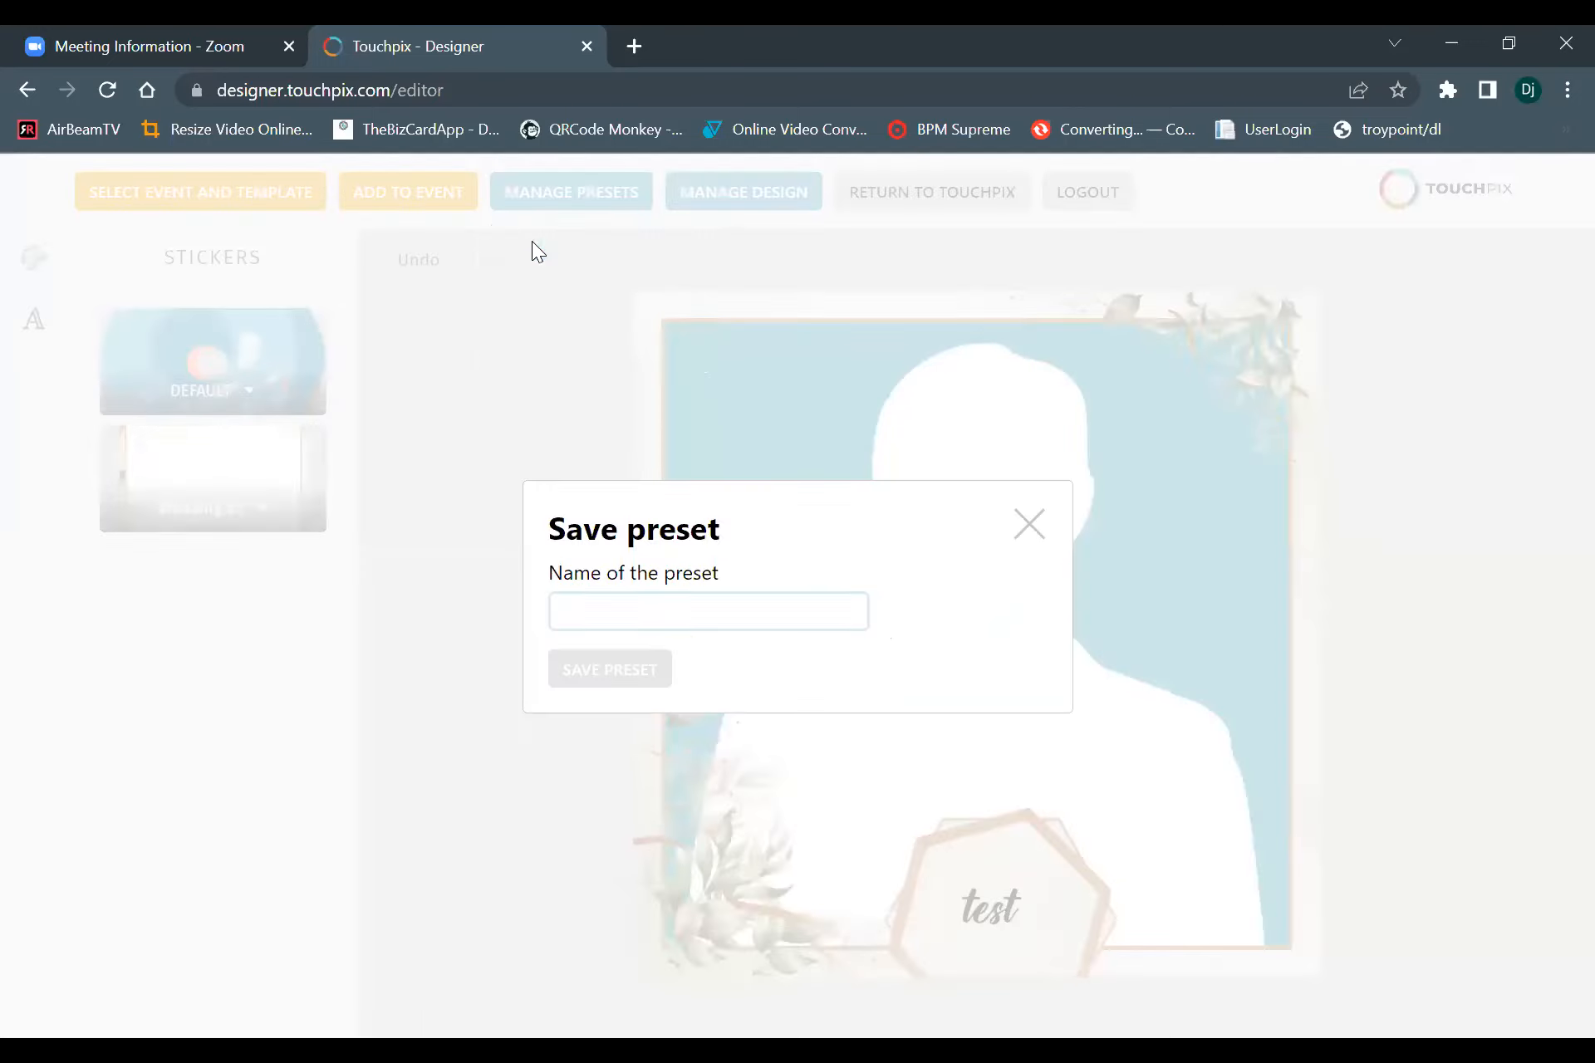
pyautogui.click(621, 618)
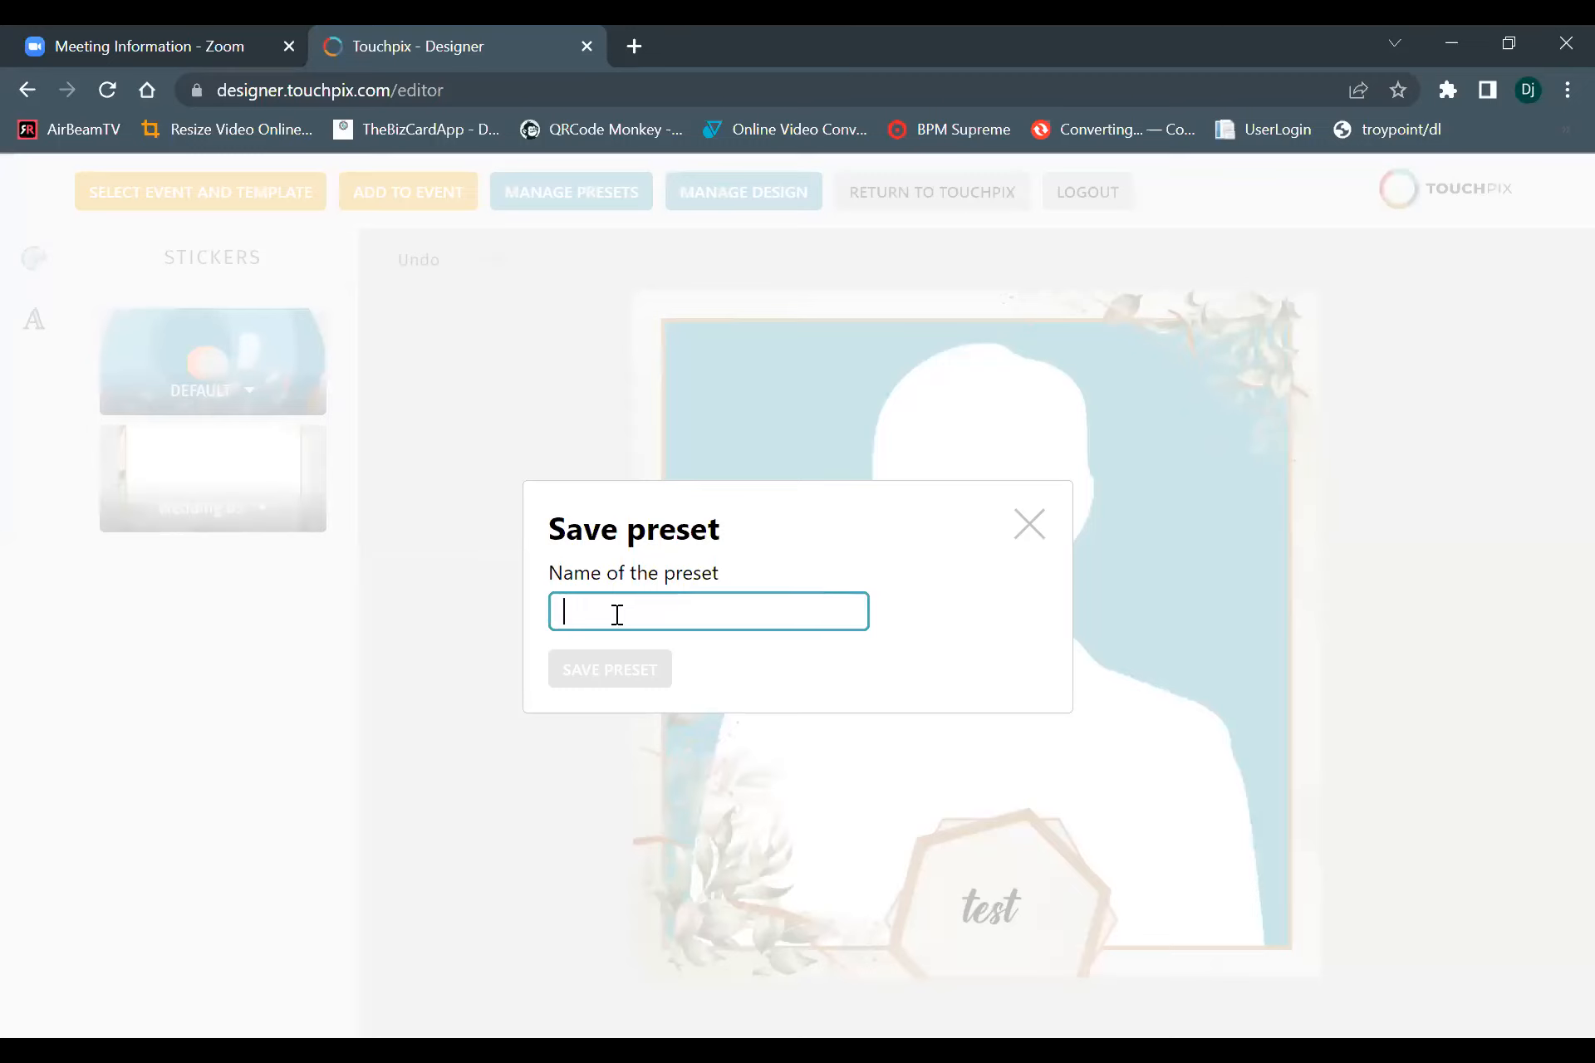
pyautogui.write('scanpix ')
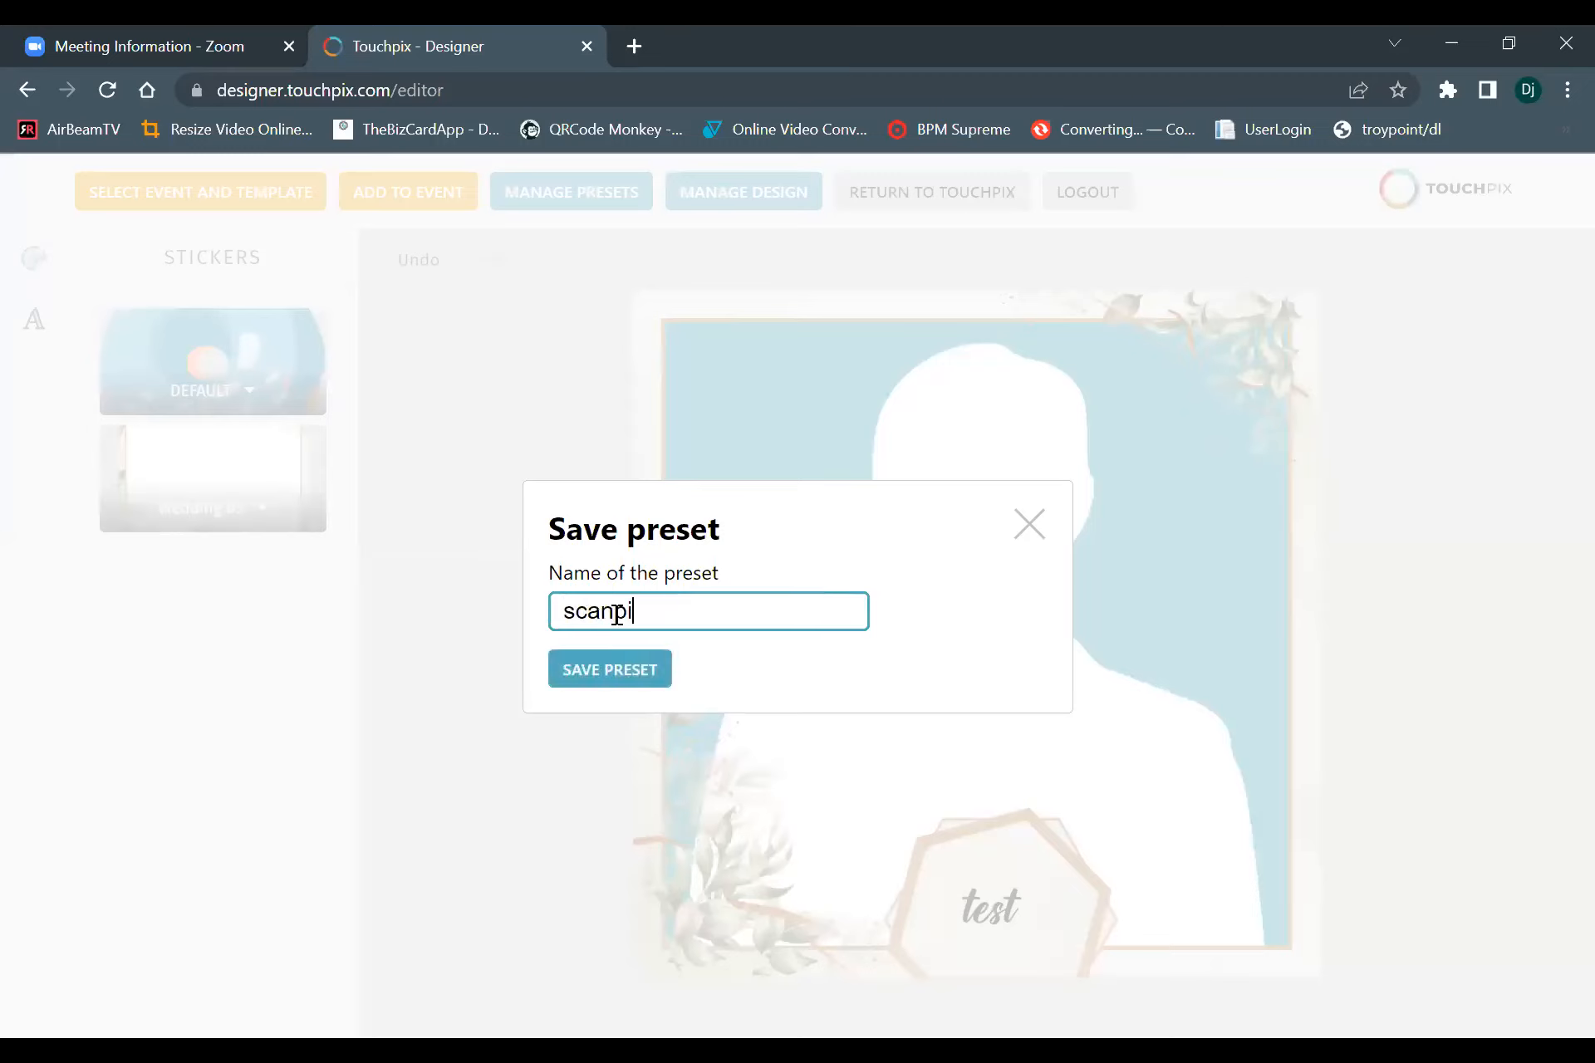
pyautogui.write('event')
pyautogui.click(639, 669)
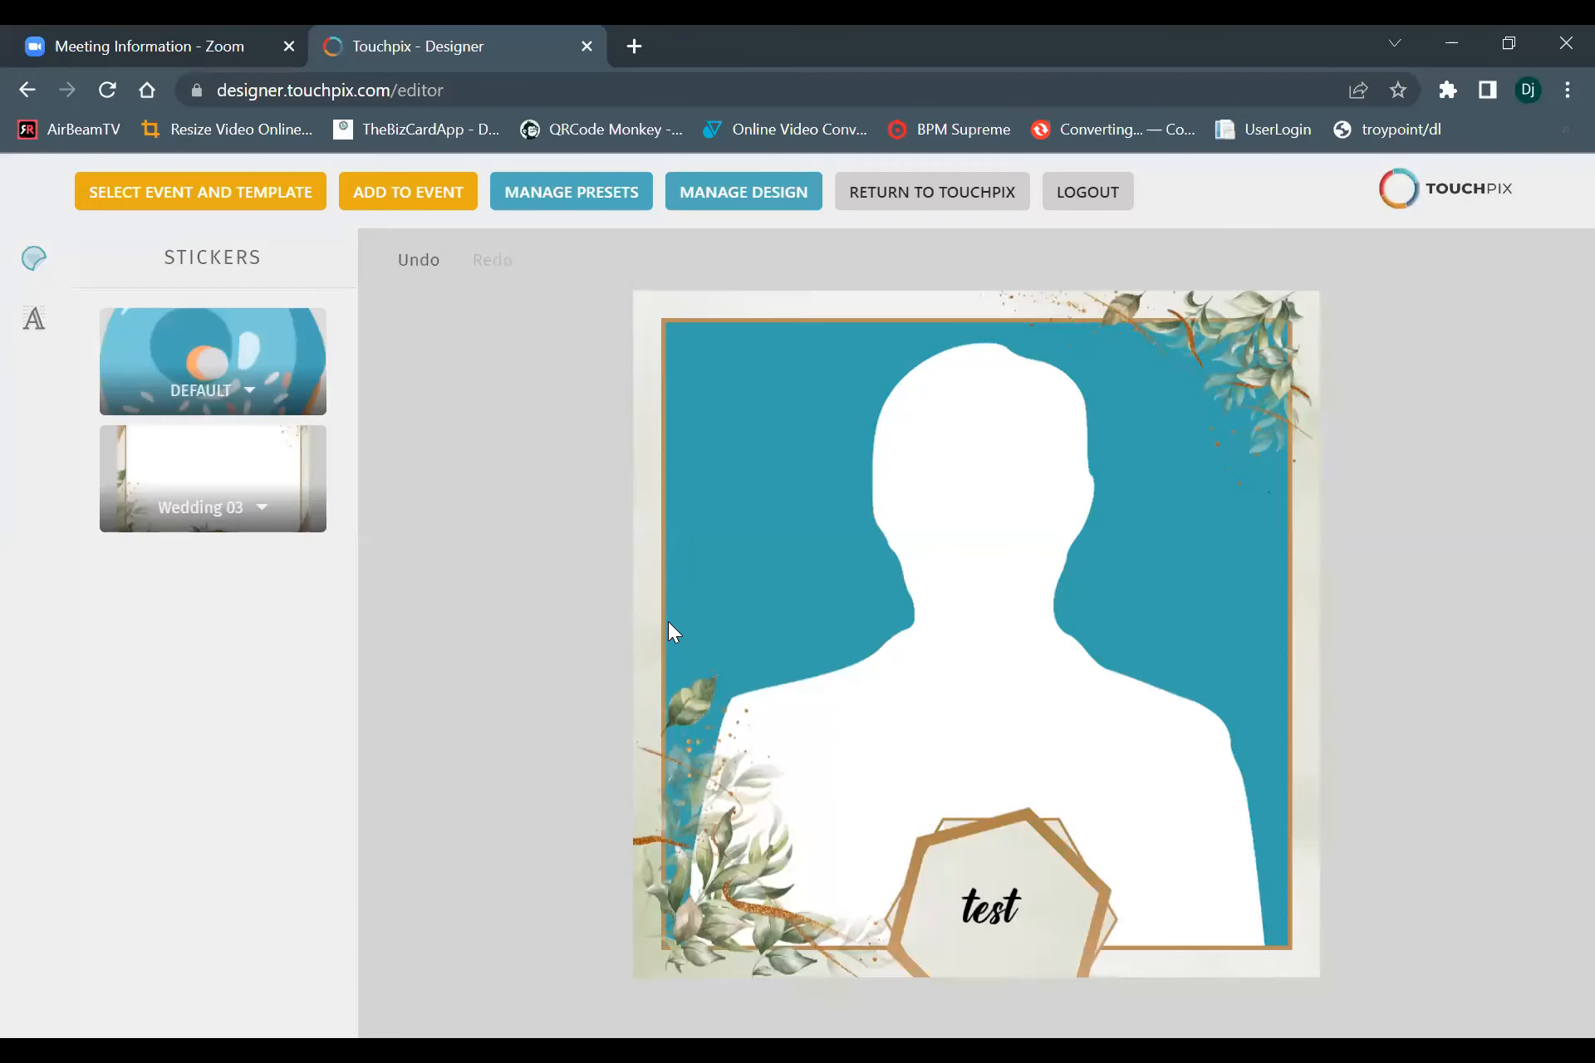
# Delete the frame, the "test" text, both leaf decorations and the hexagon from the canvas.
pyautogui.click(646, 625)
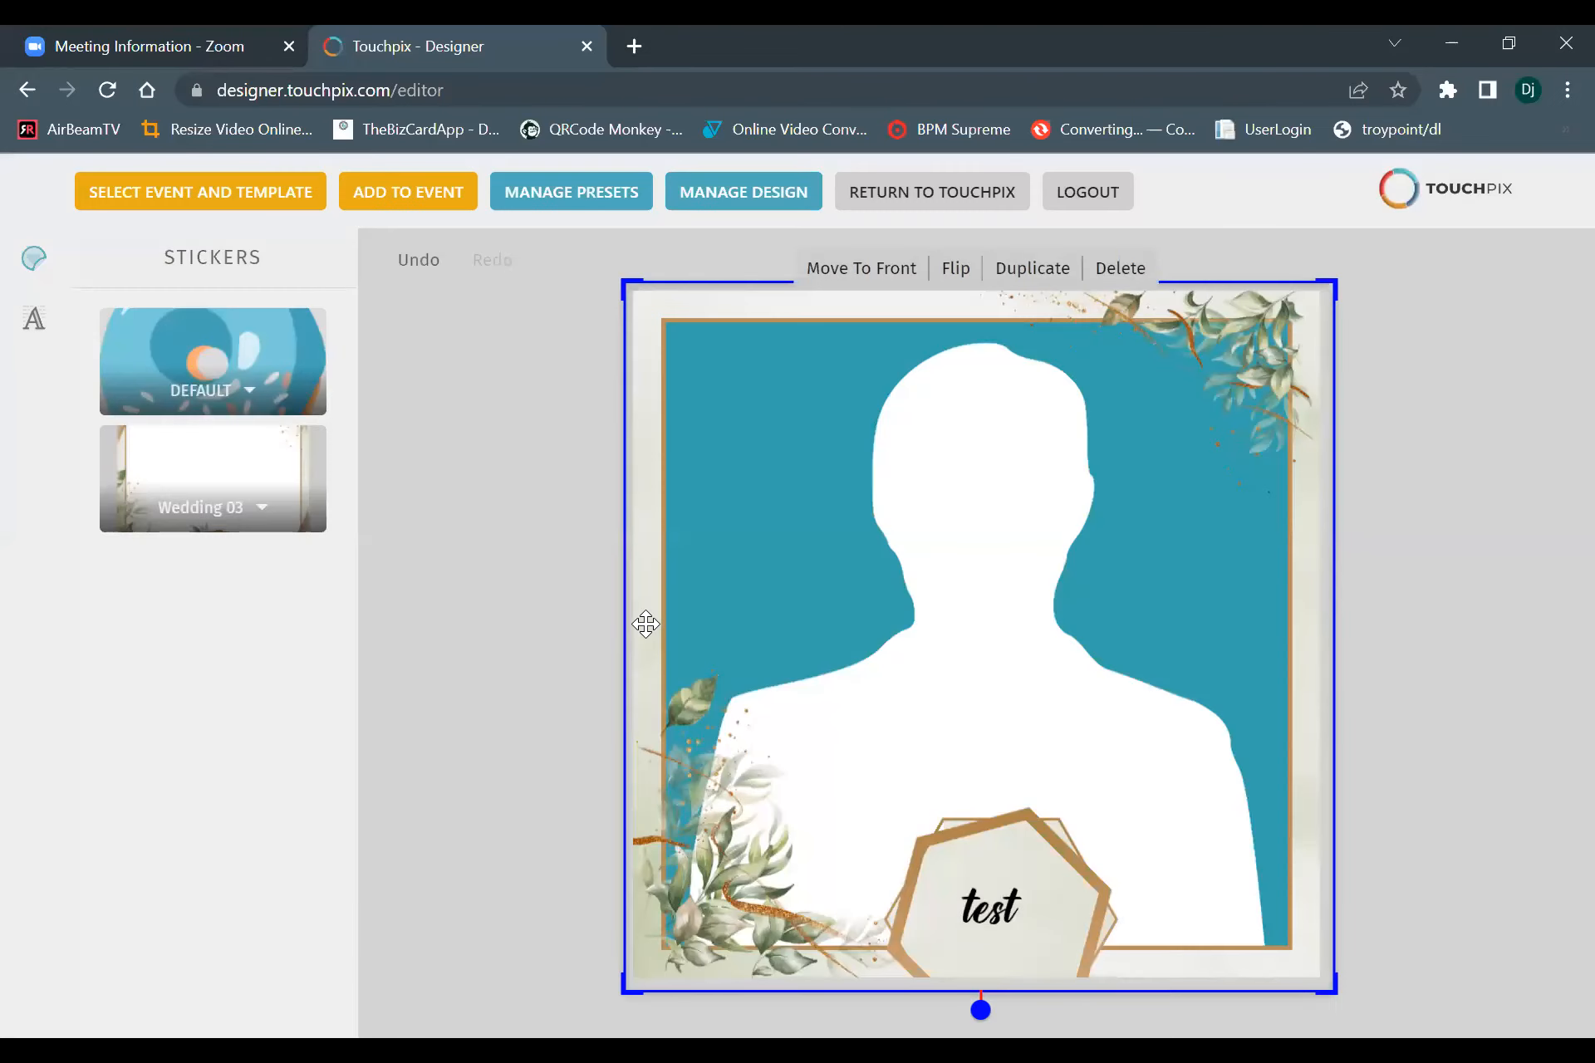
pyautogui.click(1118, 268)
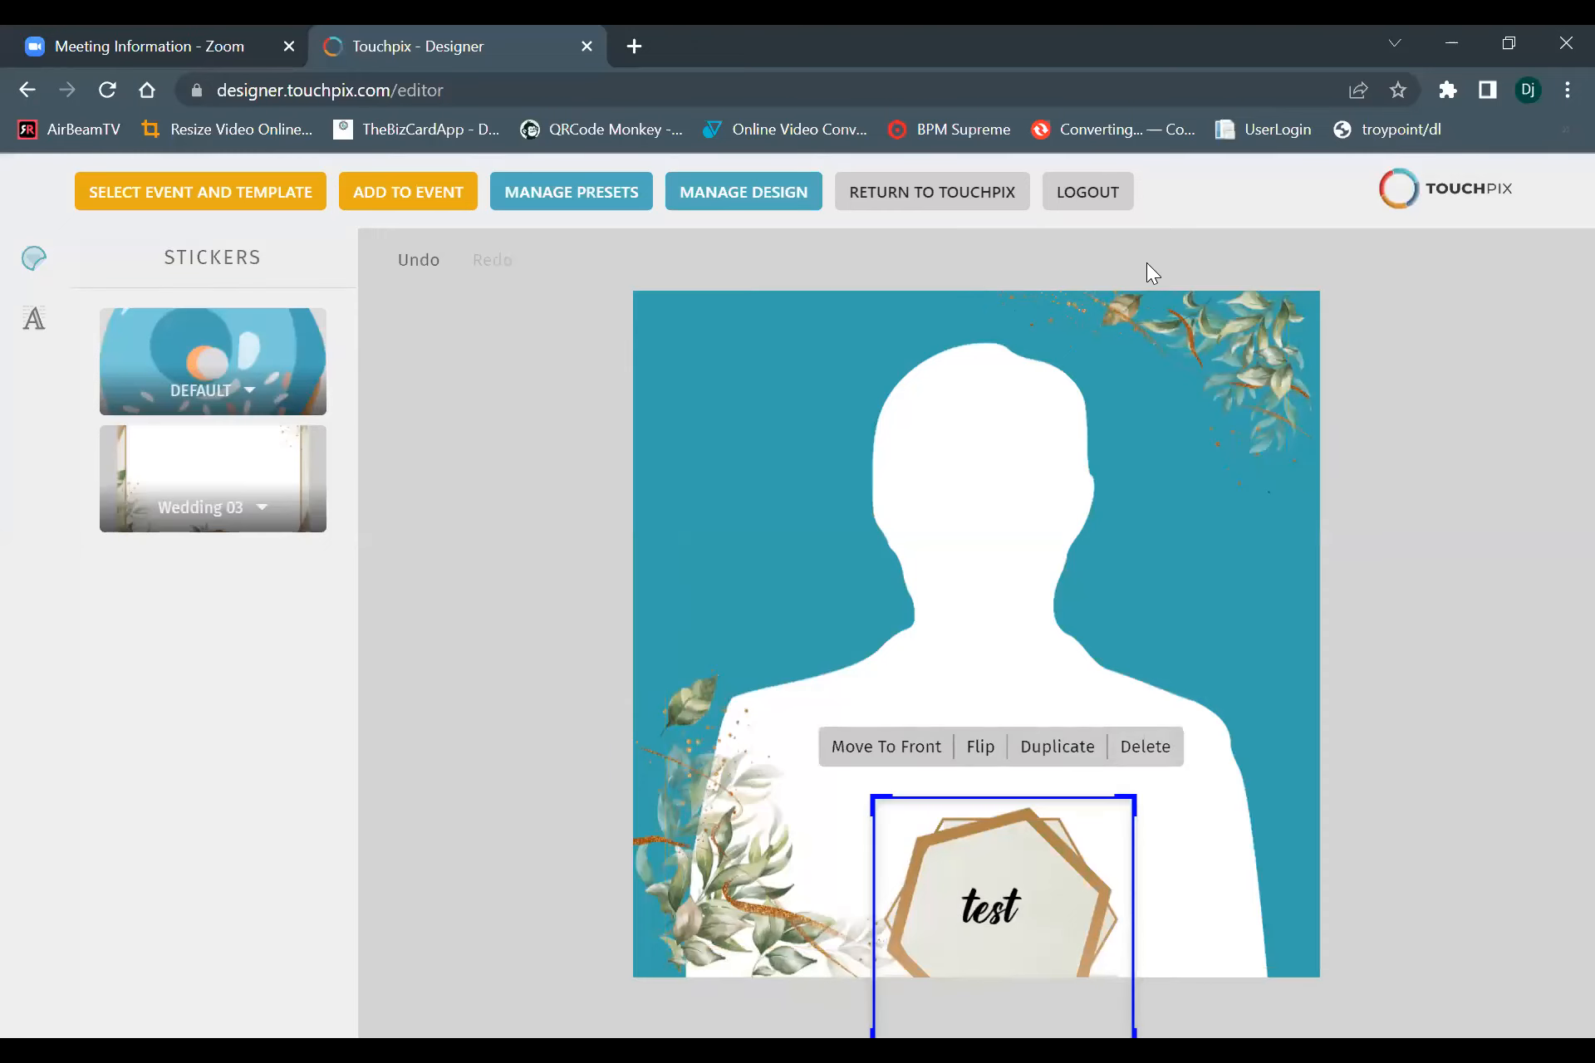
pyautogui.click(969, 889)
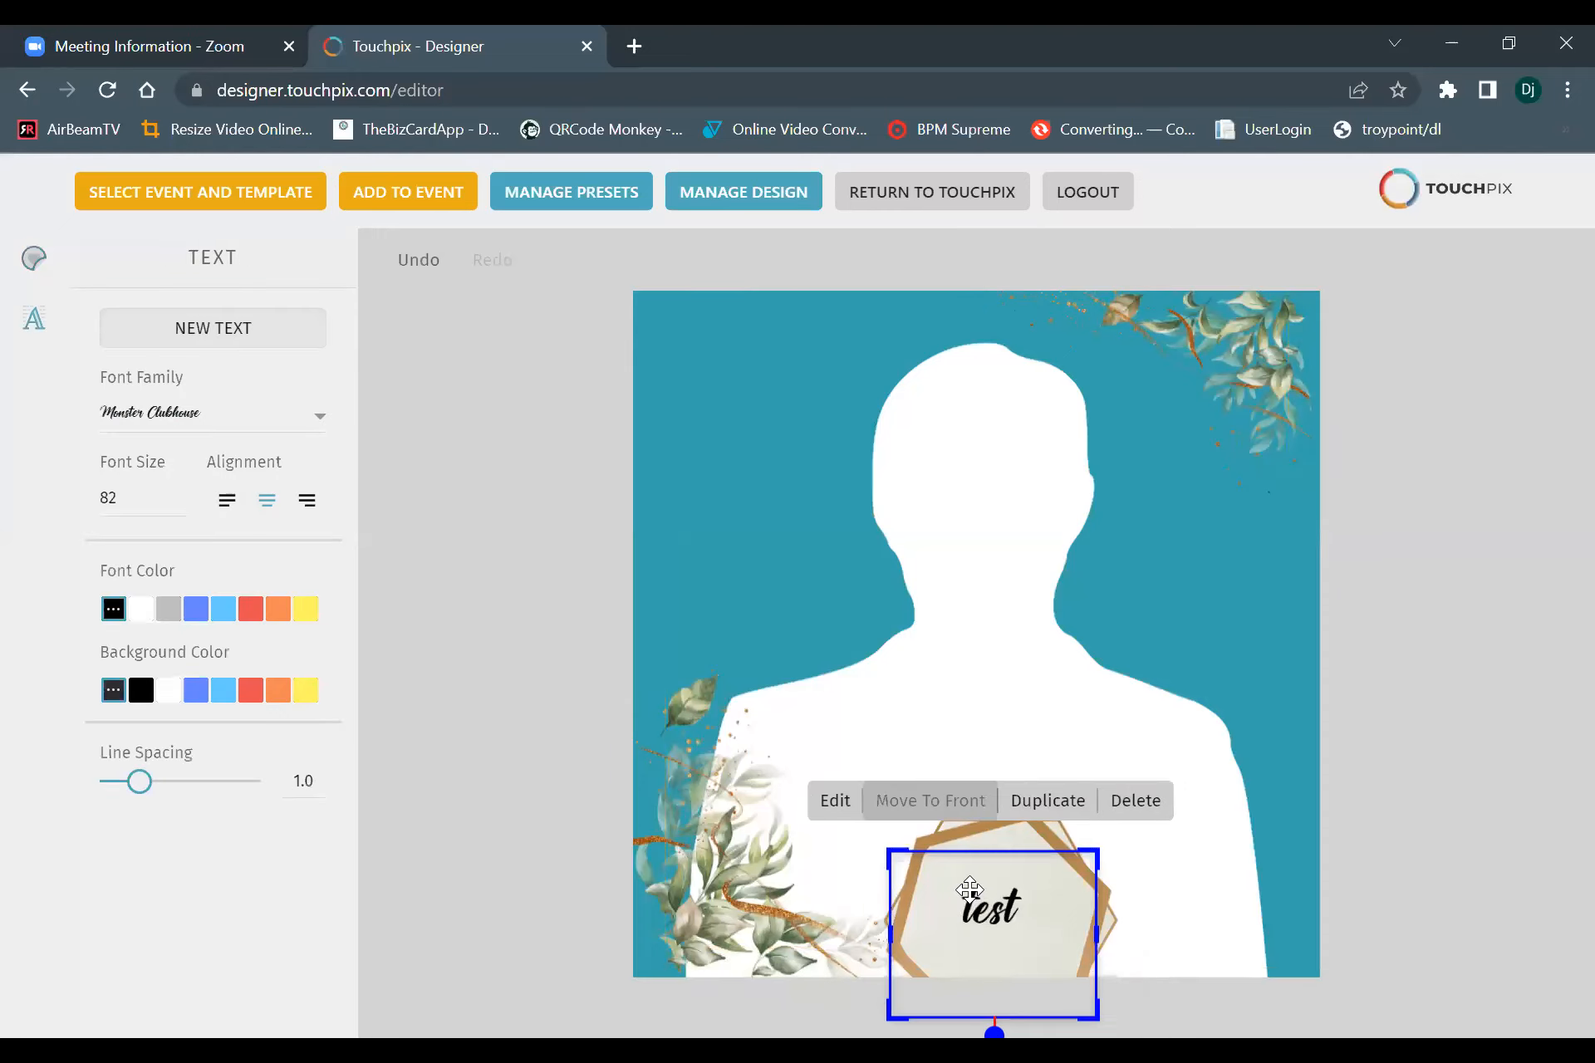
pyautogui.click(1151, 802)
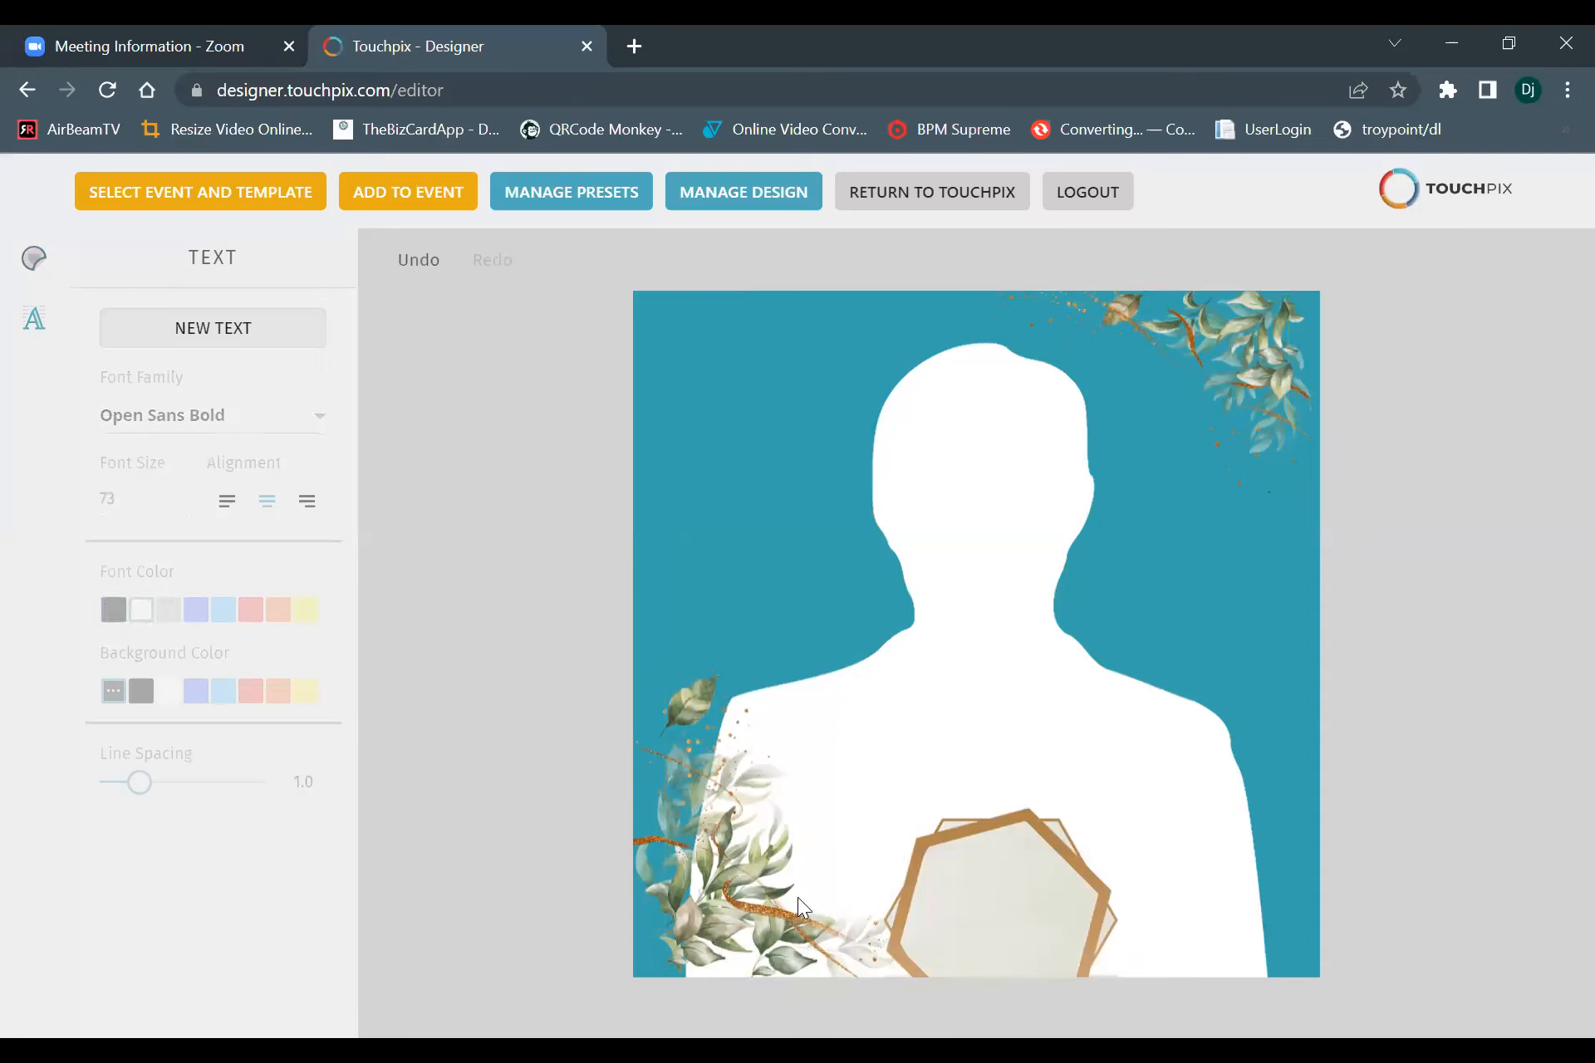
pyautogui.click(667, 873)
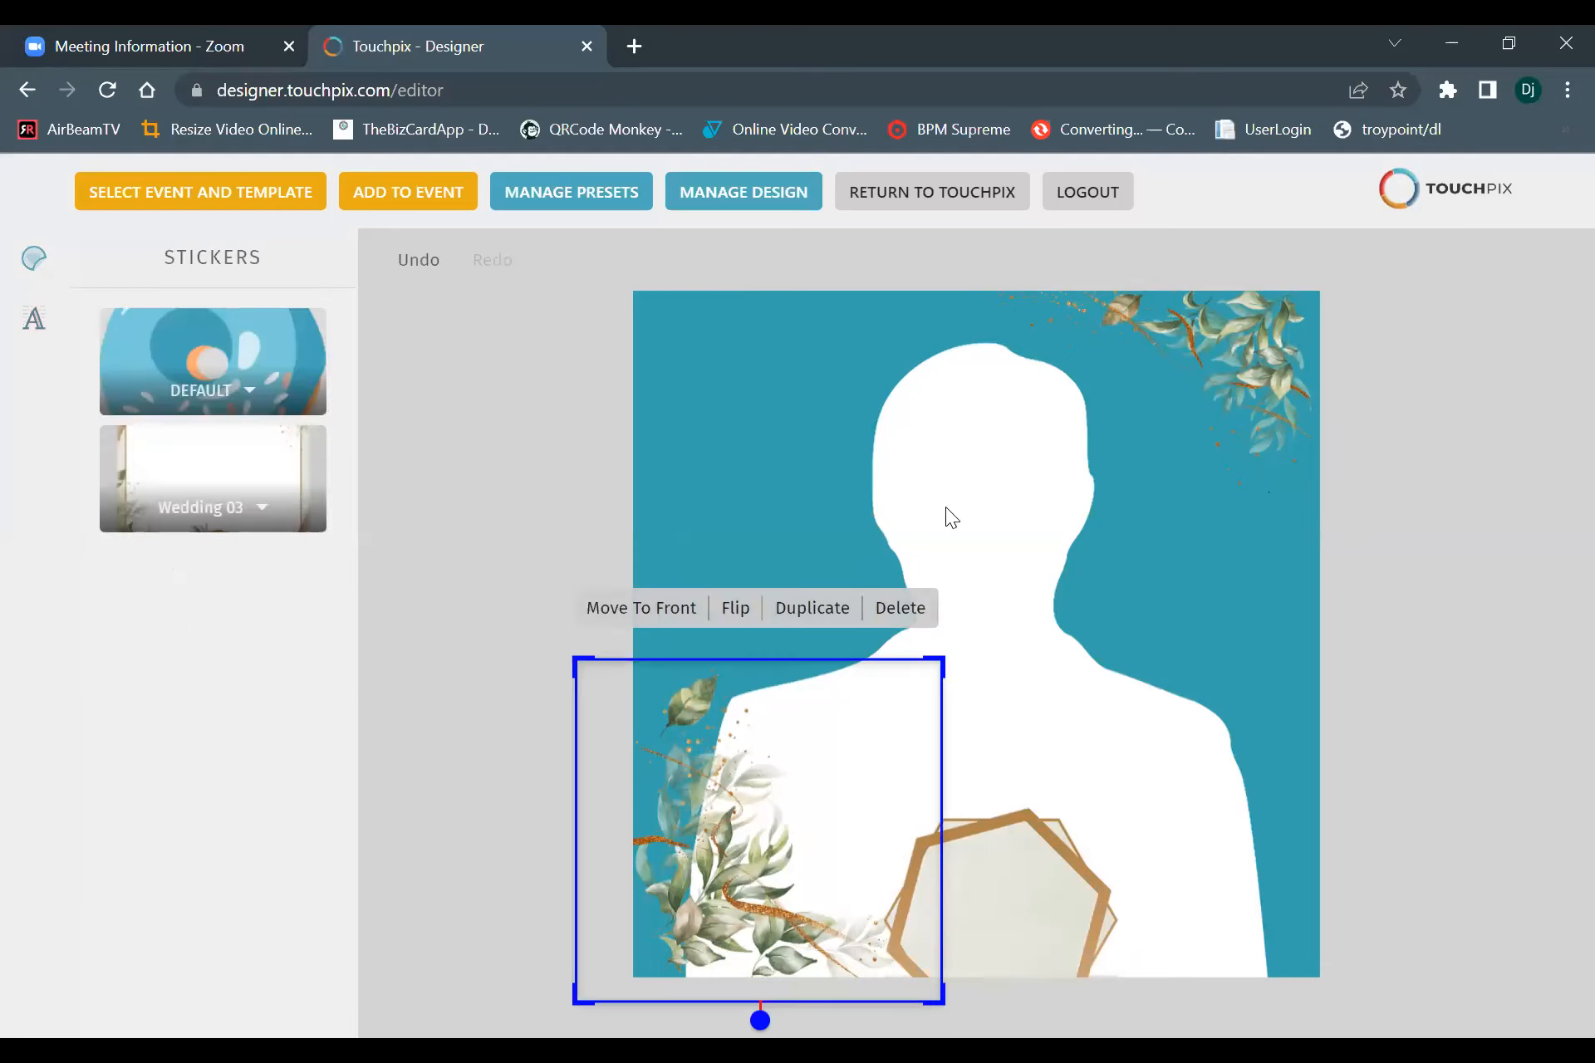
pyautogui.click(899, 607)
pyautogui.click(951, 905)
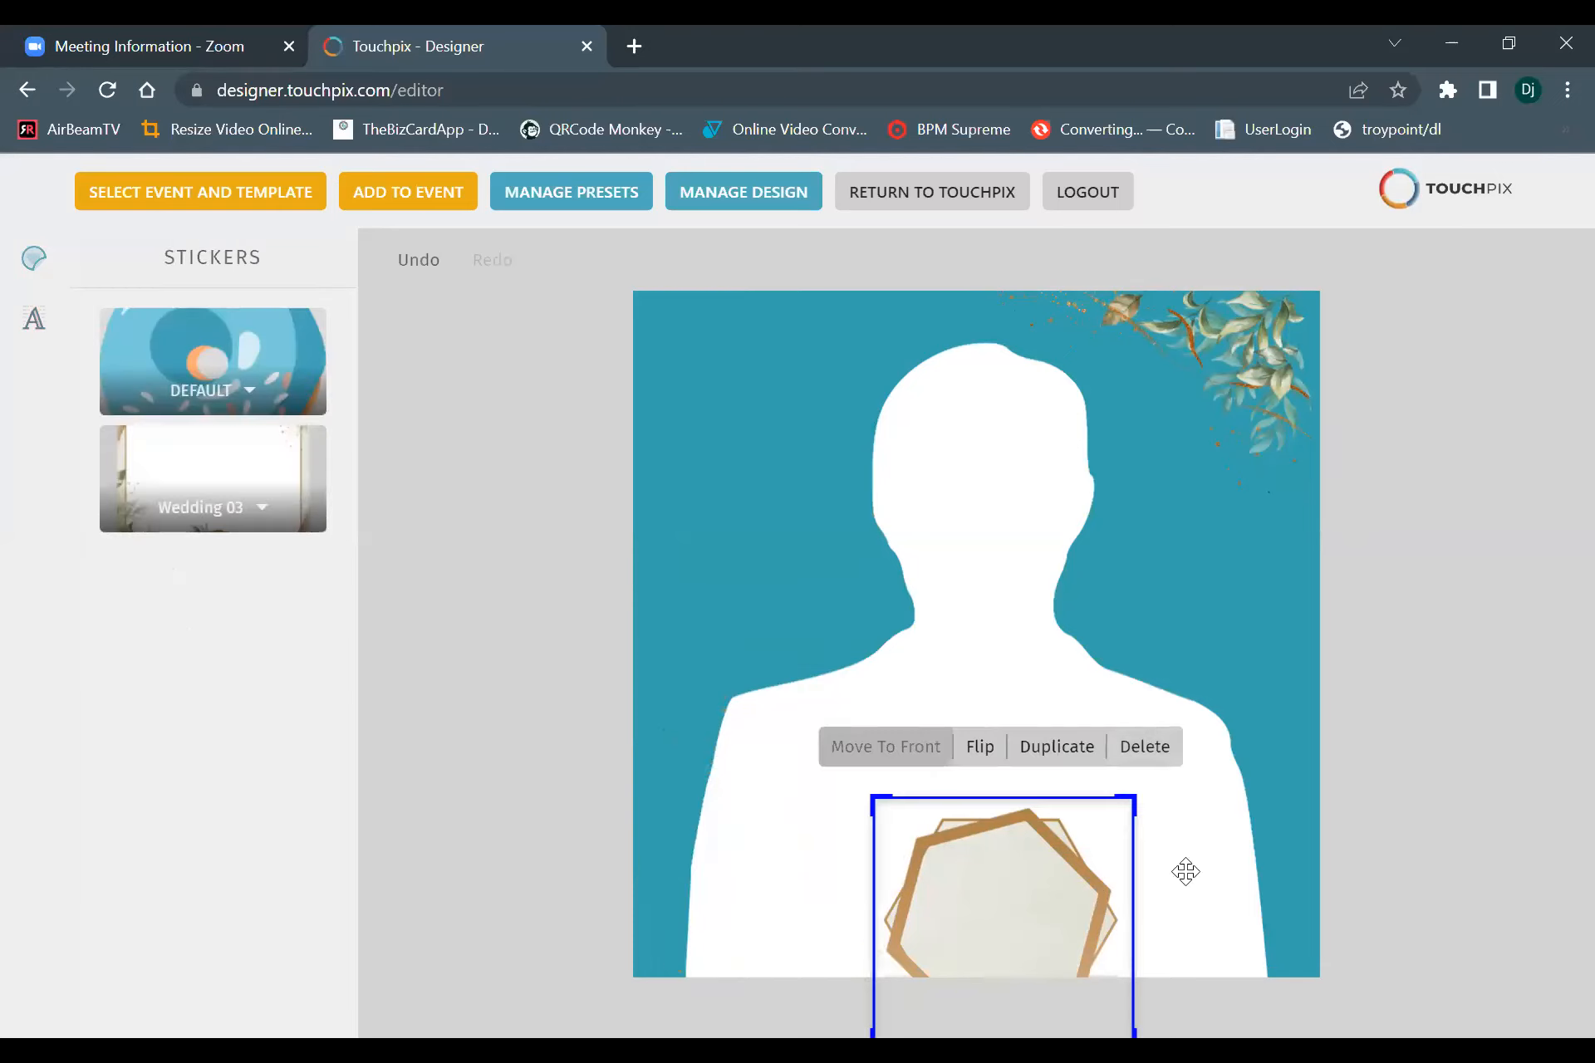
pyautogui.click(1145, 747)
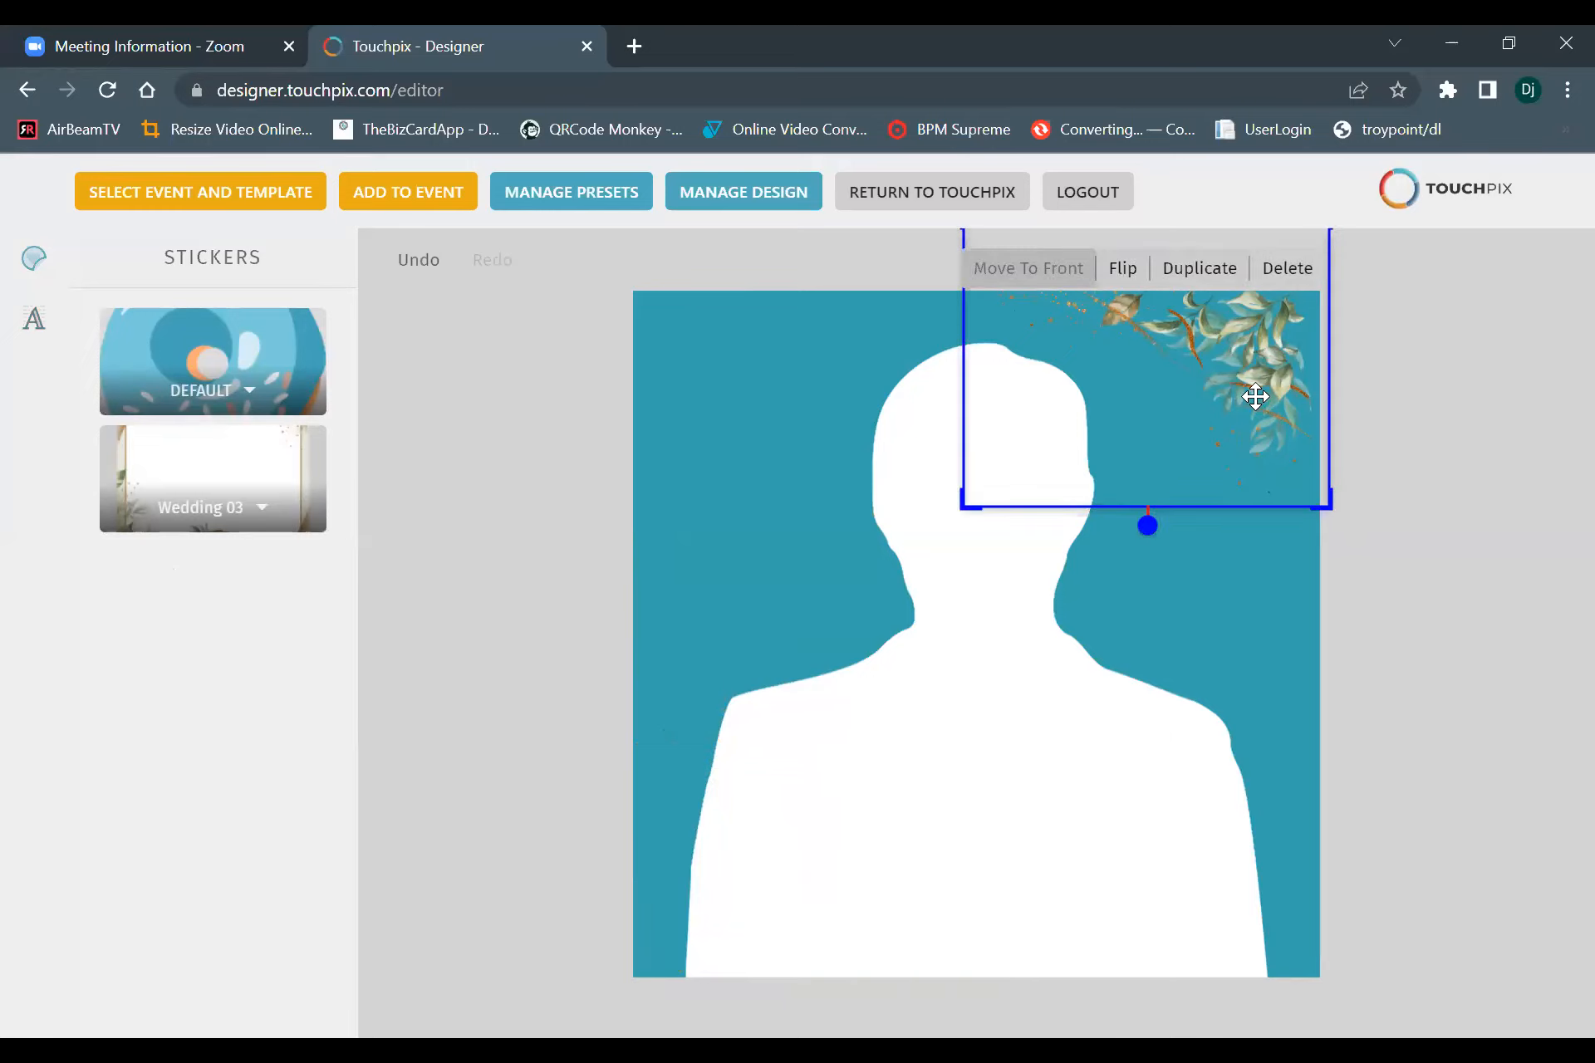
pyautogui.click(1294, 272)
# Load the saved "scanpix event" preset and add the design to the event.
pyautogui.moveTo(628, 212)
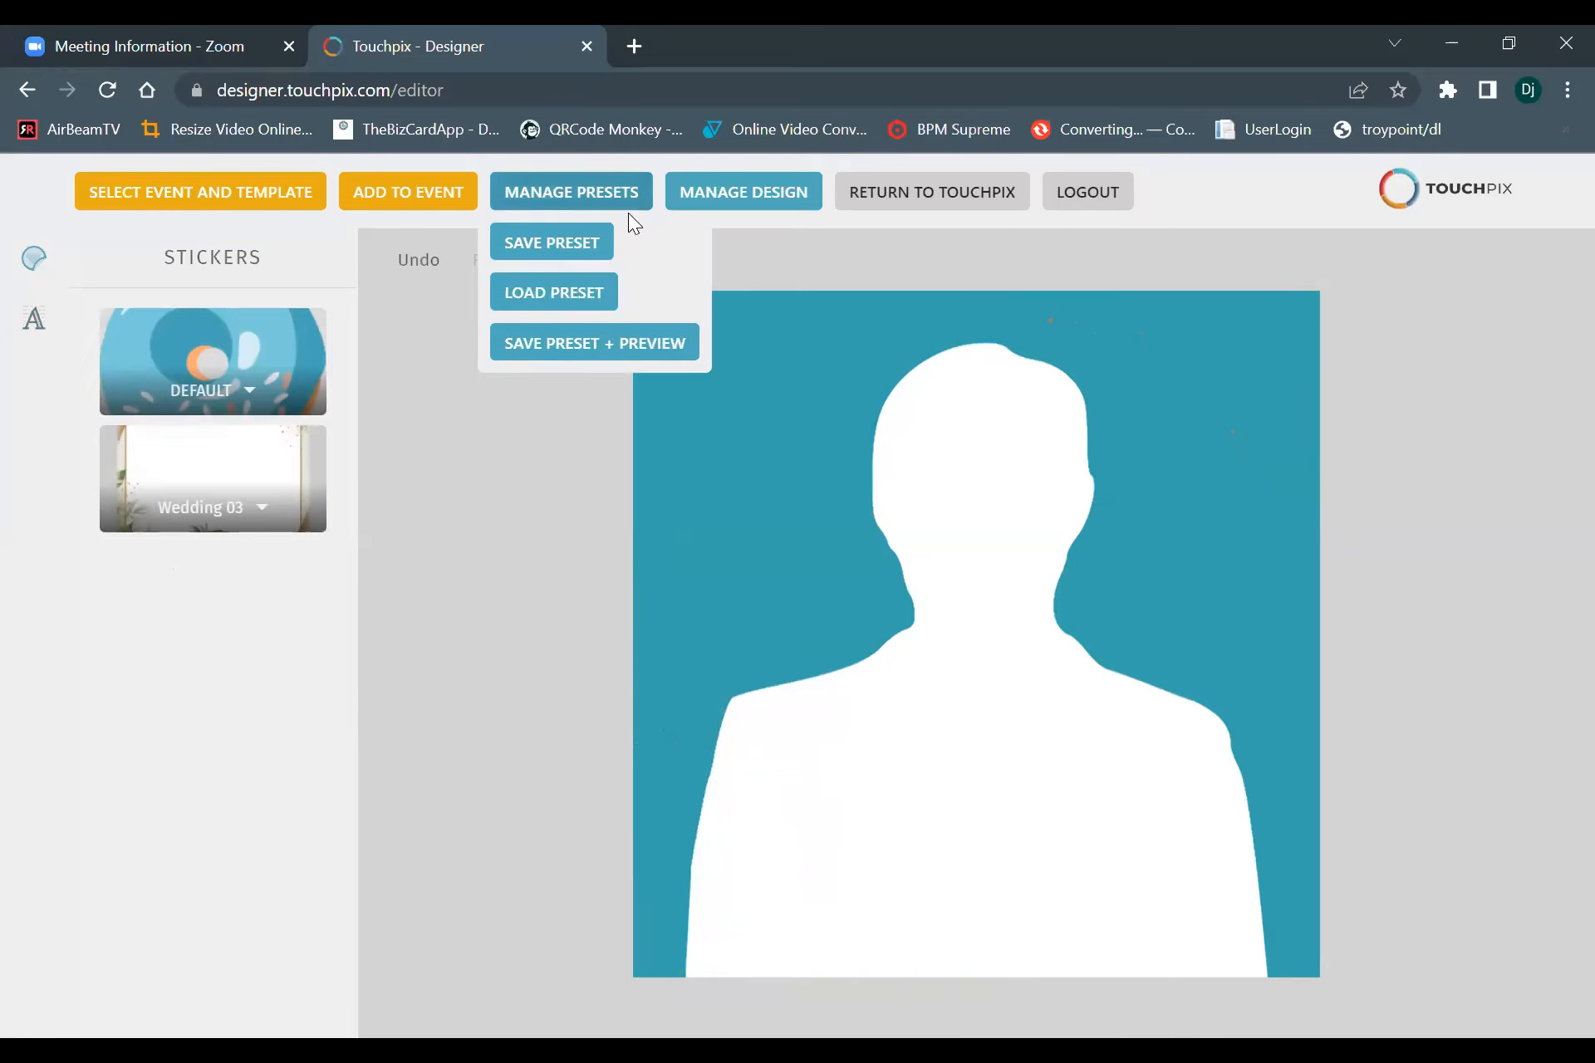
pyautogui.click(556, 291)
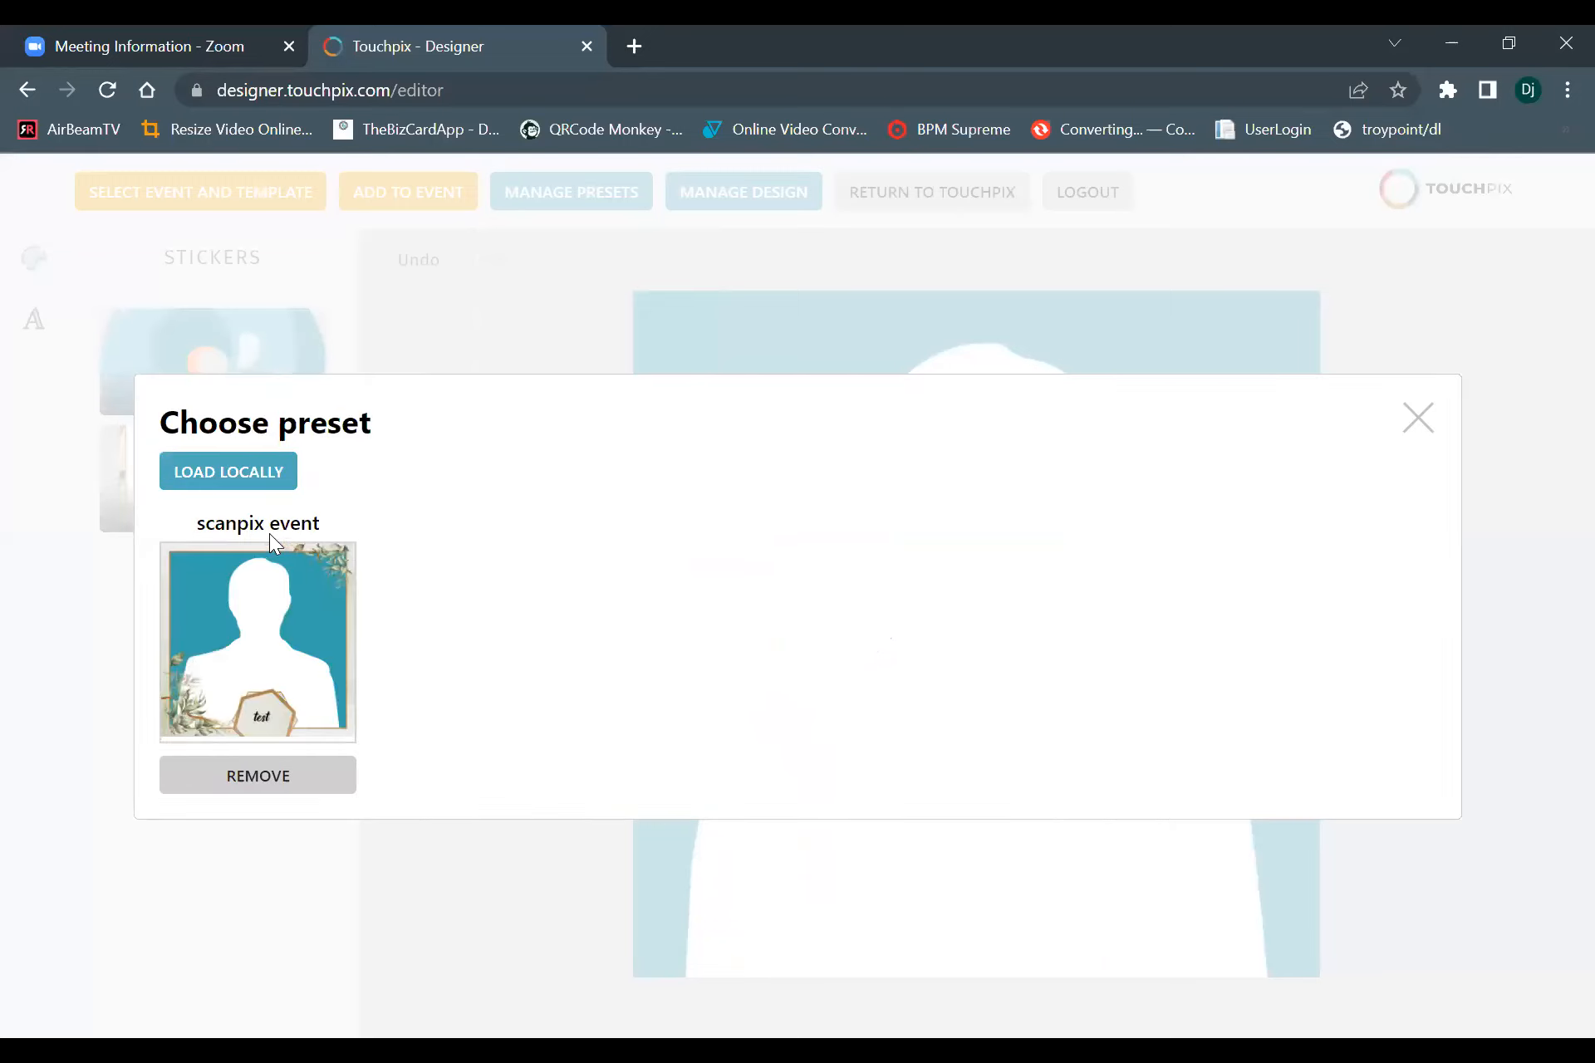
pyautogui.click(213, 675)
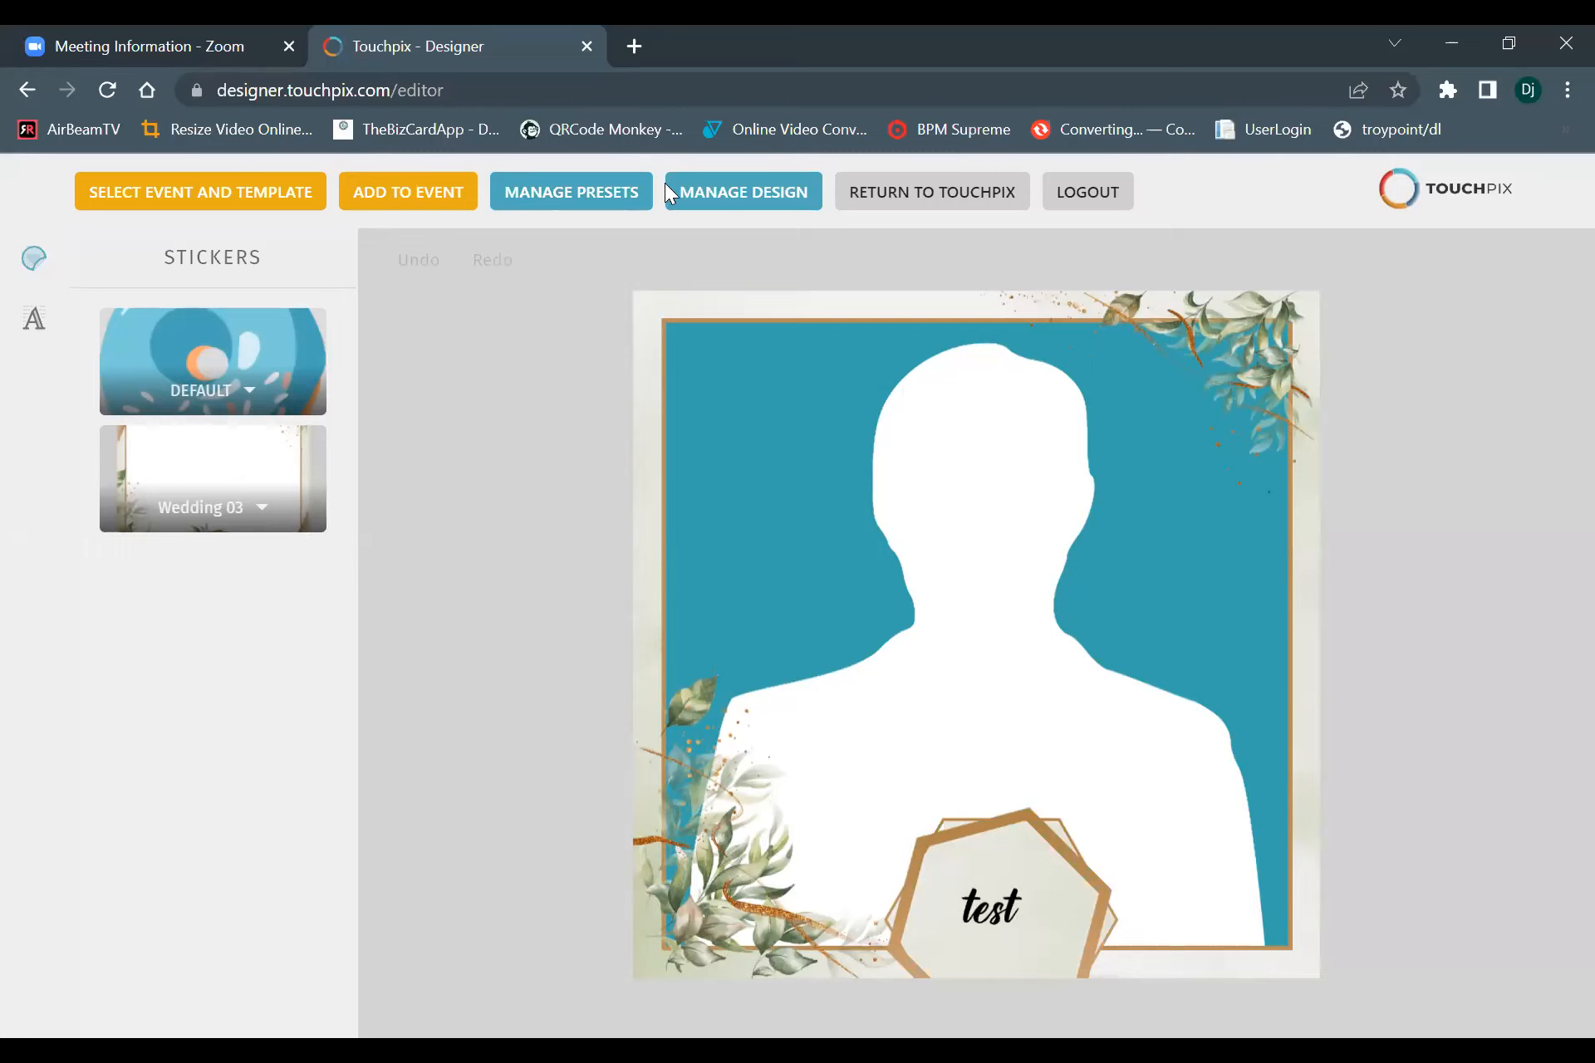
pyautogui.moveTo(701, 188)
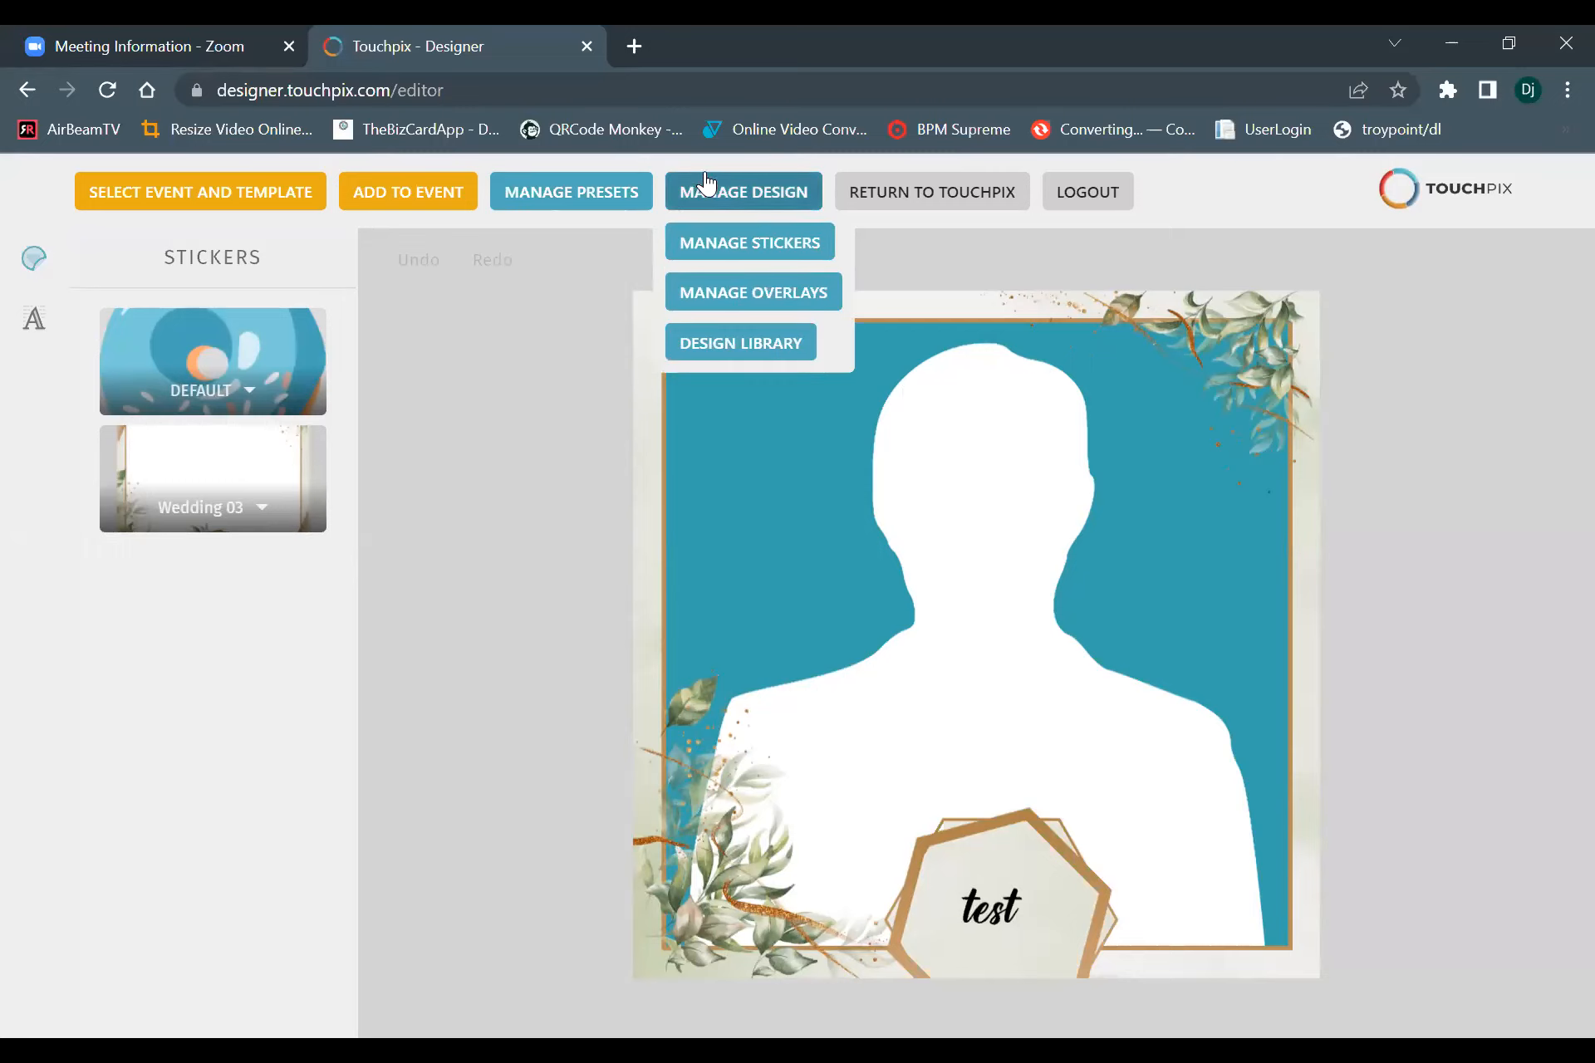
pyautogui.click(386, 196)
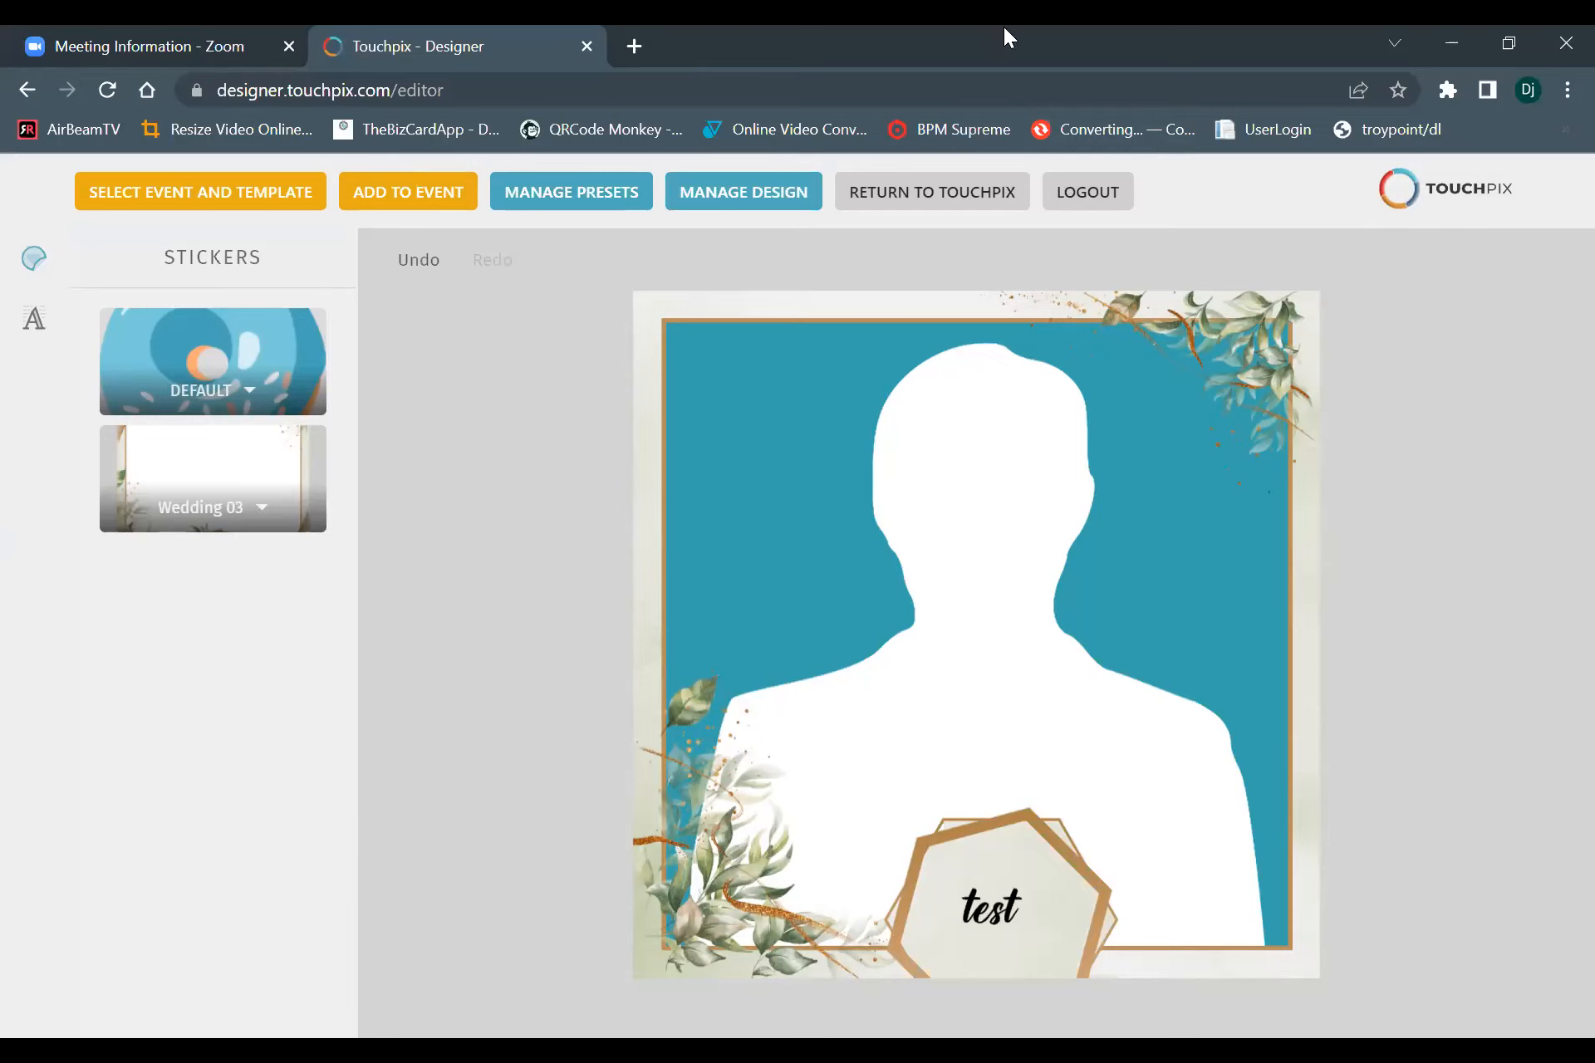
# Log out of the designer and log back in.
pyautogui.click(1078, 198)
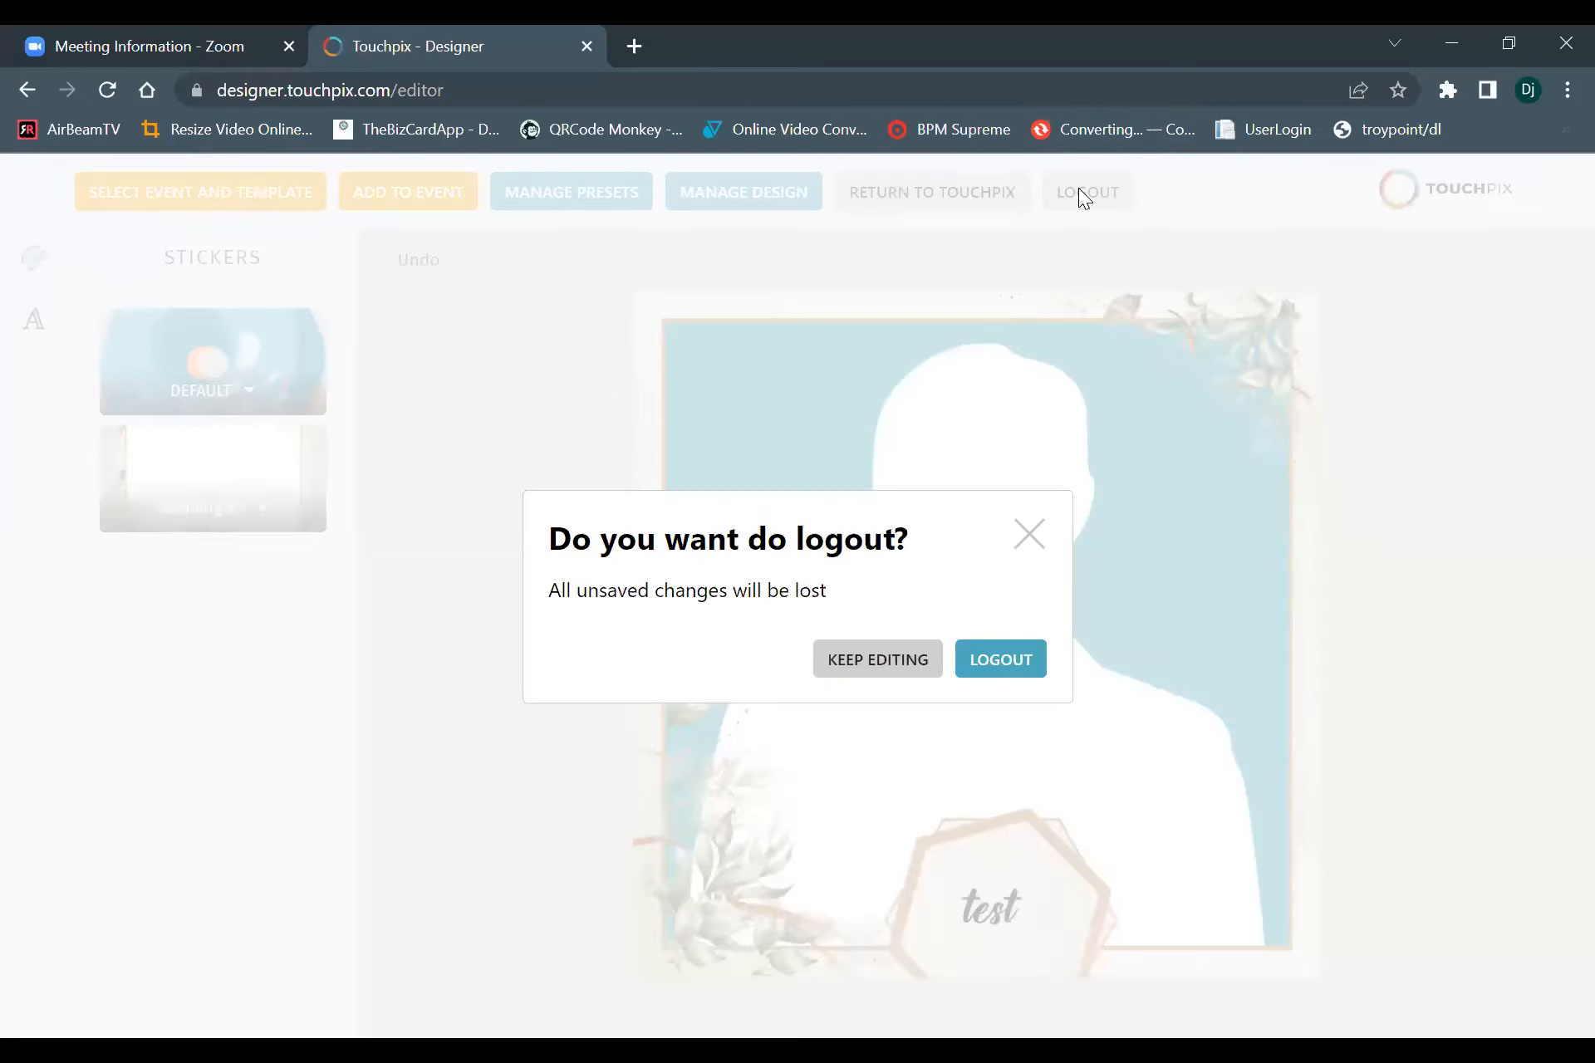
pyautogui.click(1001, 662)
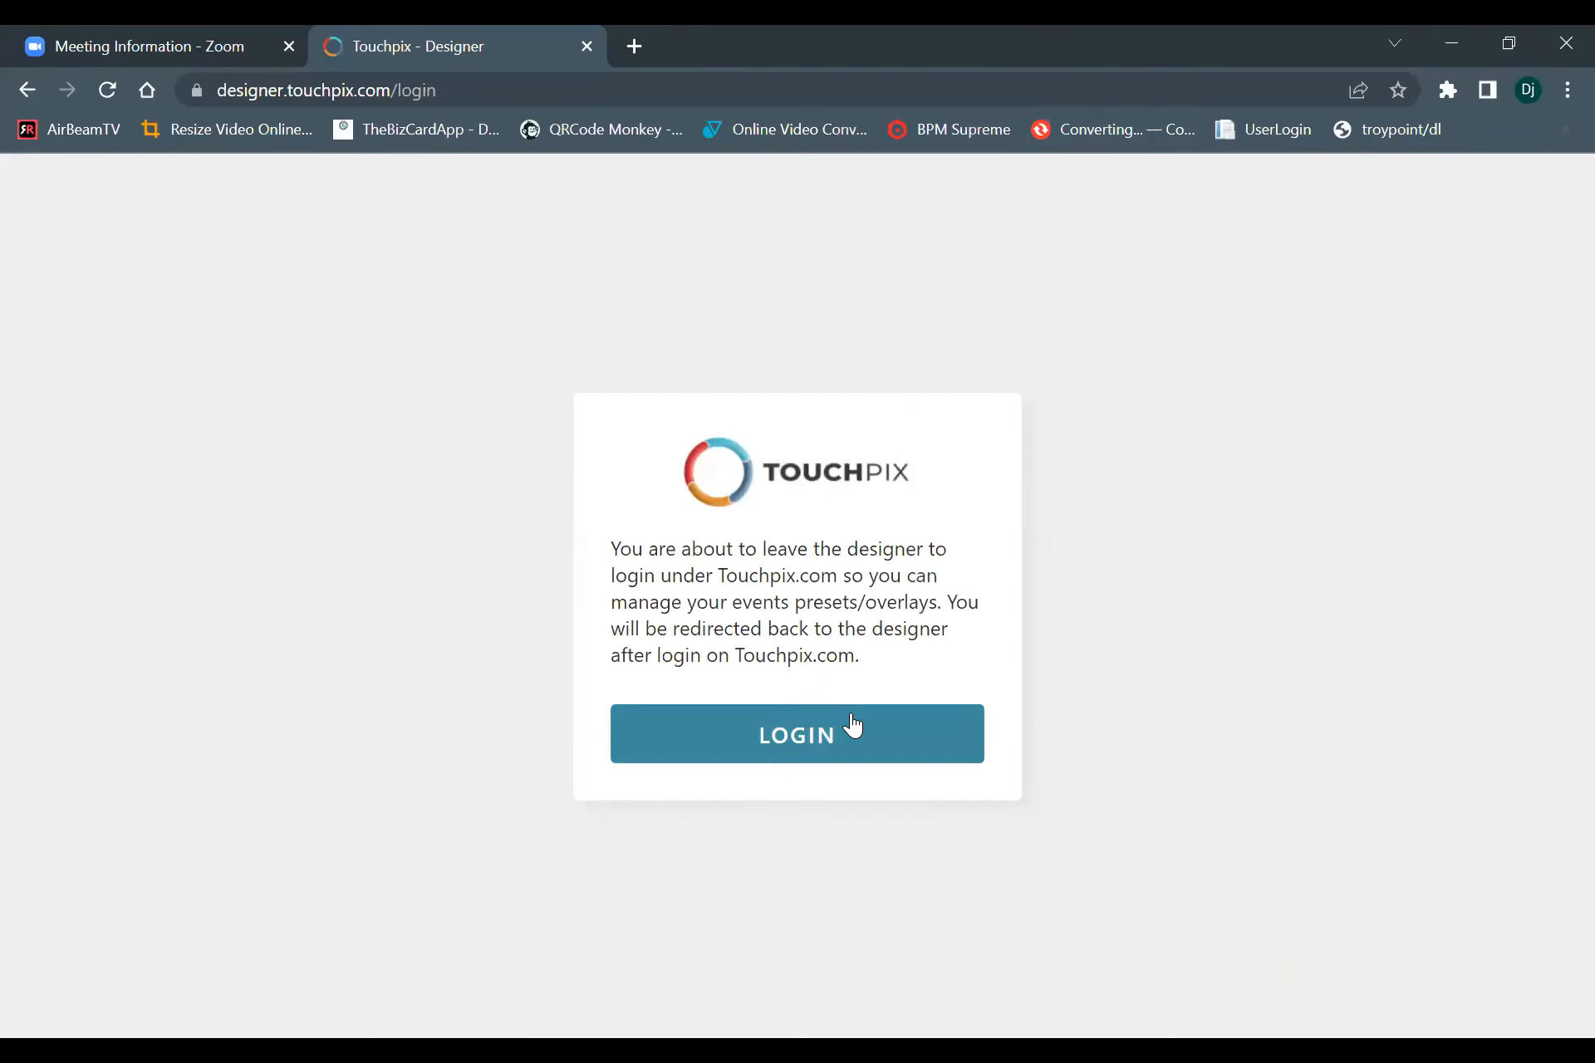
pyautogui.click(882, 751)
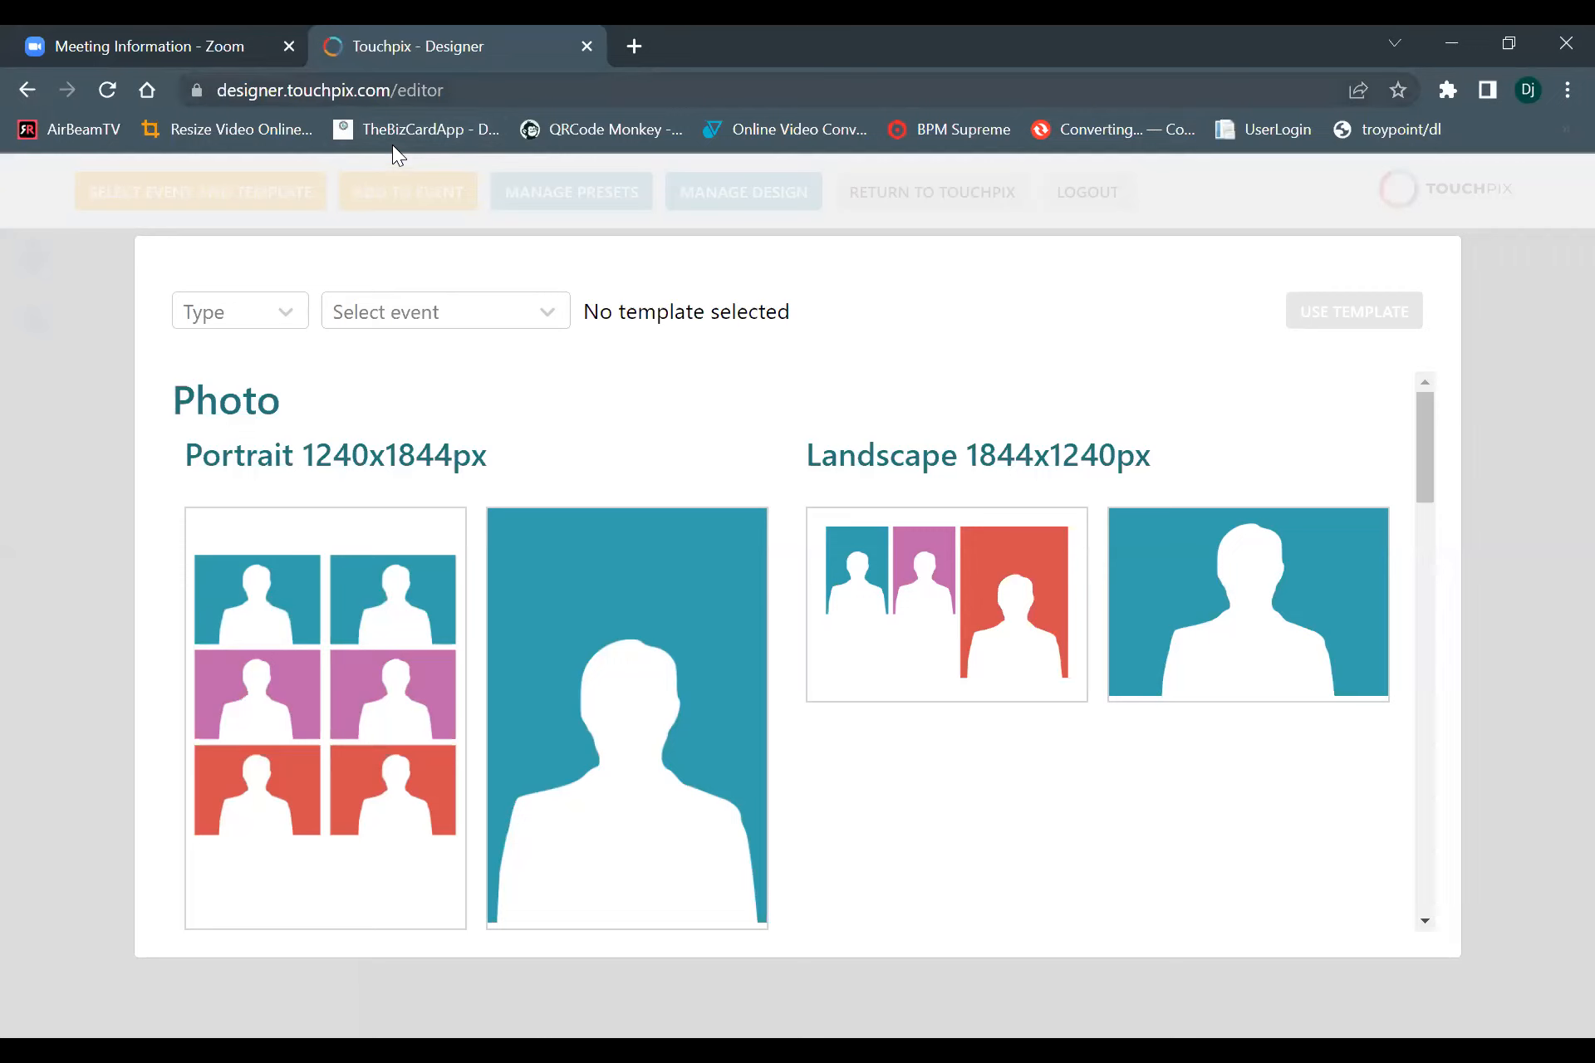
# Go to touchpix.com and view the overlays of the "webinar scanpix" event in the account's event list.
pyautogui.moveTo(376, 90); pyautogui.dragTo(366, 90)
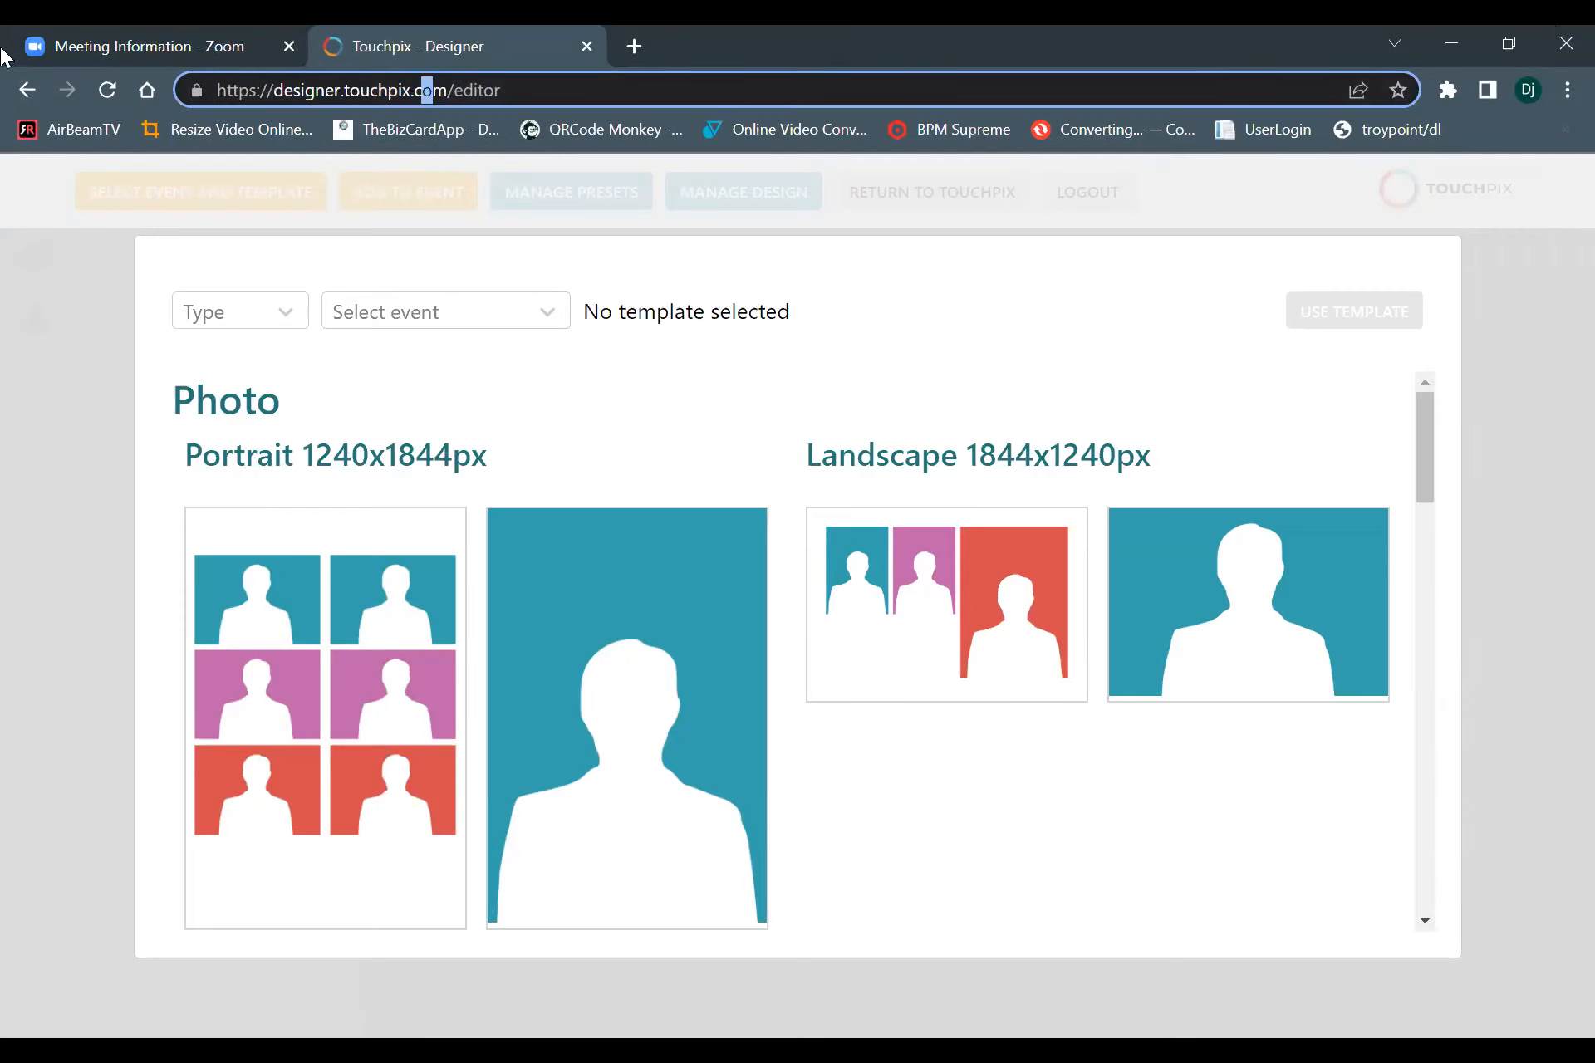
pyautogui.hotkey('ctrl', 'a')
pyautogui.write('tou')
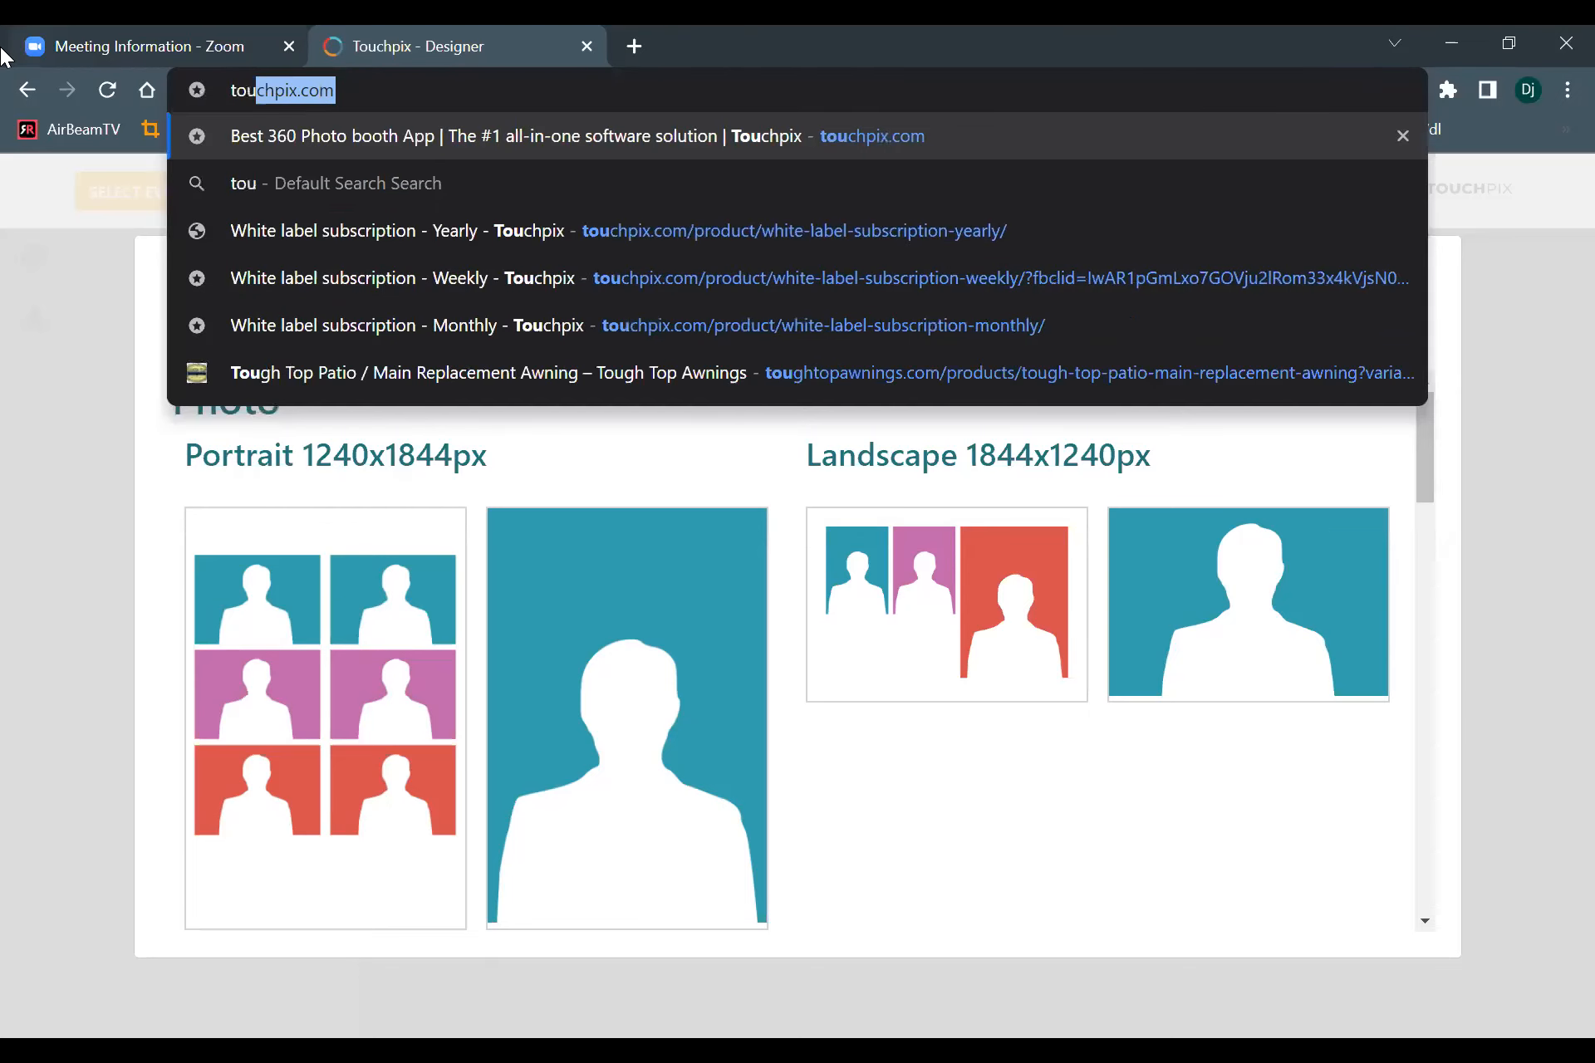
pyautogui.press('Right')
pyautogui.press('Return')
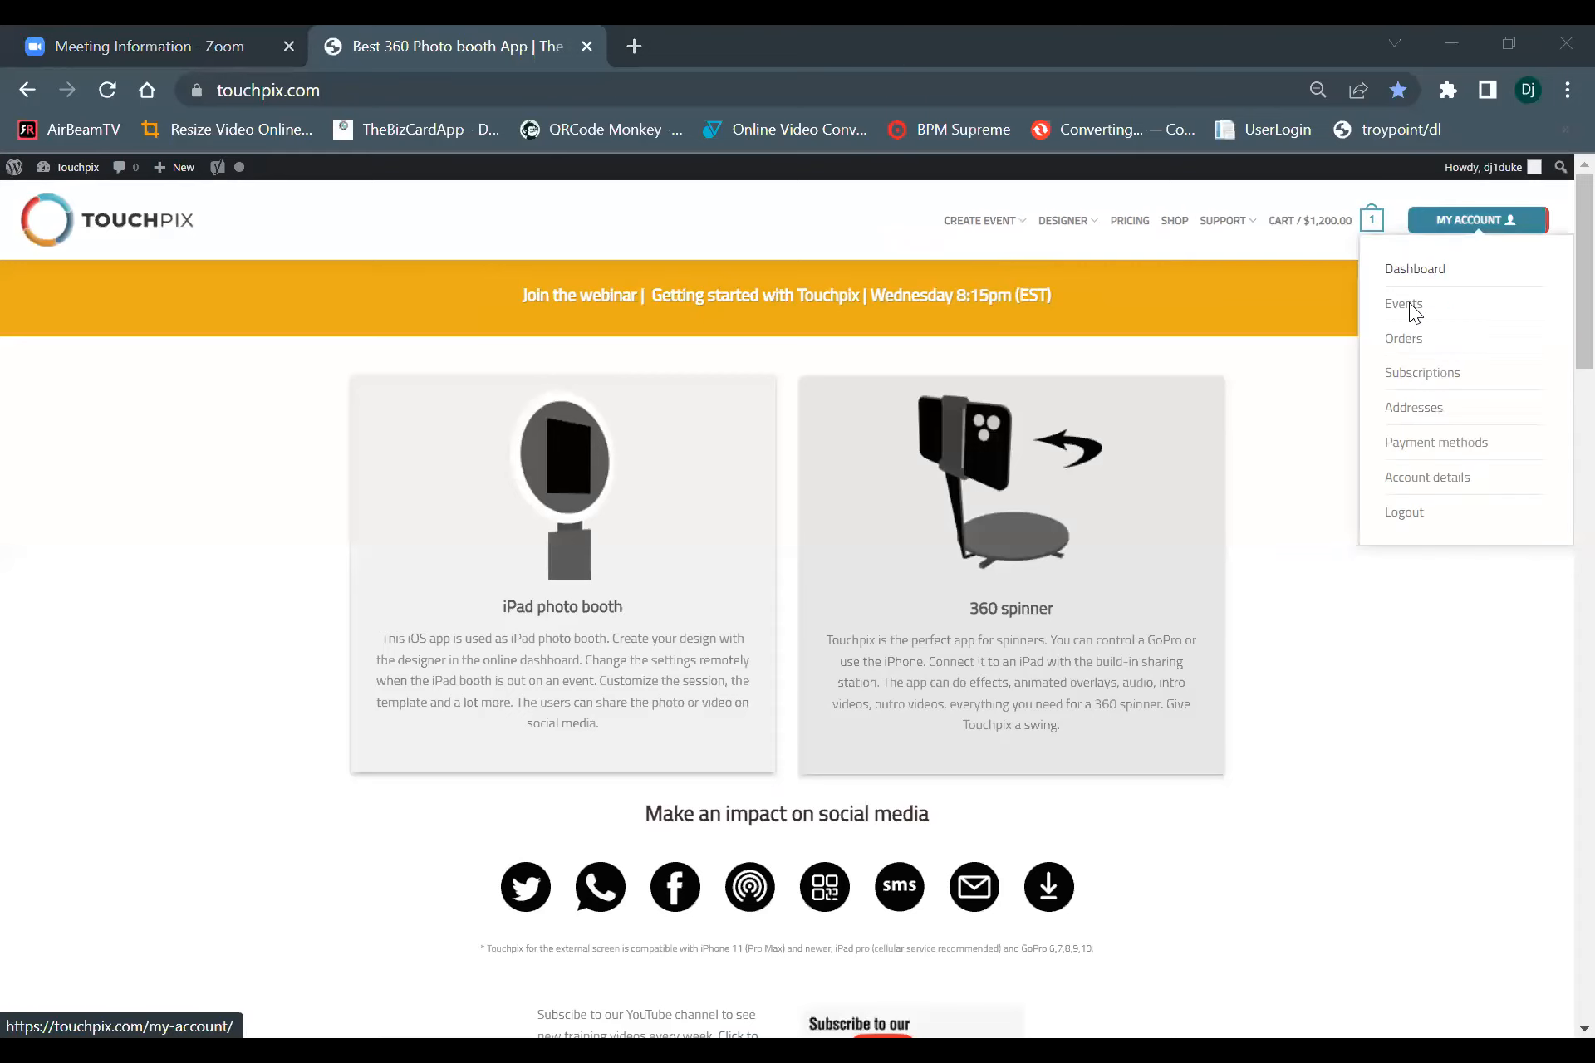
pyautogui.click(1409, 302)
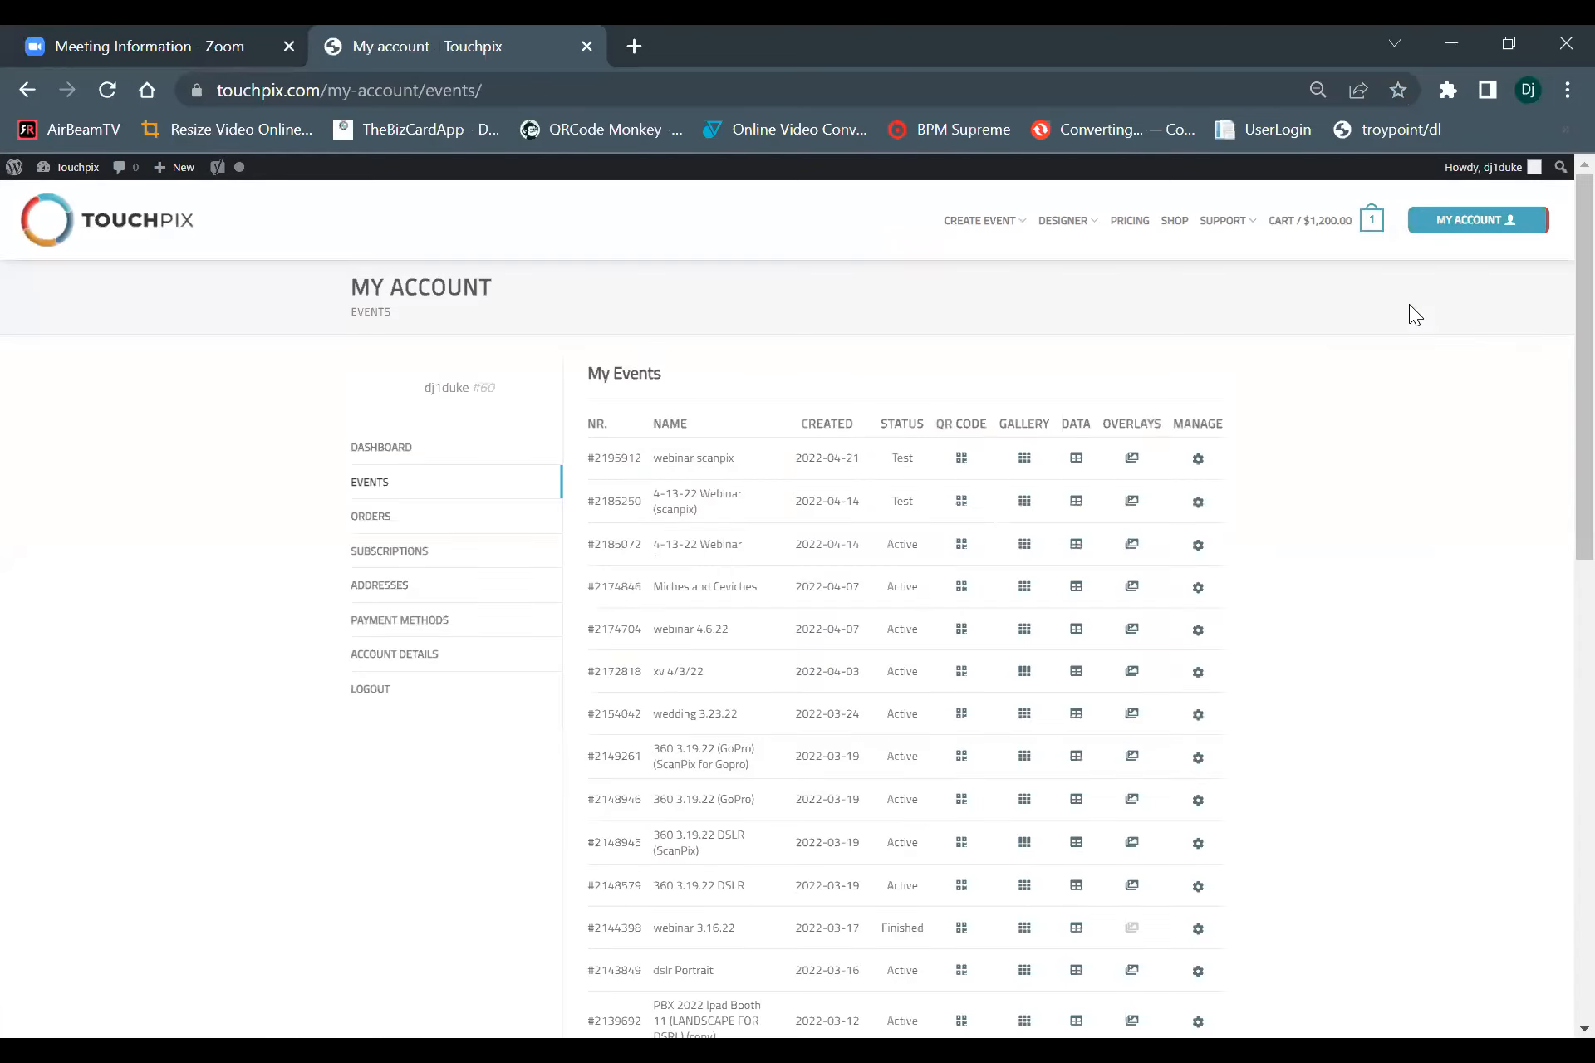
pyautogui.click(1131, 466)
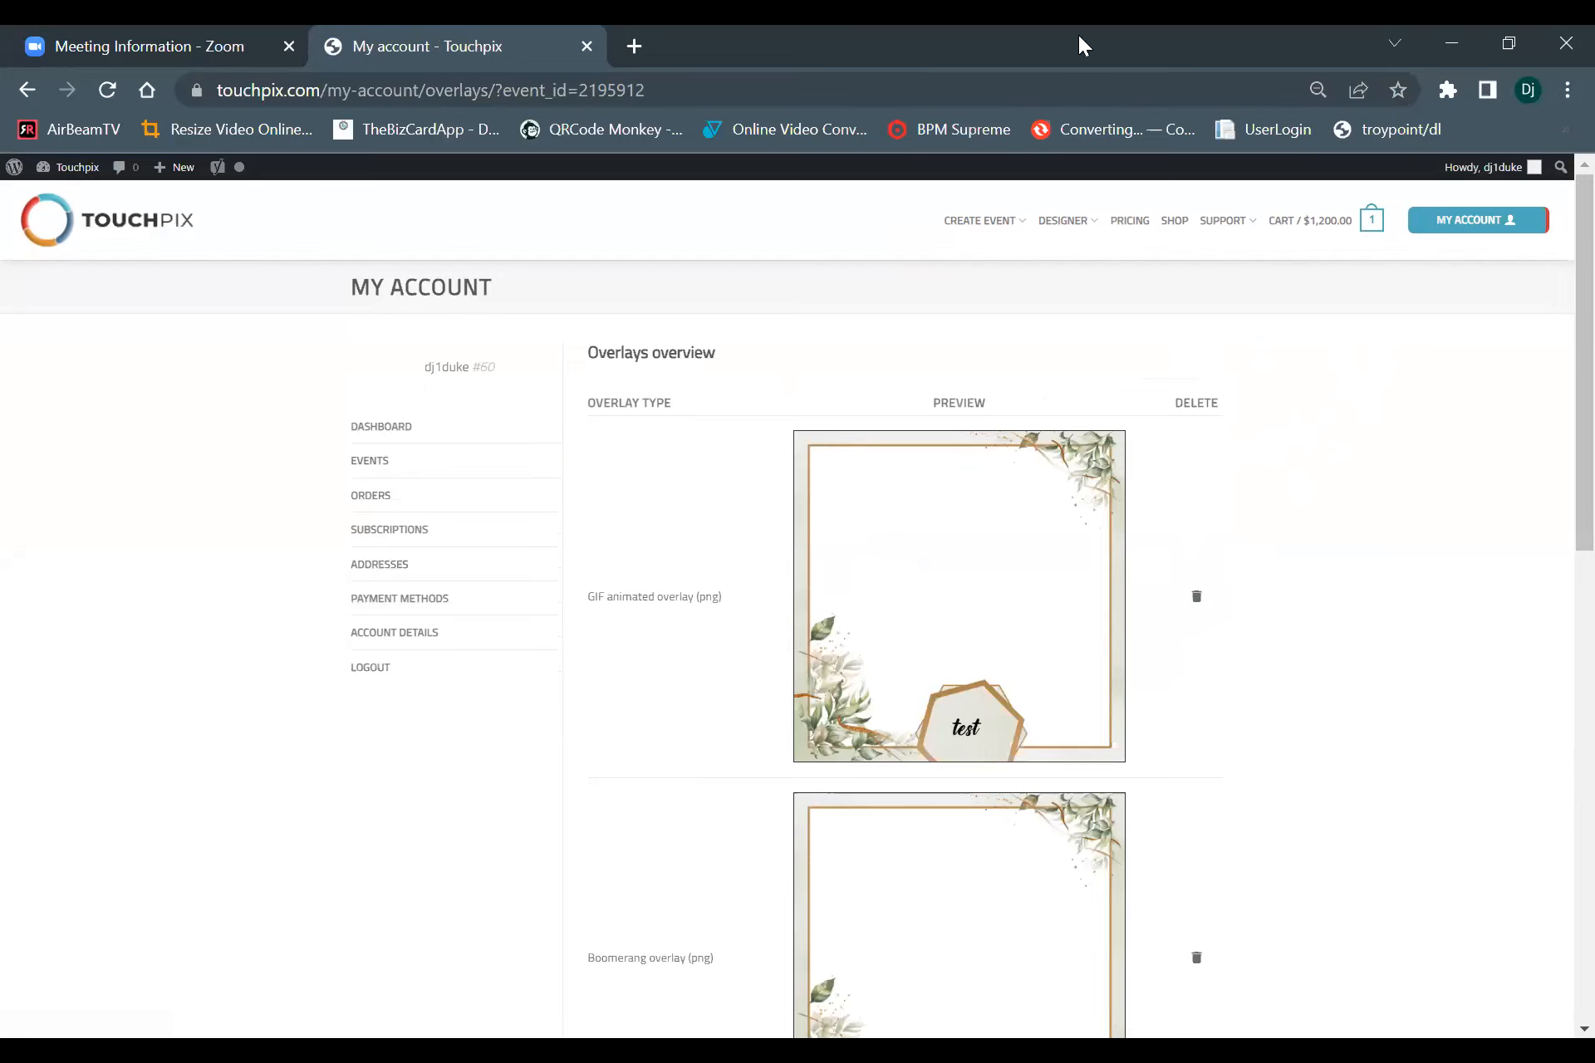
# Return to the account's event list and open the QR code of the "webinar scanpix" event.
pyautogui.click(27, 90)
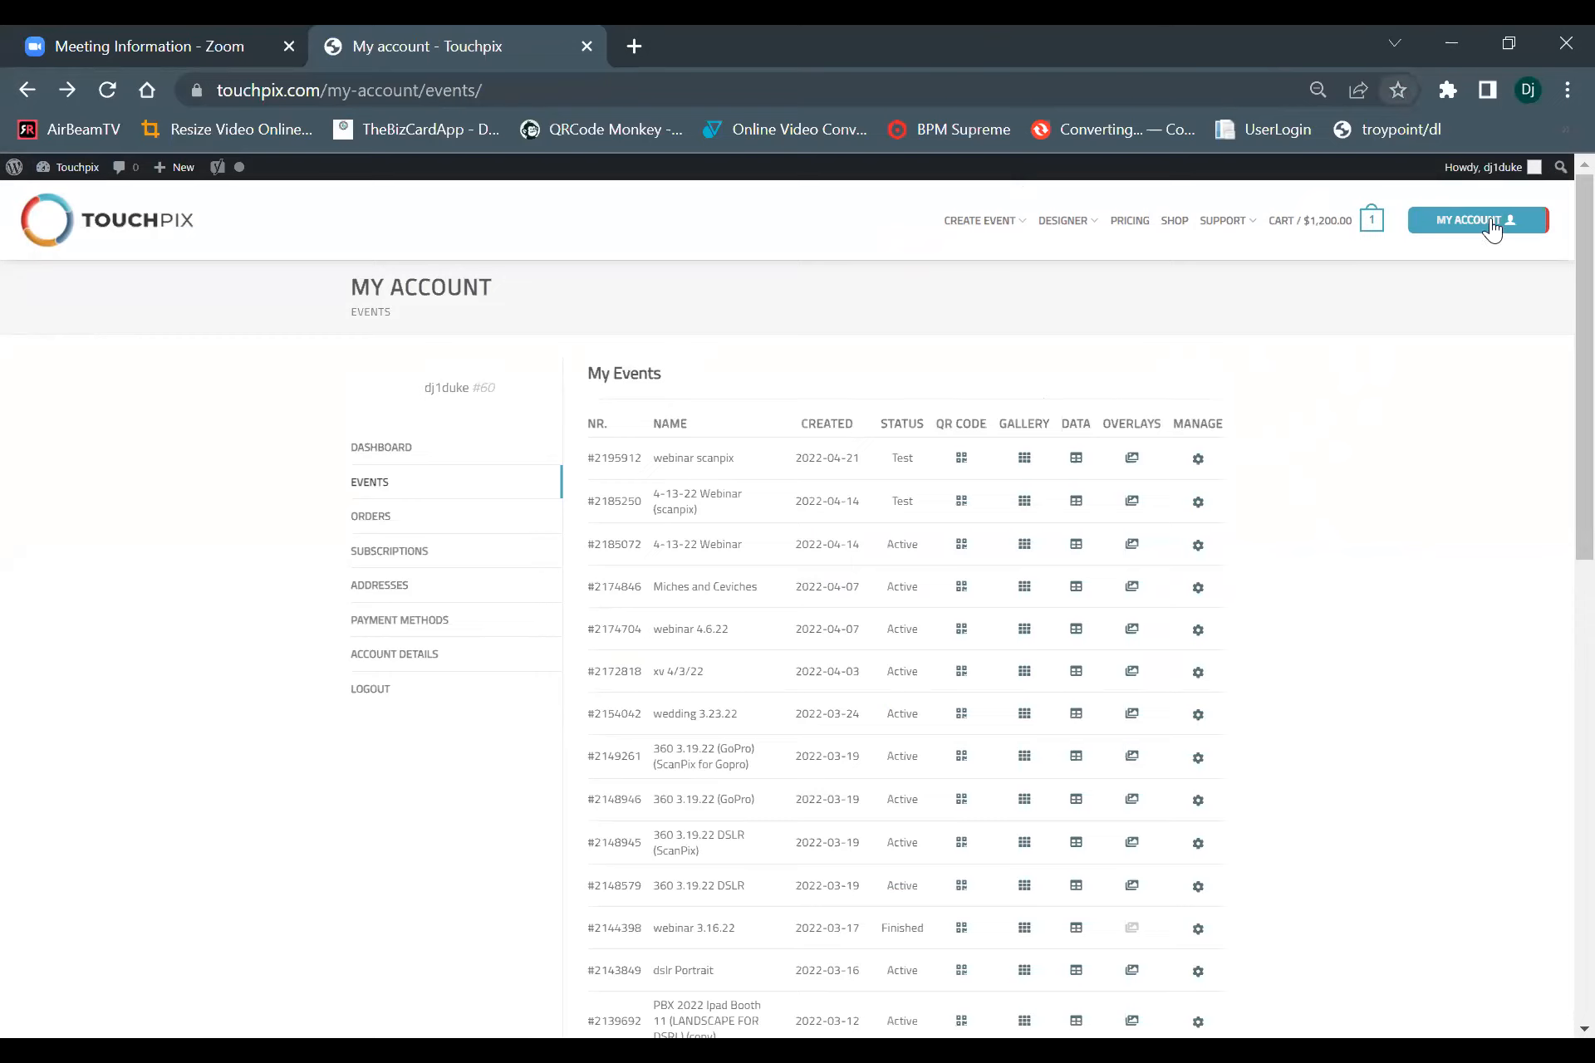
pyautogui.moveTo(1486, 226)
pyautogui.click(1412, 304)
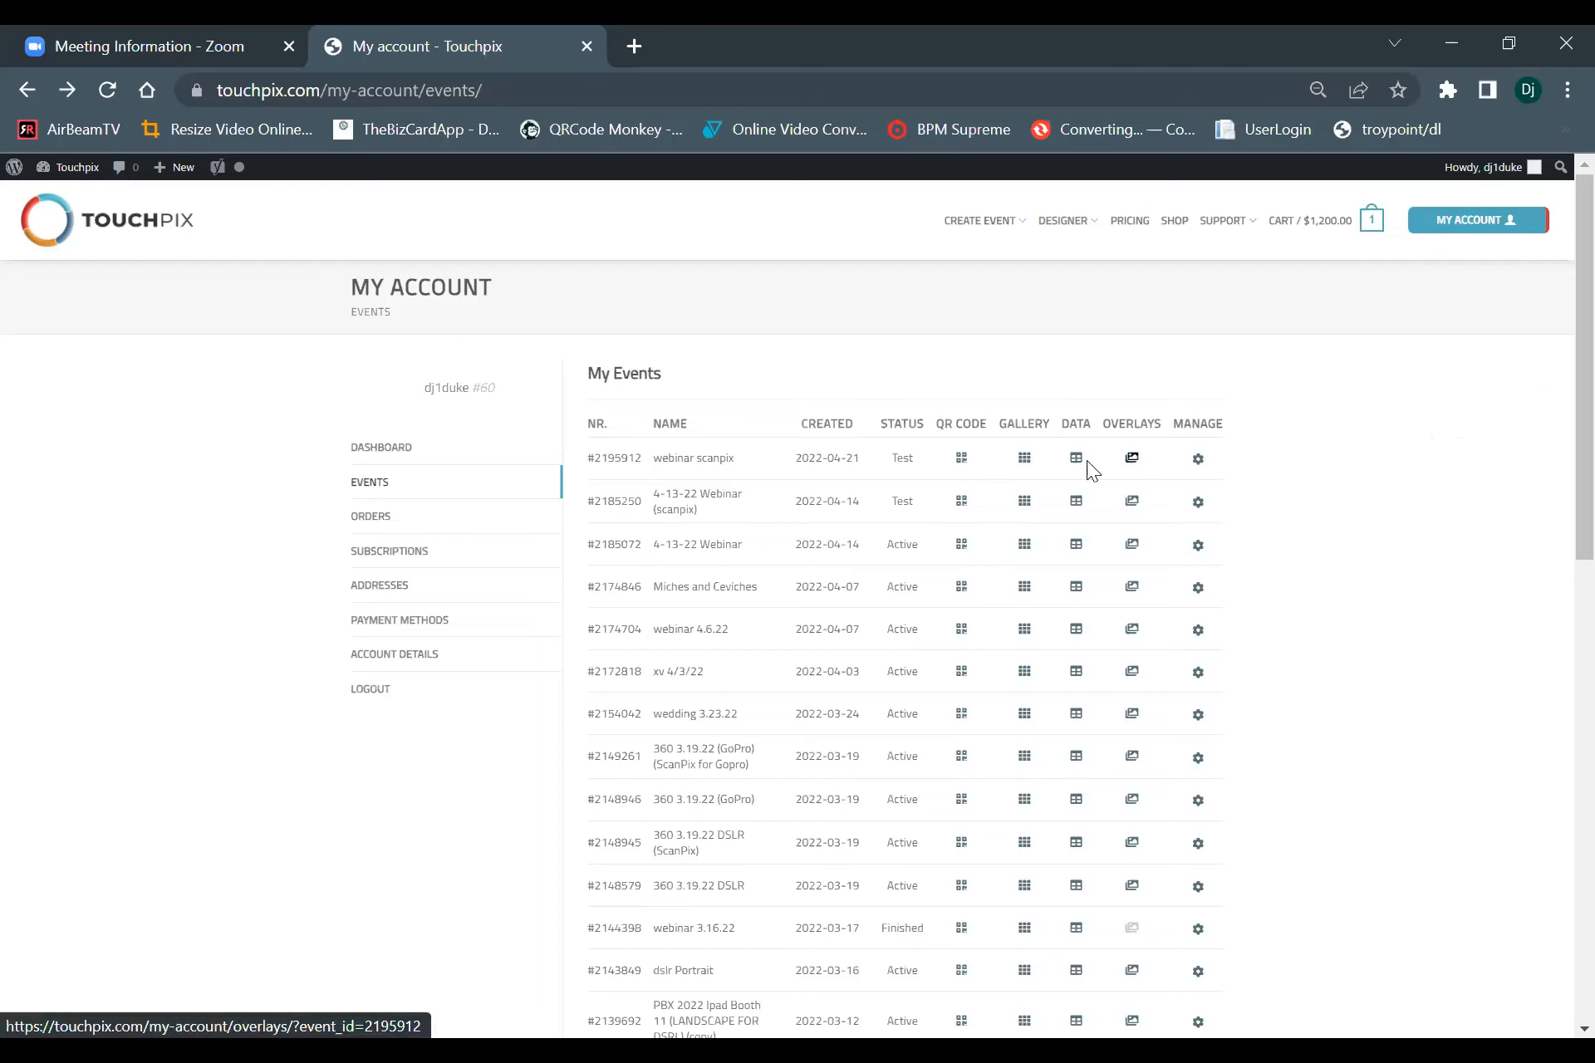
pyautogui.click(959, 461)
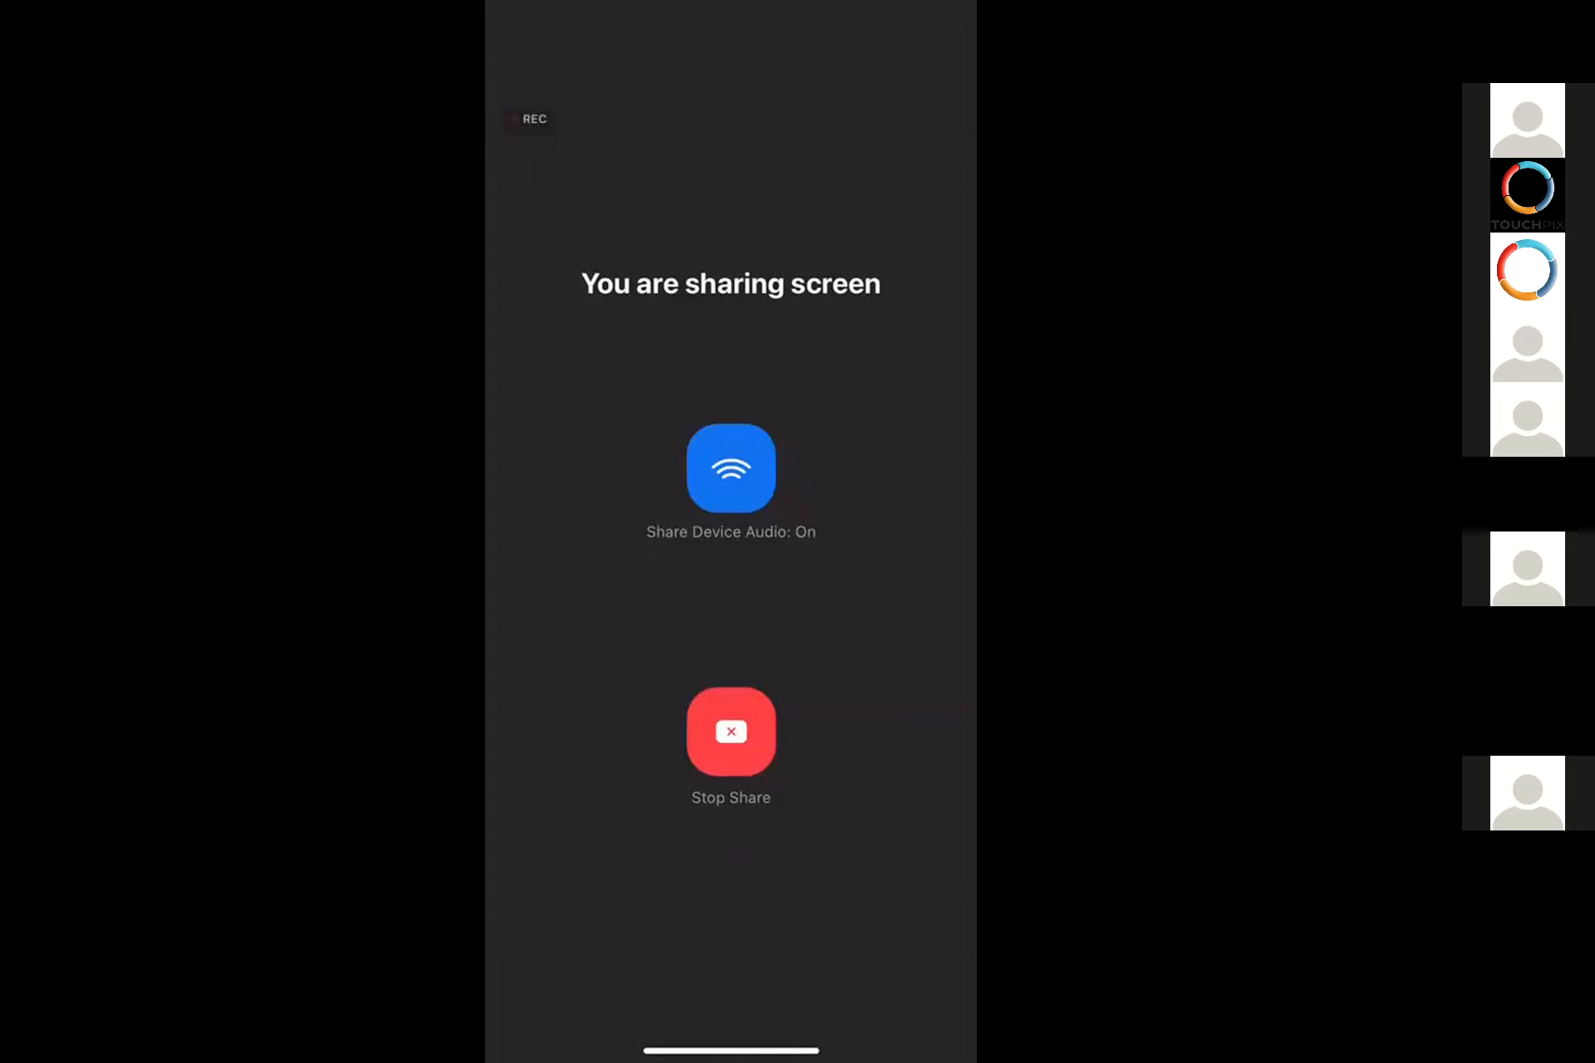
pyautogui.moveTo(731, 1050); pyautogui.dragTo(731, 664)
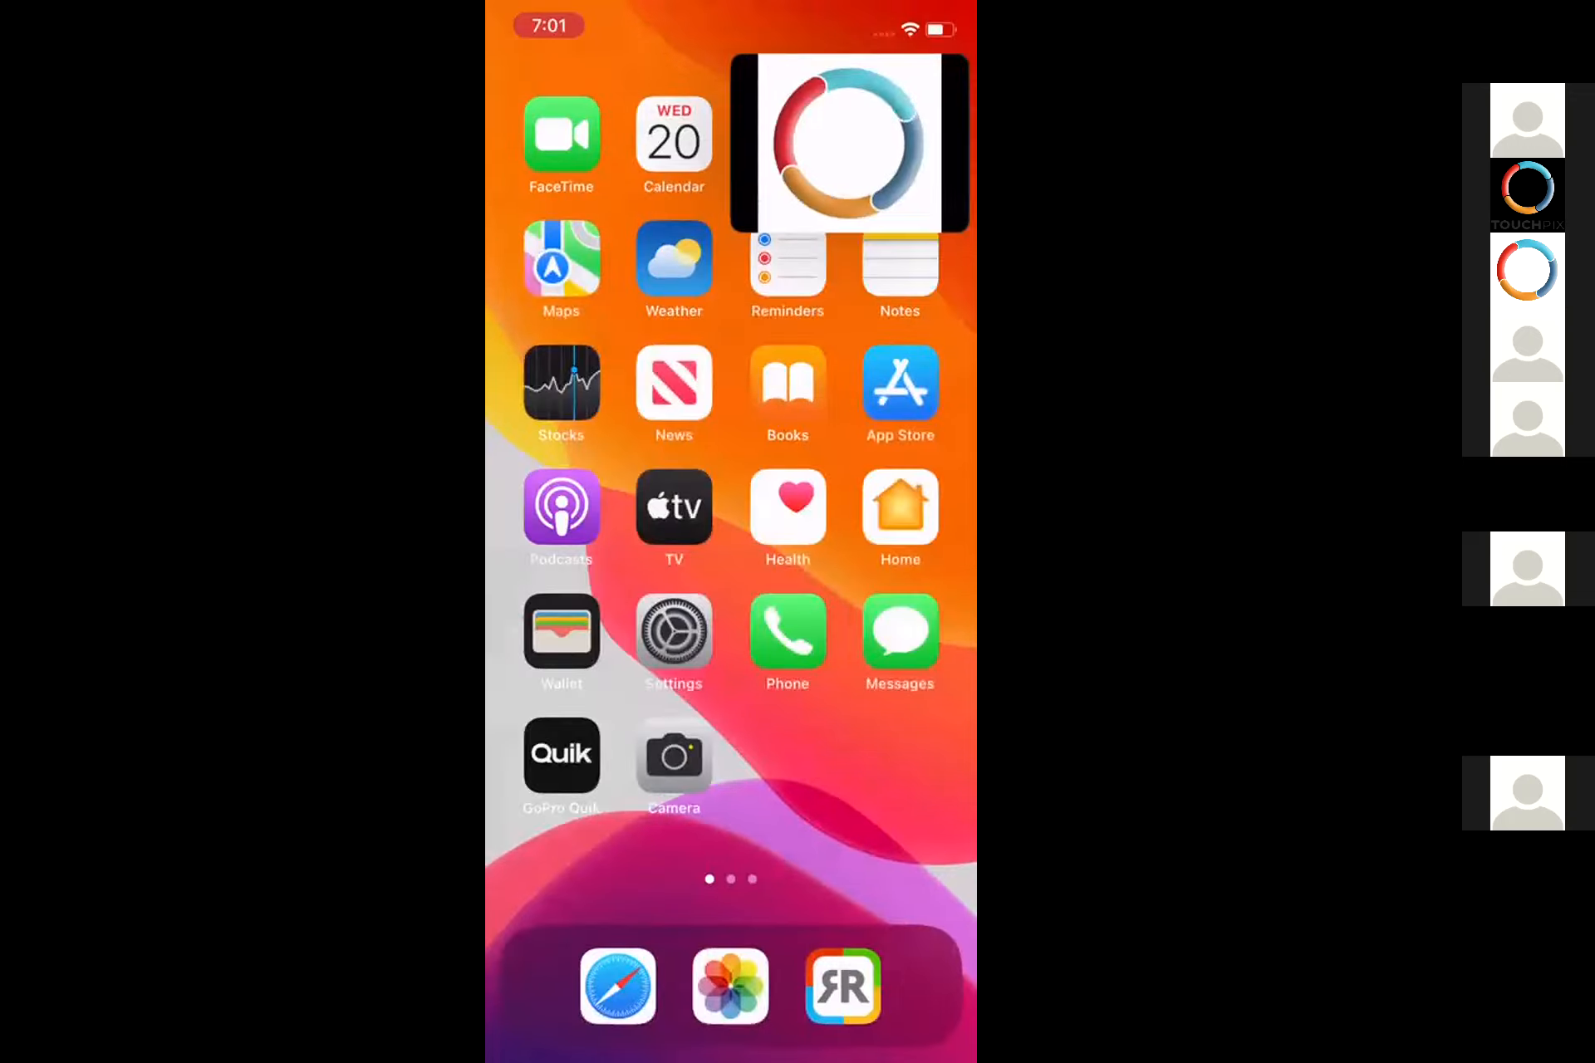
pyautogui.click(674, 756)
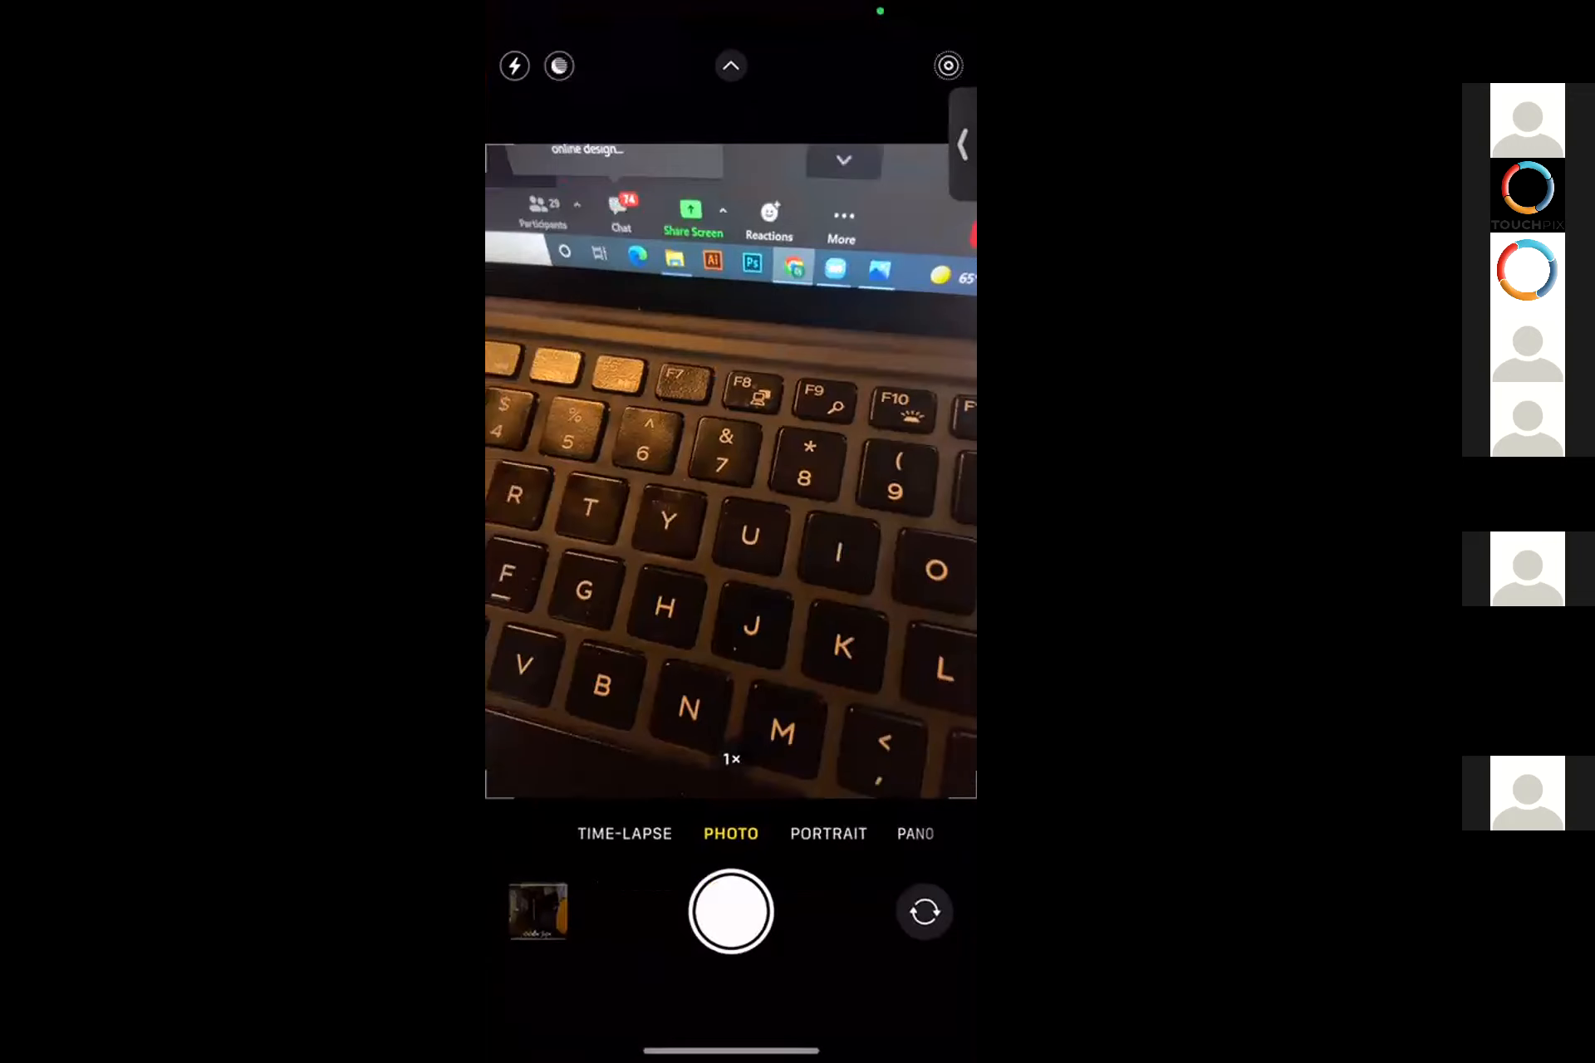
pyautogui.moveTo(731, 1050); pyautogui.dragTo(731, 664)
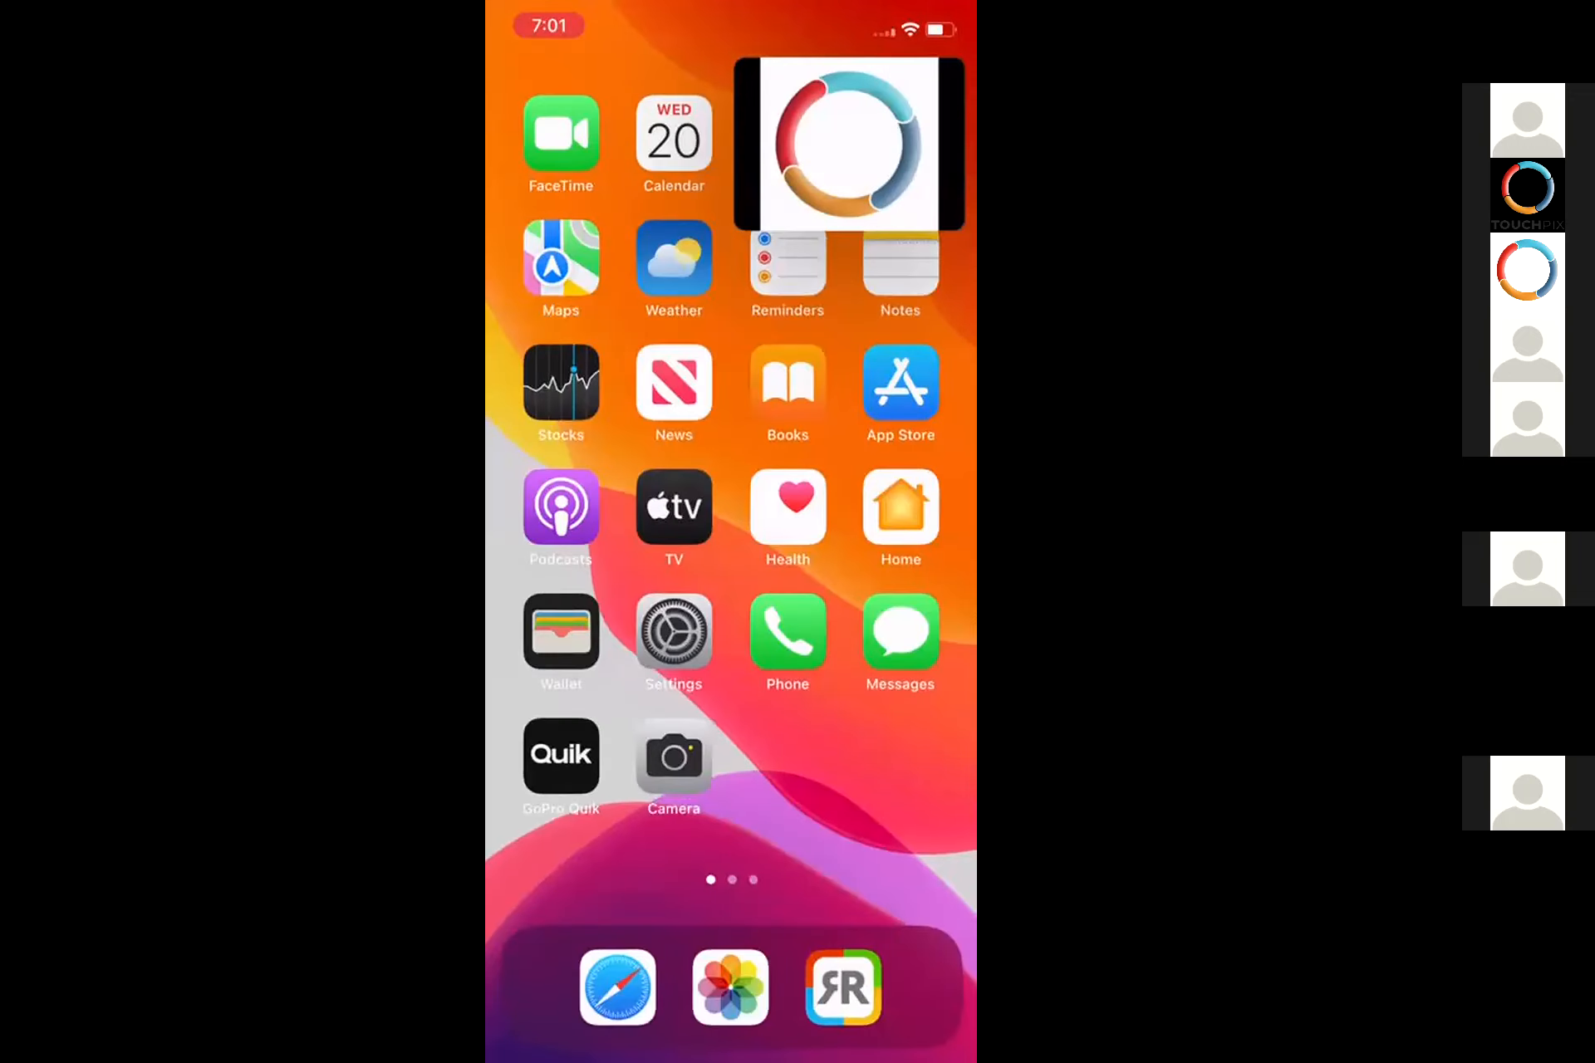
pyautogui.moveTo(830, 499)
pyautogui.mouseDown()
pyautogui.moveTo(582, 498)
pyautogui.moveTo(831, 499)
pyautogui.mouseUp()
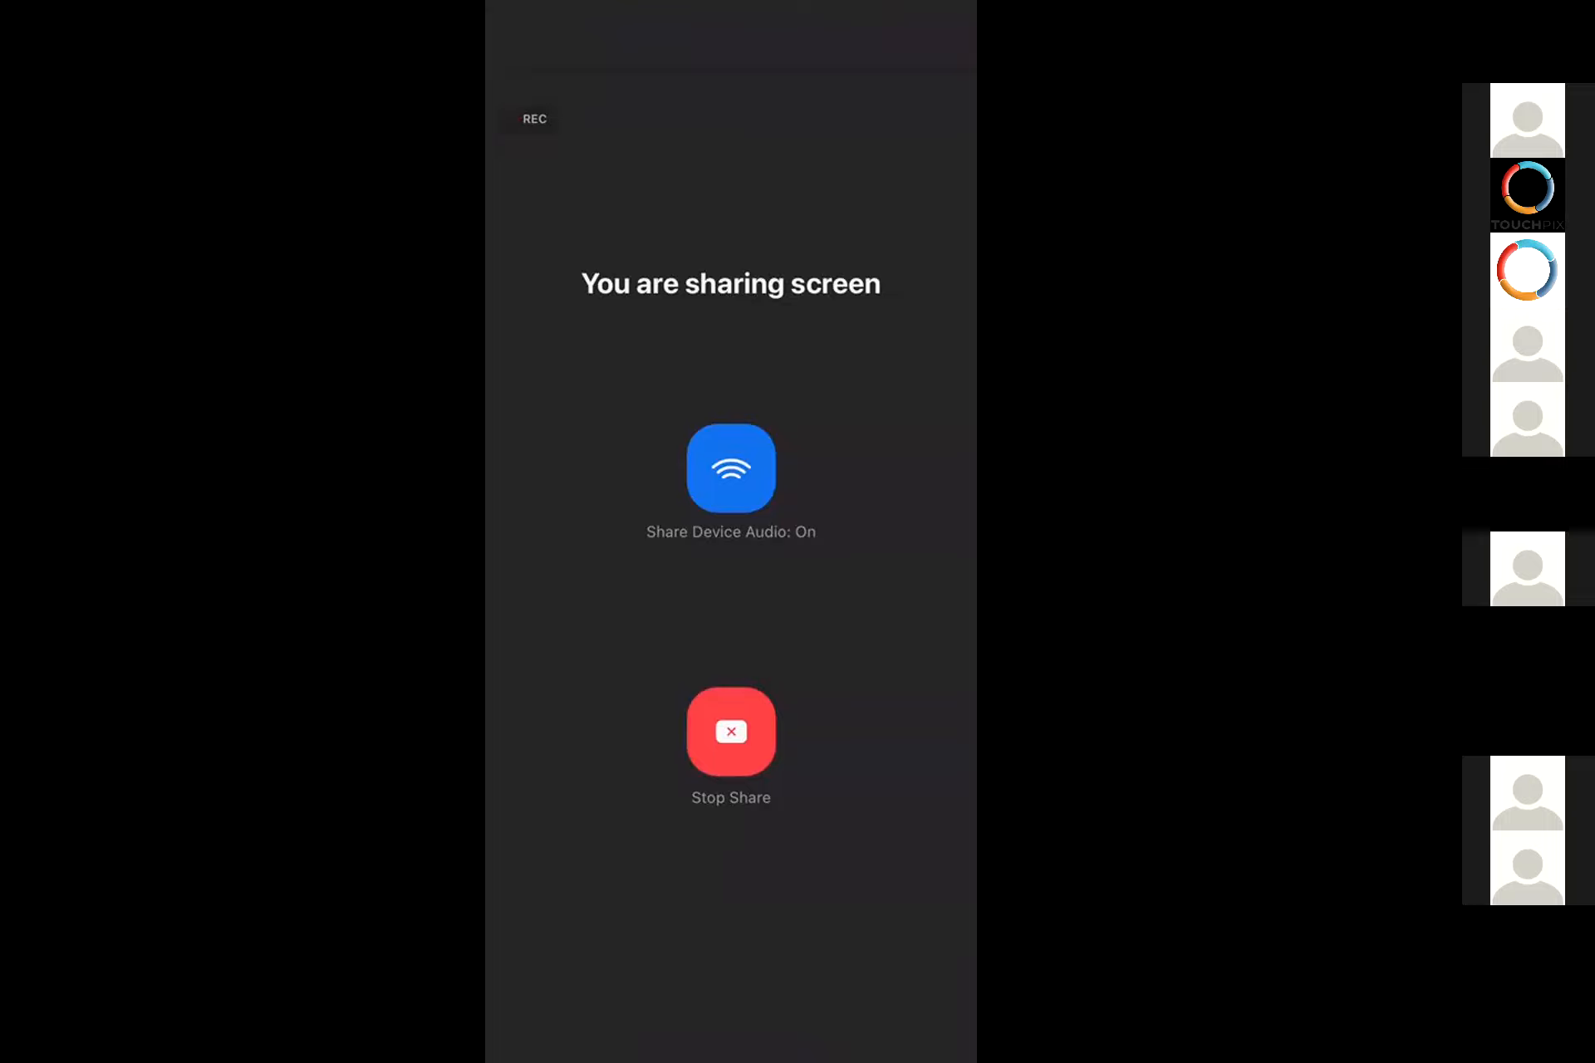
# Switch from Zoom to the phone's Camera app and scan the QR code of the "webinar scanpix" event.
pyautogui.click(731, 615)
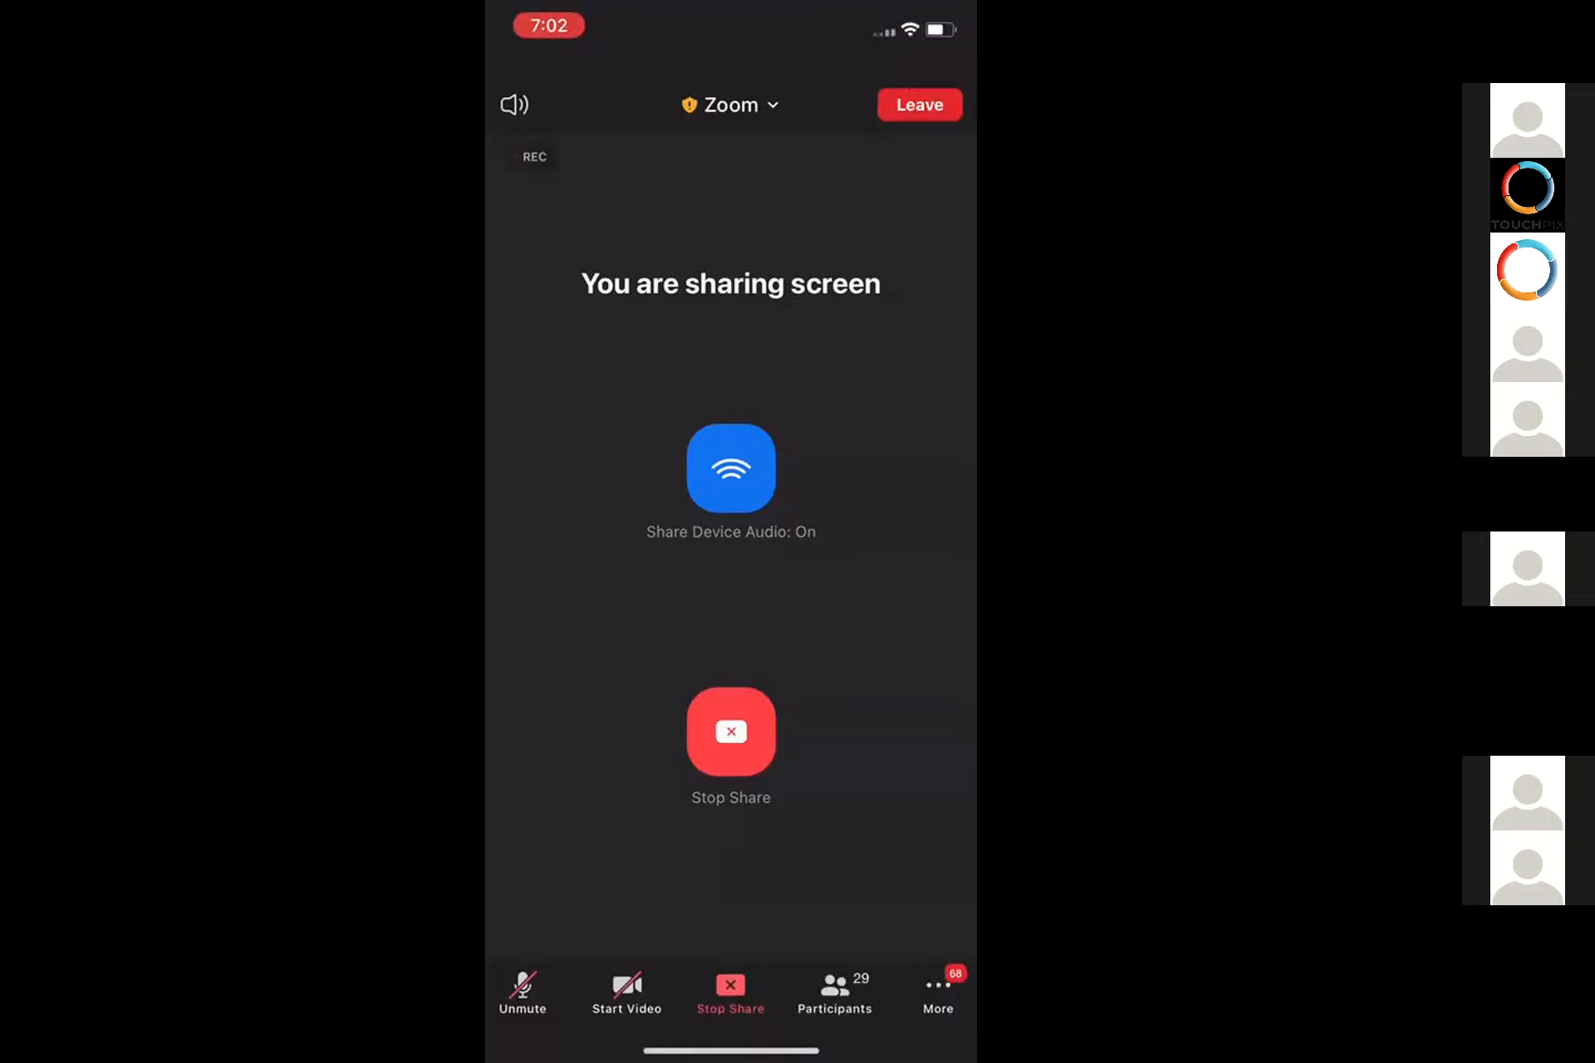
pyautogui.moveTo(731, 1052); pyautogui.dragTo(731, 631)
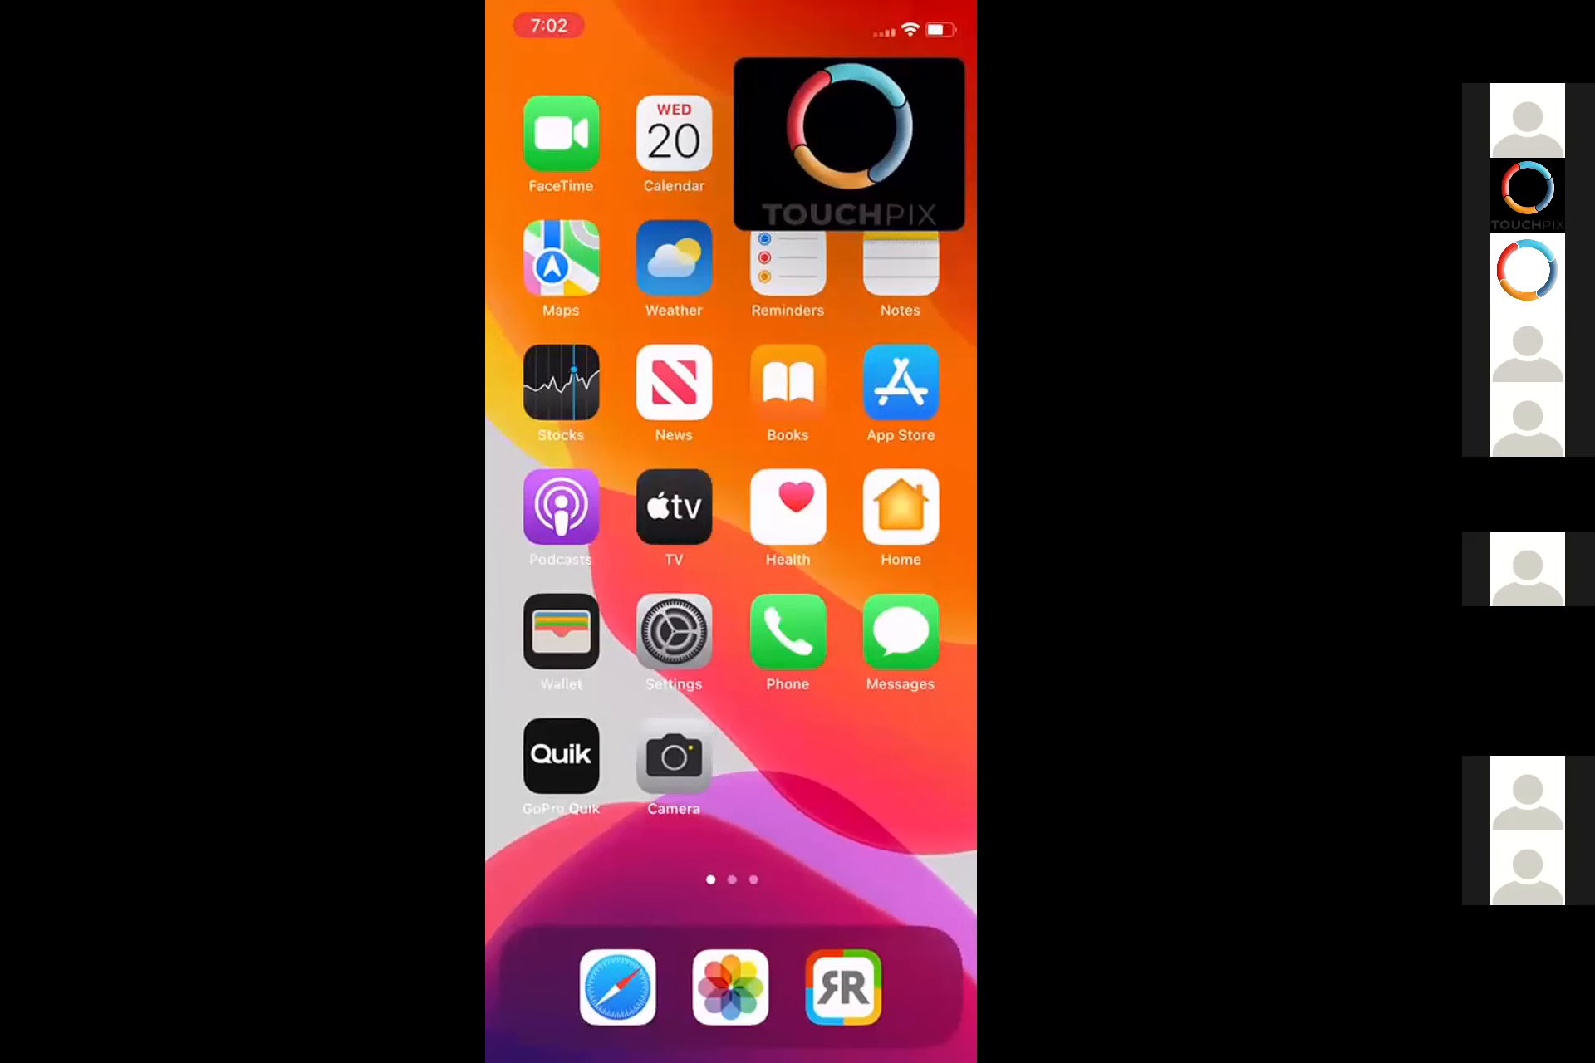
pyautogui.click(674, 756)
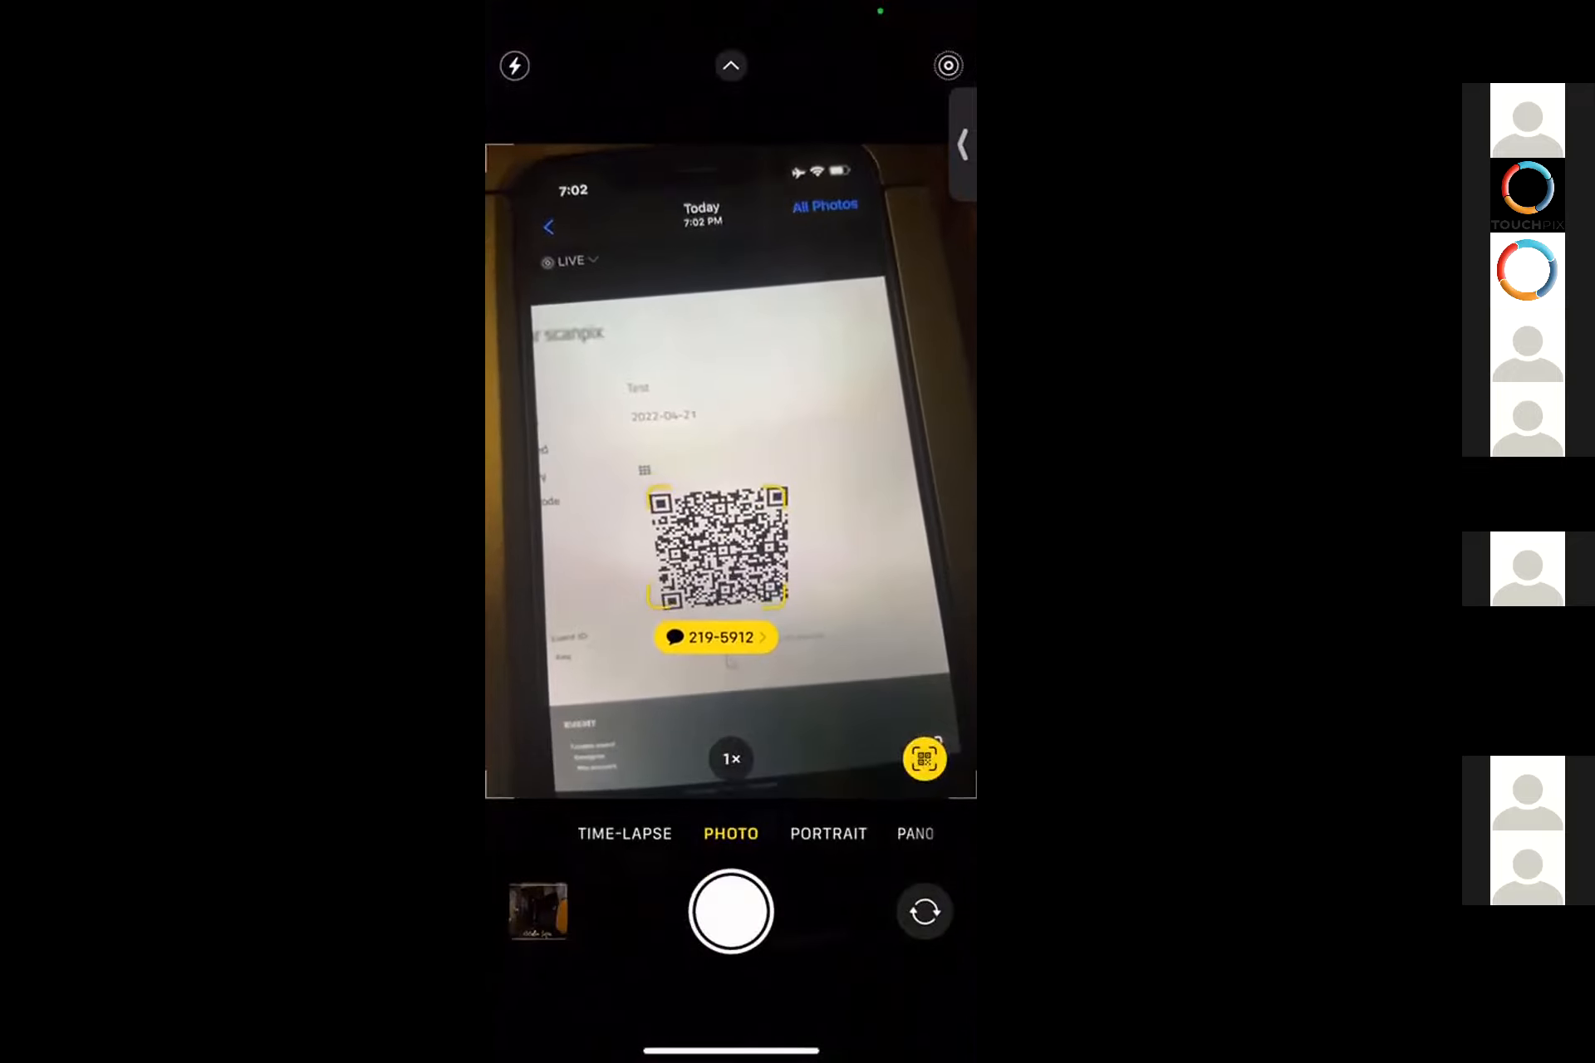
# Leave the Camera and open the installed Touchpix app on the phone.
pyautogui.moveTo(731, 1051); pyautogui.dragTo(731, 664)
pyautogui.moveTo(581, 498)
pyautogui.mouseDown()
pyautogui.moveTo(914, 498)
pyautogui.moveTo(582, 498)
pyautogui.mouseUp()
pyautogui.moveTo(897, 581)
pyautogui.mouseDown()
pyautogui.moveTo(581, 582)
pyautogui.moveTo(897, 582)
pyautogui.mouseUp()
pyautogui.click(901, 756)
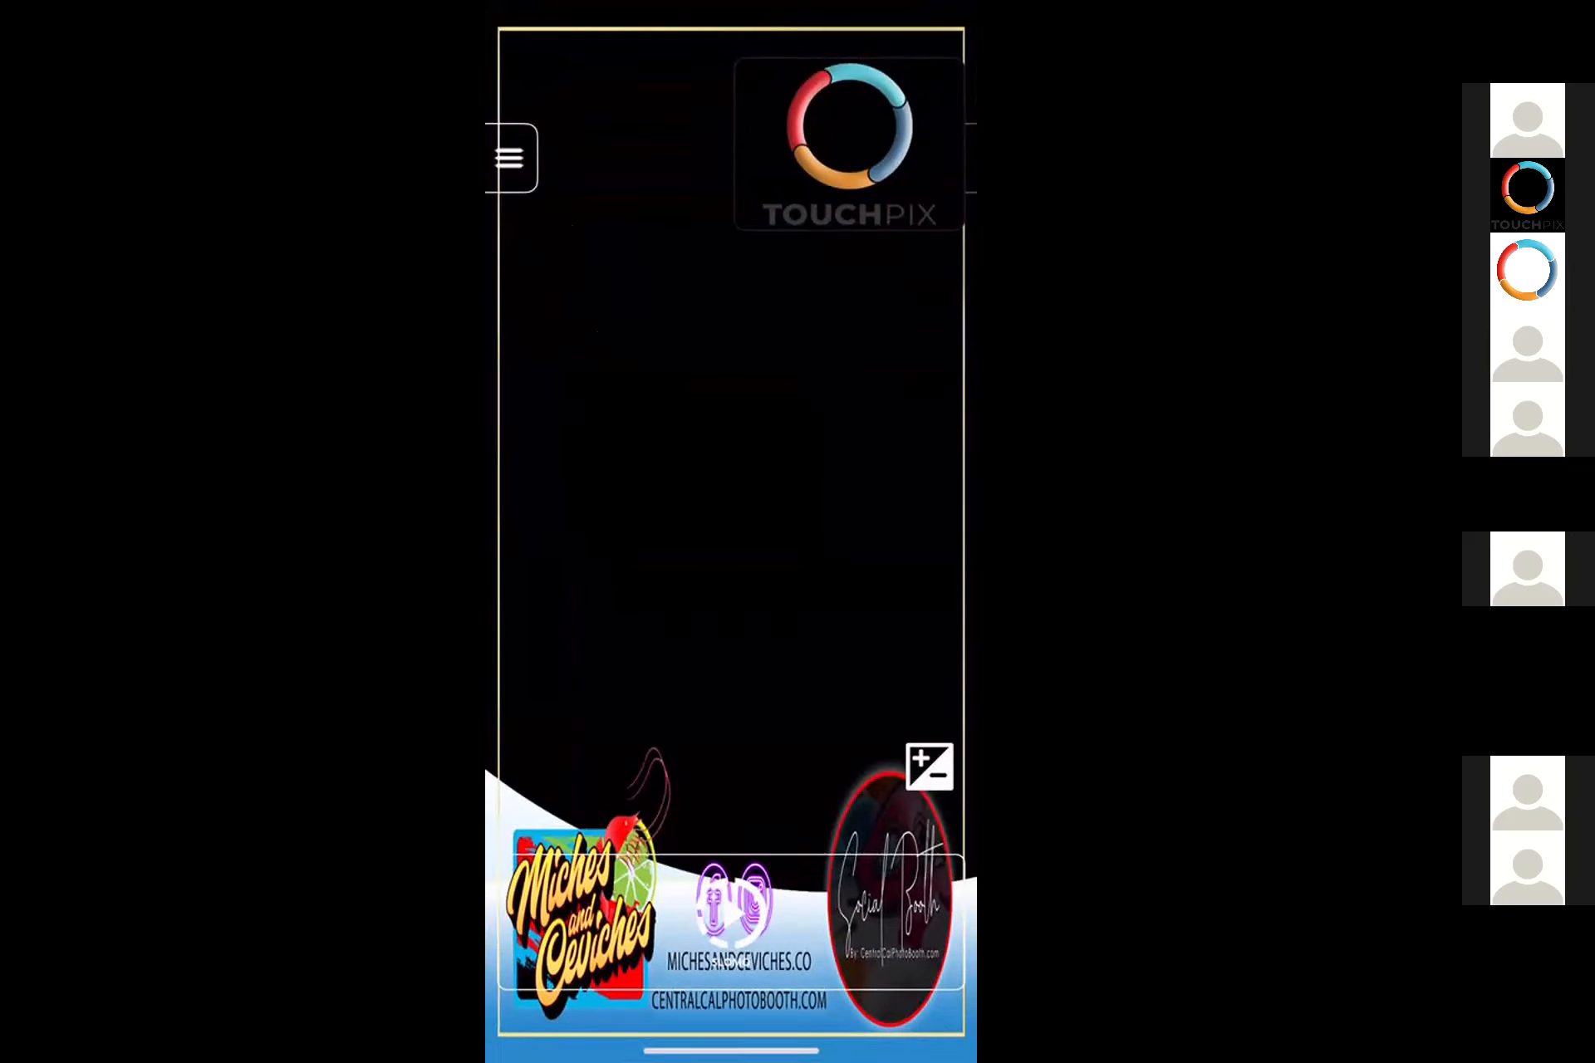
# Close the Touchpix app and delete it from the phone together with its data.
pyautogui.moveTo(731, 1051); pyautogui.dragTo(731, 706)
pyautogui.click(902, 756)
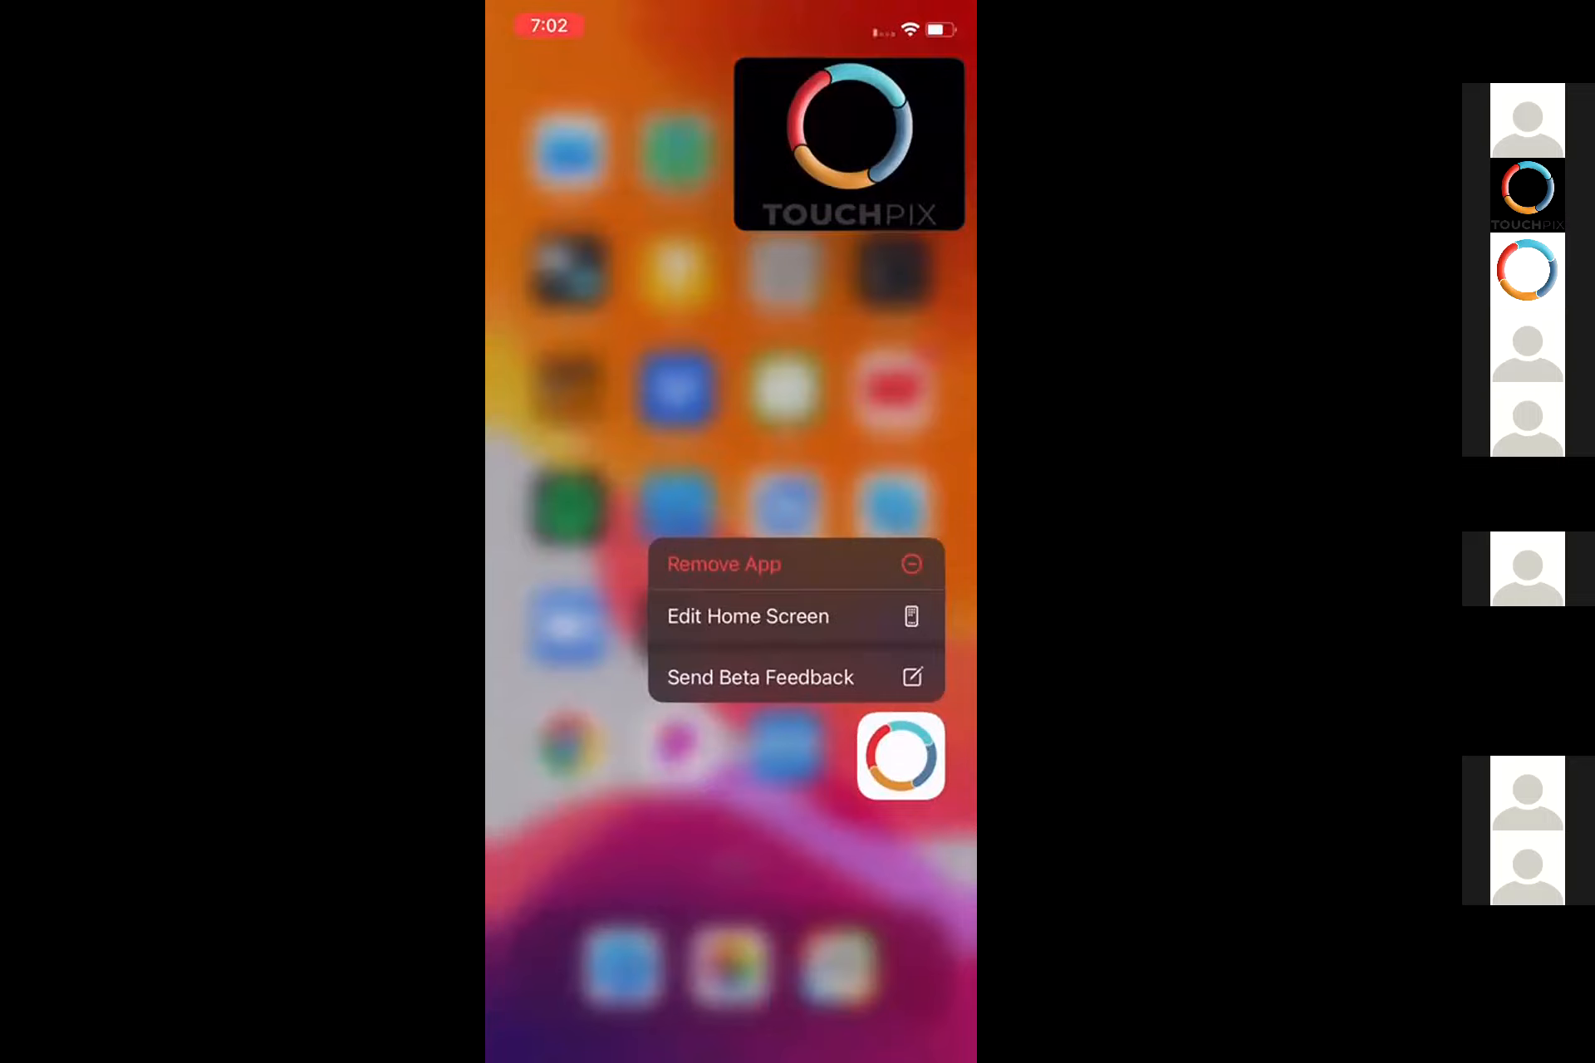
pyautogui.click(724, 565)
pyautogui.click(731, 545)
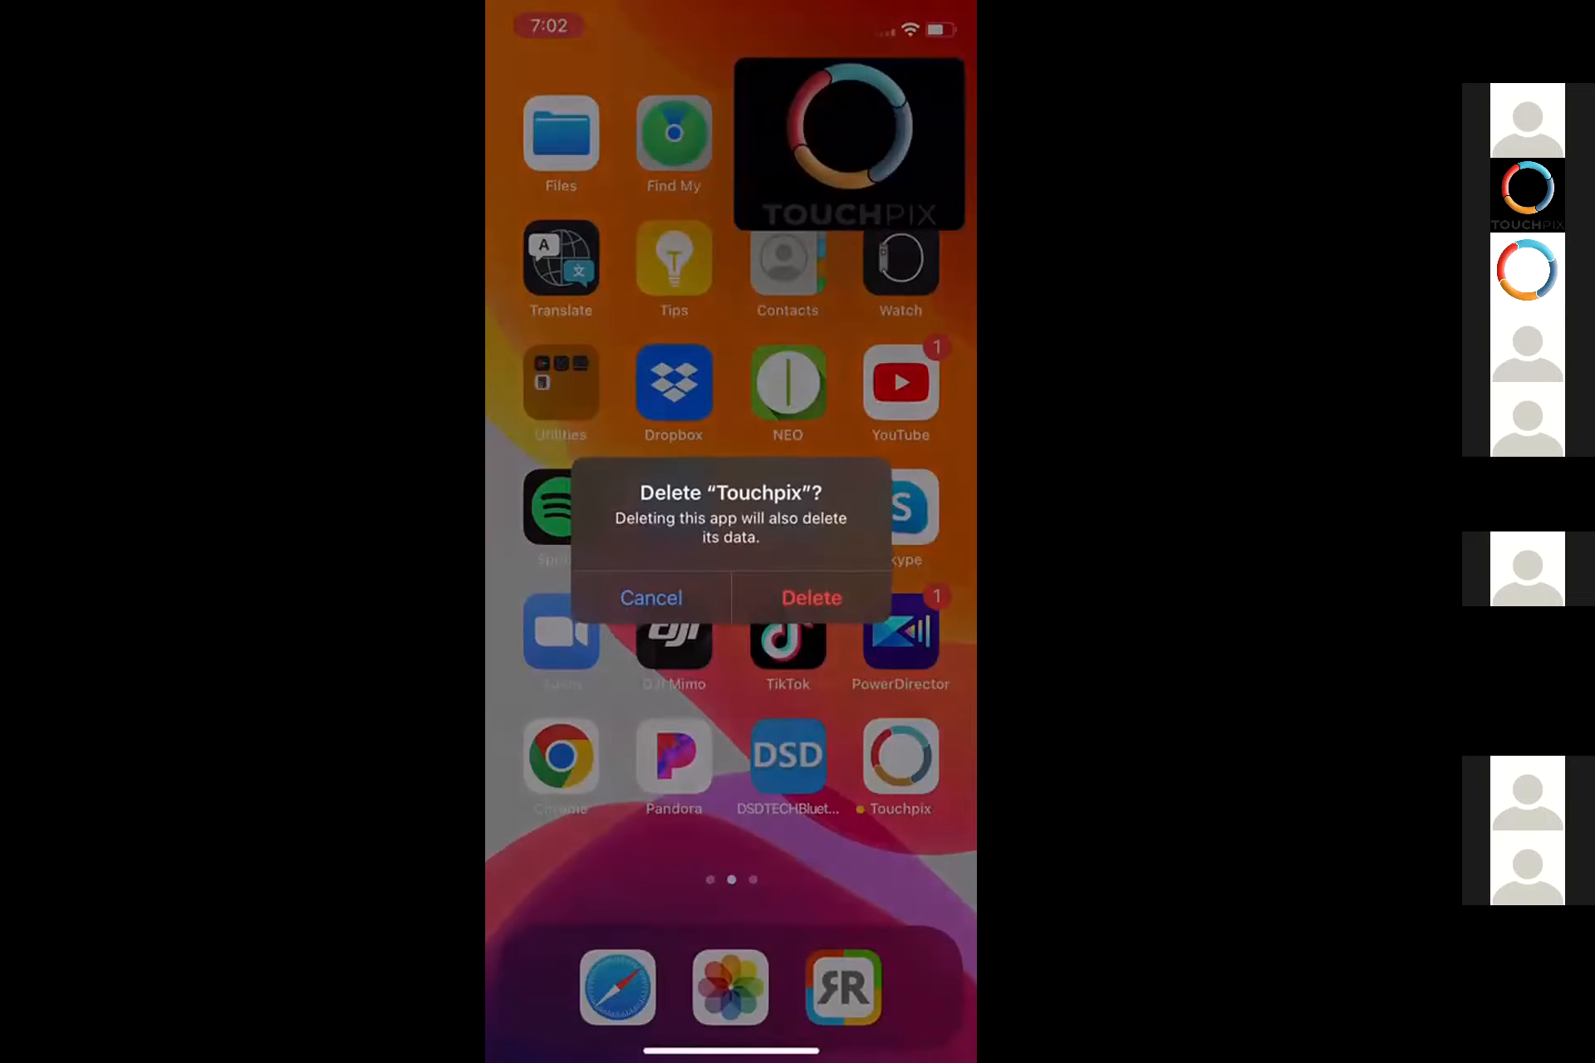
pyautogui.click(811, 597)
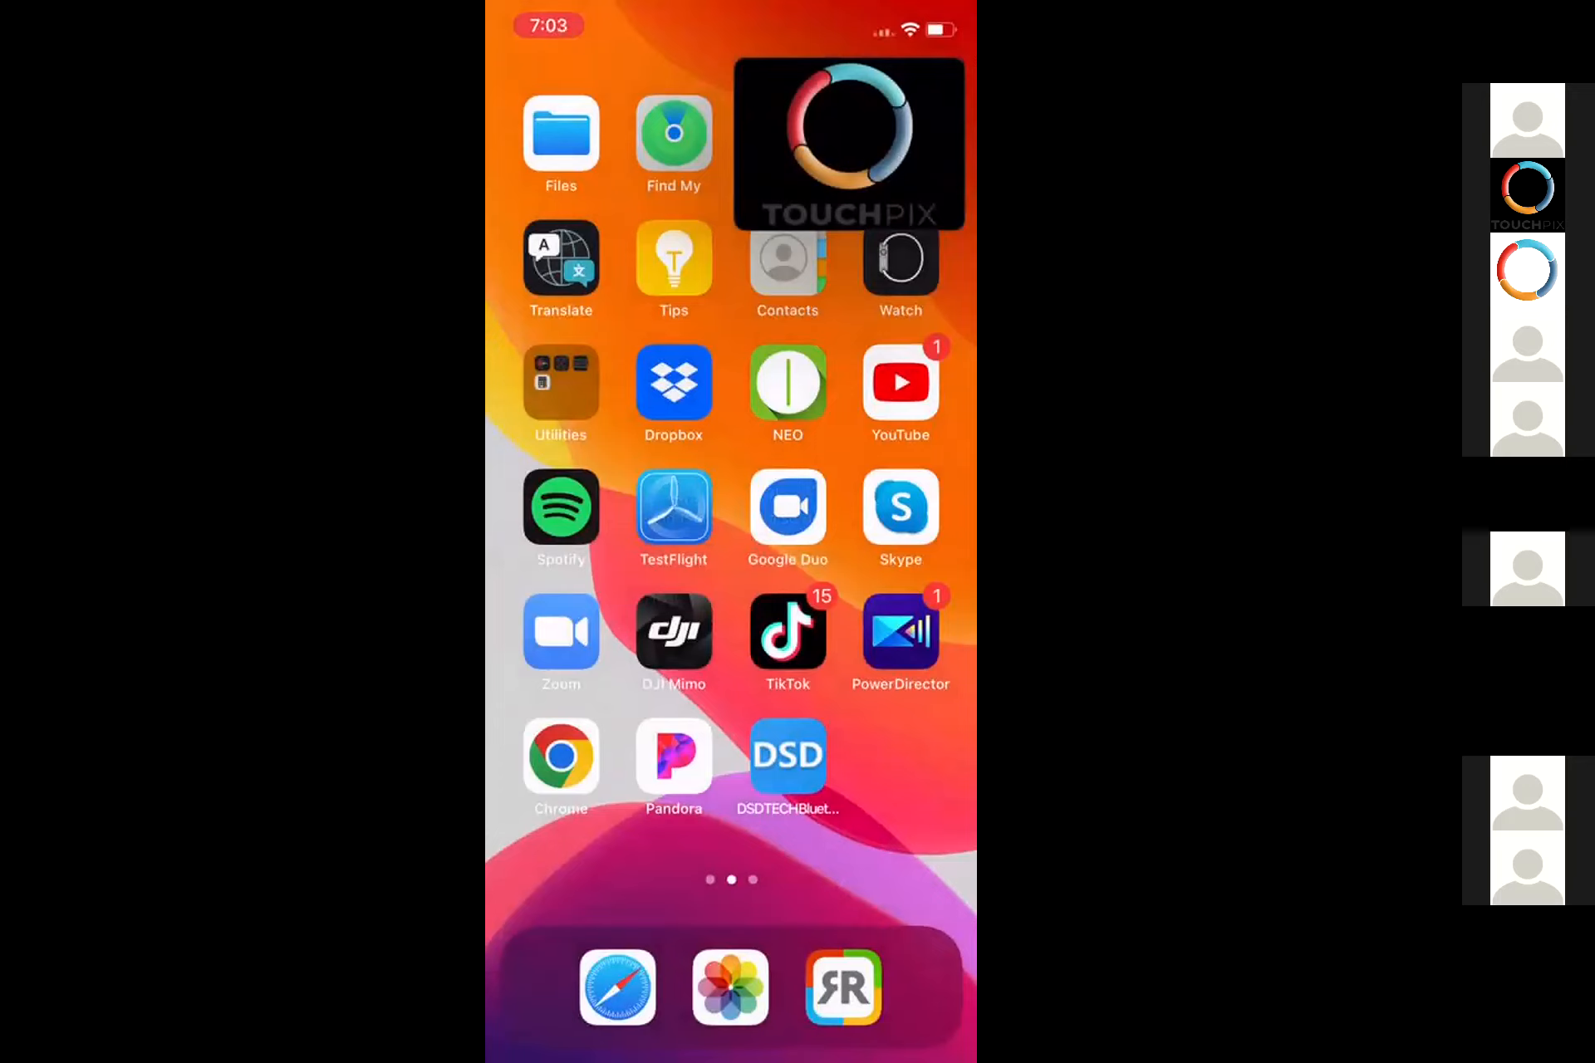
# Search the App Store for "touchpix" and download the Touchpix 360 video booth app.
pyautogui.moveTo(581, 499); pyautogui.dragTo(872, 499)
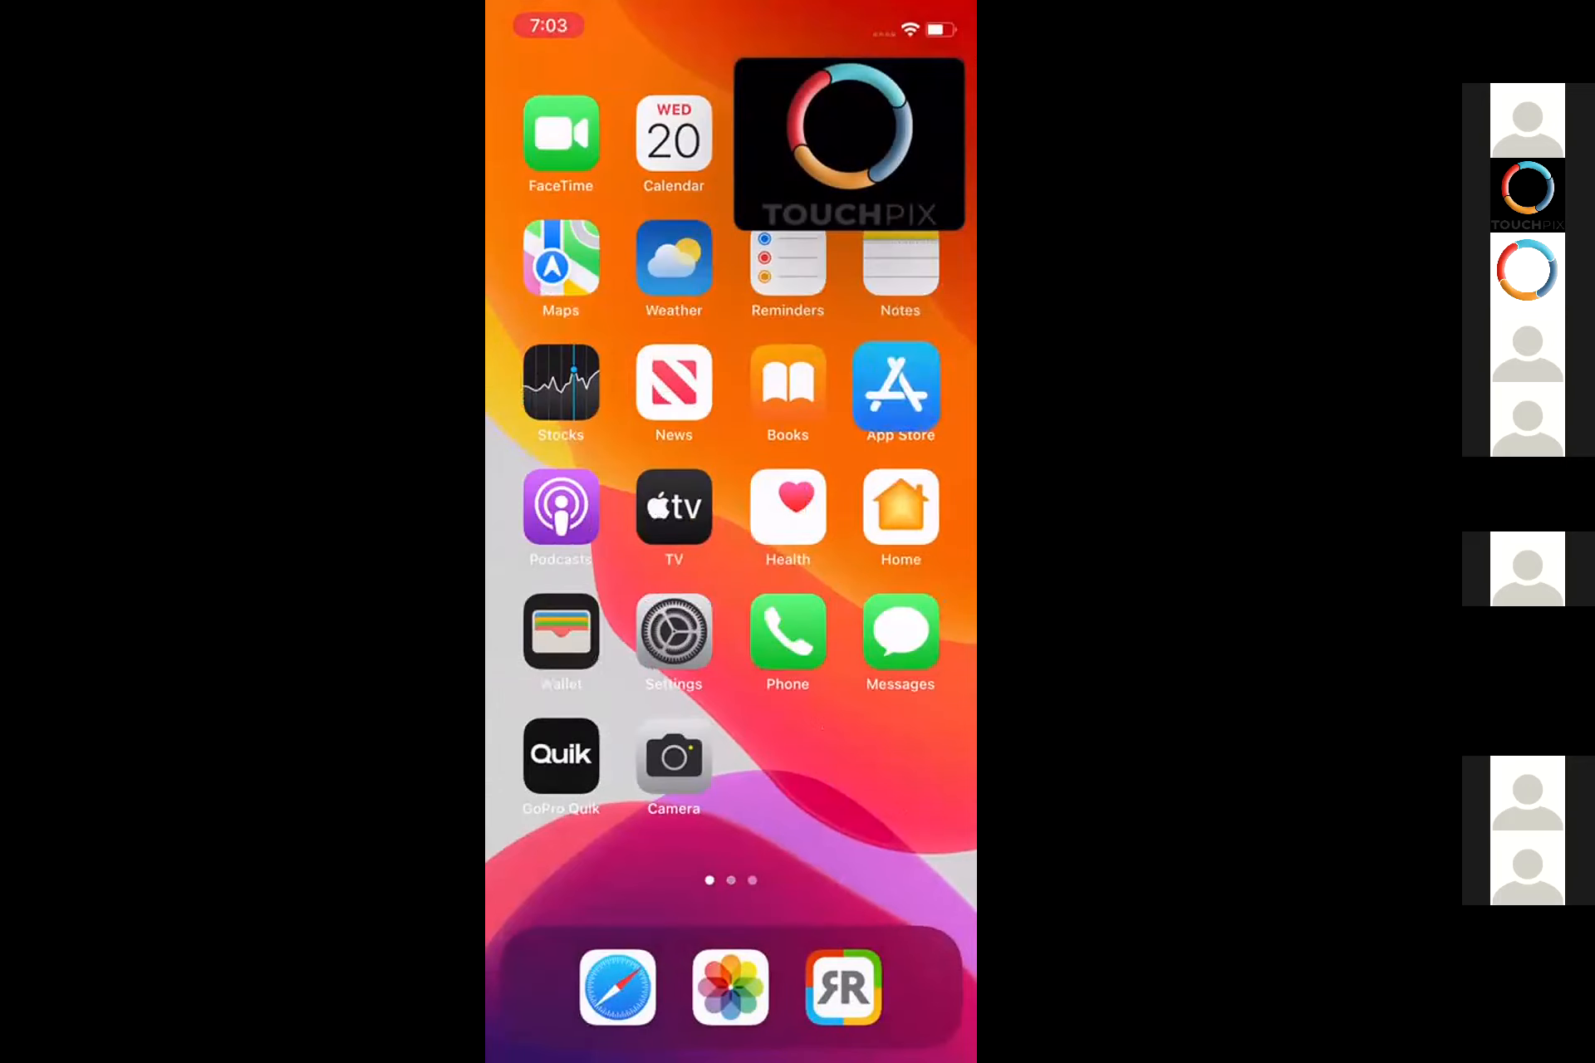
pyautogui.click(897, 386)
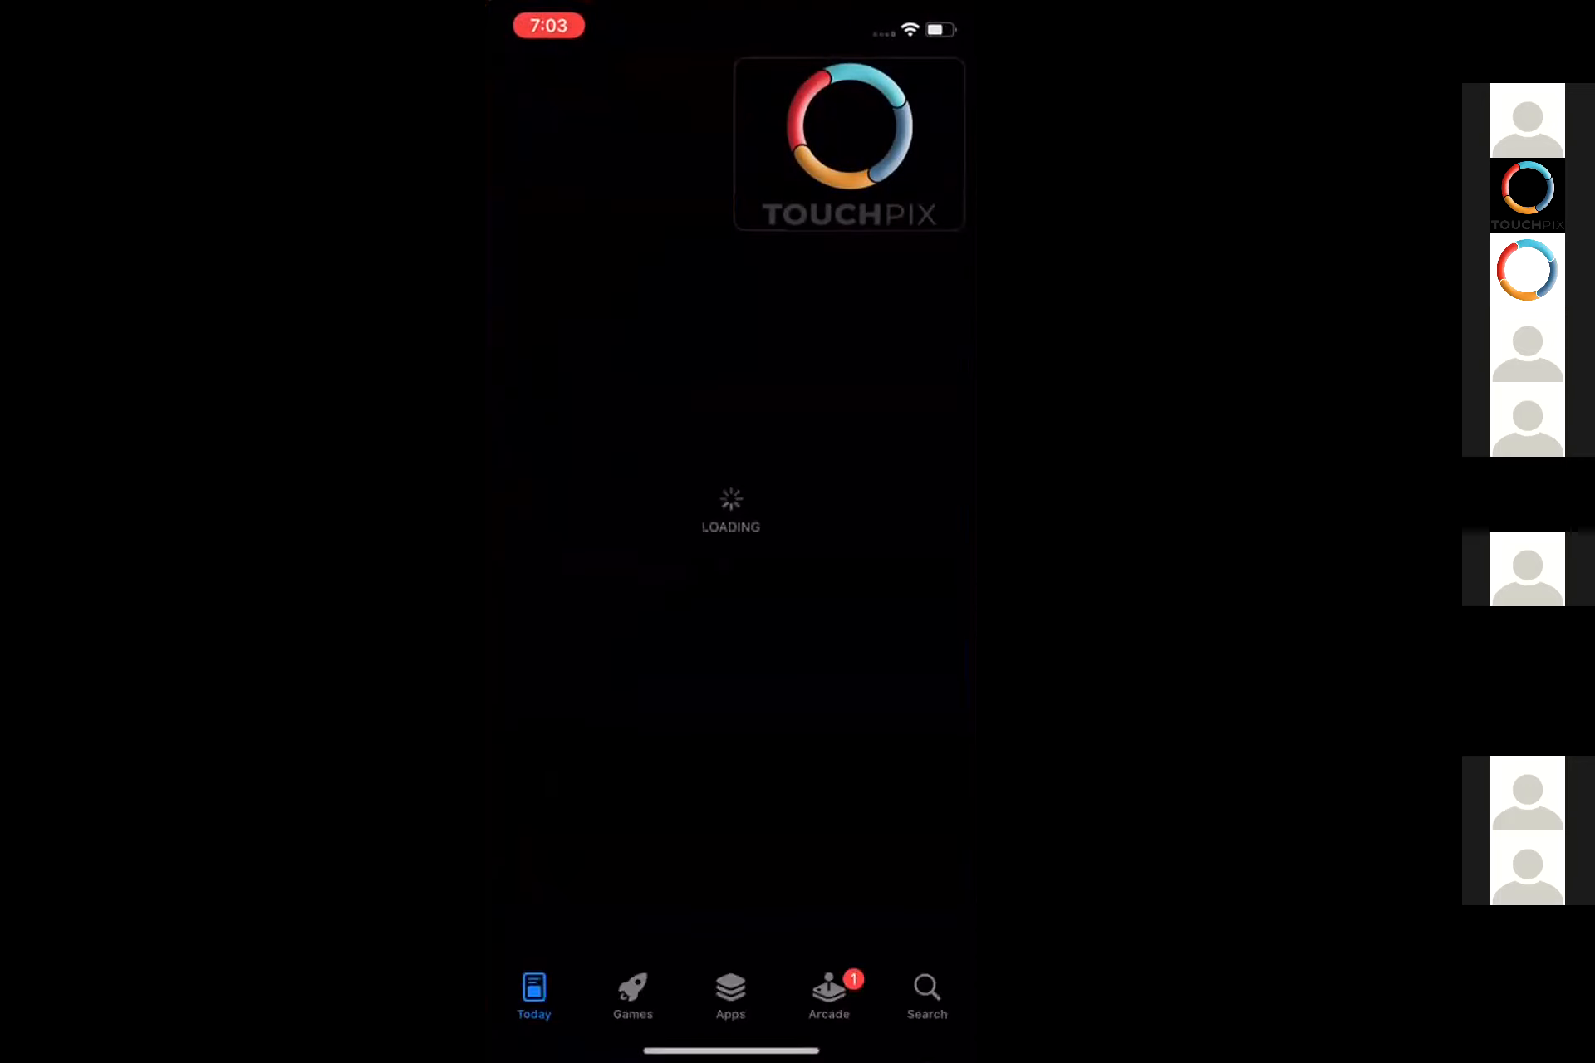
pyautogui.click(926, 993)
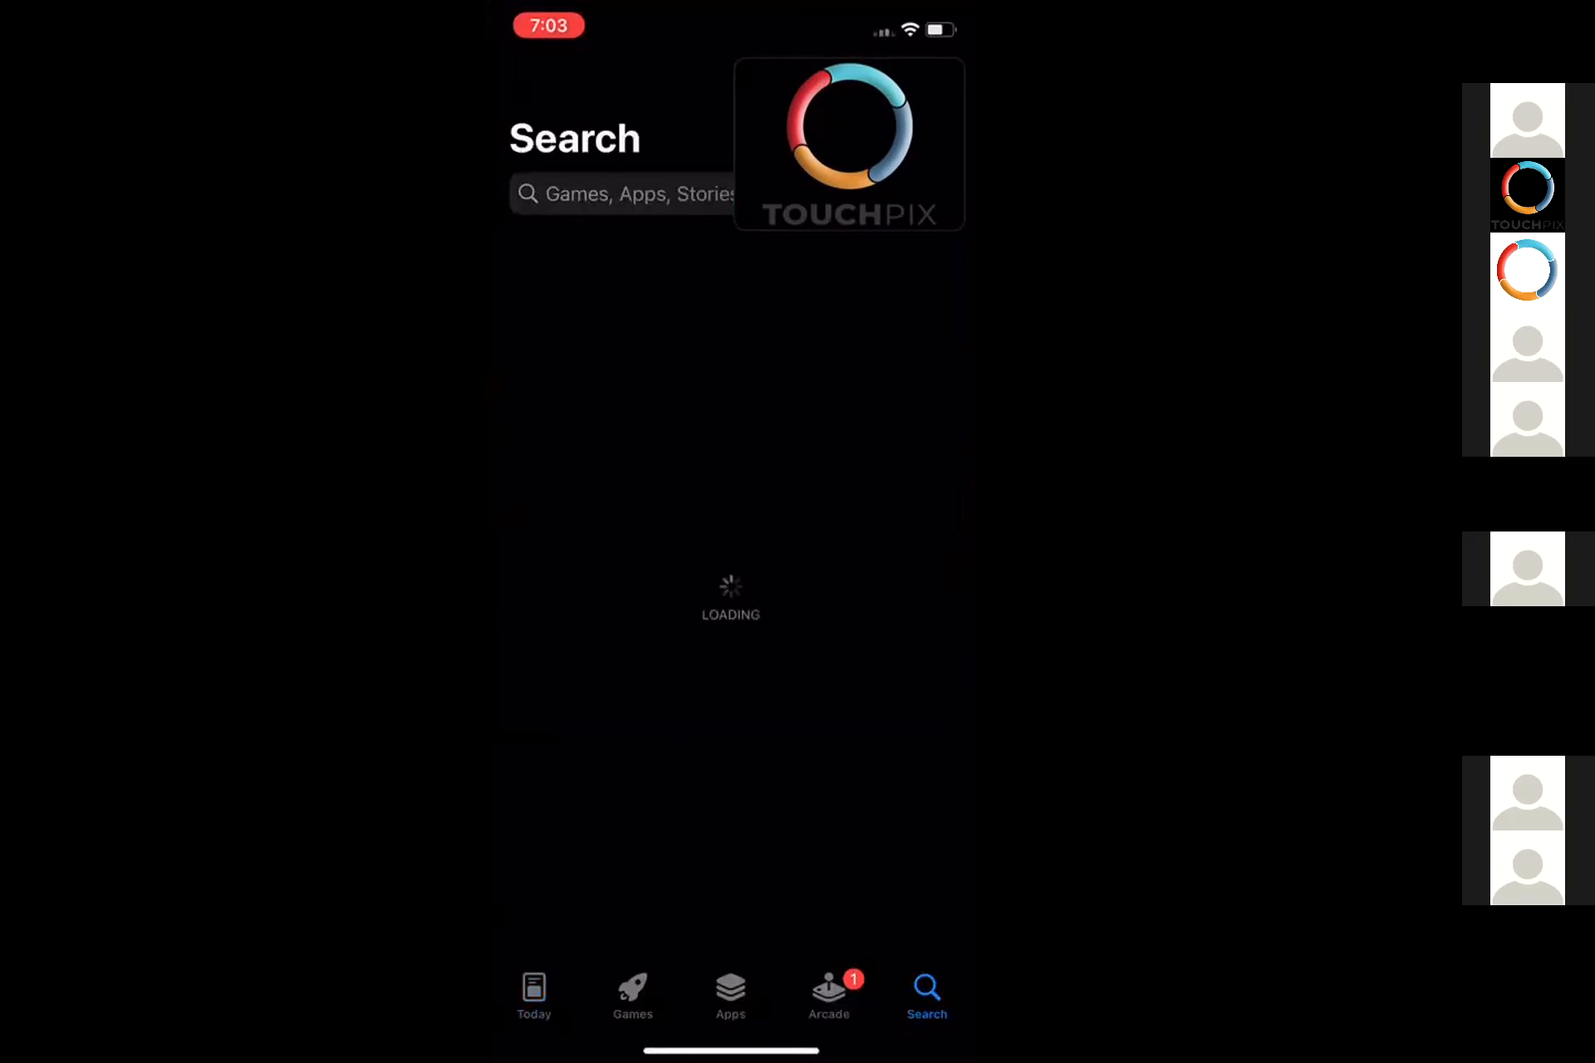
pyautogui.click(622, 194)
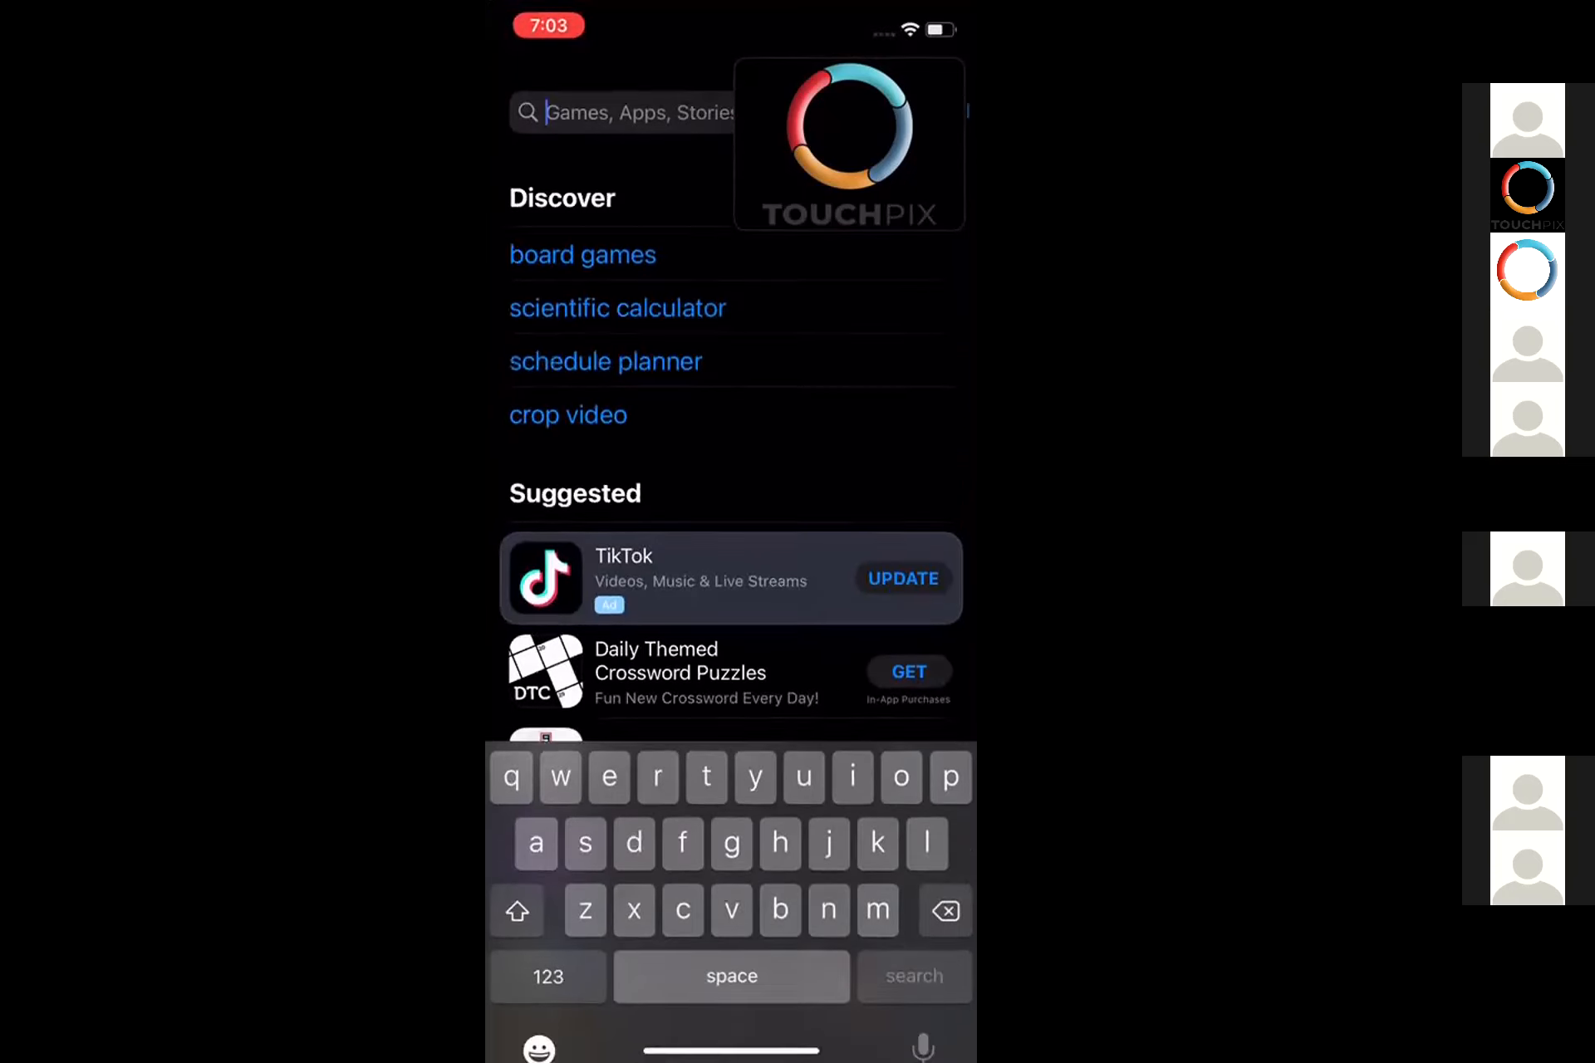
pyautogui.write('toich')
pyautogui.press('BackSpace')
pyautogui.press('BackSpace')
pyautogui.press('BackSpace')
pyautogui.write('u')
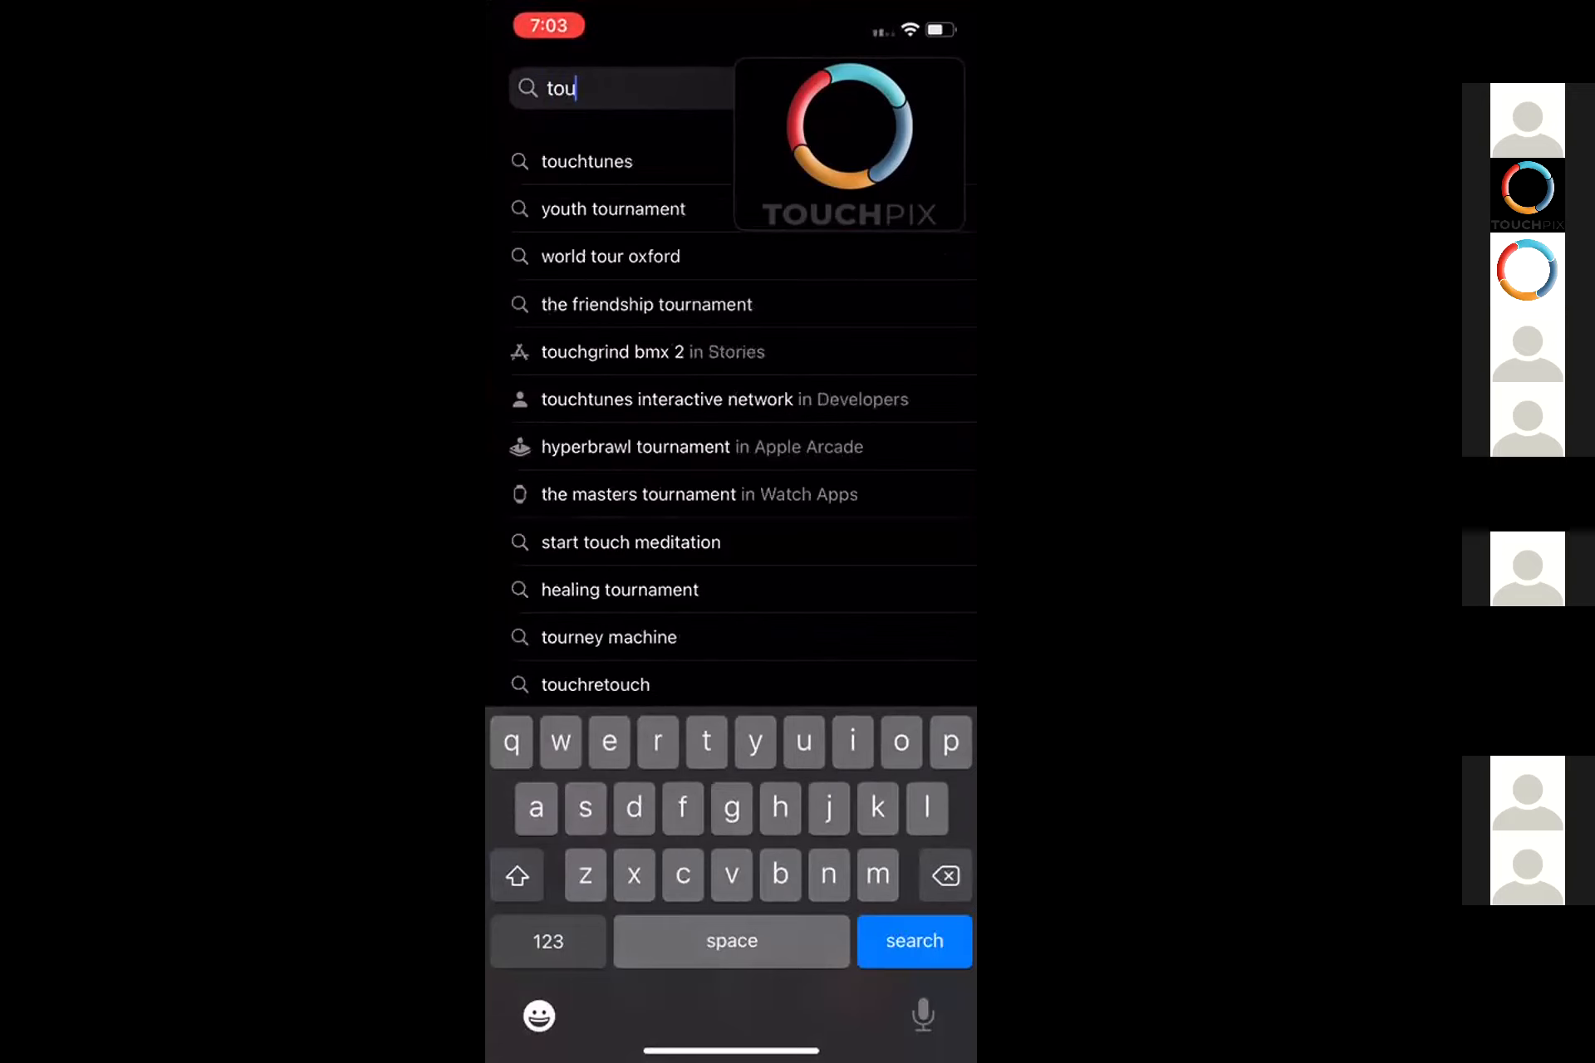
pyautogui.write('chpix')
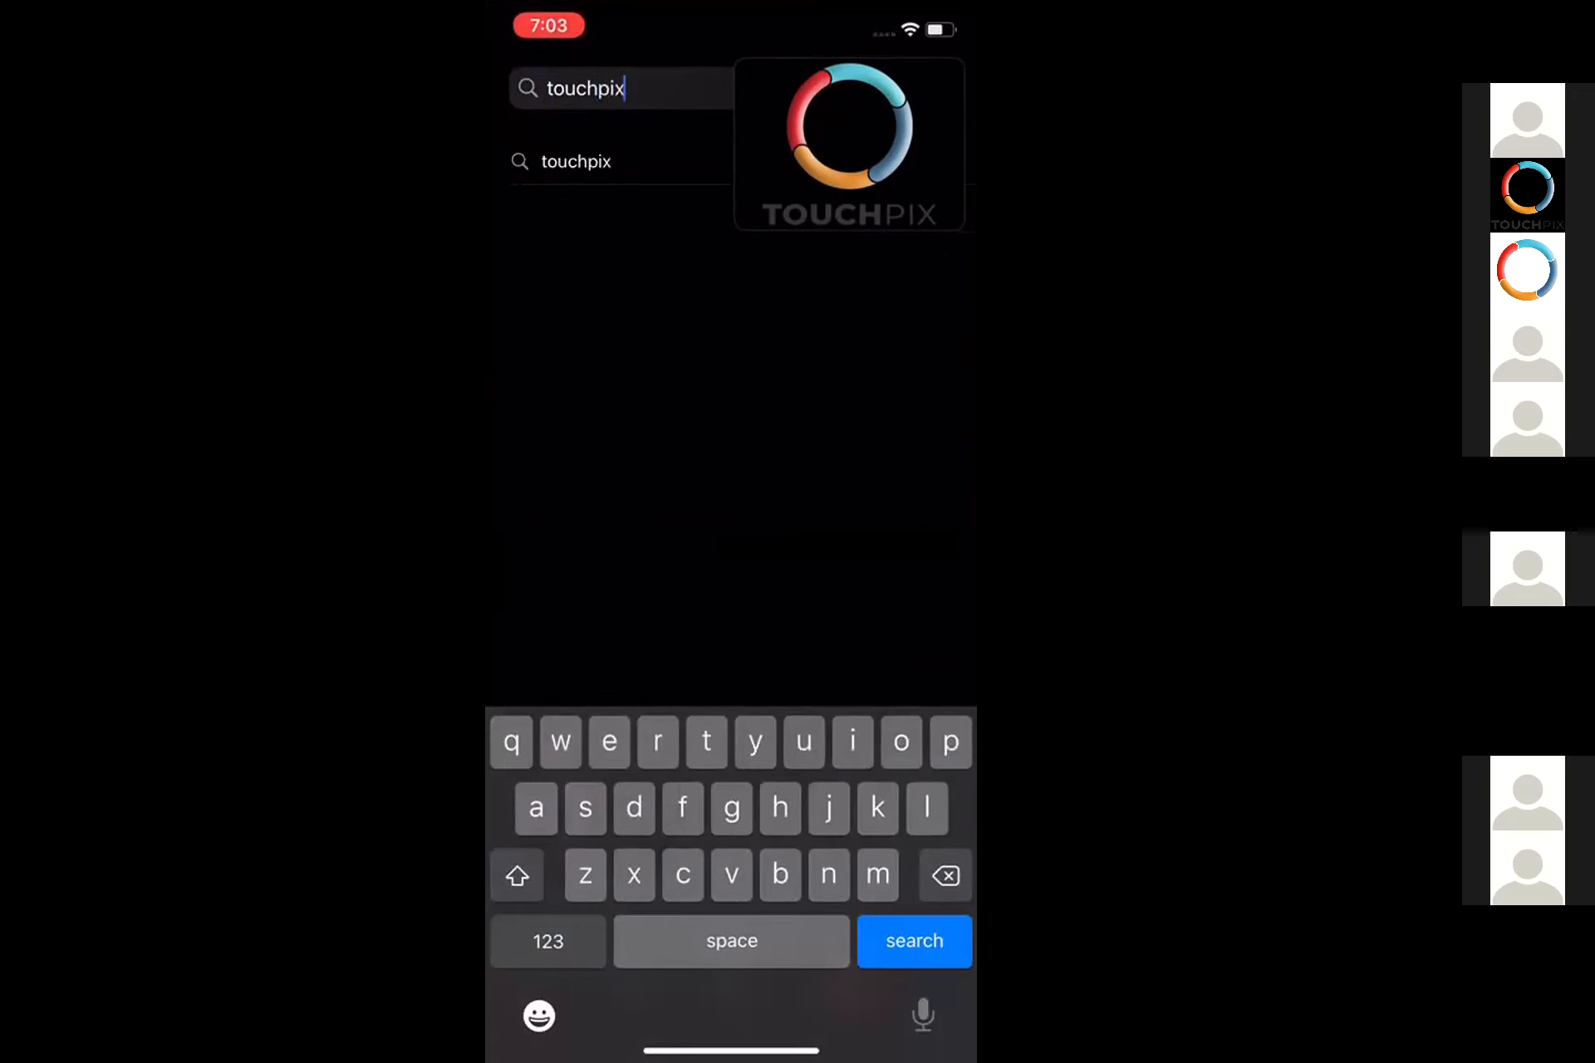
pyautogui.press('Return')
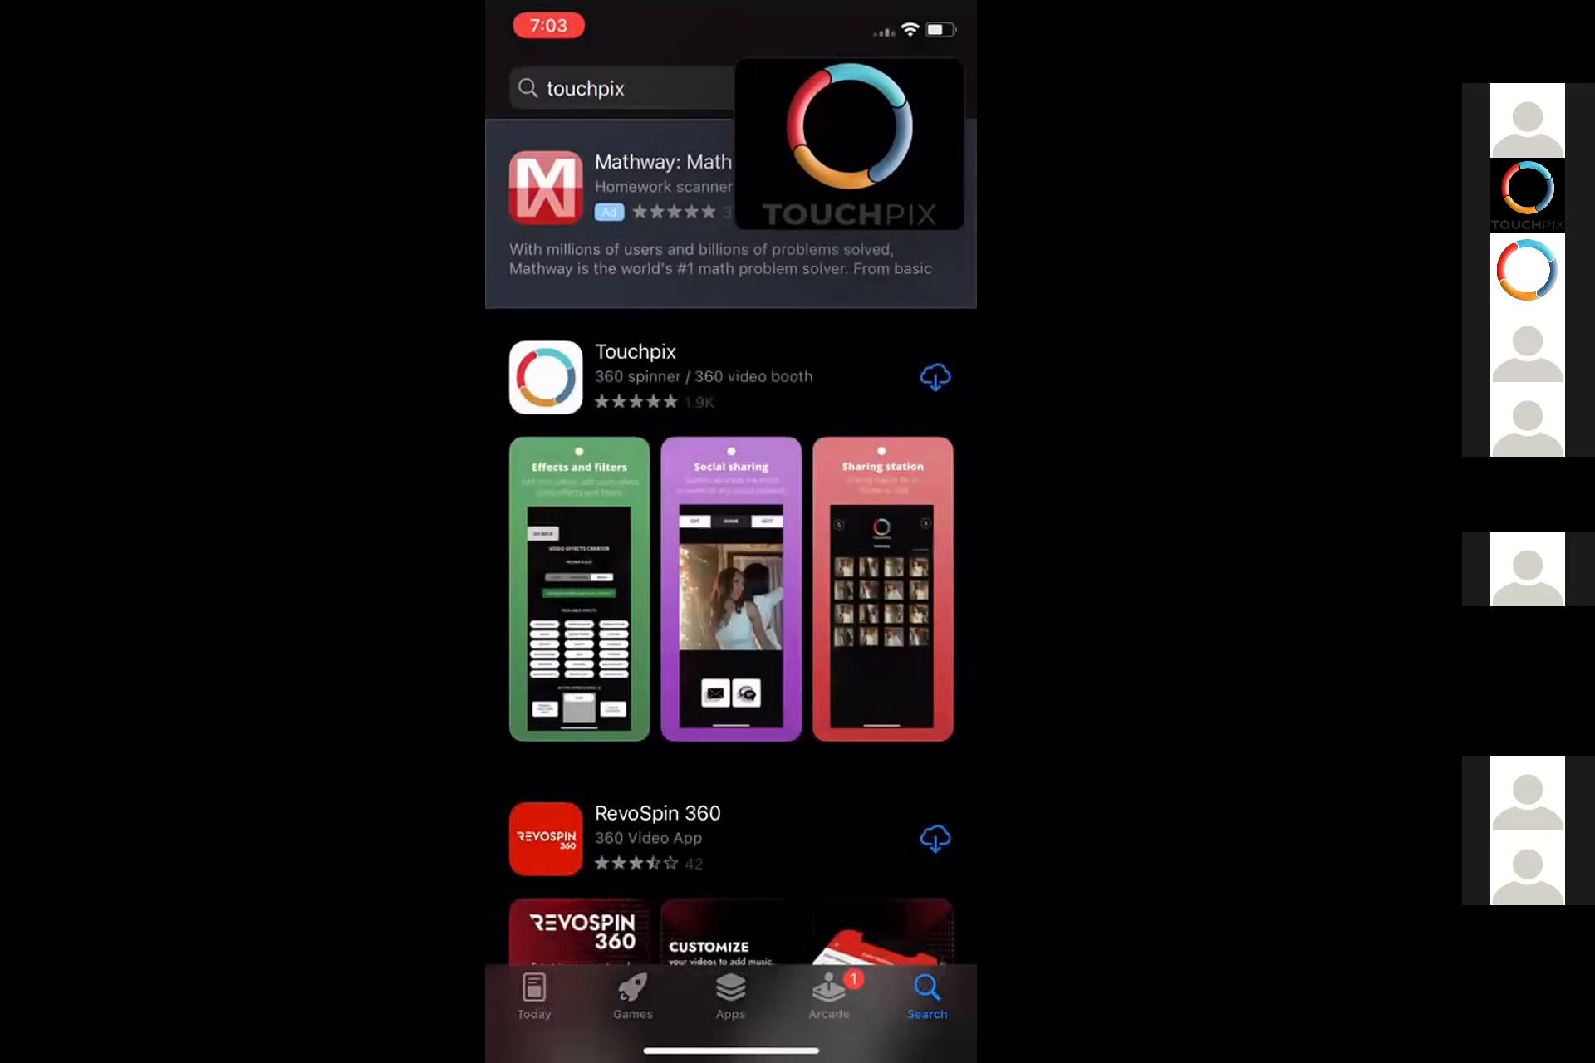
pyautogui.click(935, 377)
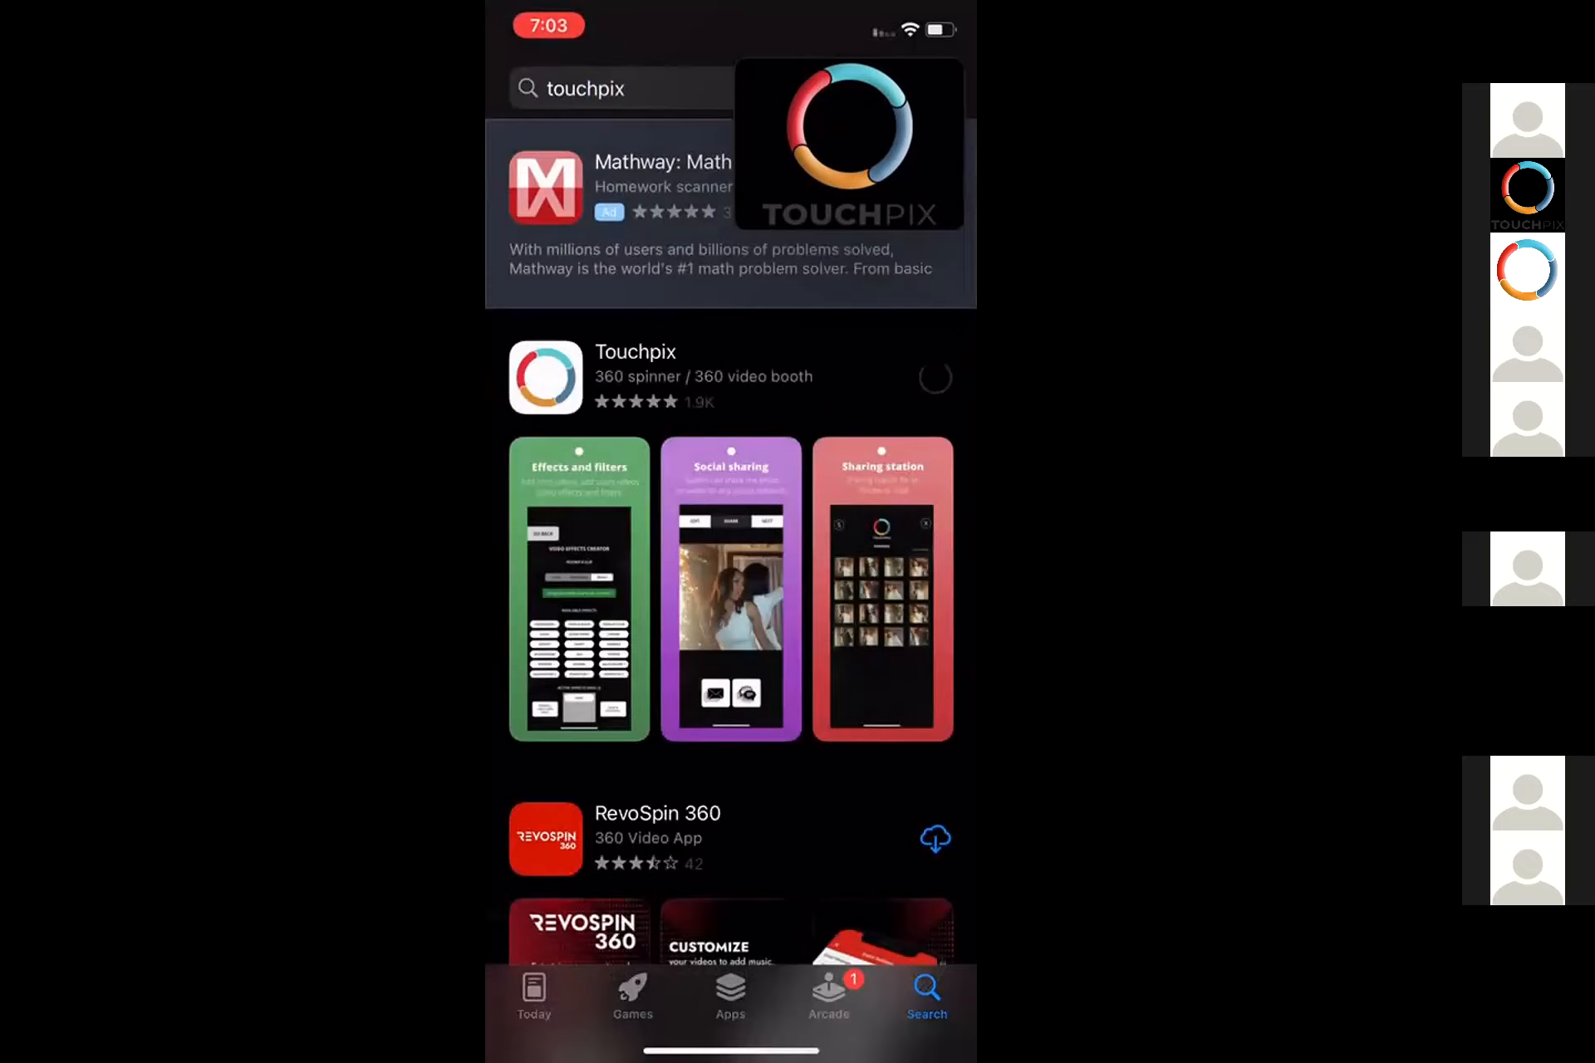